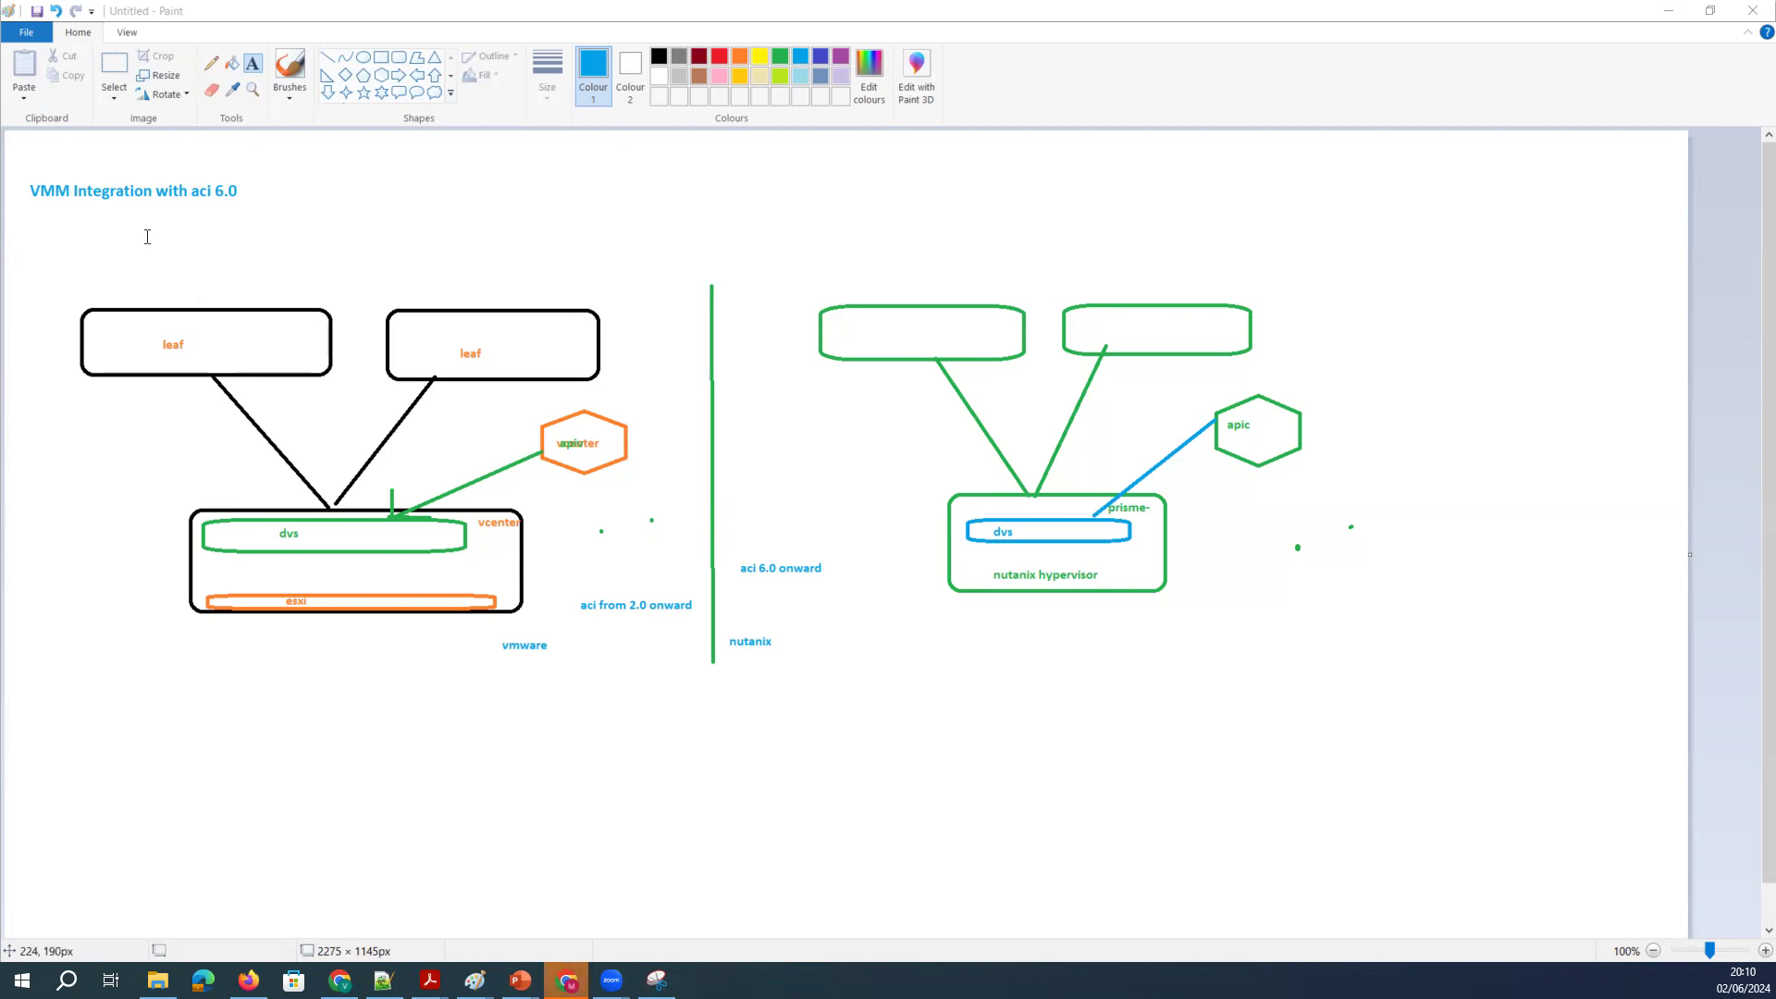
Point out the VMM Integration title, view APIC's Kubernetes domains under Virtual Networking, then log out.
{"action": "mouse_move", "coordinate": [24, 167]}
{"action": "left_mouse_down"}
{"action": "mouse_move", "coordinate": [129, 243]}
{"action": "mouse_move", "coordinate": [263, 215]}
{"action": "left_mouse_up"}
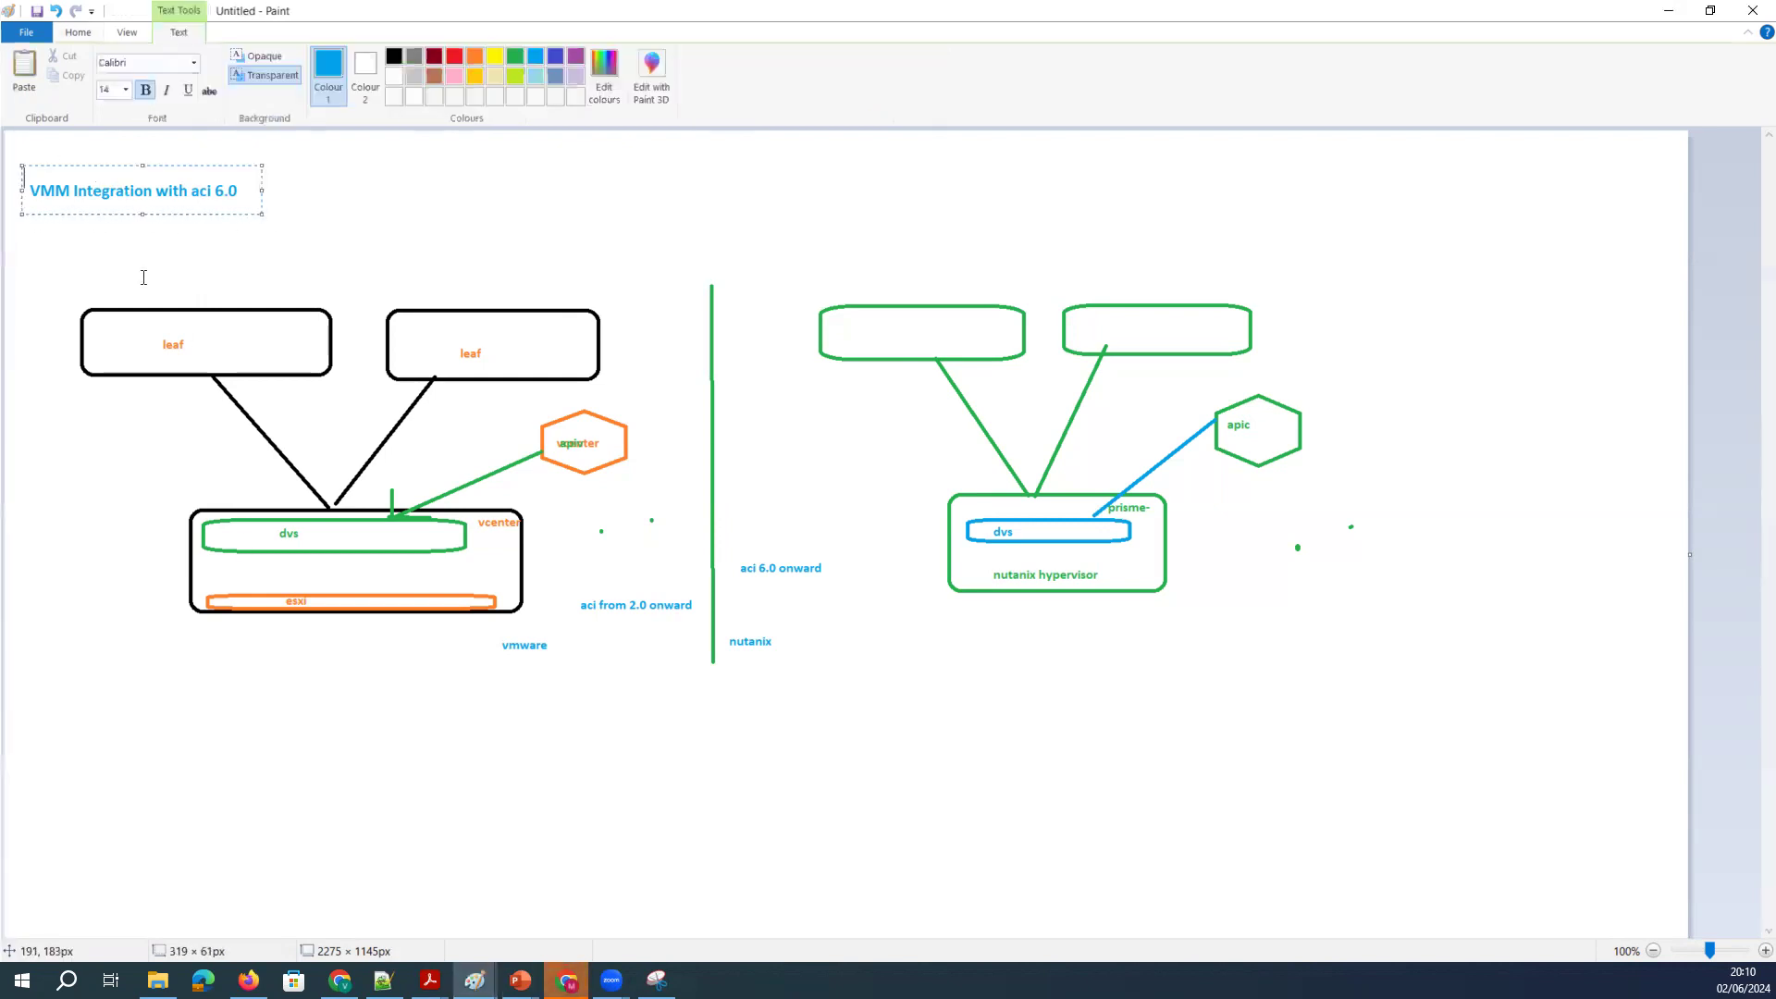
{"action": "left_click", "coordinate": [158, 255]}
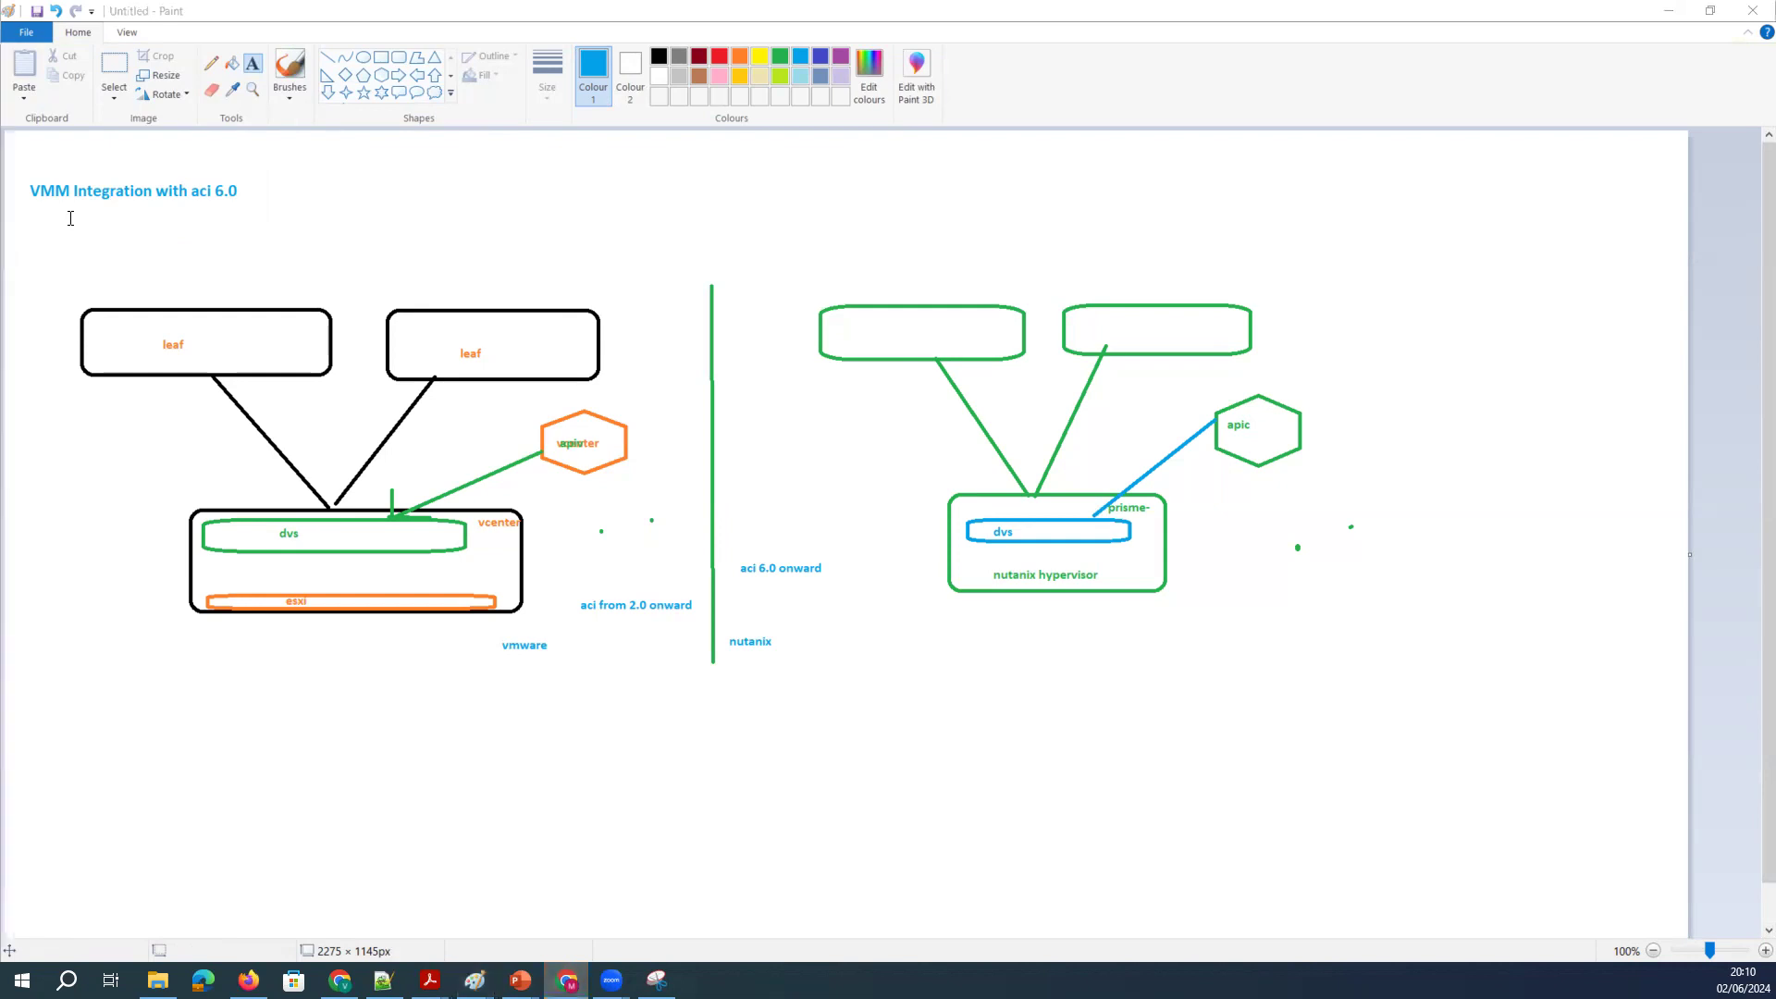
{"action": "left_click", "coordinate": [1173, 198]}
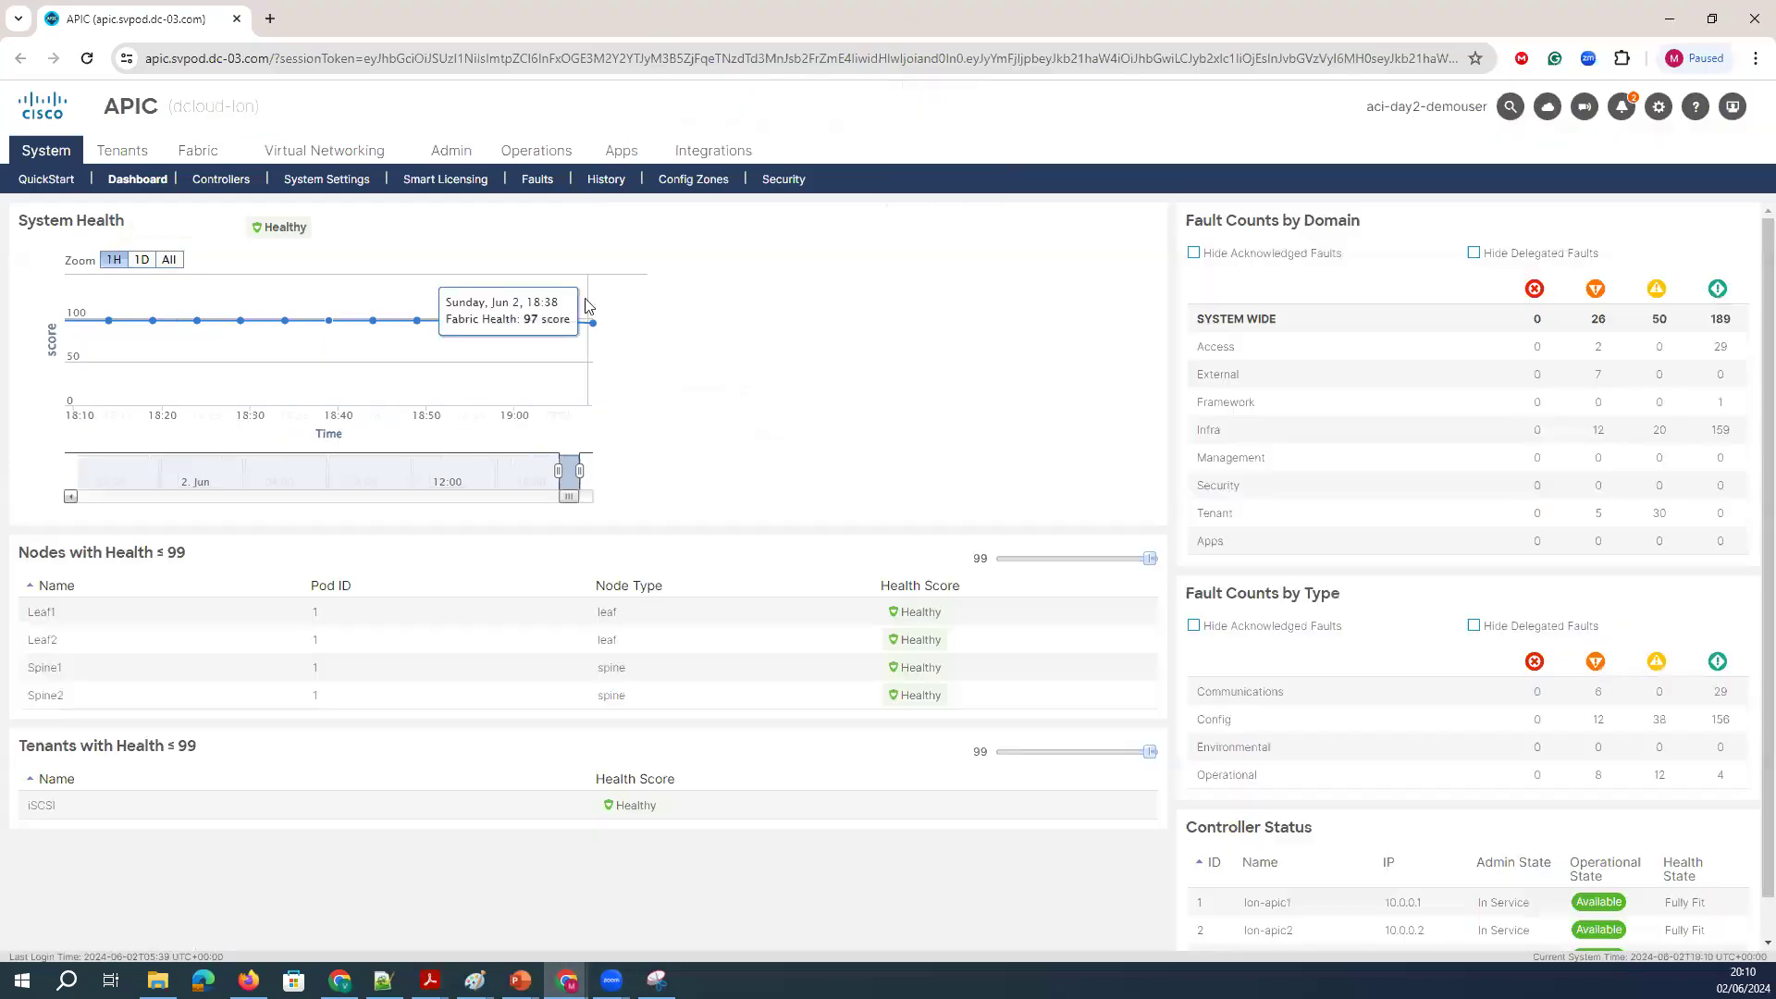
{"action": "left_click", "coordinate": [318, 158]}
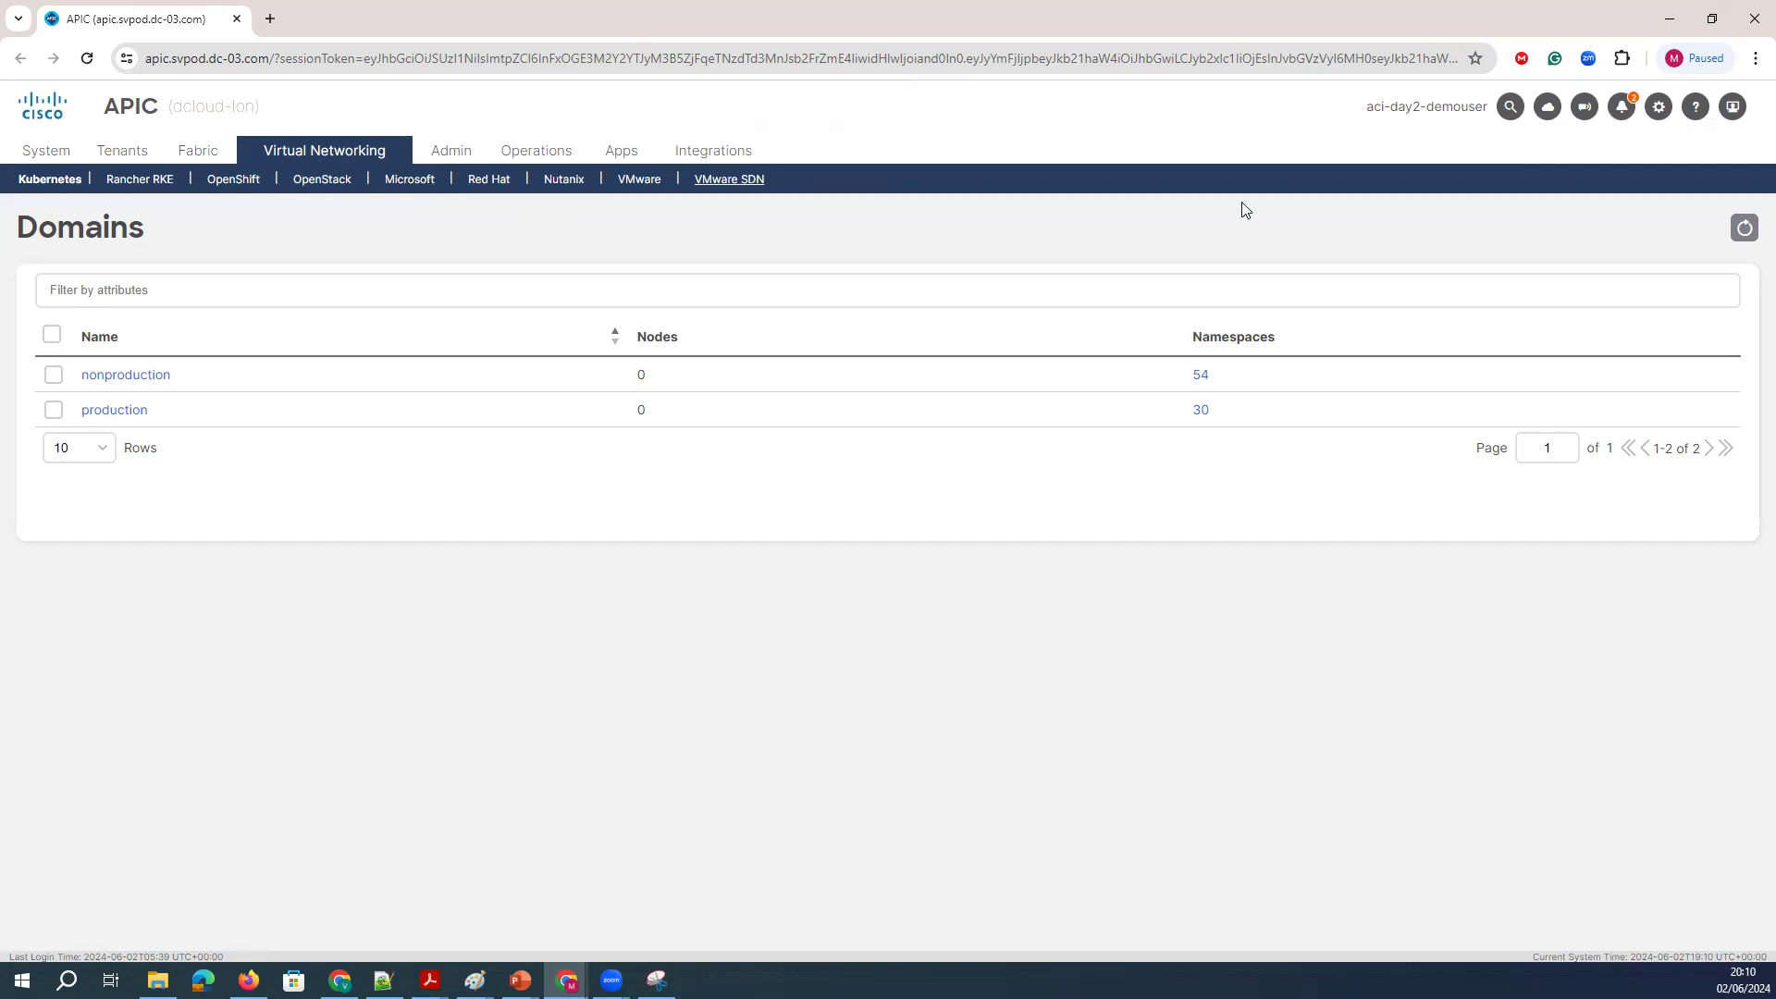
{"action": "left_click", "coordinate": [1722, 109]}
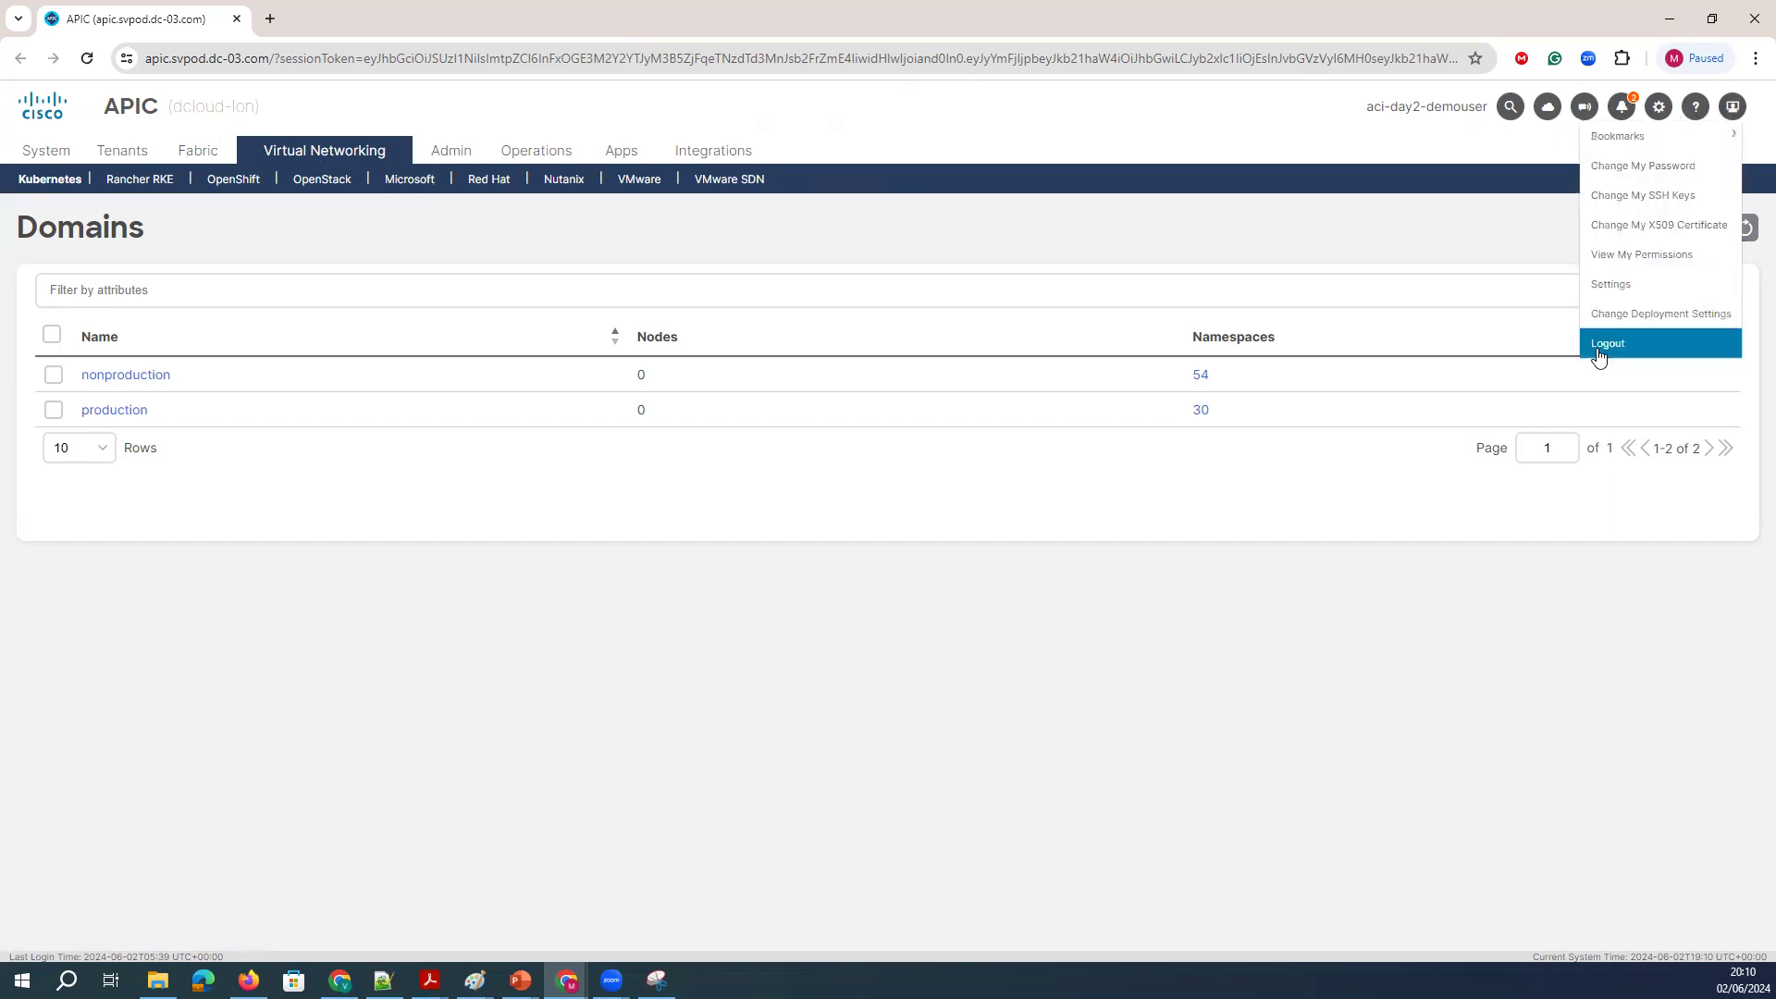
{"action": "left_click", "coordinate": [1608, 351]}
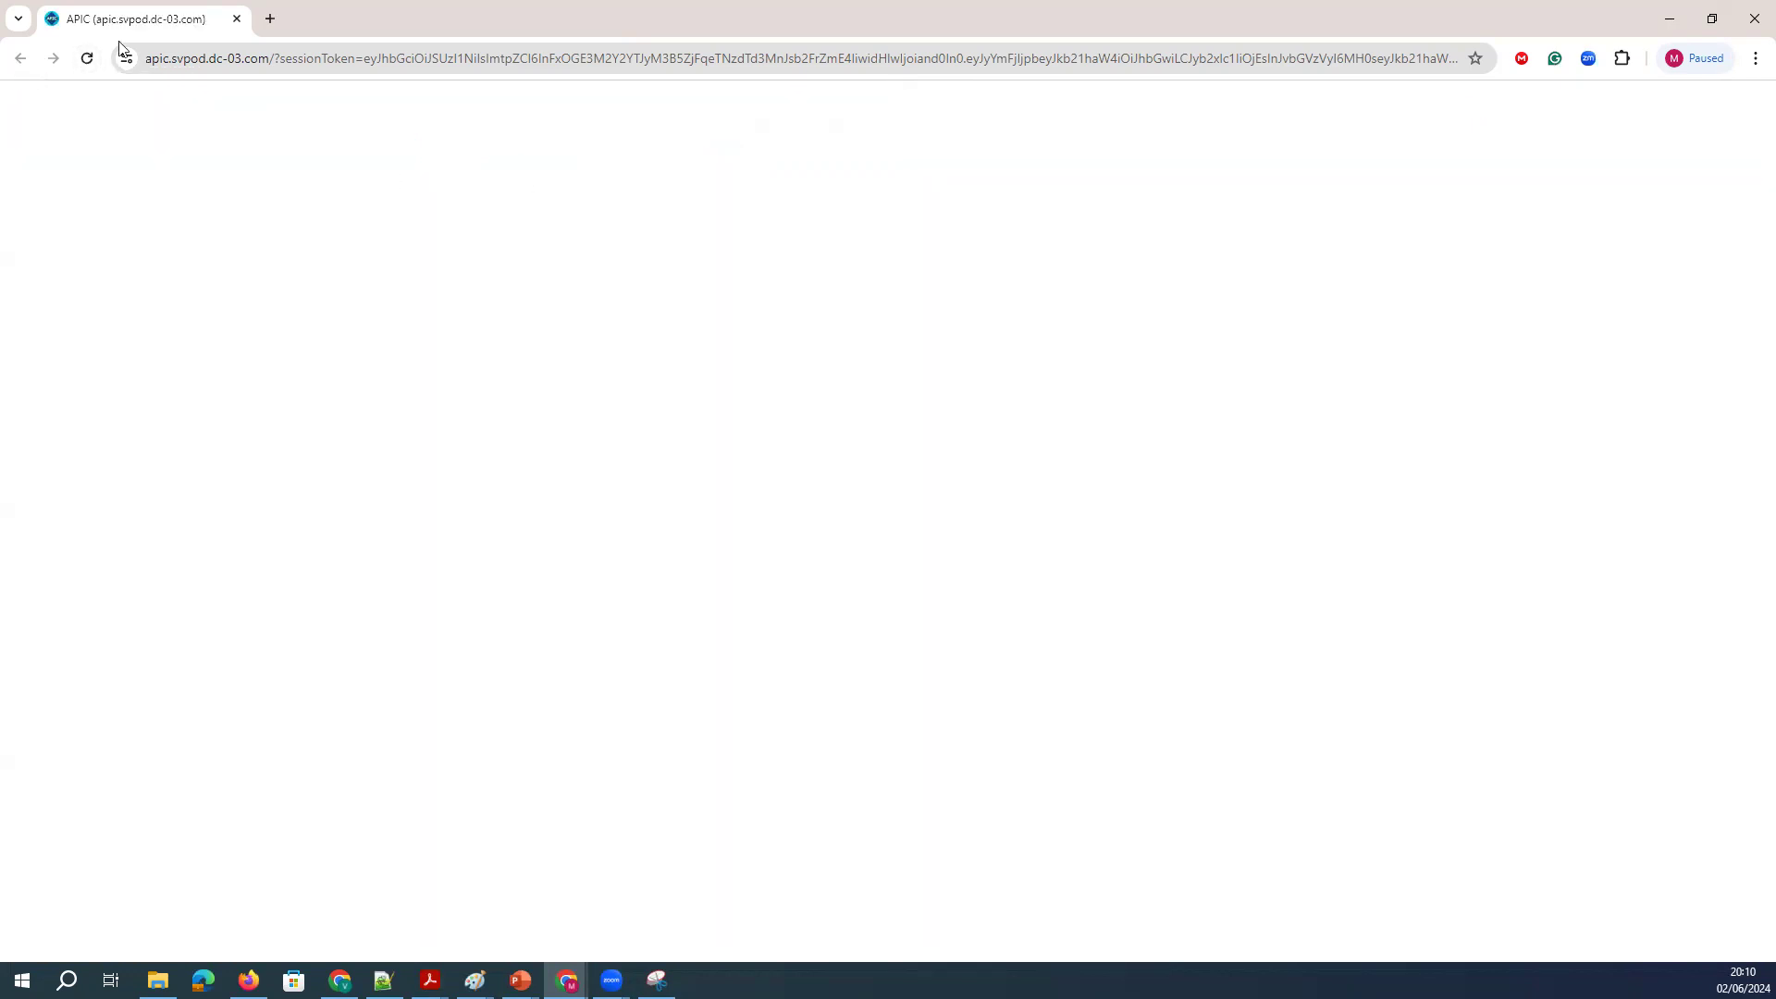
Log back into APIC and open vmware-ndi-tf-gen's Nutanix tab listing the ntx-aci-vSwitch domain.
{"action": "left_click", "coordinate": [270, 18]}
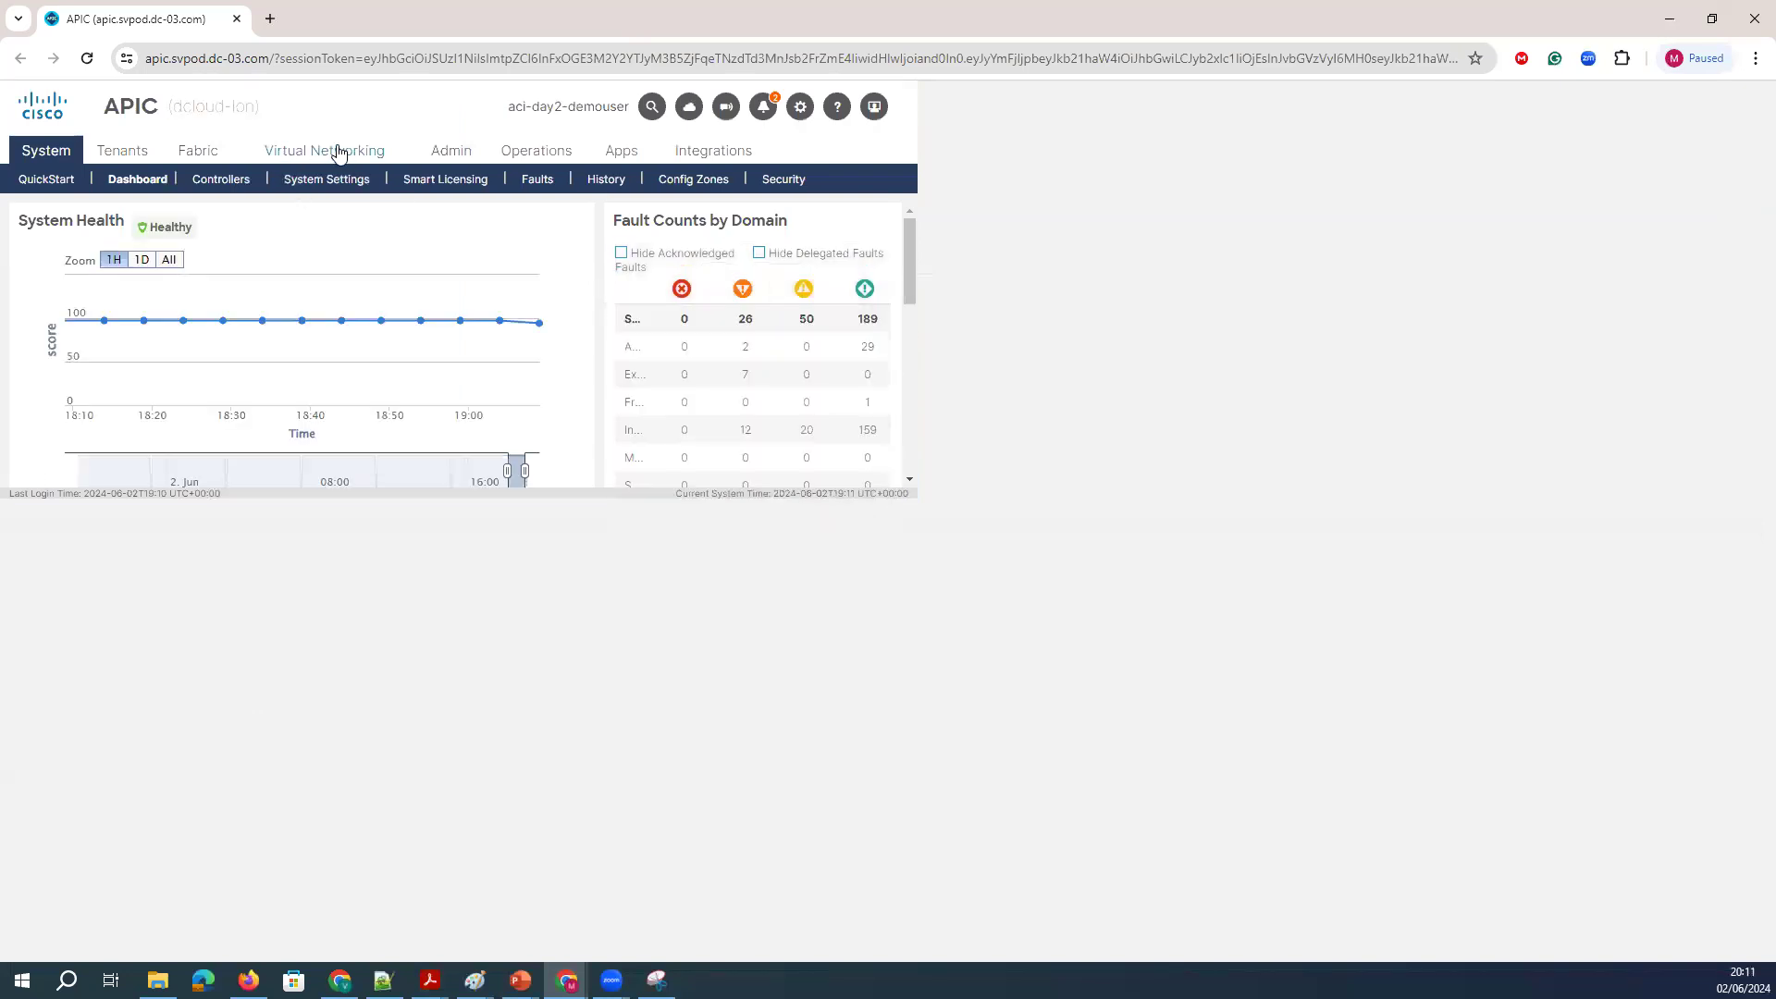
{"action": "left_click", "coordinate": [345, 155]}
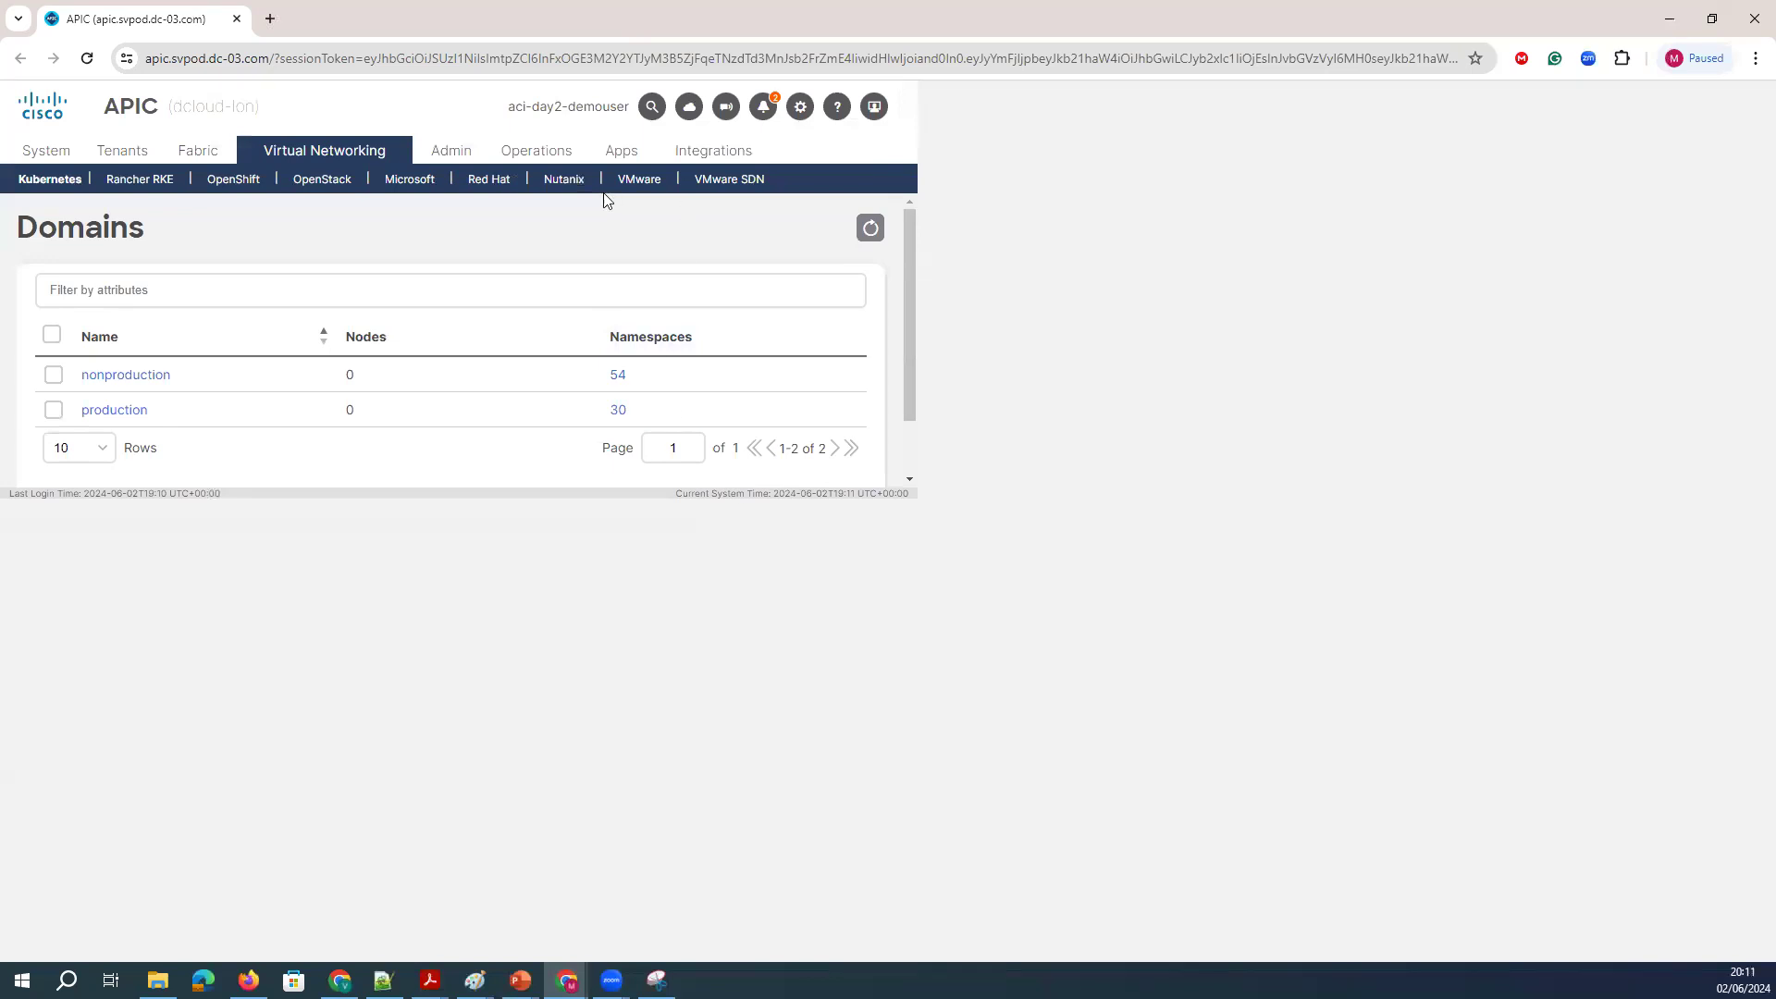
{"action": "left_click", "coordinate": [638, 180]}
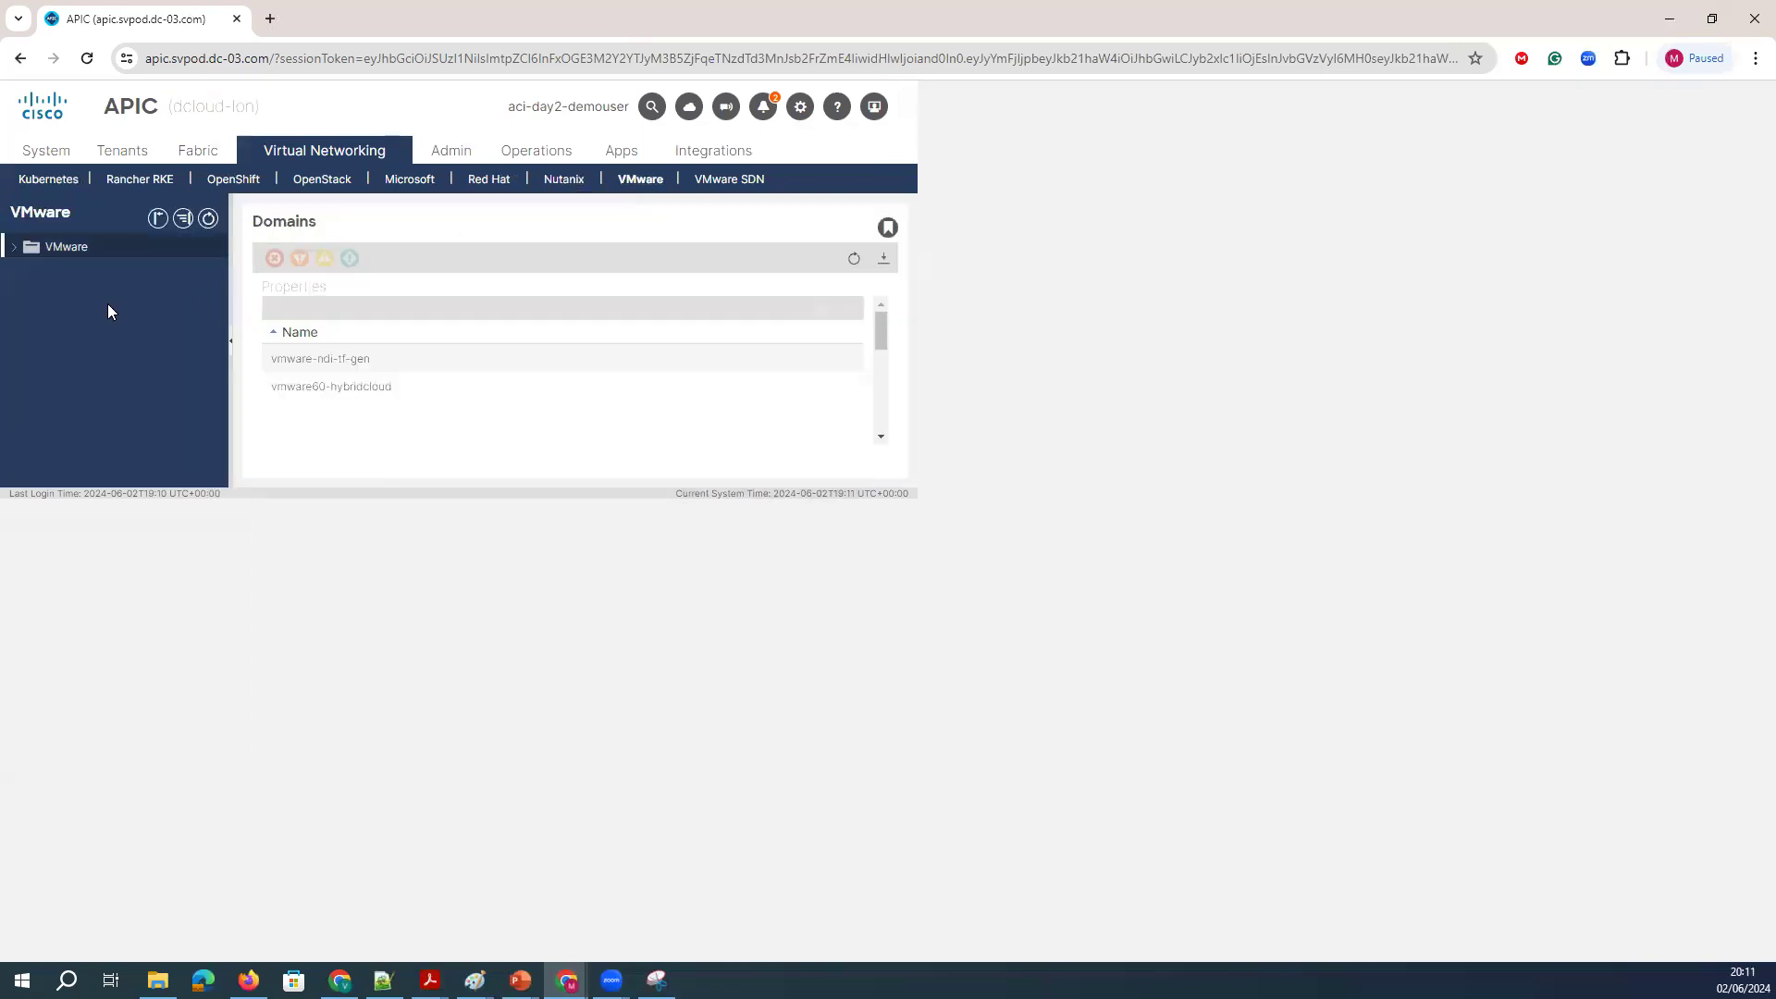
{"action": "left_click", "coordinate": [87, 58]}
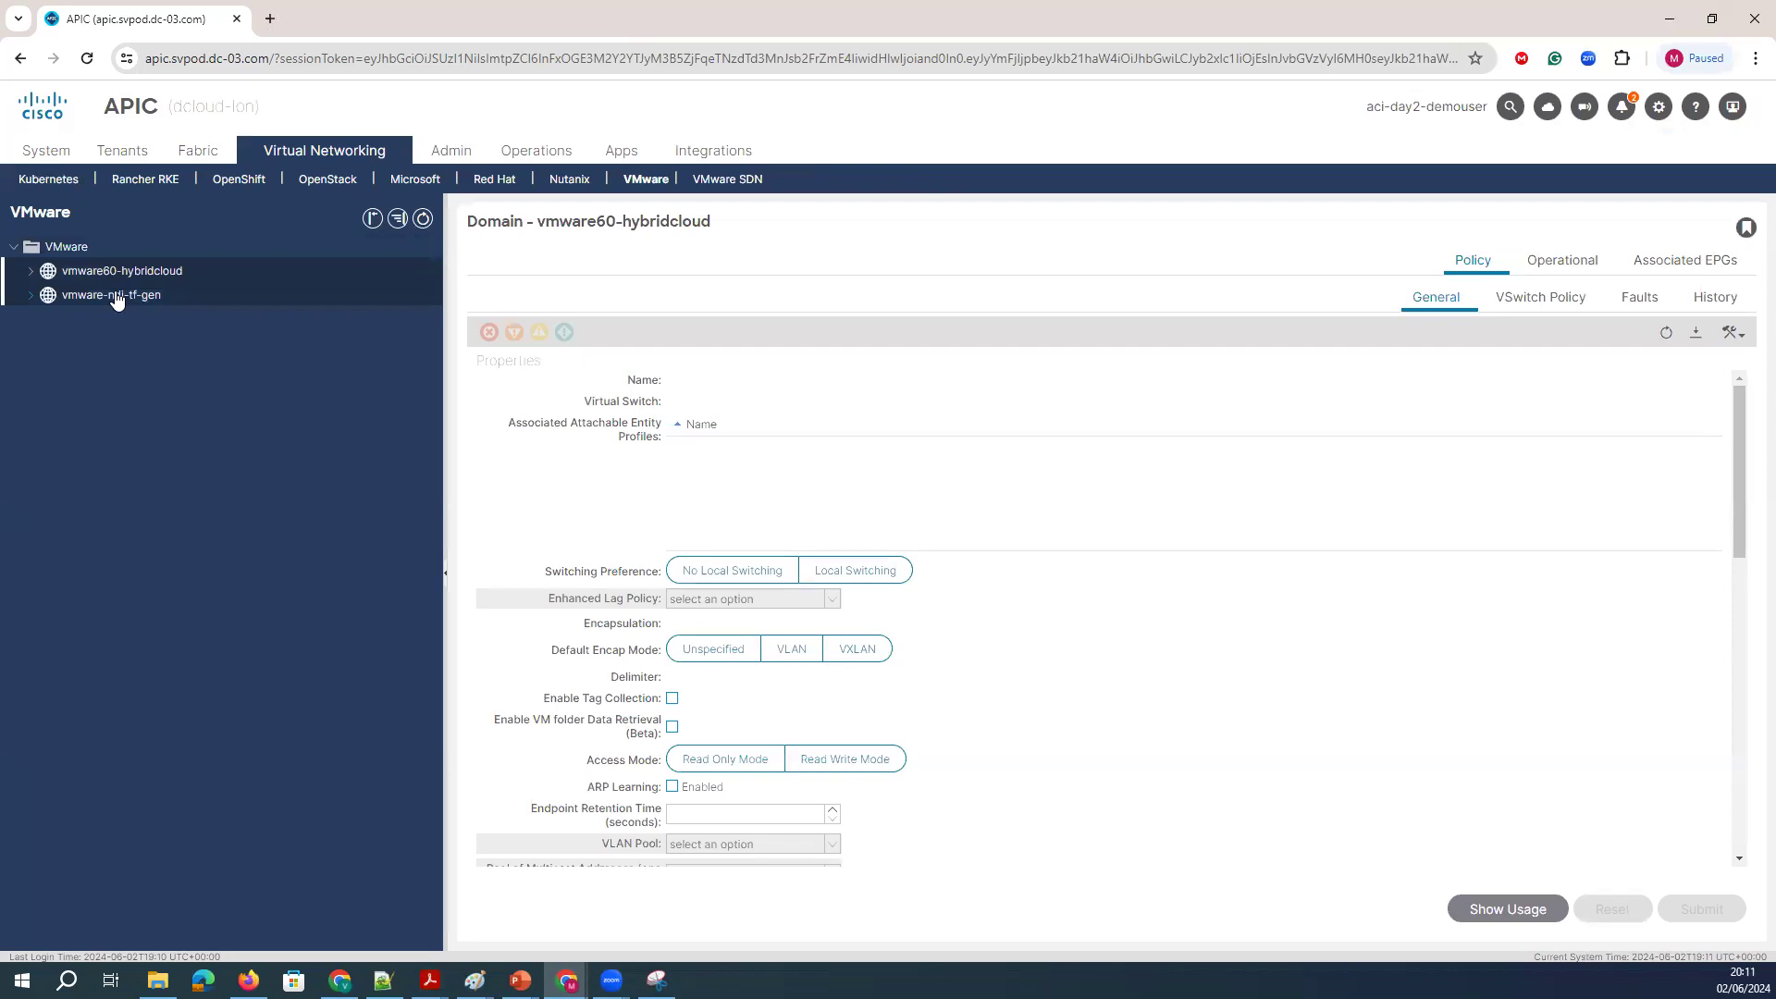
{"action": "left_click", "coordinate": [116, 296]}
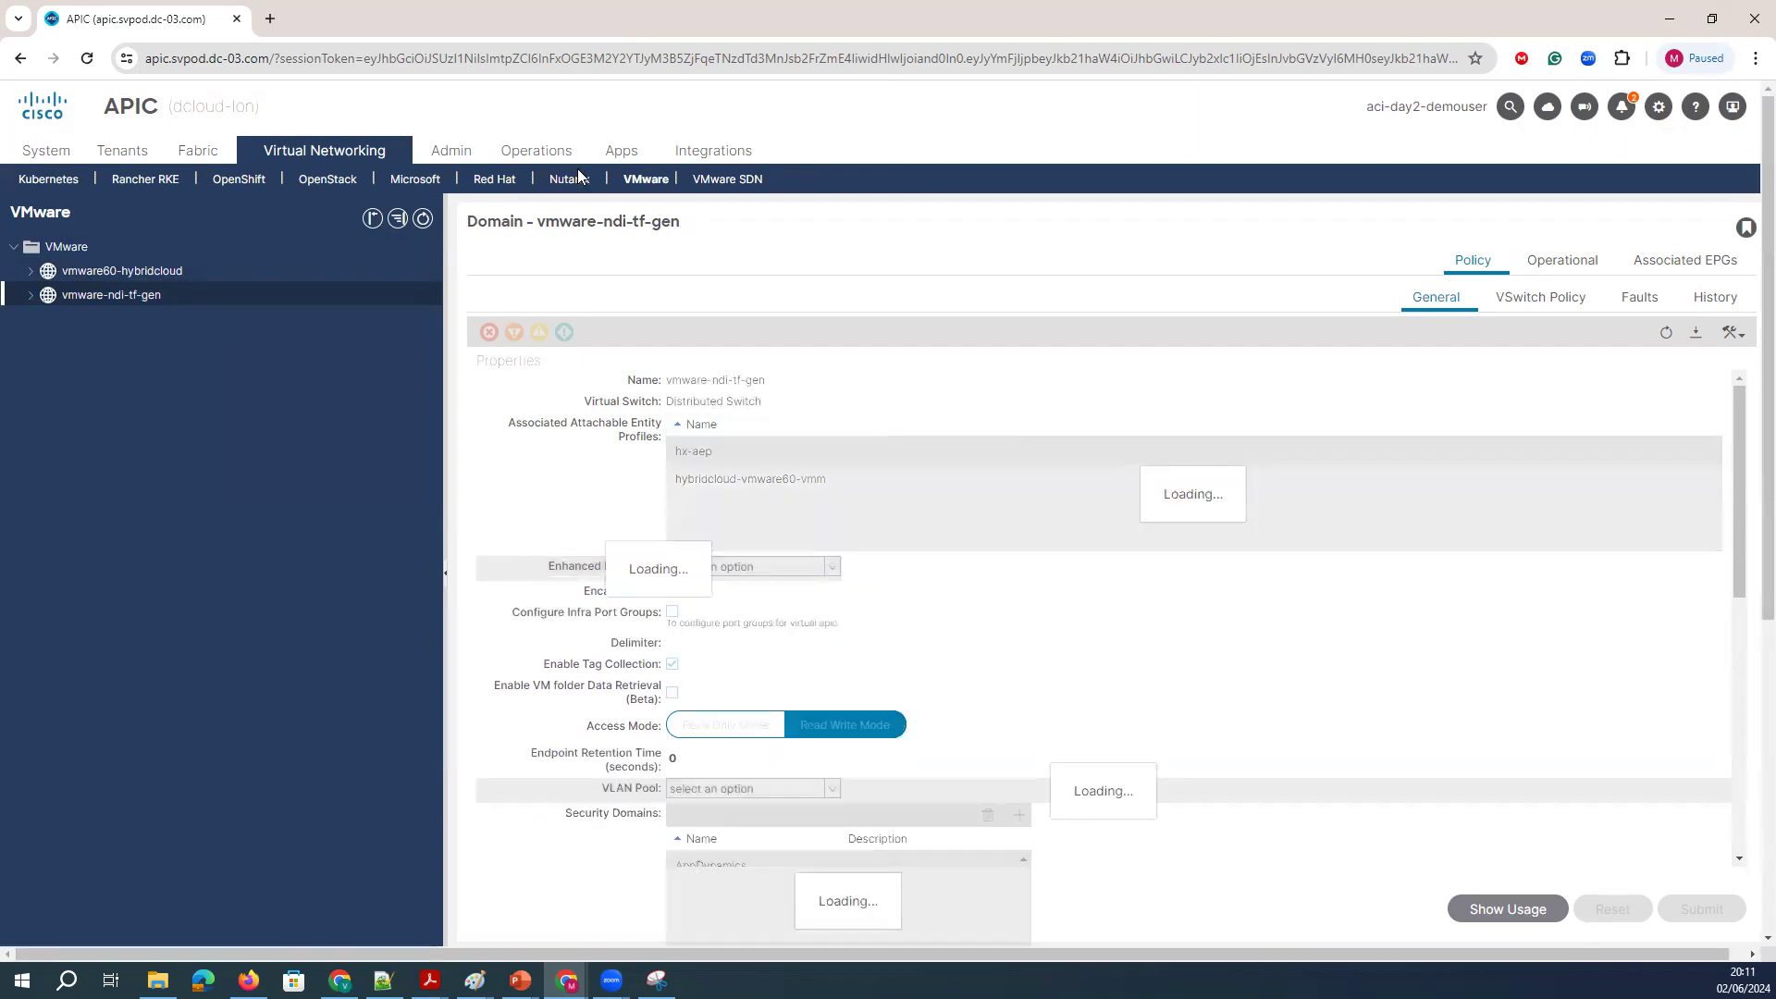
{"action": "left_click", "coordinate": [570, 179]}
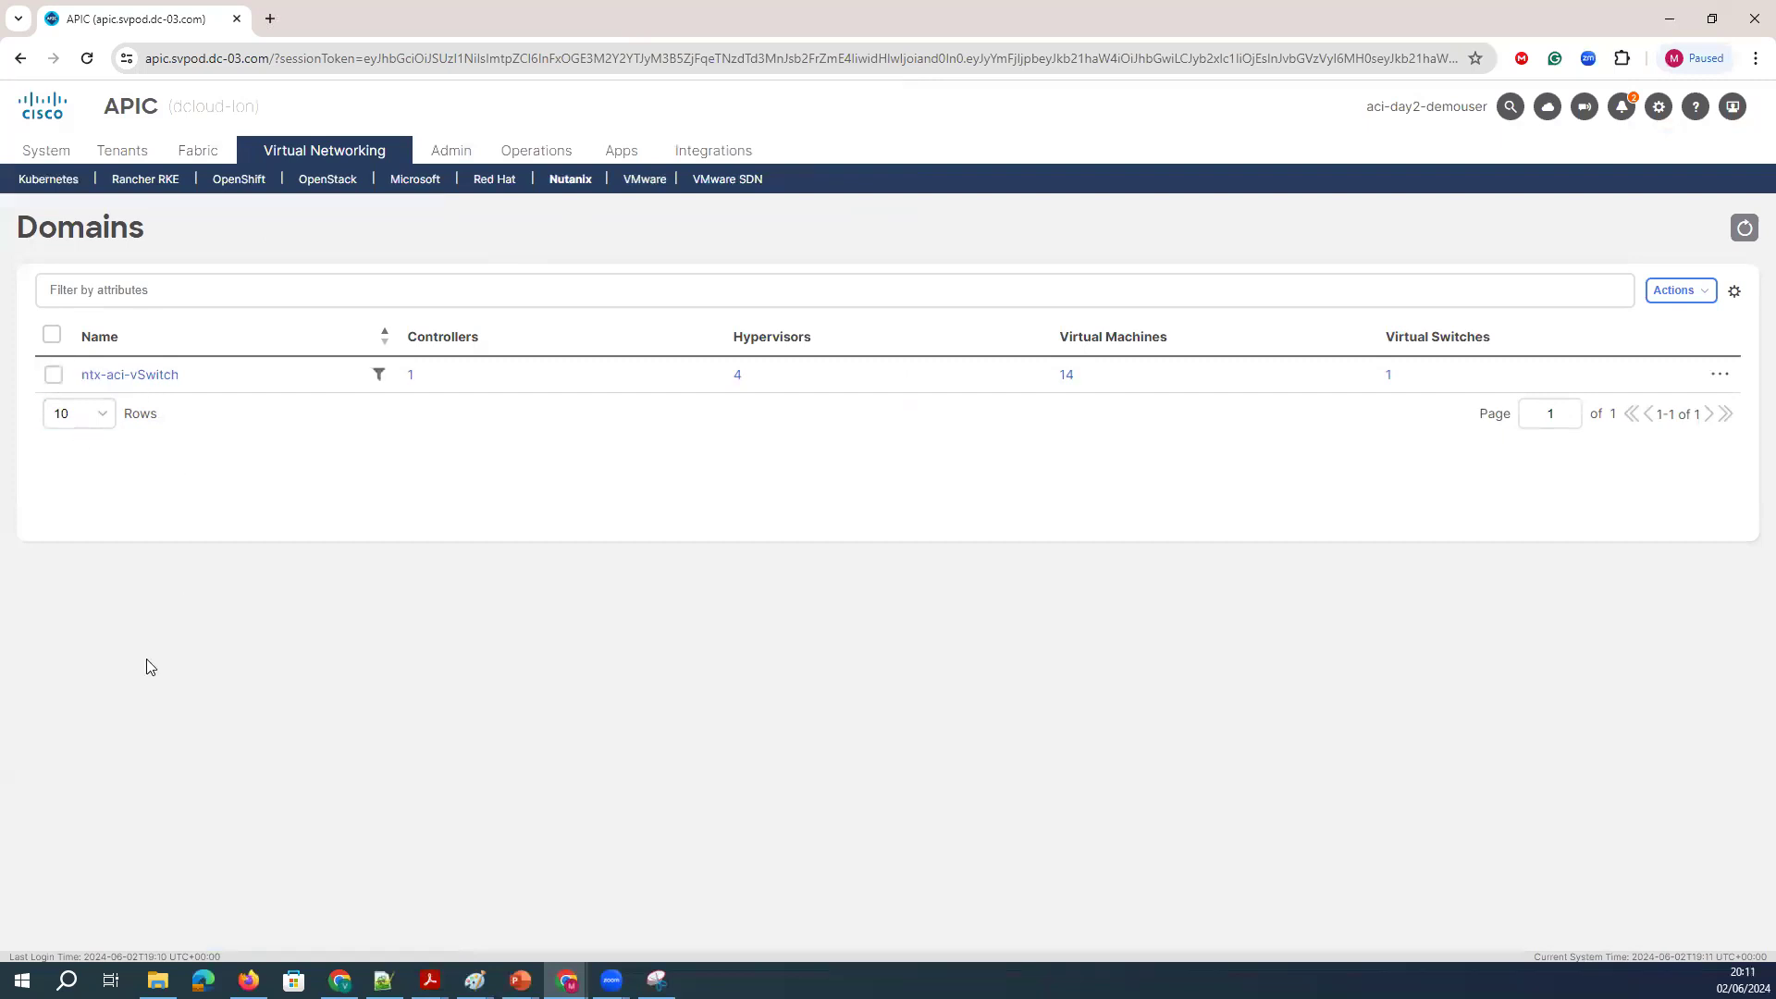
In the VMM integration sketch, frame the two leaf boxes, the DVS/ESXi host box and the hexagon area.
{"action": "mouse_move", "coordinate": [475, 979]}
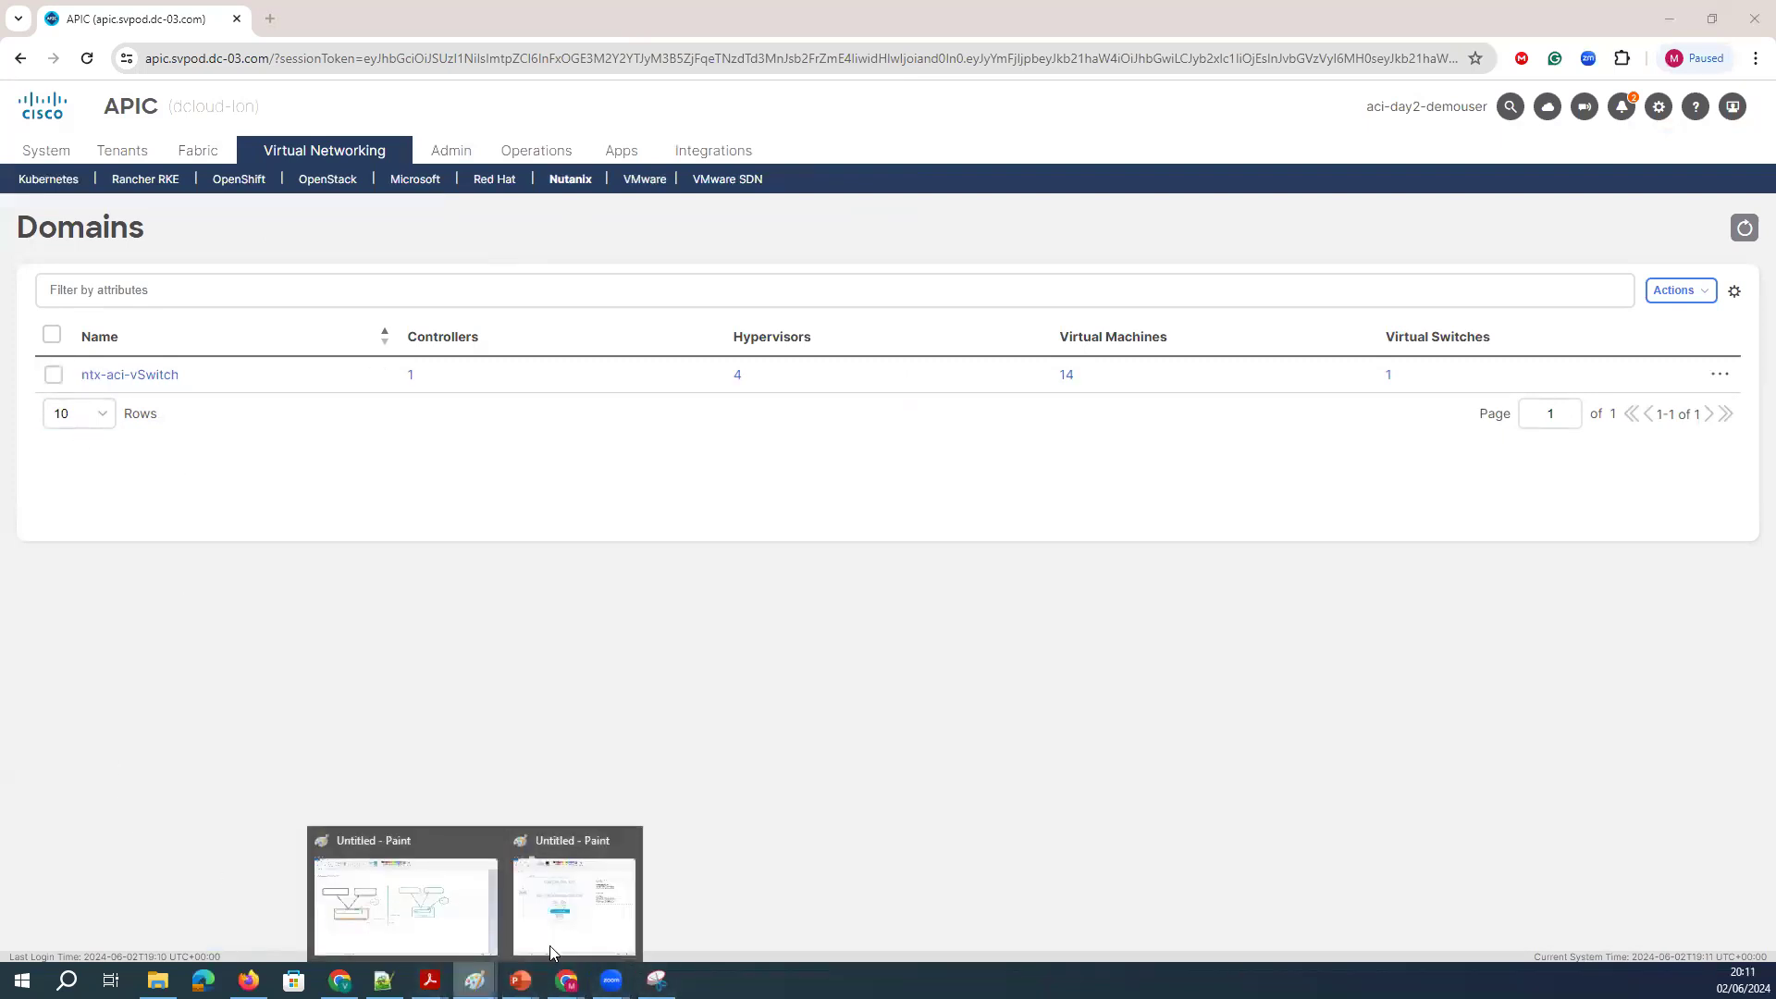
{"action": "left_click", "coordinate": [465, 906]}
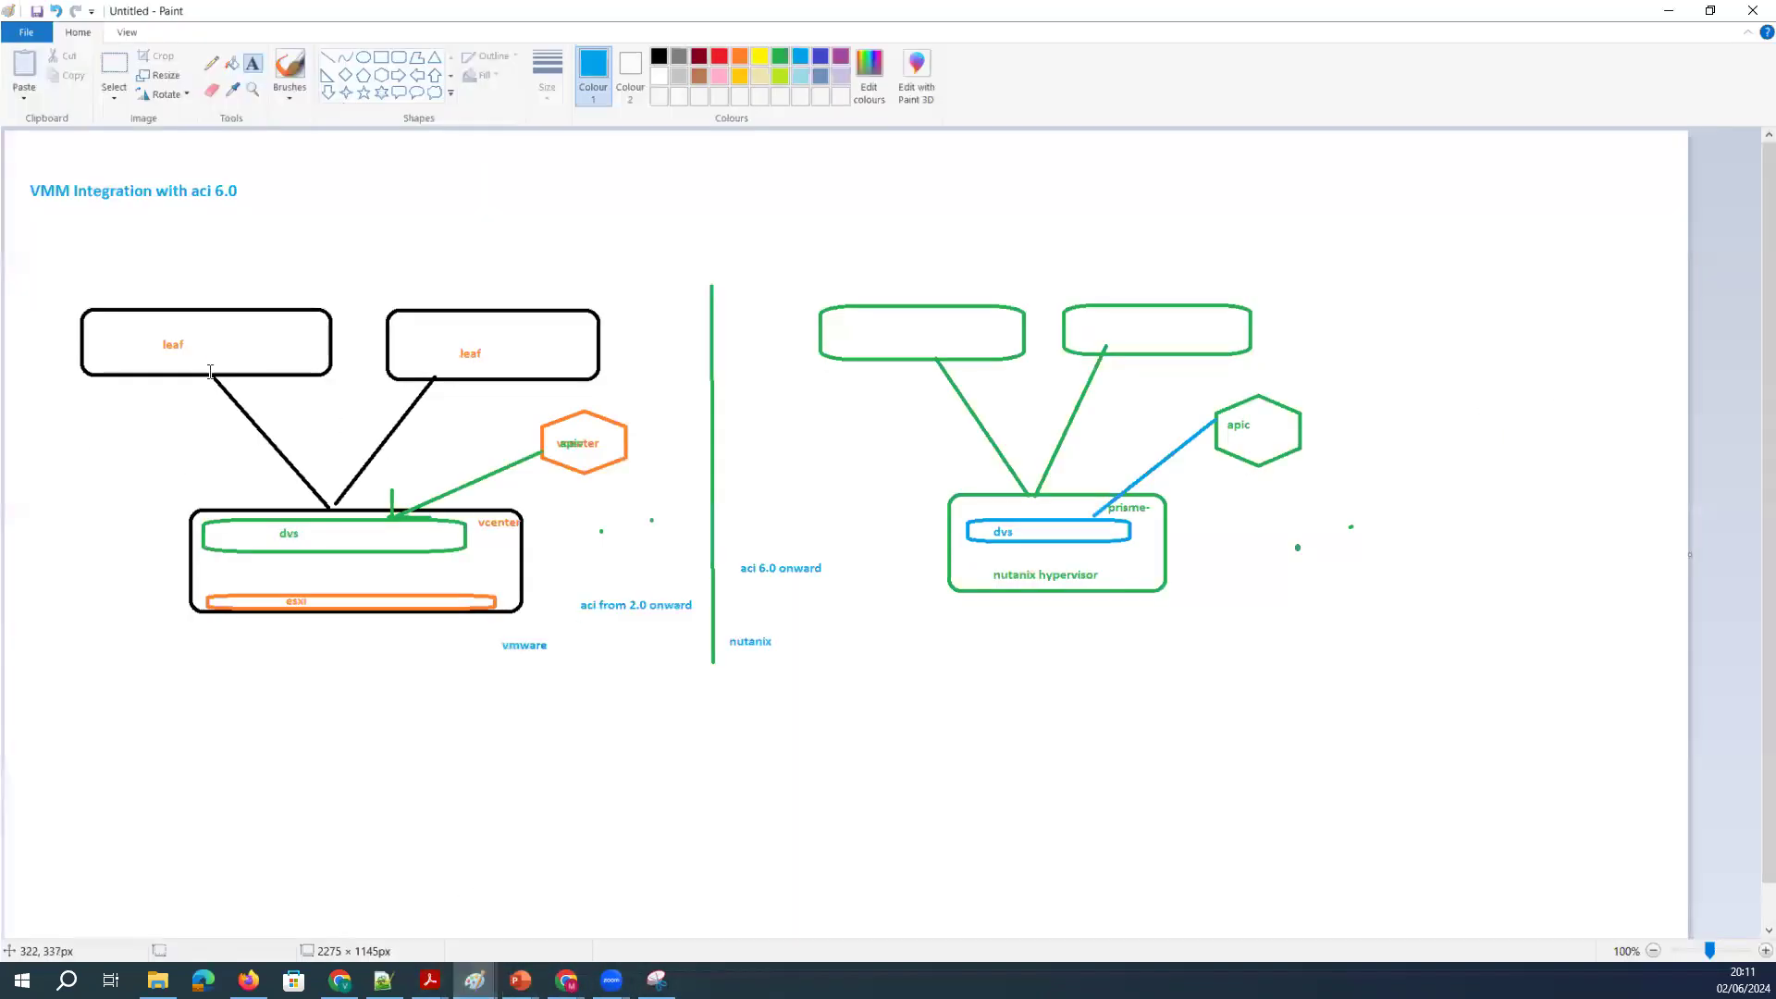
{"action": "left_click_drag", "start_coordinate": [43, 287], "coordinate": [620, 402]}
{"action": "left_click", "coordinate": [59, 297]}
{"action": "left_click_drag", "start_coordinate": [192, 504], "coordinate": [535, 621]}
{"action": "left_click", "coordinate": [541, 433]}
{"action": "left_click_drag", "start_coordinate": [589, 470], "coordinate": [626, 513]}
{"action": "left_click", "coordinate": [623, 520]}
Frame the orange hexagon, then bring the Nutanix ACI Topology drawing to the front.
{"action": "key", "text": "alt+Tab"}
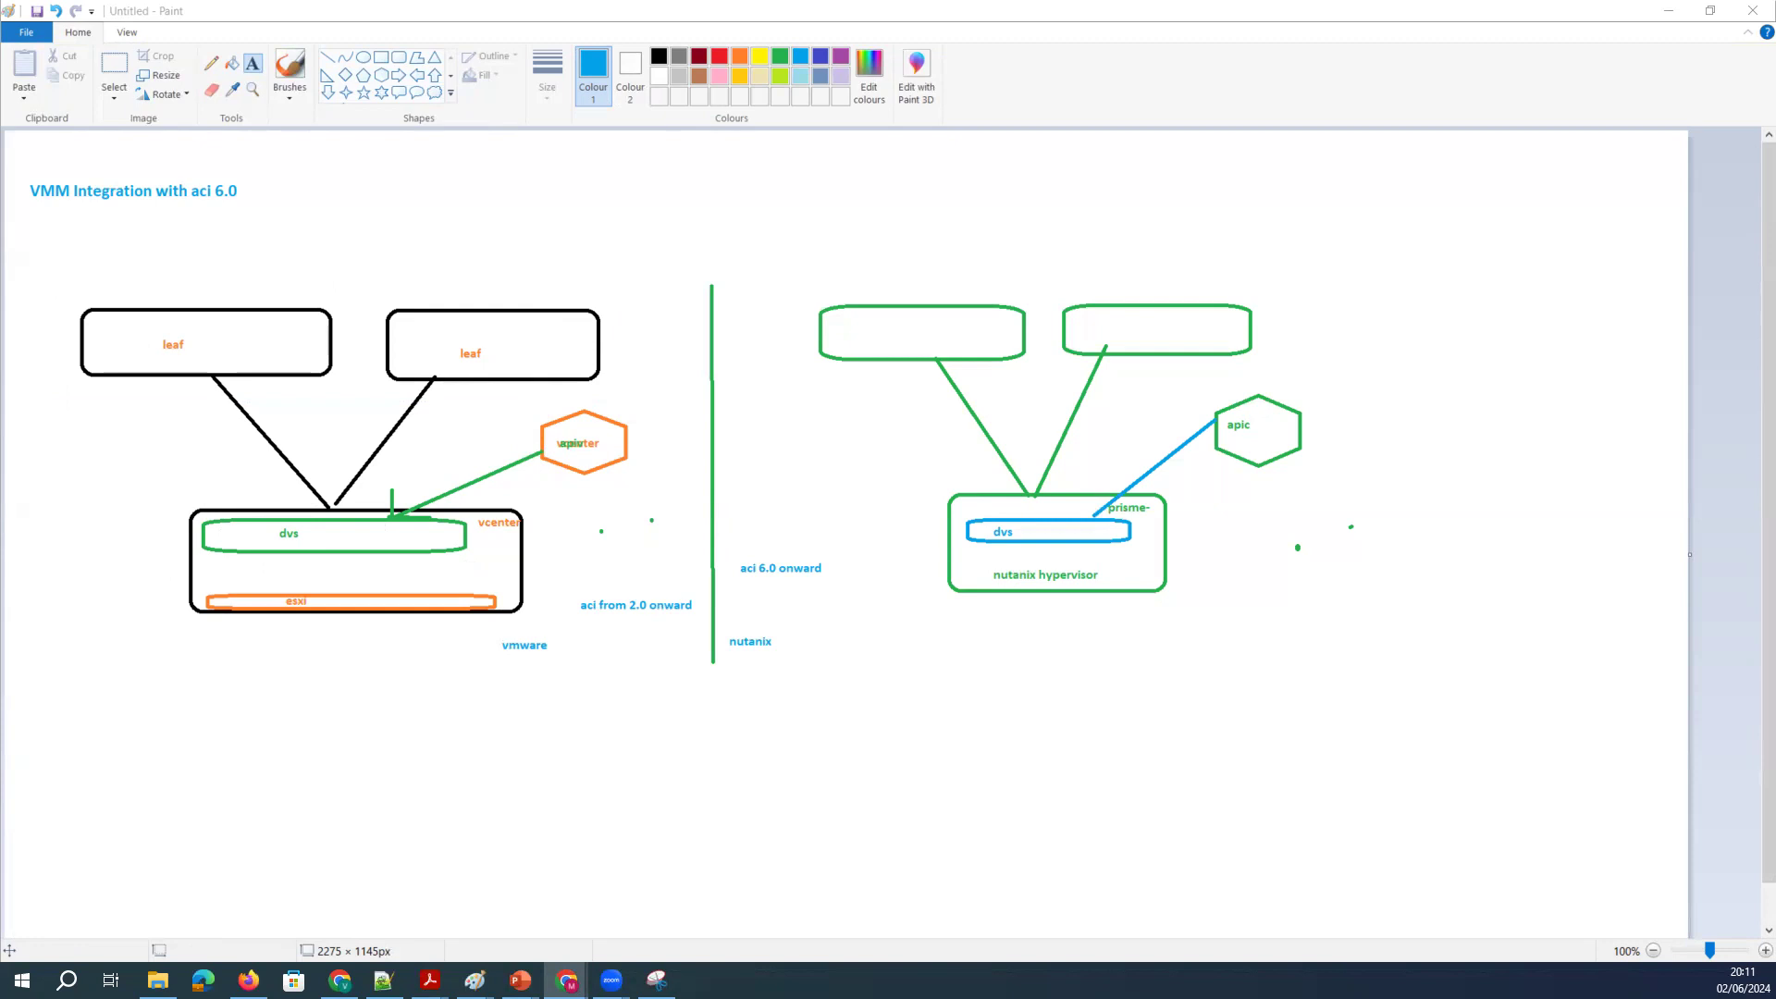
{"action": "left_click_drag", "start_coordinate": [527, 405], "coordinate": [709, 480]}
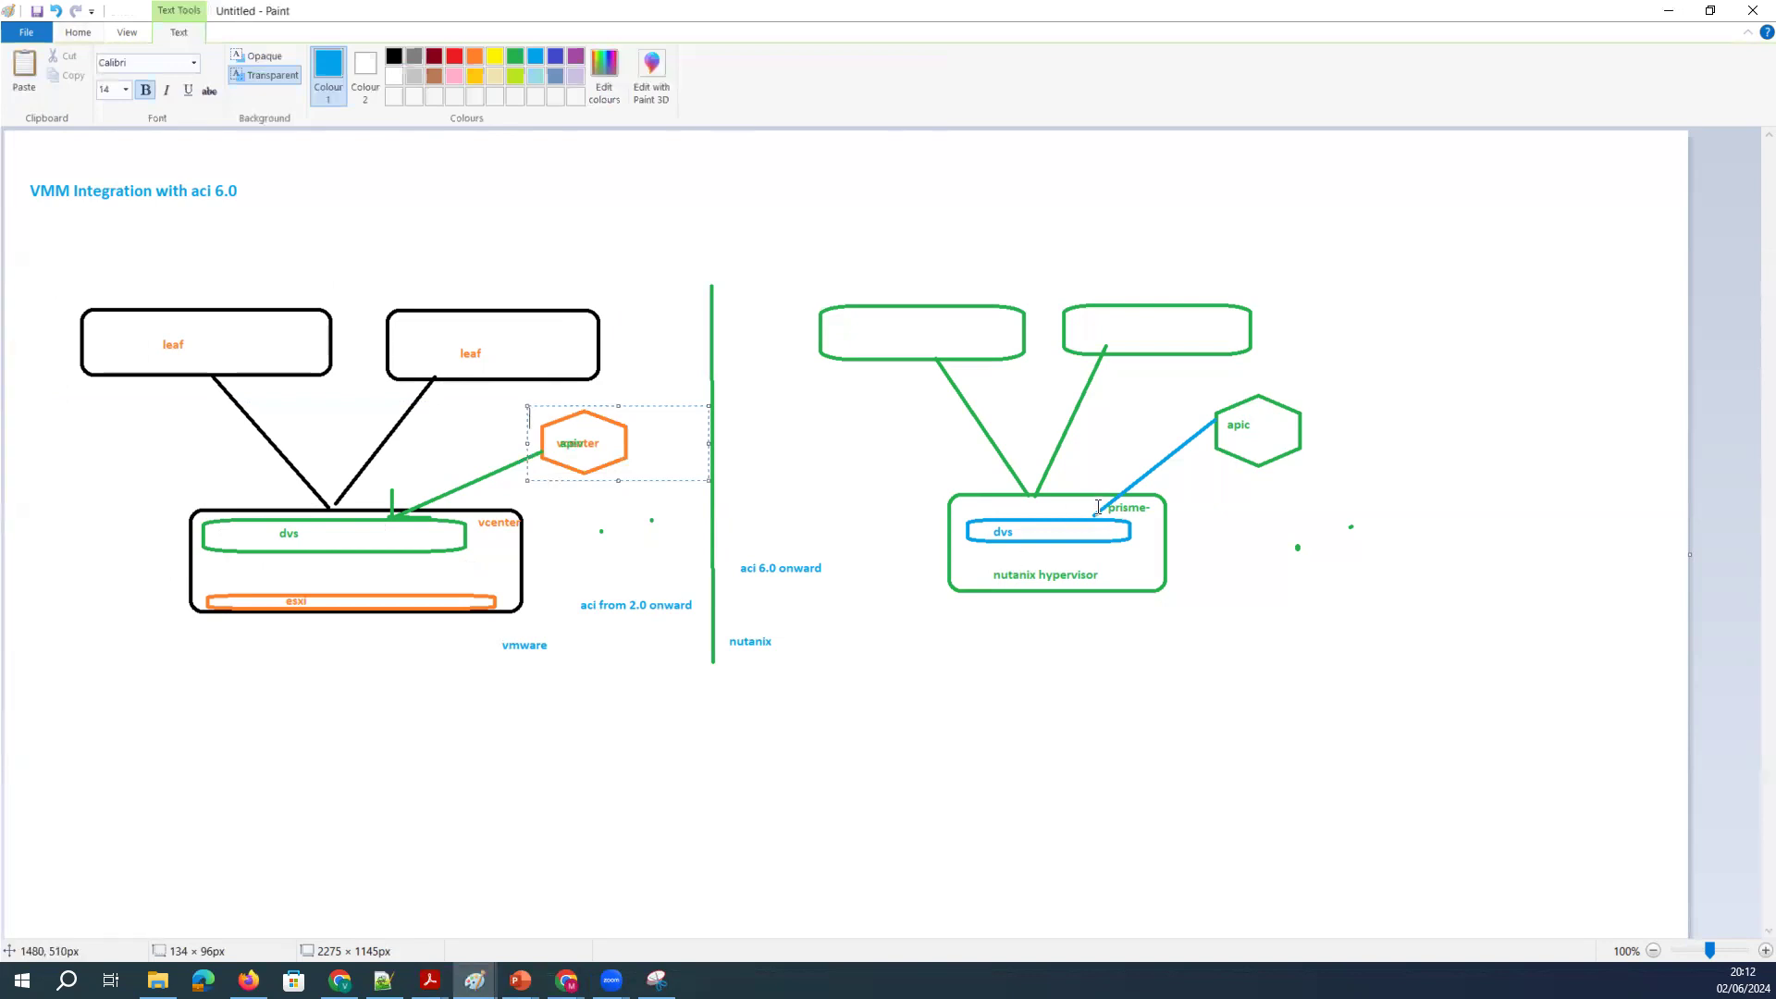
{"action": "key", "text": "alt+Tab"}
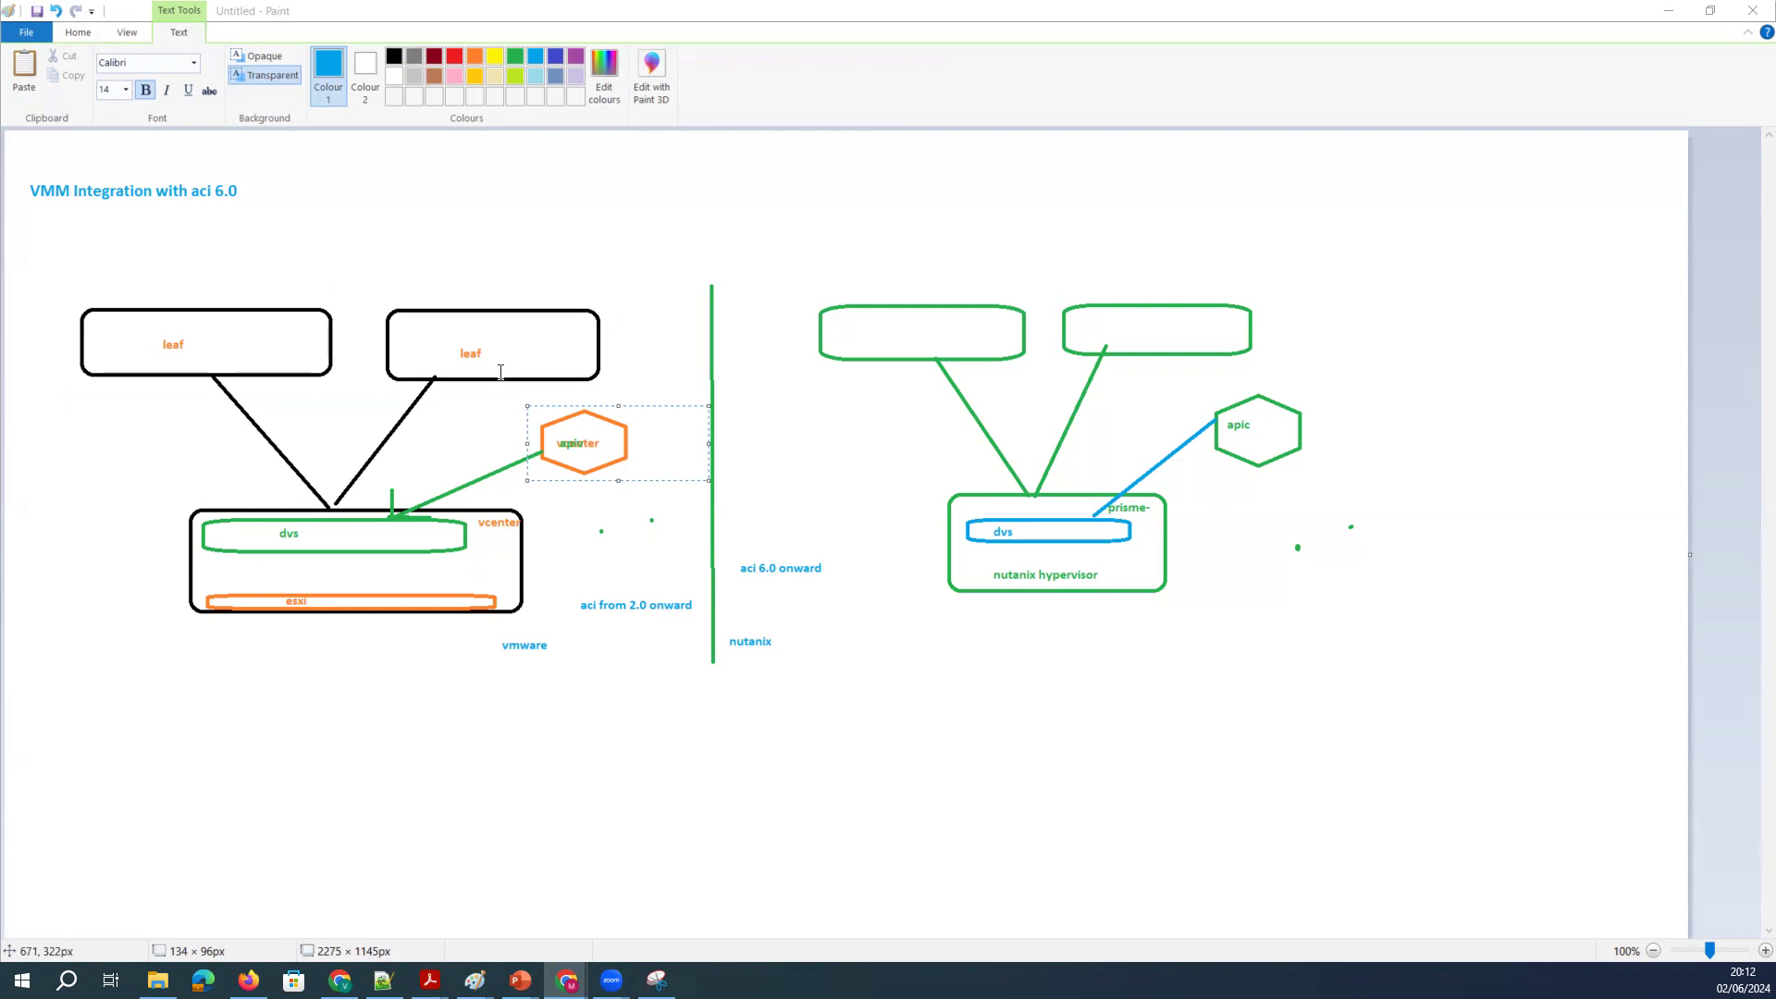
{"action": "left_click", "coordinate": [658, 673]}
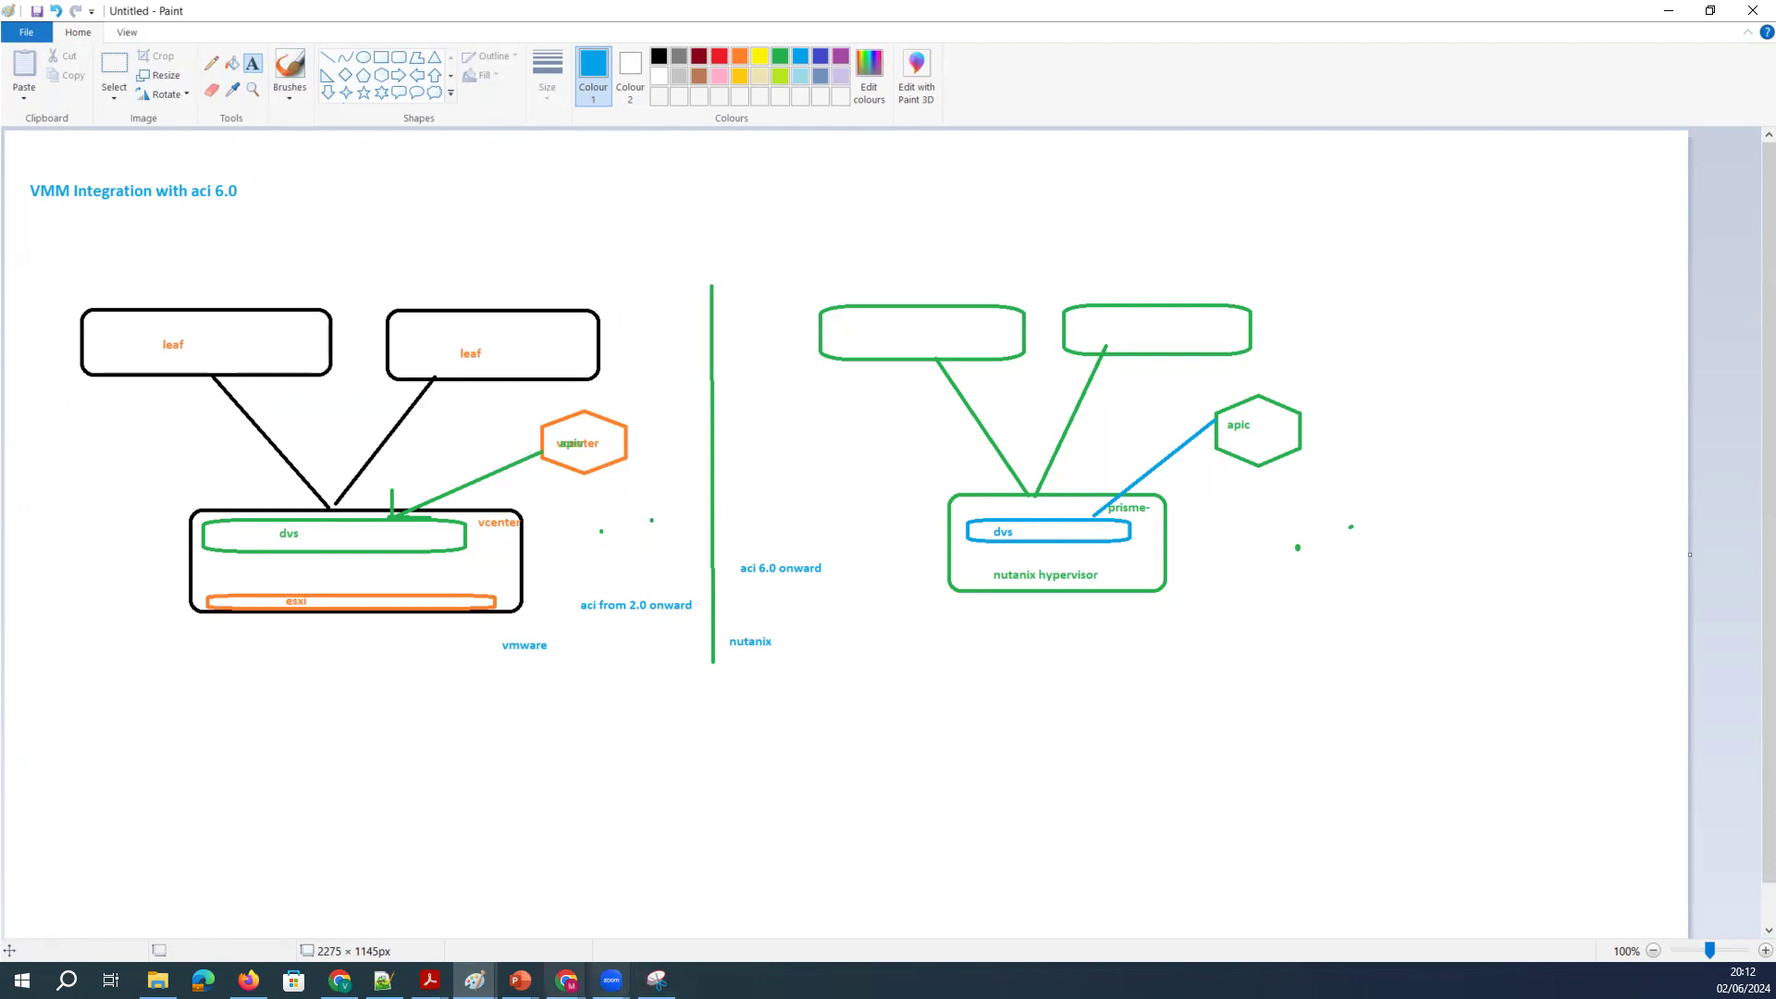
{"action": "left_click", "coordinate": [474, 979]}
{"action": "left_click", "coordinate": [542, 926]}
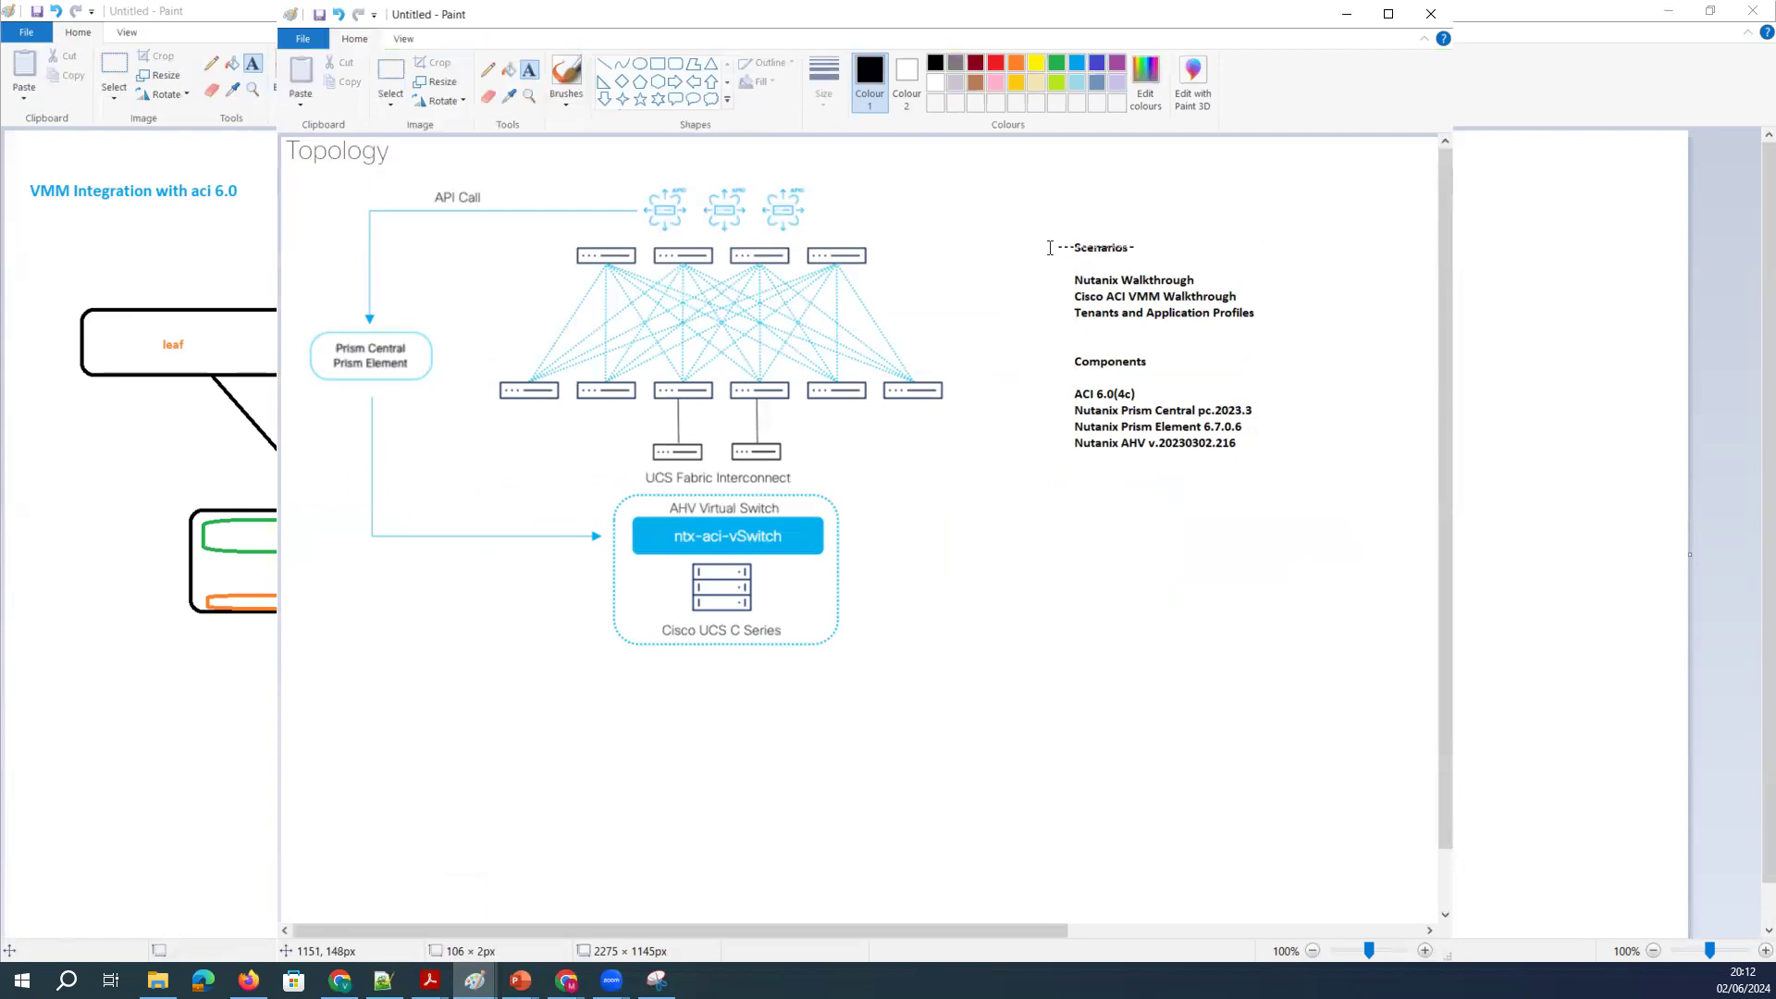
{"action": "left_click_drag", "start_coordinate": [1046, 239], "coordinate": [1153, 243]}
{"action": "left_click_drag", "start_coordinate": [423, 173], "coordinate": [562, 230]}
{"action": "left_click_drag", "start_coordinate": [313, 325], "coordinate": [423, 395]}
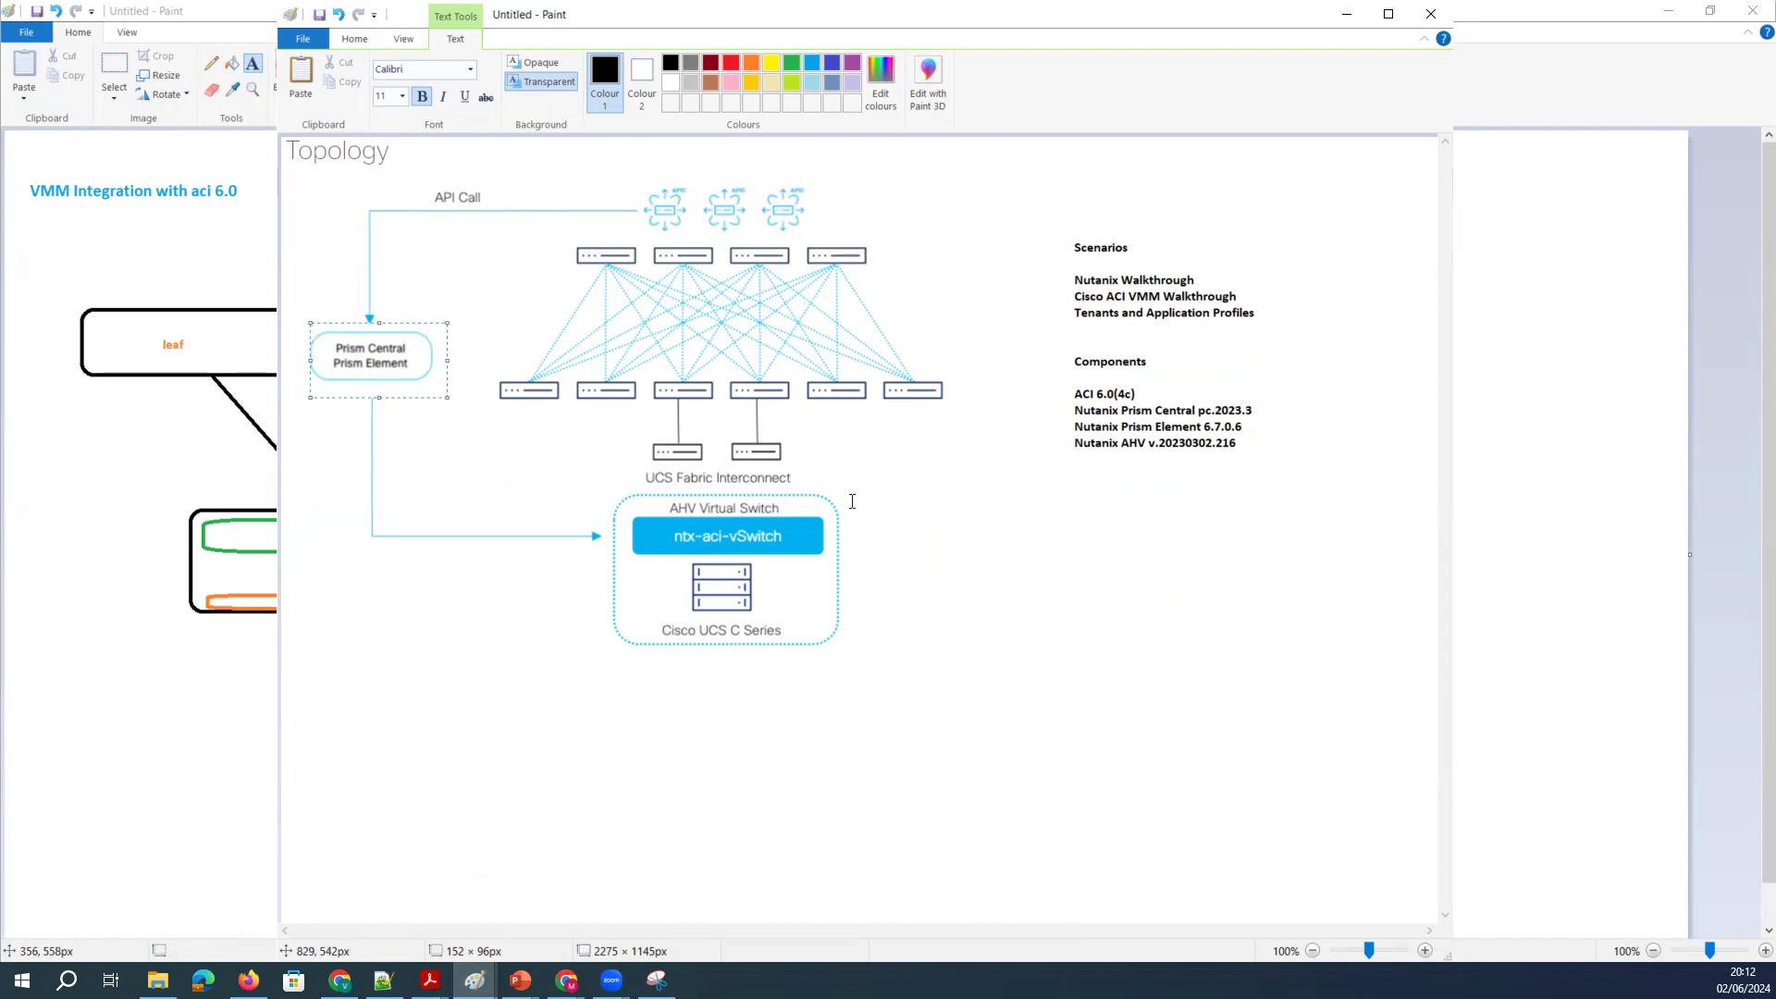
{"action": "left_click_drag", "start_coordinate": [616, 429], "coordinate": [806, 483]}
{"action": "left_click", "coordinate": [847, 747]}
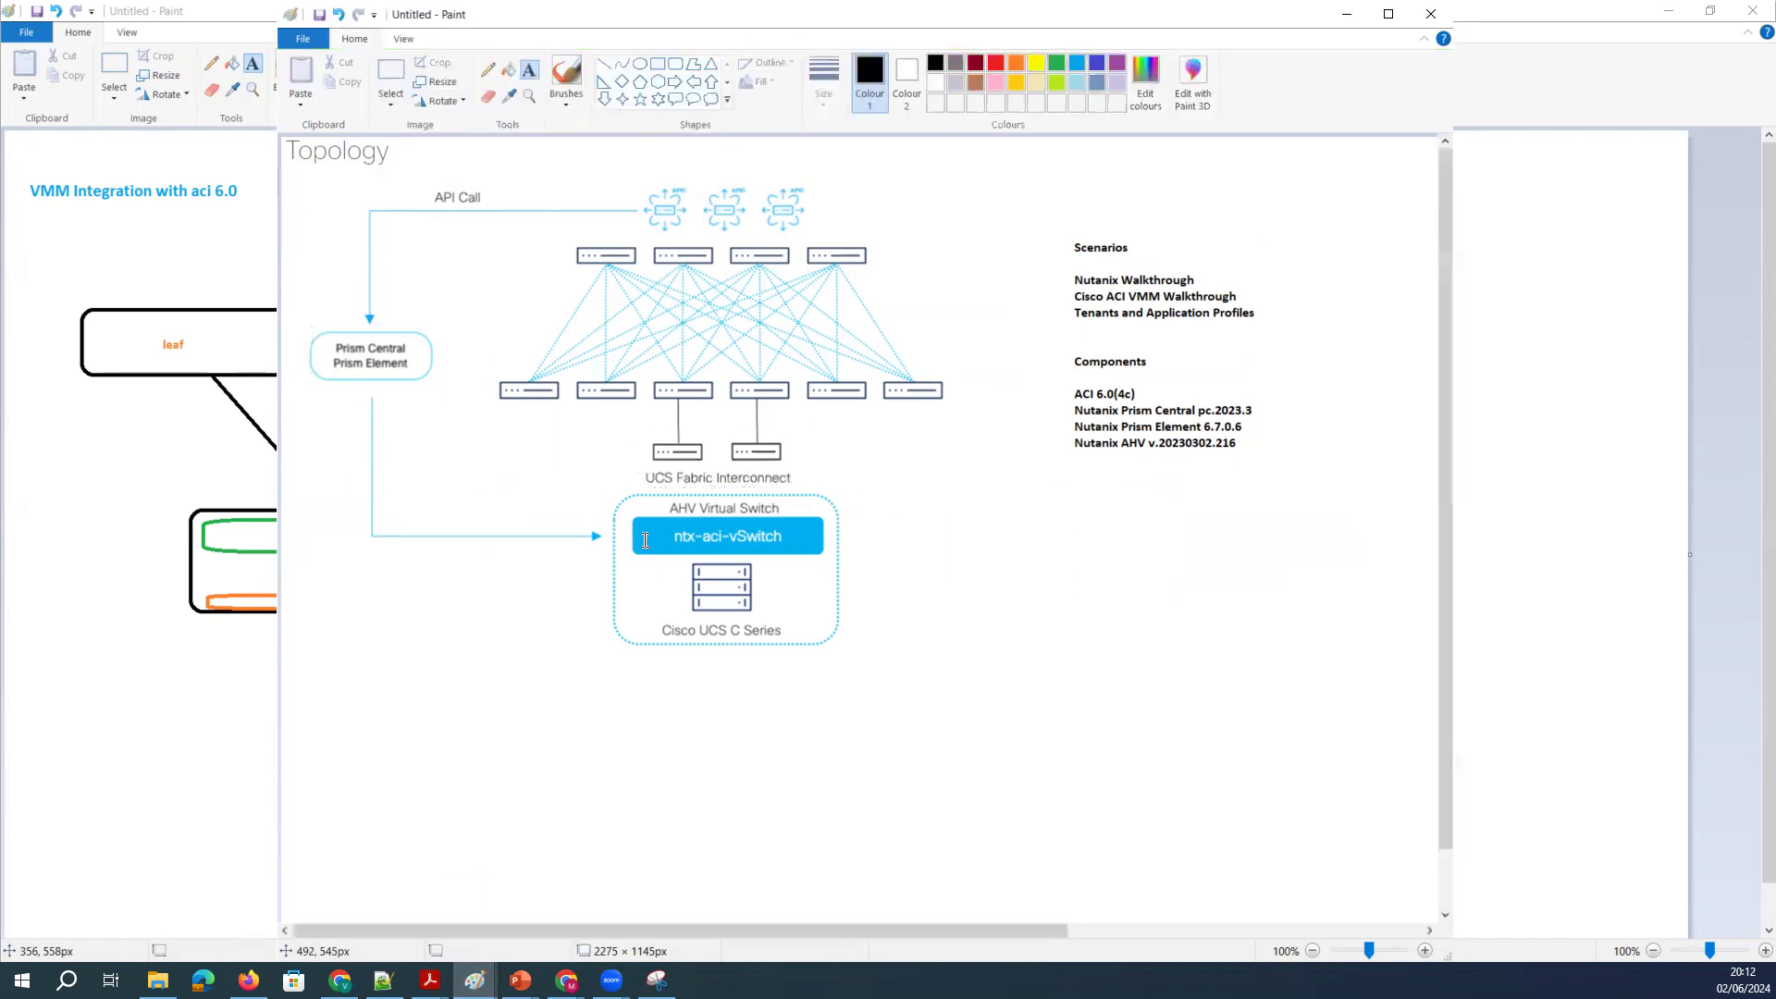
{"action": "left_click_drag", "start_coordinate": [617, 496], "coordinate": [845, 569]}
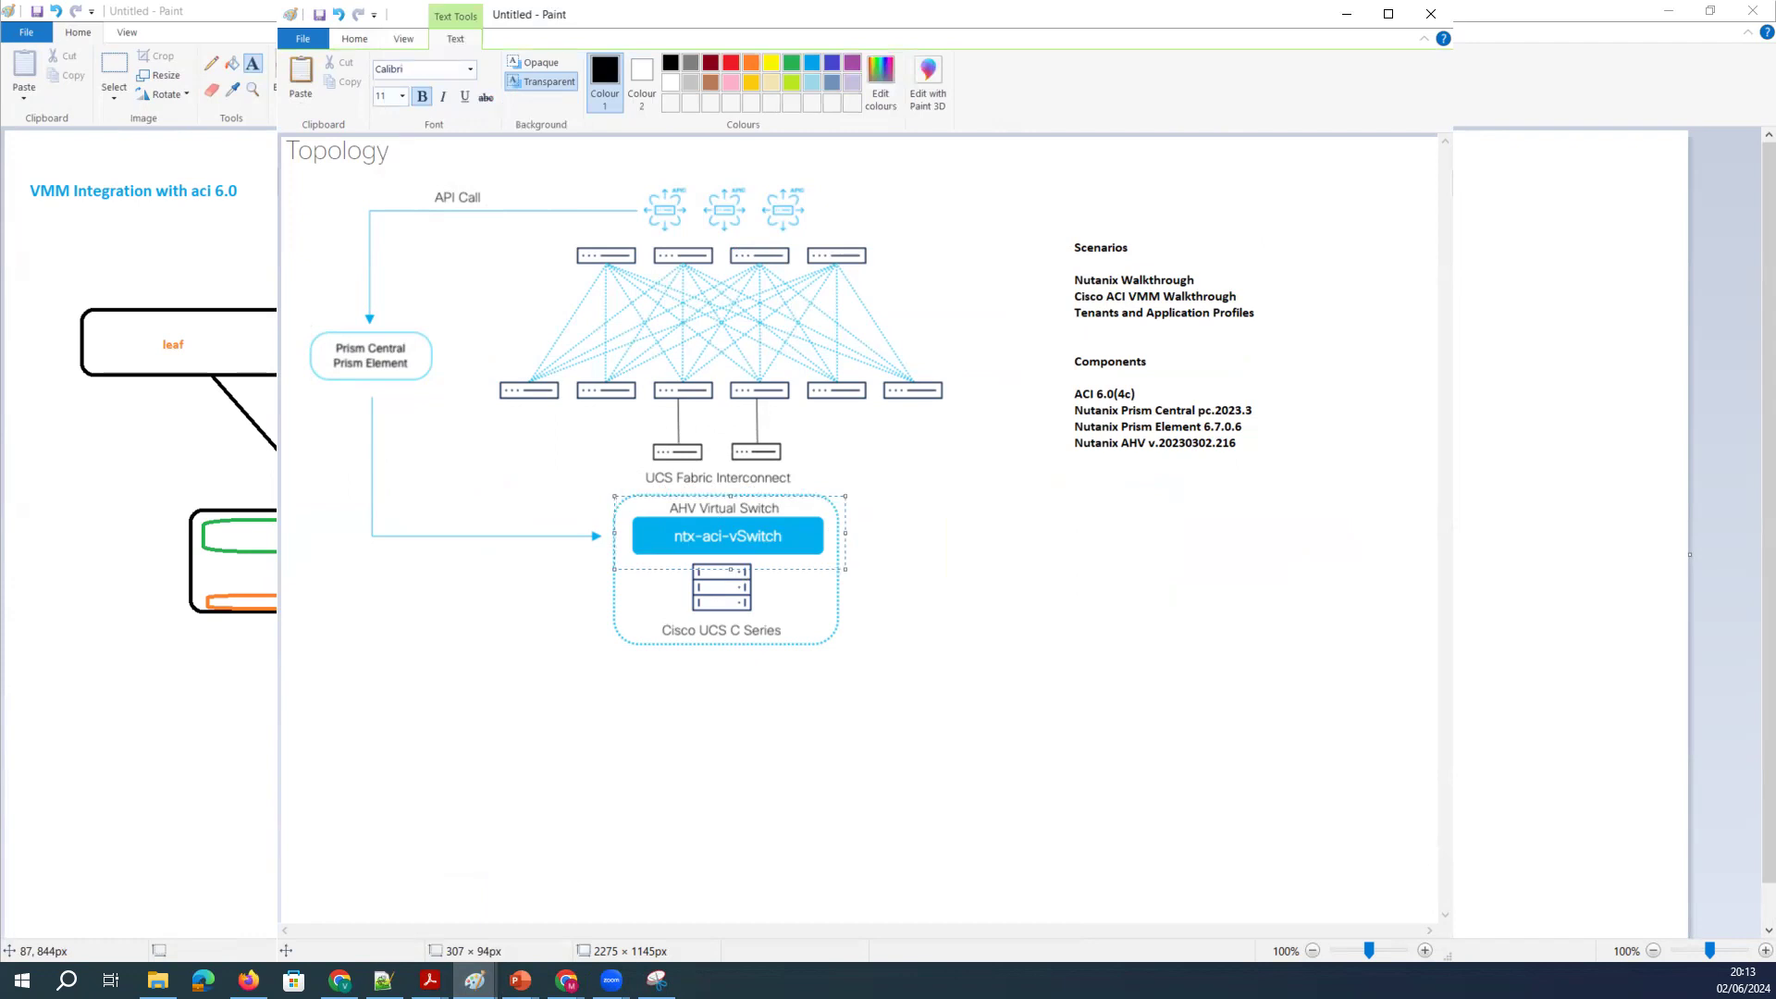
{"action": "key", "text": "alt+Tab"}
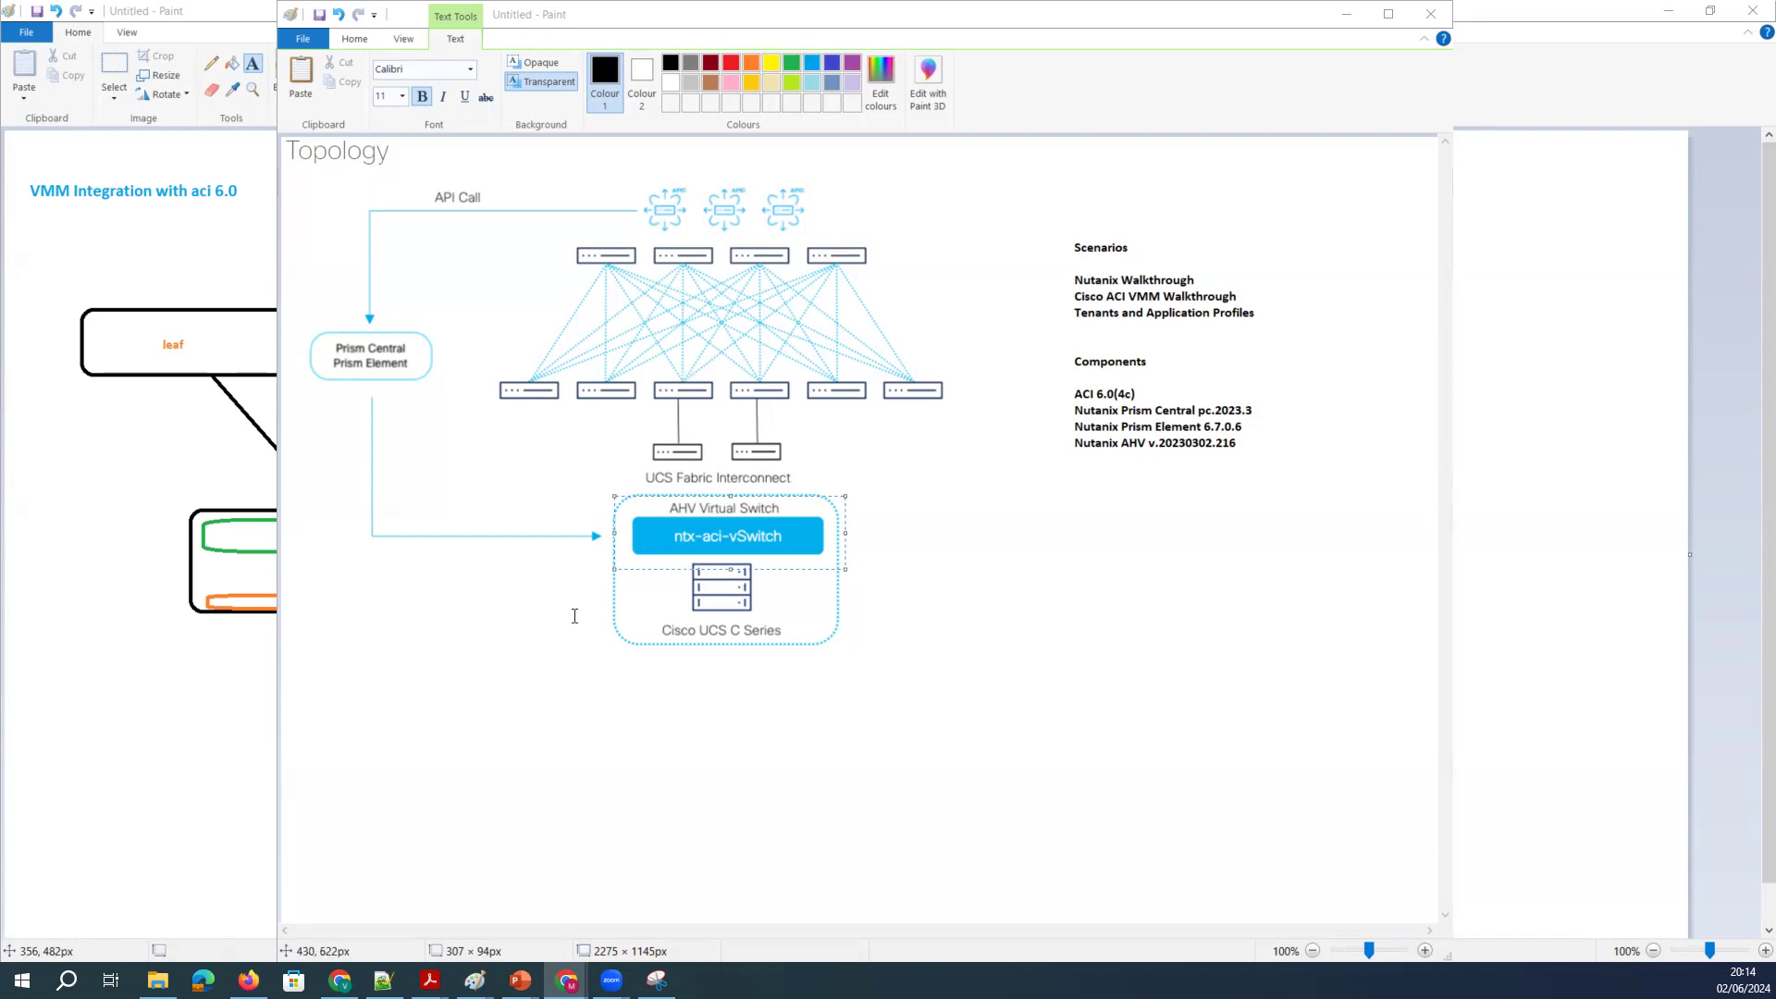
Frame the component lines: Prism Central pc.2023.3, Prism Element 6.7.0.6 and the other versions.
{"action": "left_click", "coordinate": [512, 646]}
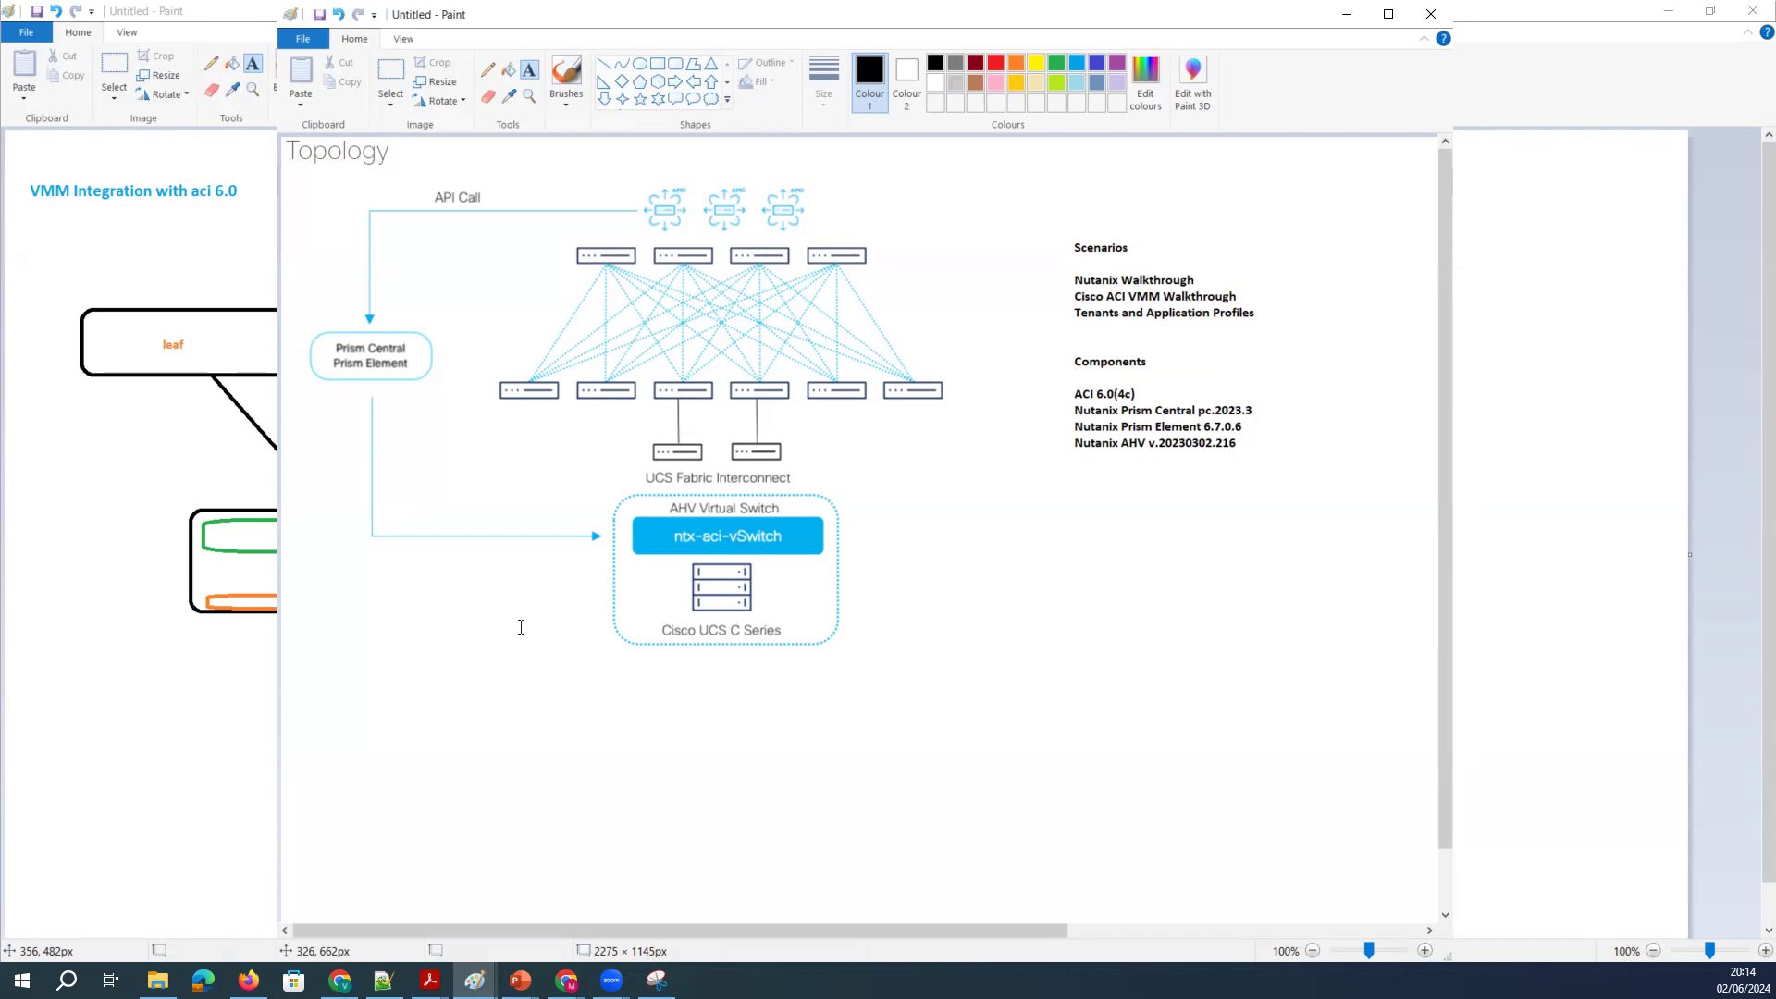
{"action": "left_click_drag", "start_coordinate": [1074, 405], "coordinate": [1263, 422]}
{"action": "left_click", "coordinate": [1070, 422]}
{"action": "left_click_drag", "start_coordinate": [1066, 420], "coordinate": [1248, 437]}
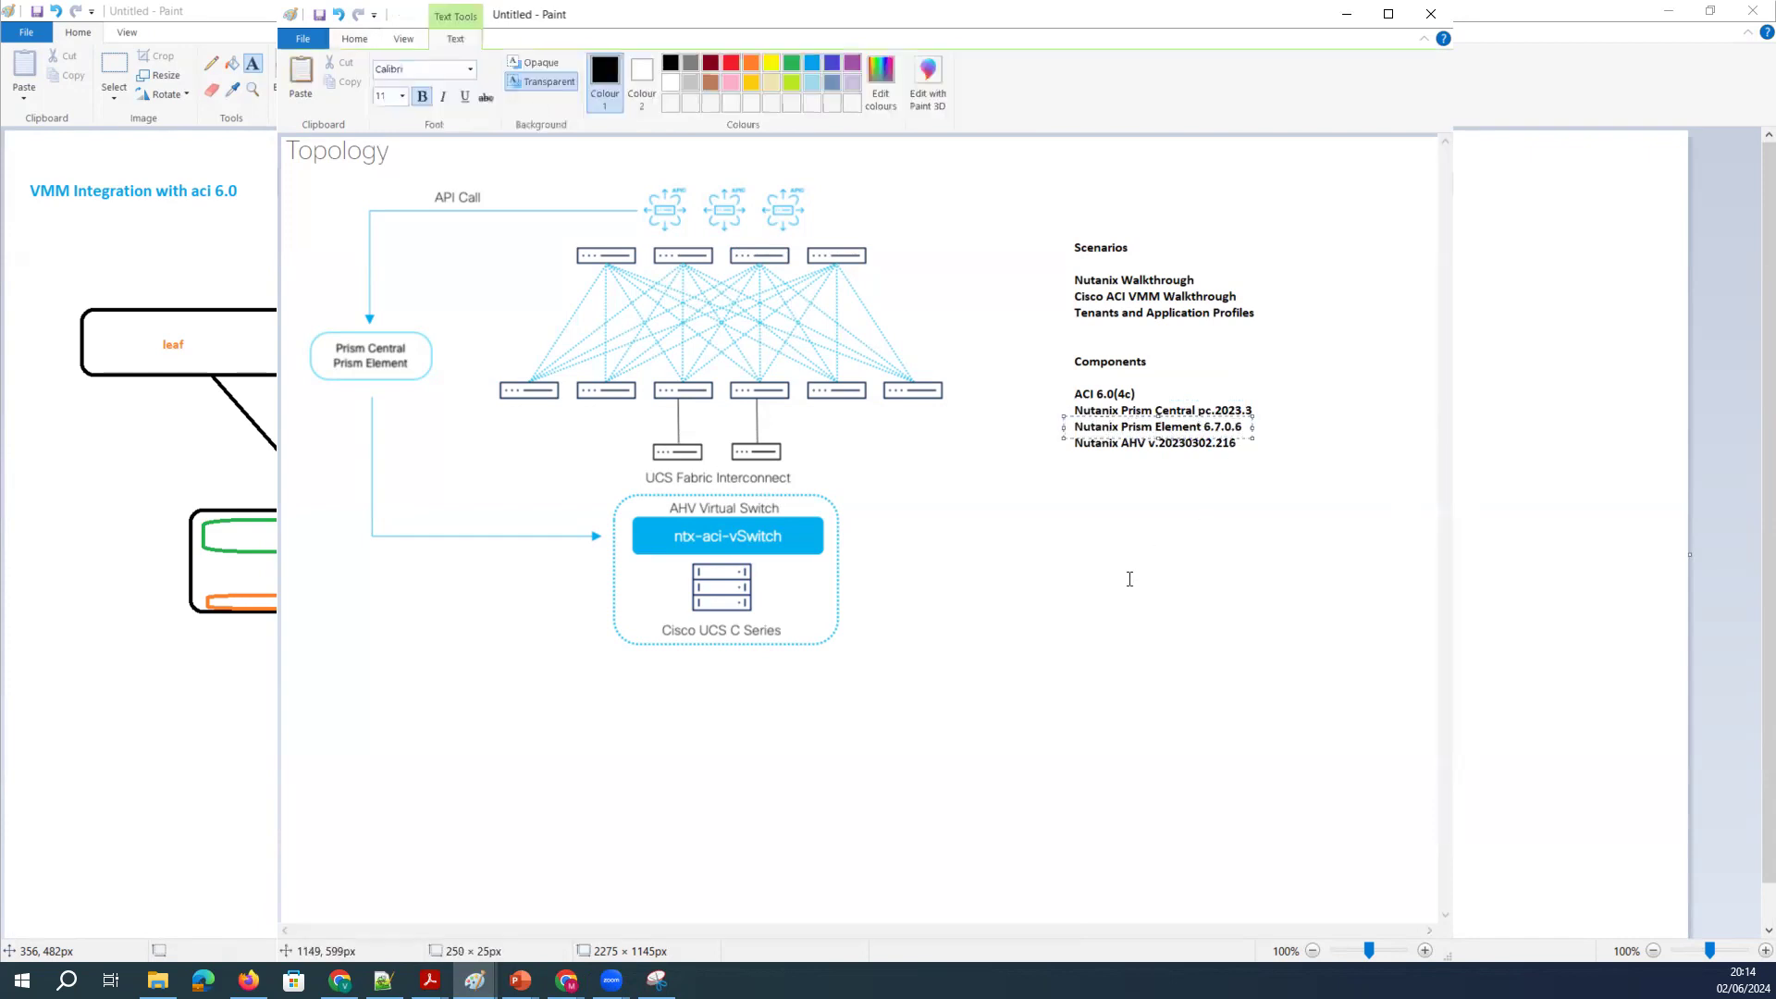
{"action": "left_click", "coordinate": [1236, 441]}
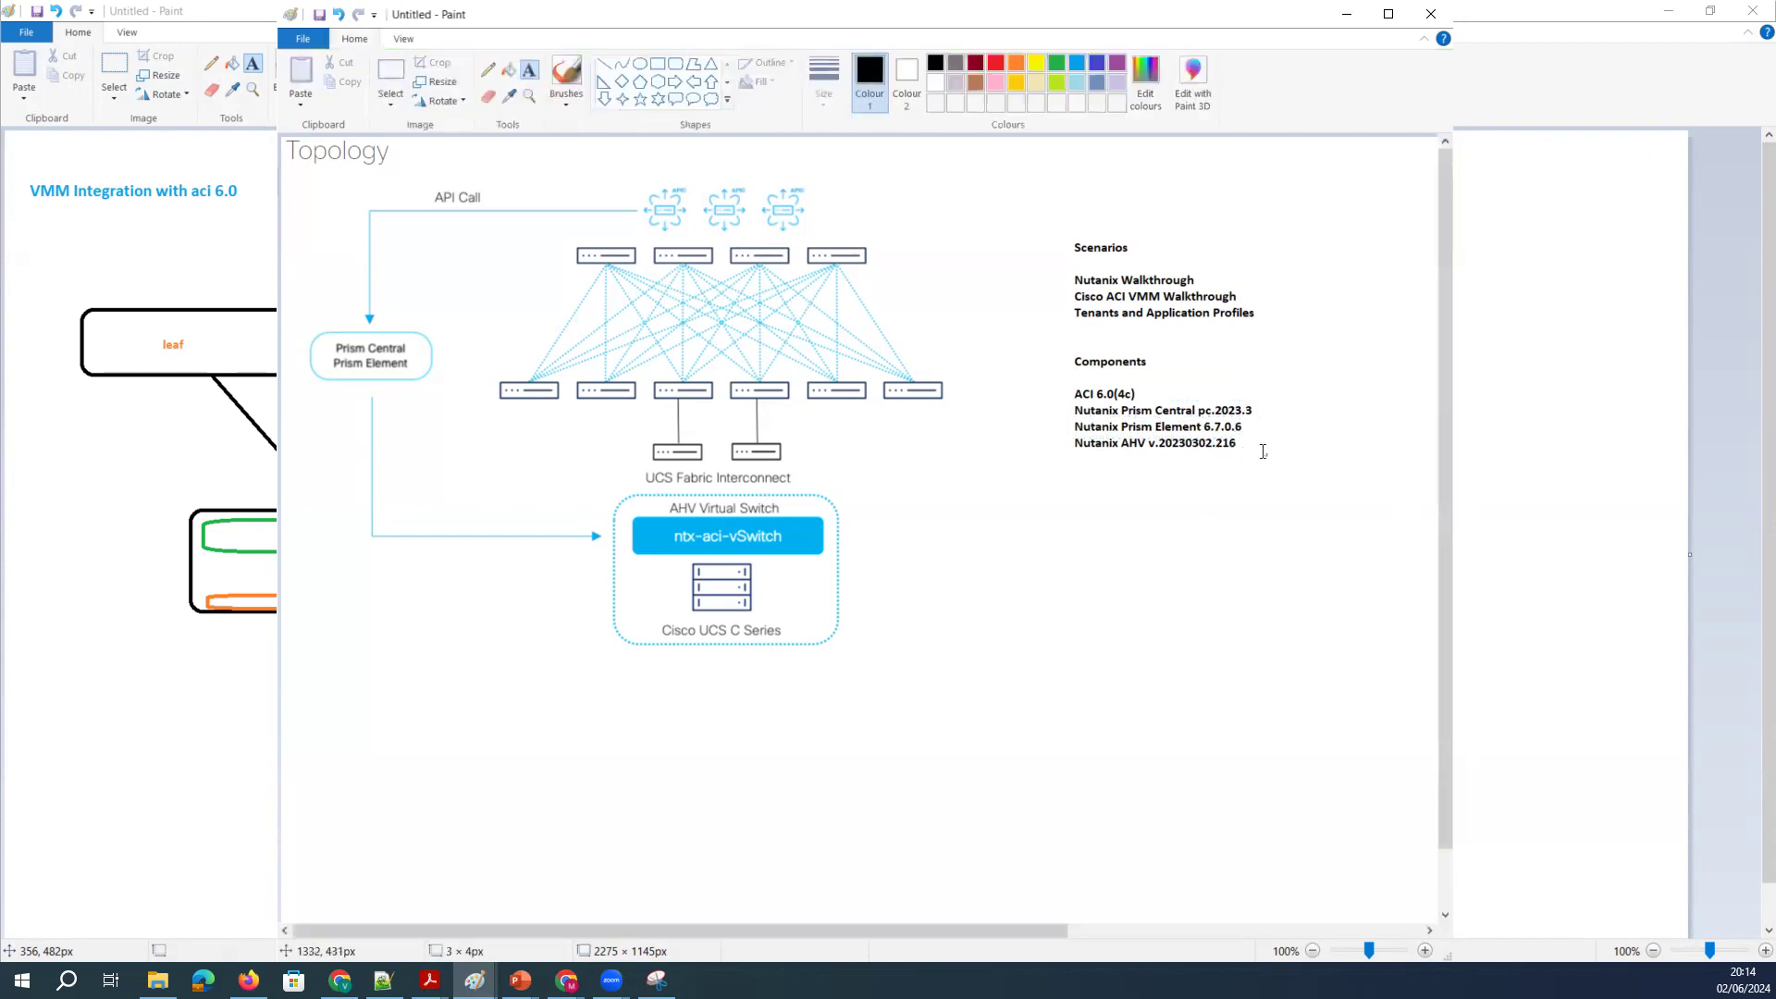
{"action": "left_click_drag", "start_coordinate": [1065, 434], "coordinate": [1202, 441]}
{"action": "left_click", "coordinate": [1074, 377]}
{"action": "left_click", "coordinate": [1152, 398]}
{"action": "left_click", "coordinate": [1162, 587]}
Frame the Nutanix Walkthrough, Cisco ACI VMM Walkthrough and Tenants scenario lines, then switch to Prism Central.
{"action": "left_click_drag", "start_coordinate": [1070, 274], "coordinate": [1211, 294]}
{"action": "left_click", "coordinate": [1138, 314]}
{"action": "mouse_move", "coordinate": [1059, 287]}
{"action": "left_mouse_down"}
{"action": "mouse_move", "coordinate": [1244, 305]}
{"action": "mouse_move", "coordinate": [1059, 309]}
{"action": "left_mouse_up"}
{"action": "left_click", "coordinate": [1293, 333]}
{"action": "left_click", "coordinate": [1046, 595]}
{"action": "key", "text": "alt+Tab"}
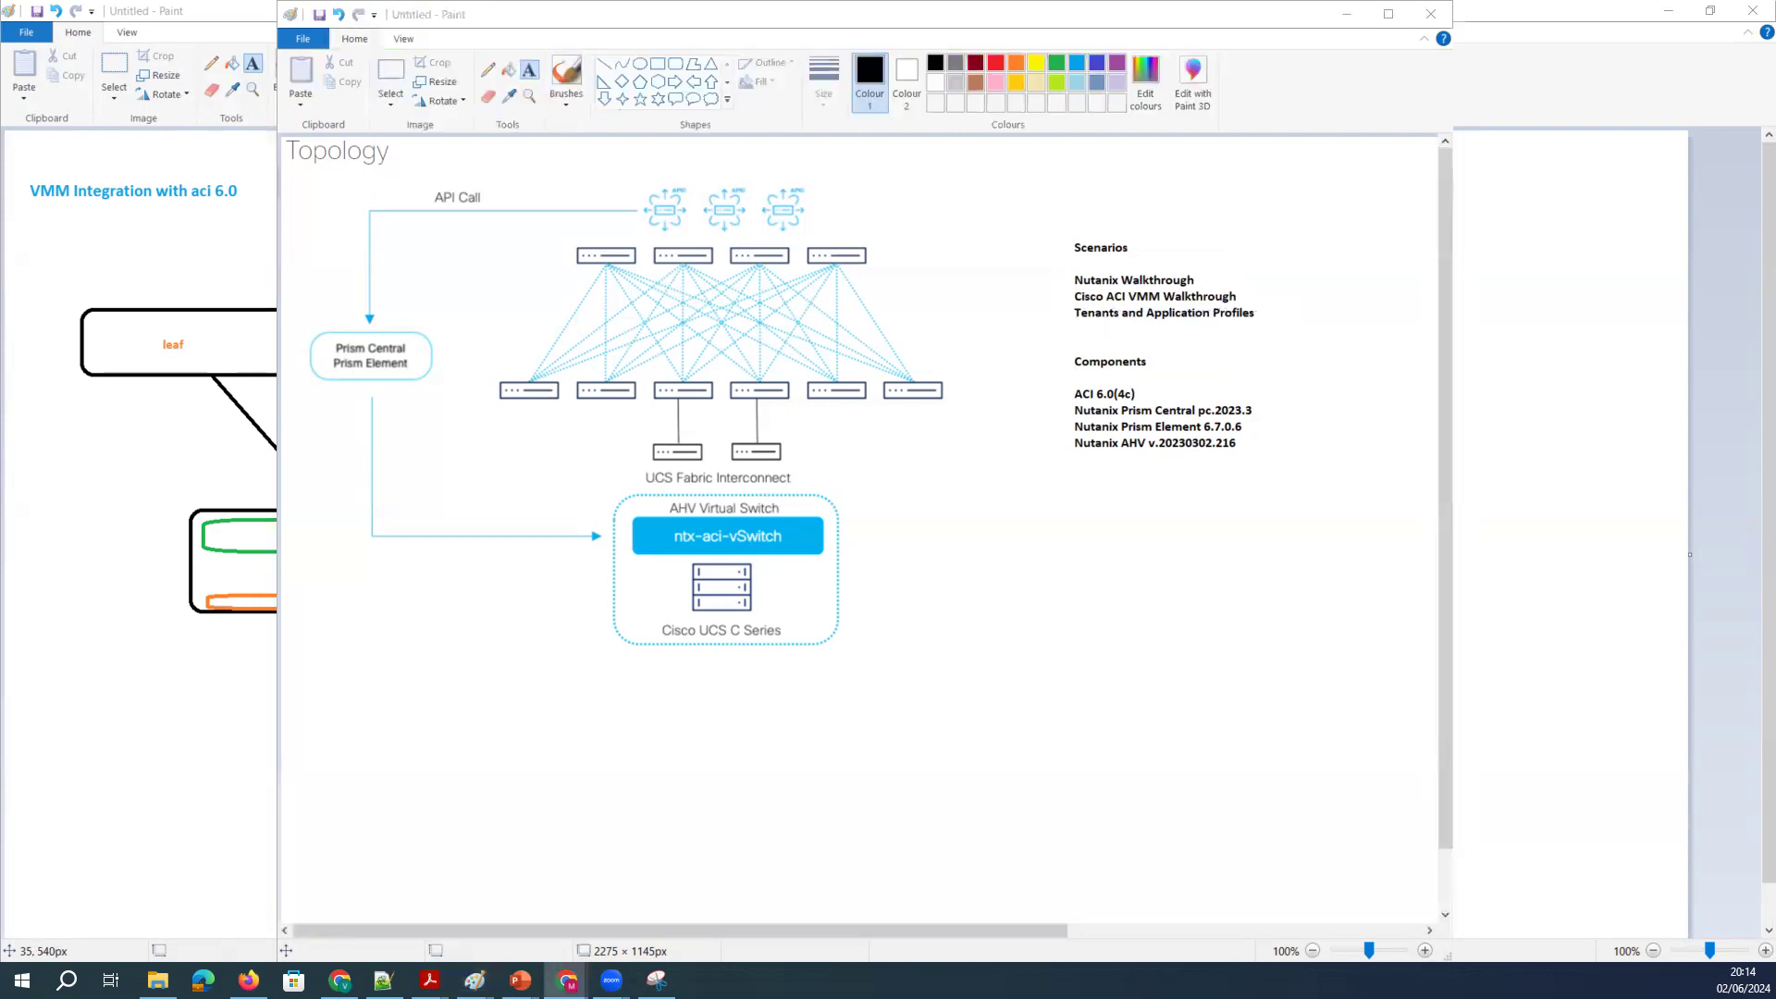
{"action": "key", "text": "super+shift+Left"}
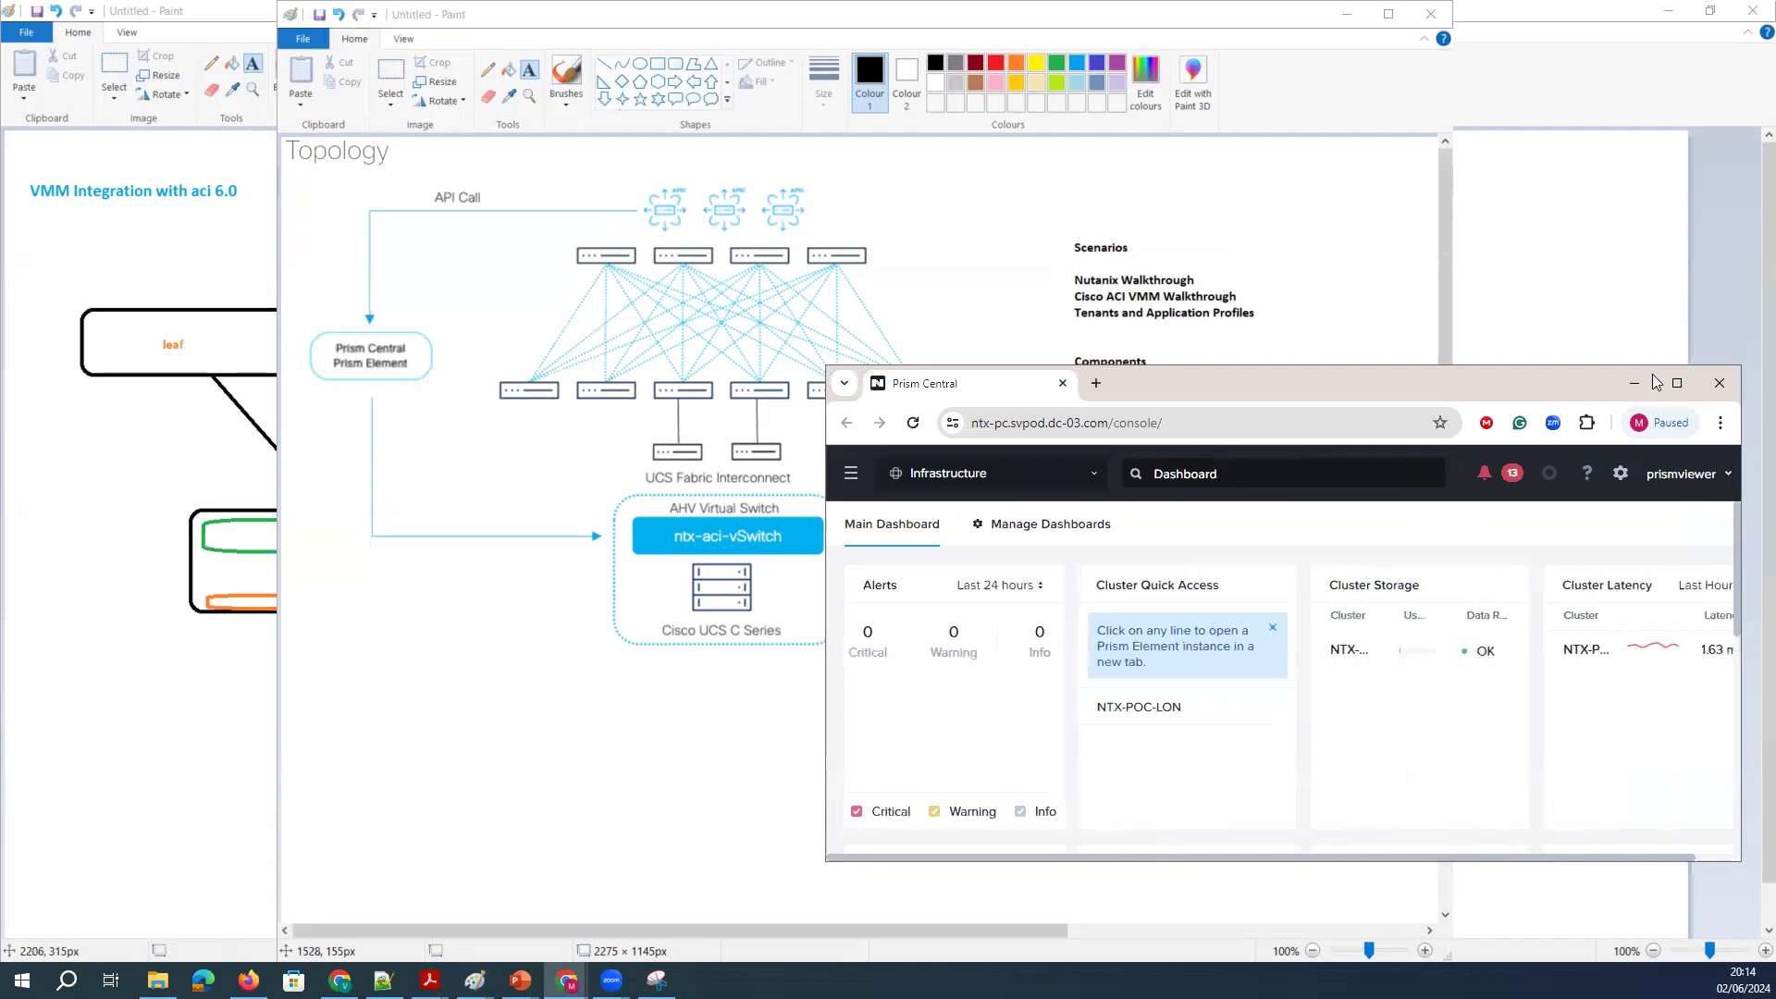
Maximize Prism Central, check the Main Dashboard's management options, then open Compute & Storage > VMs.
{"action": "key", "text": "super+Up"}
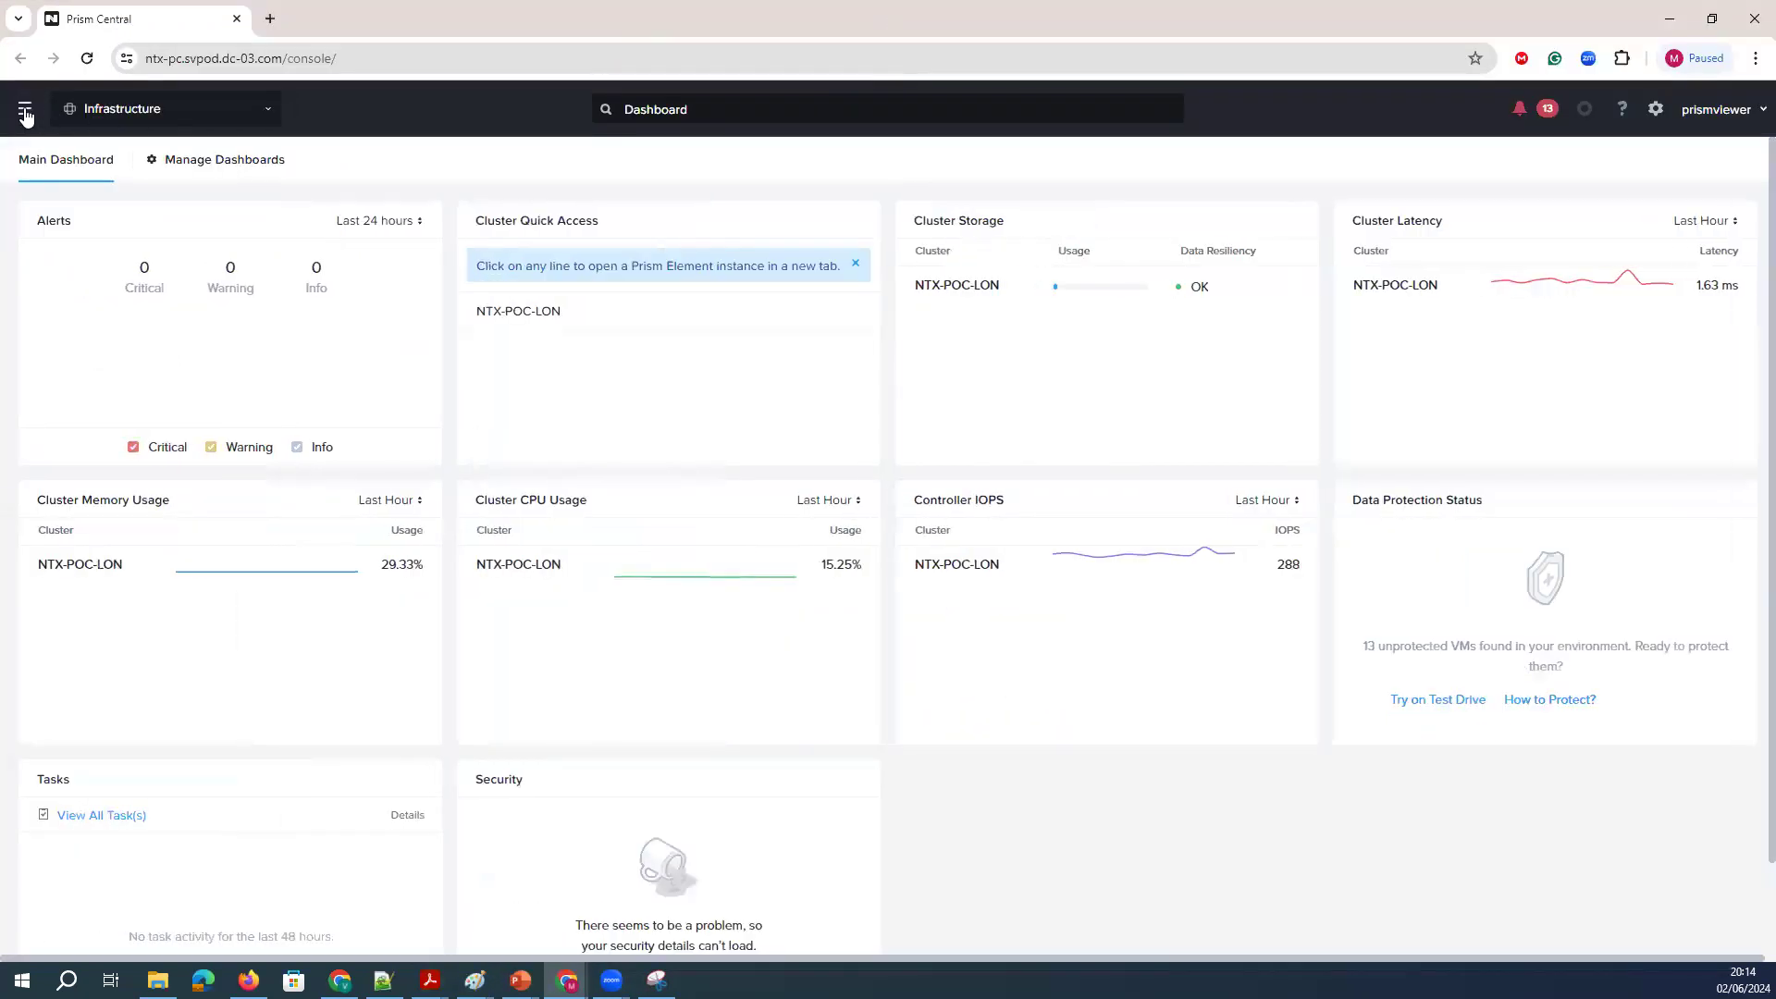
{"action": "left_click", "coordinate": [25, 109]}
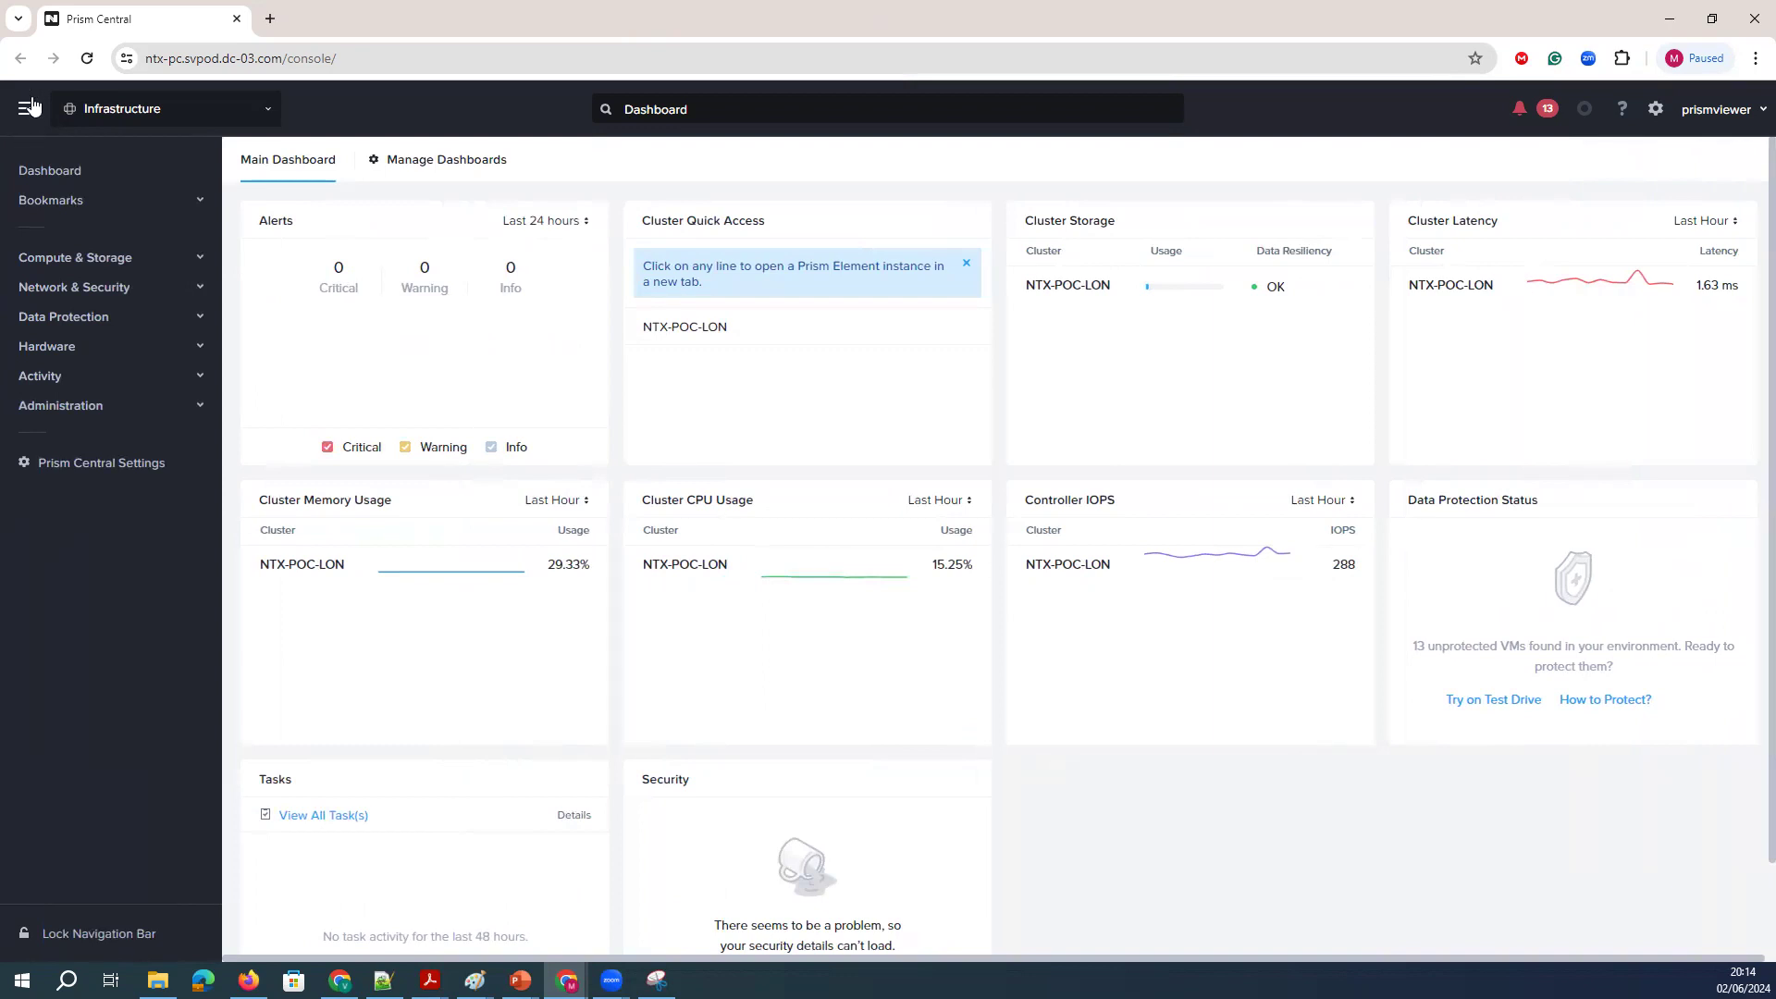
{"action": "left_click", "coordinate": [72, 172]}
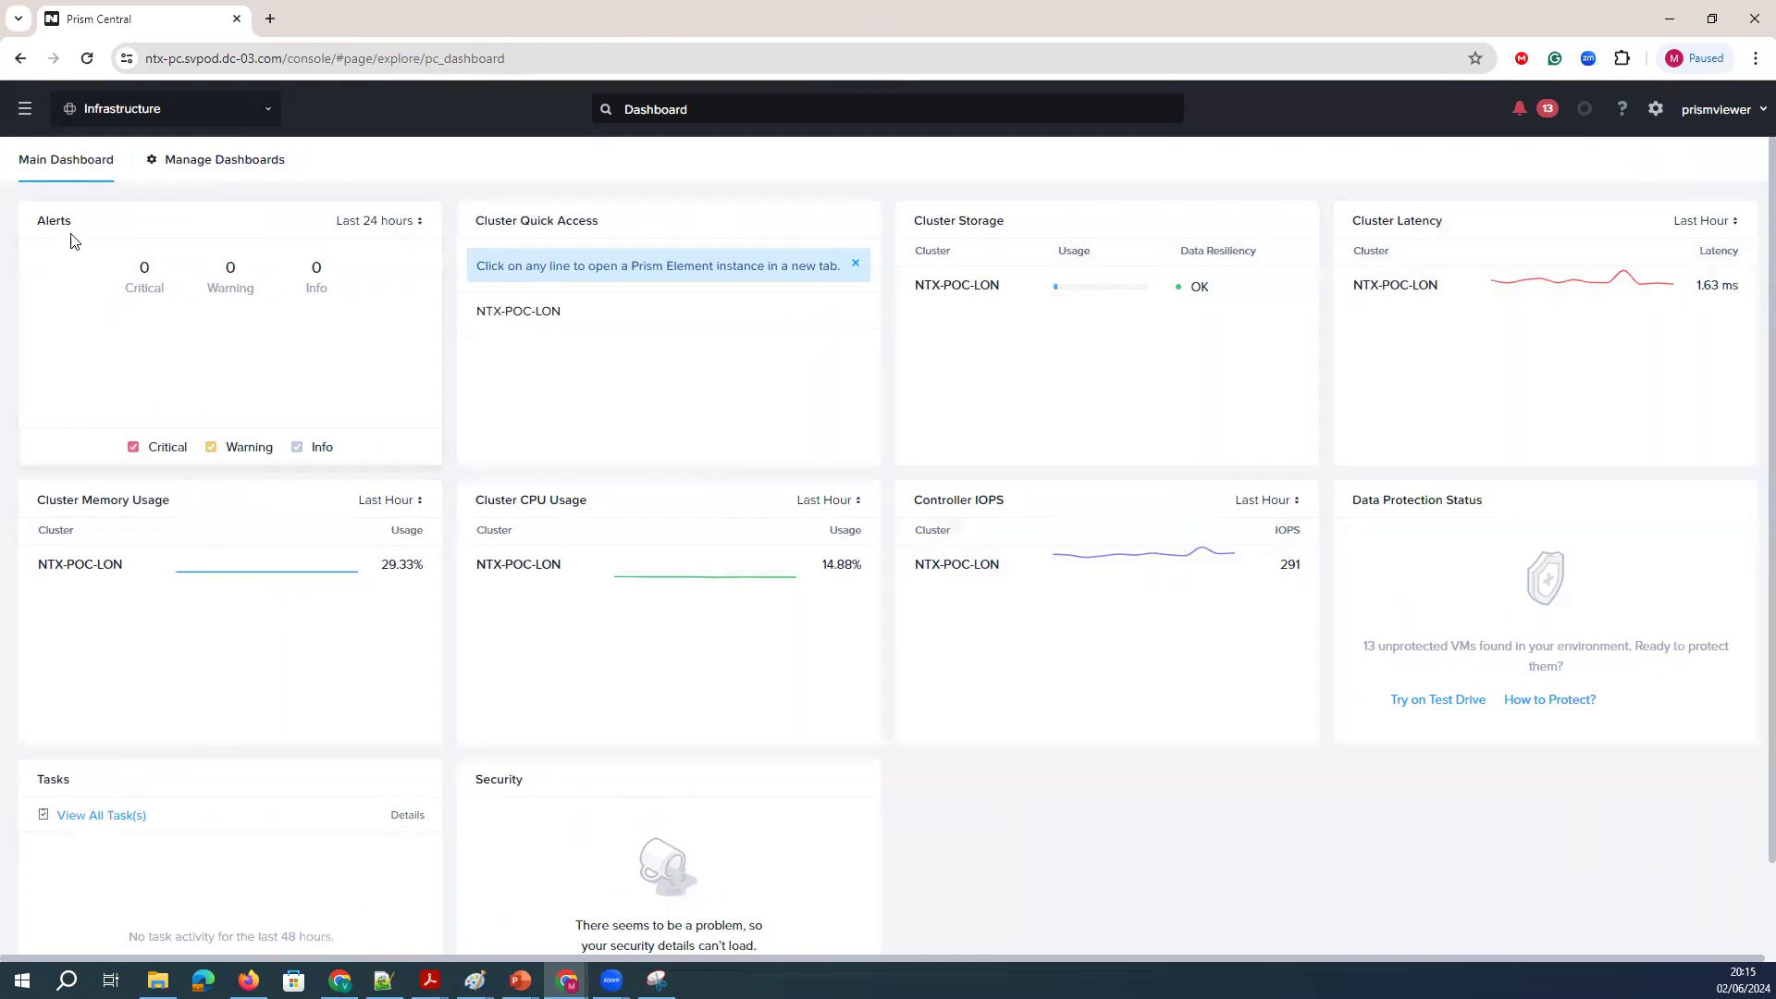
{"action": "left_click", "coordinate": [197, 172]}
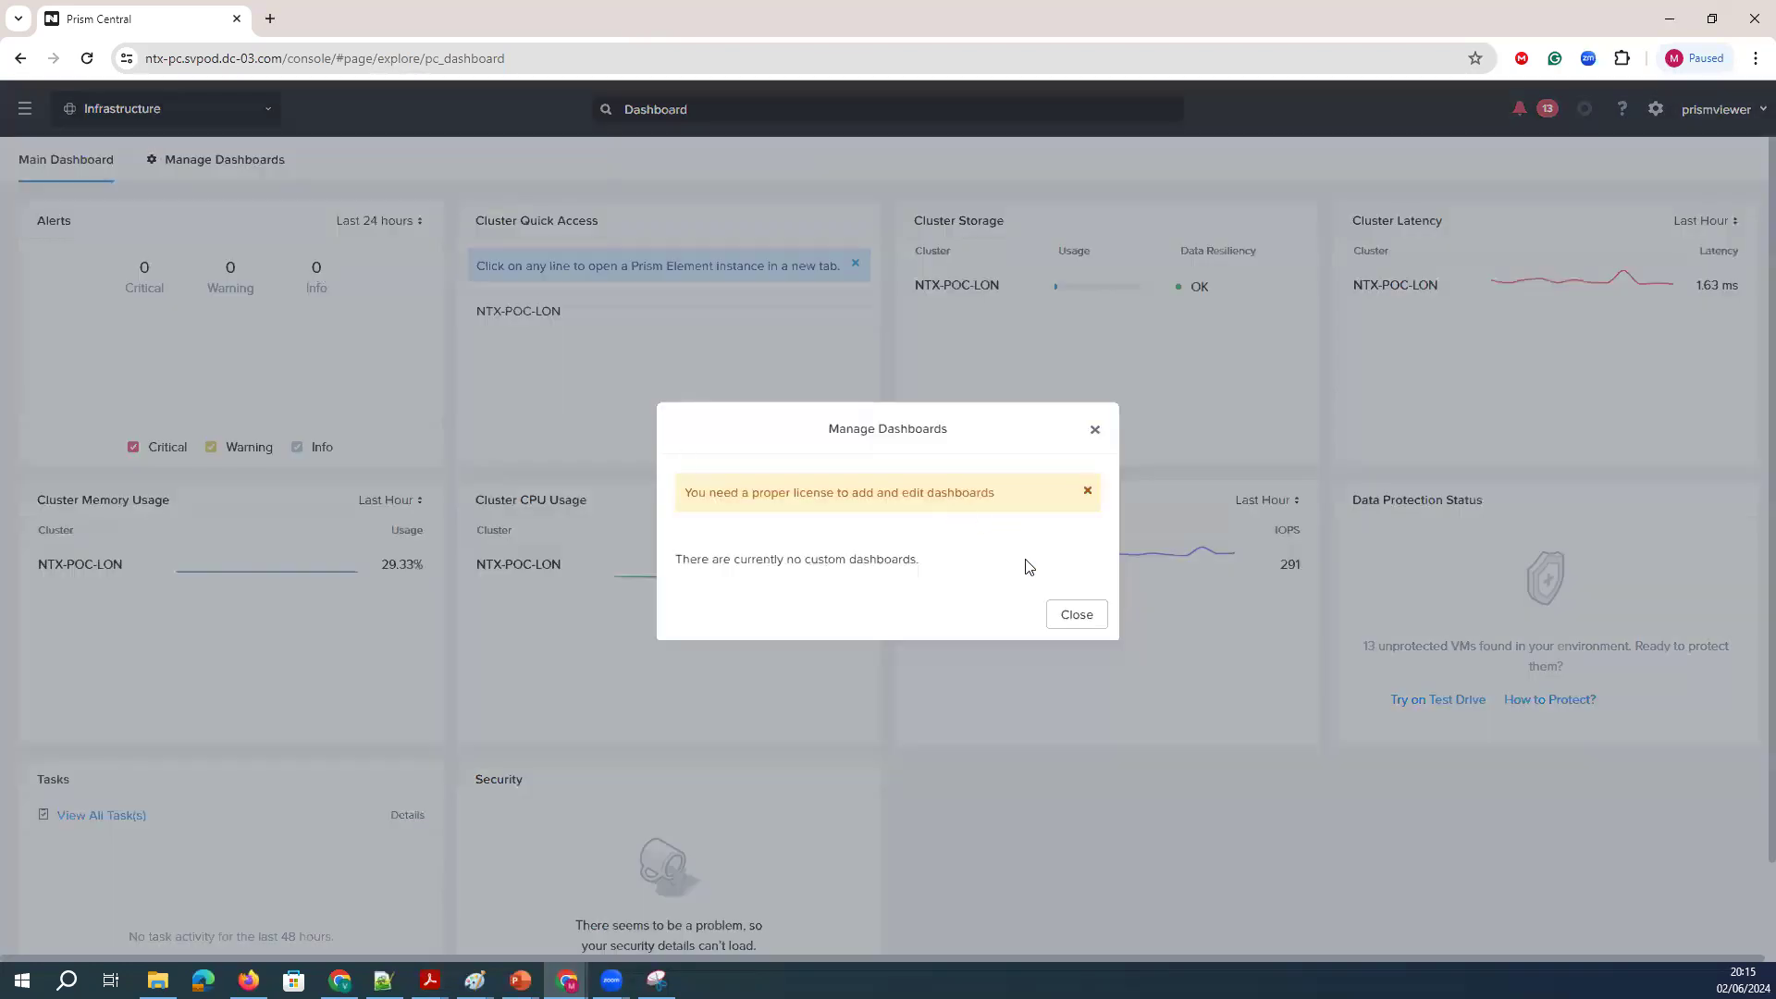
{"action": "left_click", "coordinate": [1060, 617]}
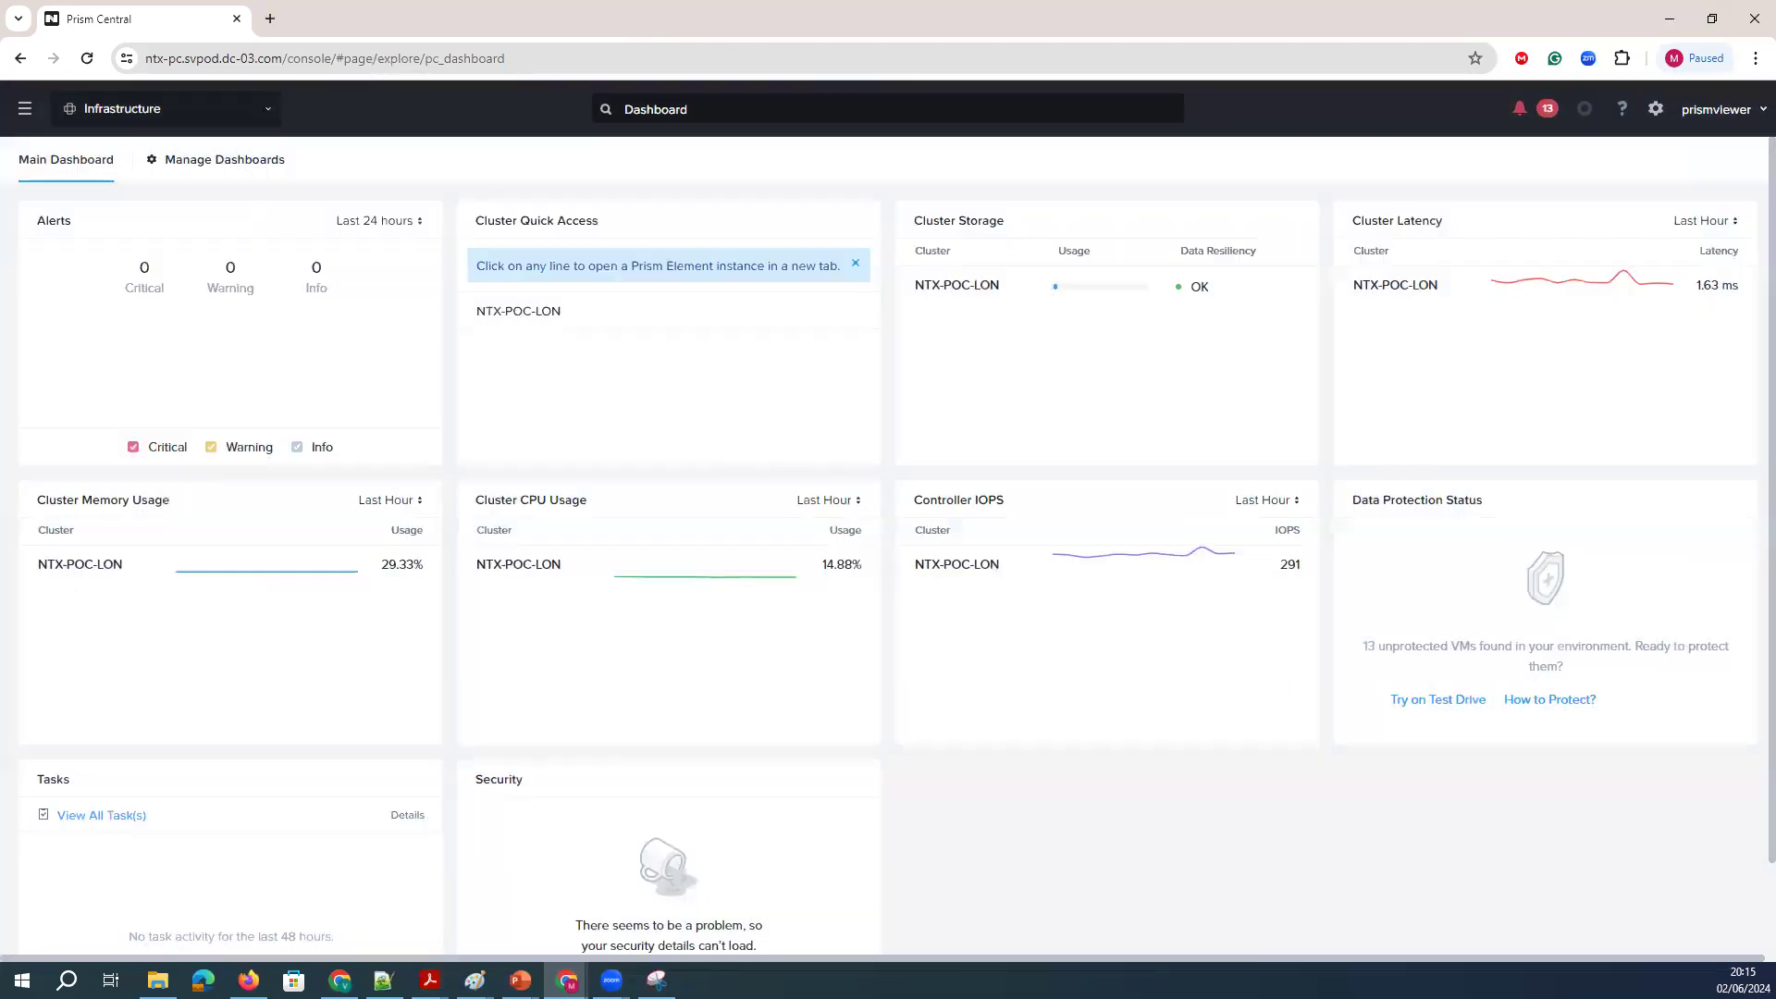
{"action": "left_click", "coordinate": [25, 109]}
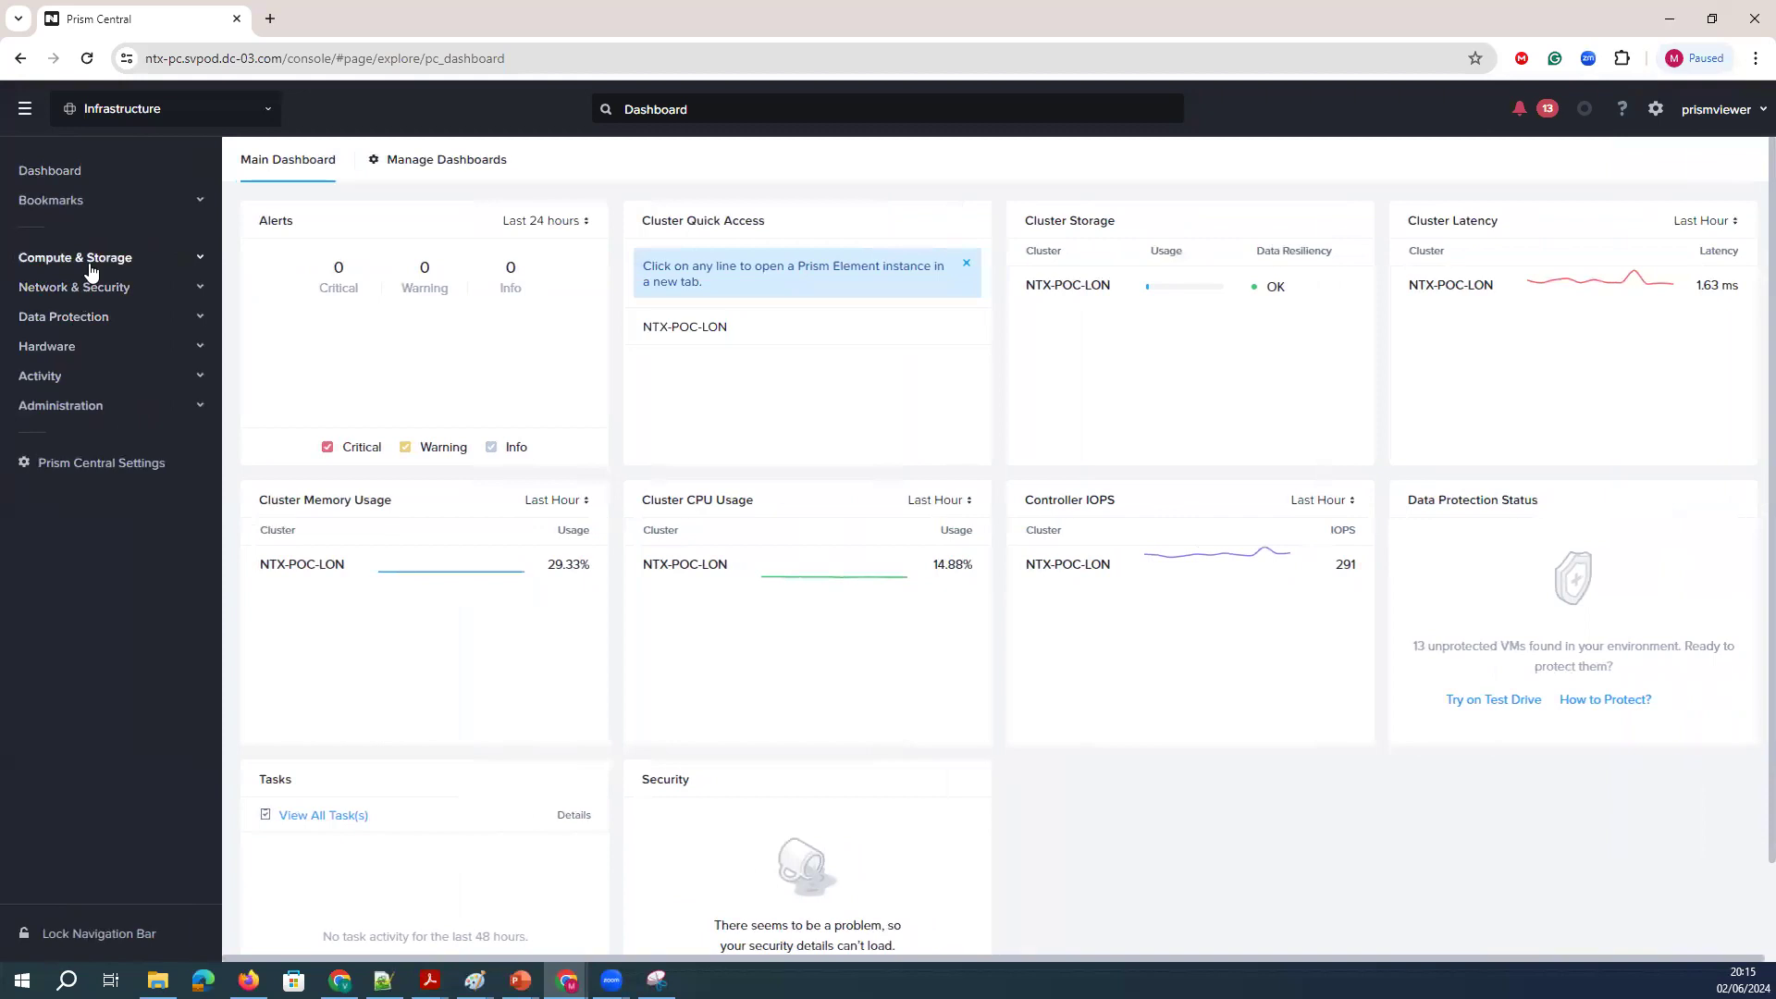
{"action": "left_click", "coordinate": [79, 260]}
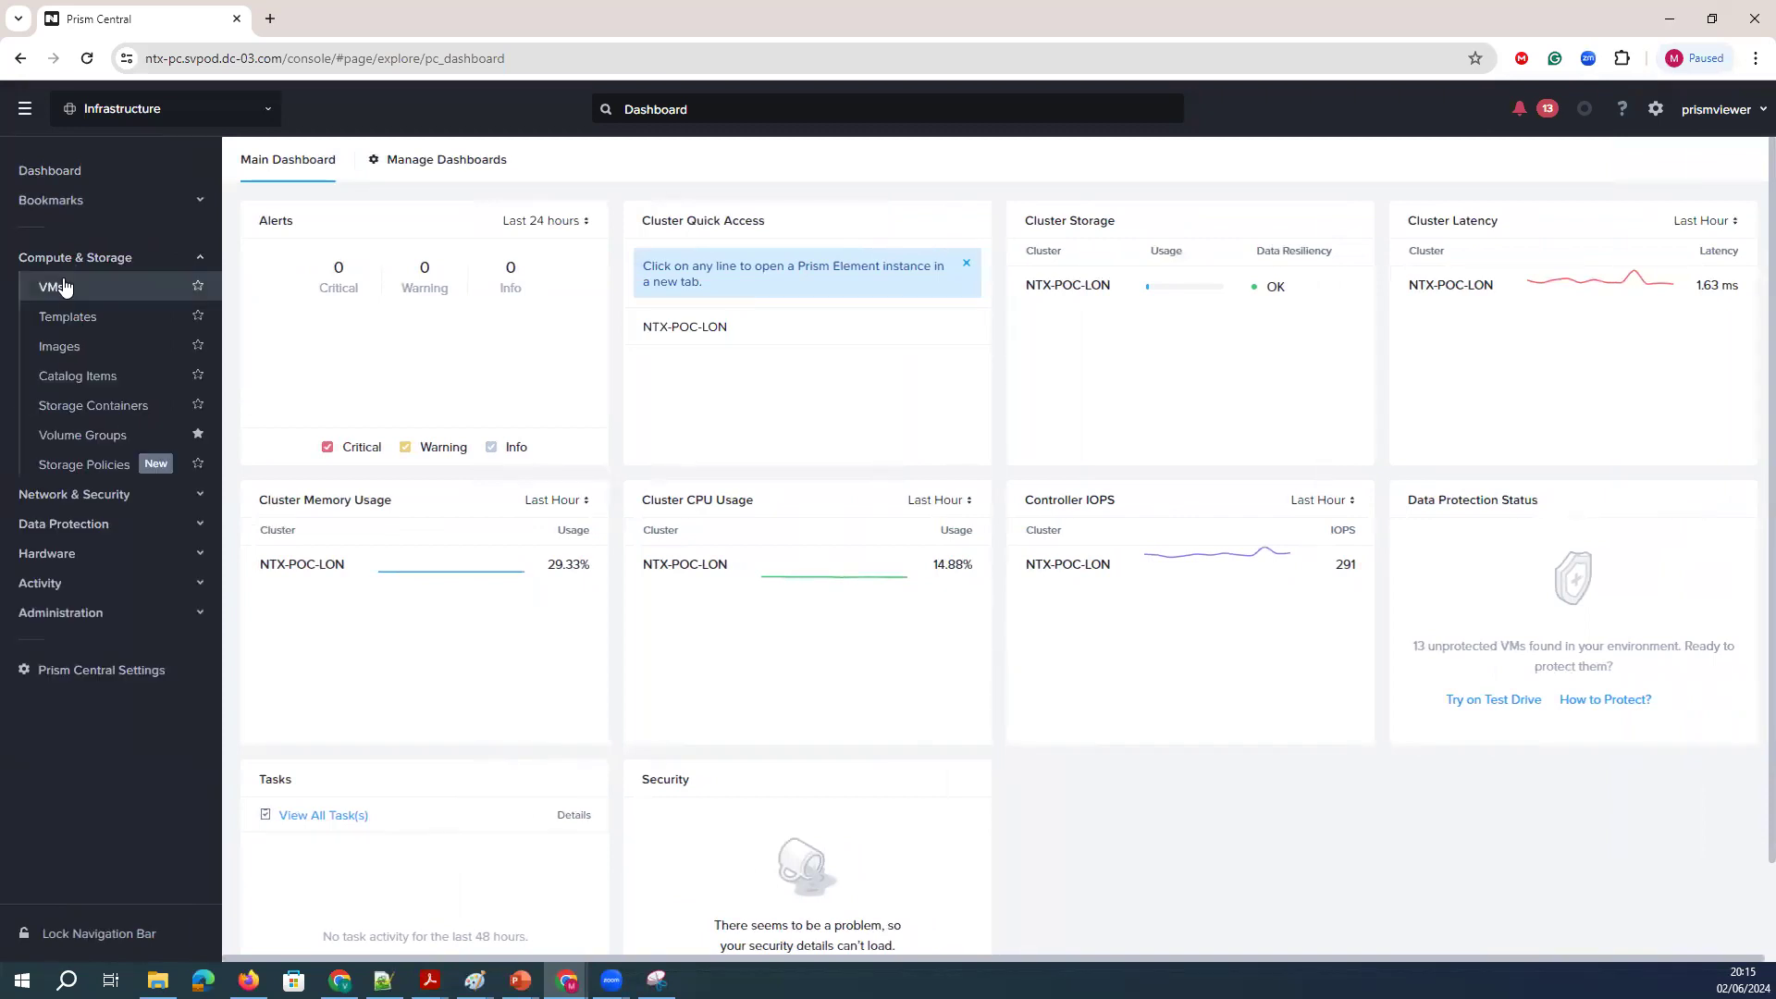
{"action": "left_click", "coordinate": [63, 287]}
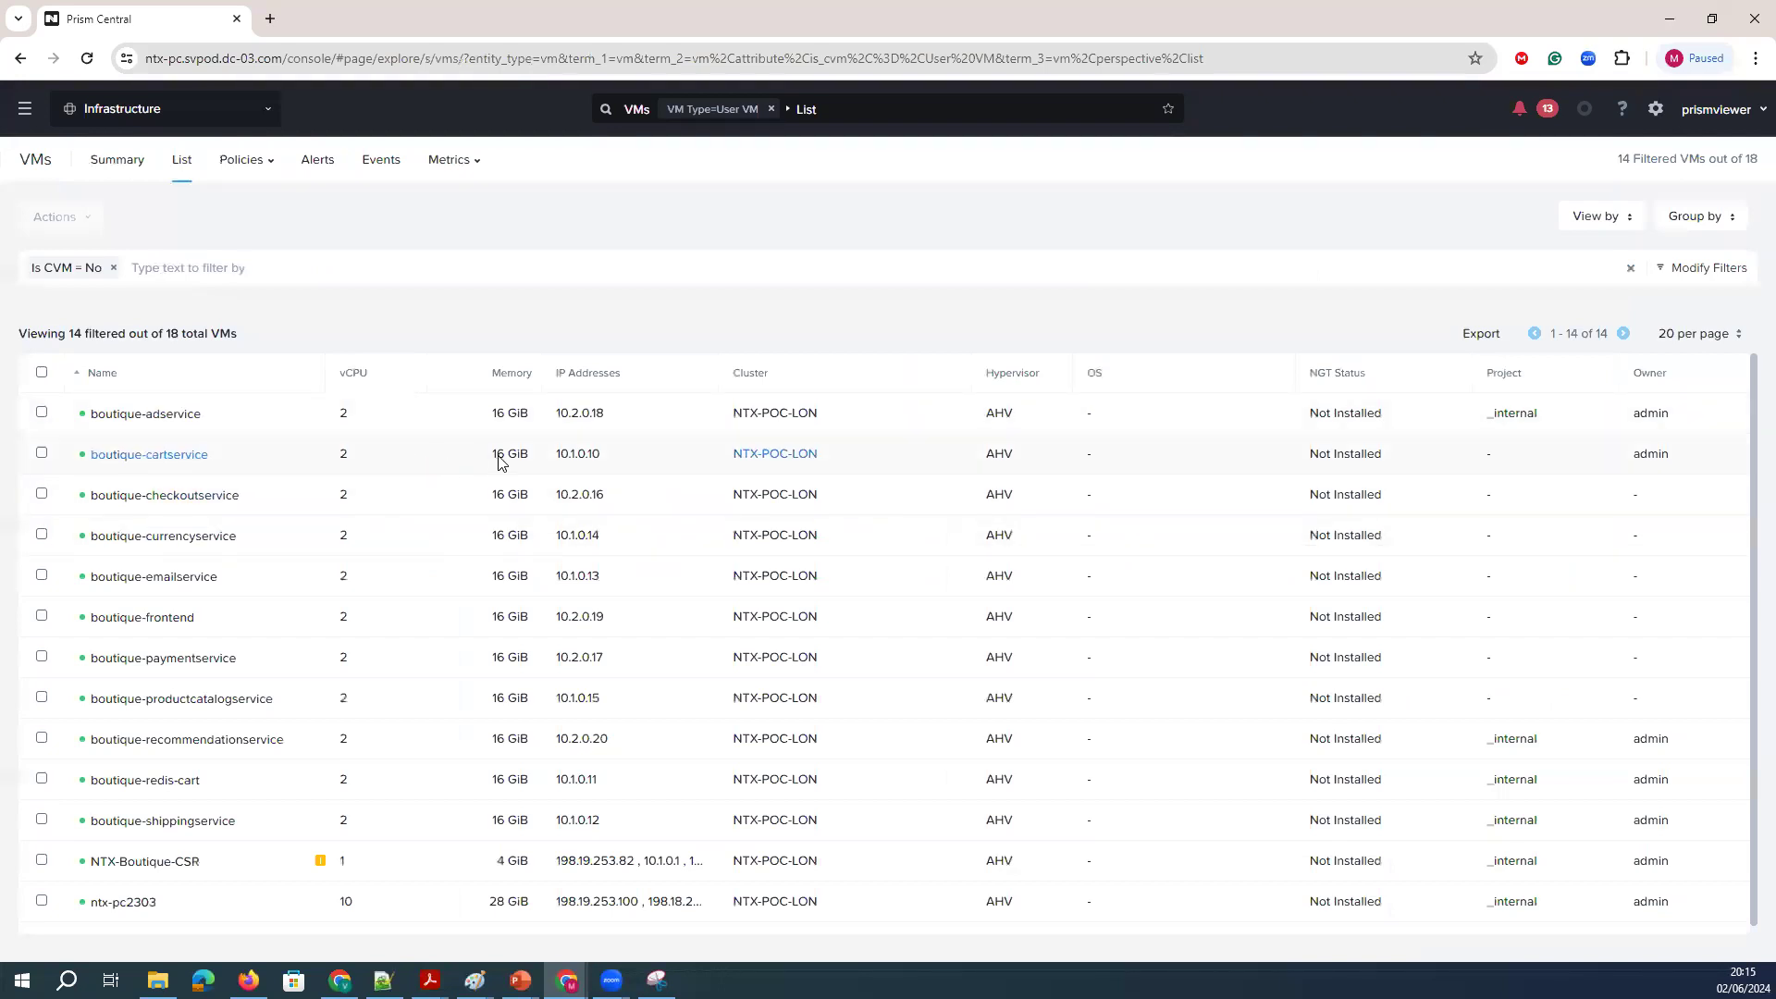
Highlight the NTX-POC-LON cluster name in the VM list rows, such as checkoutservice.
{"action": "scroll", "coordinate": [803, 472], "scroll_direction": "down", "scroll_amount": 1}
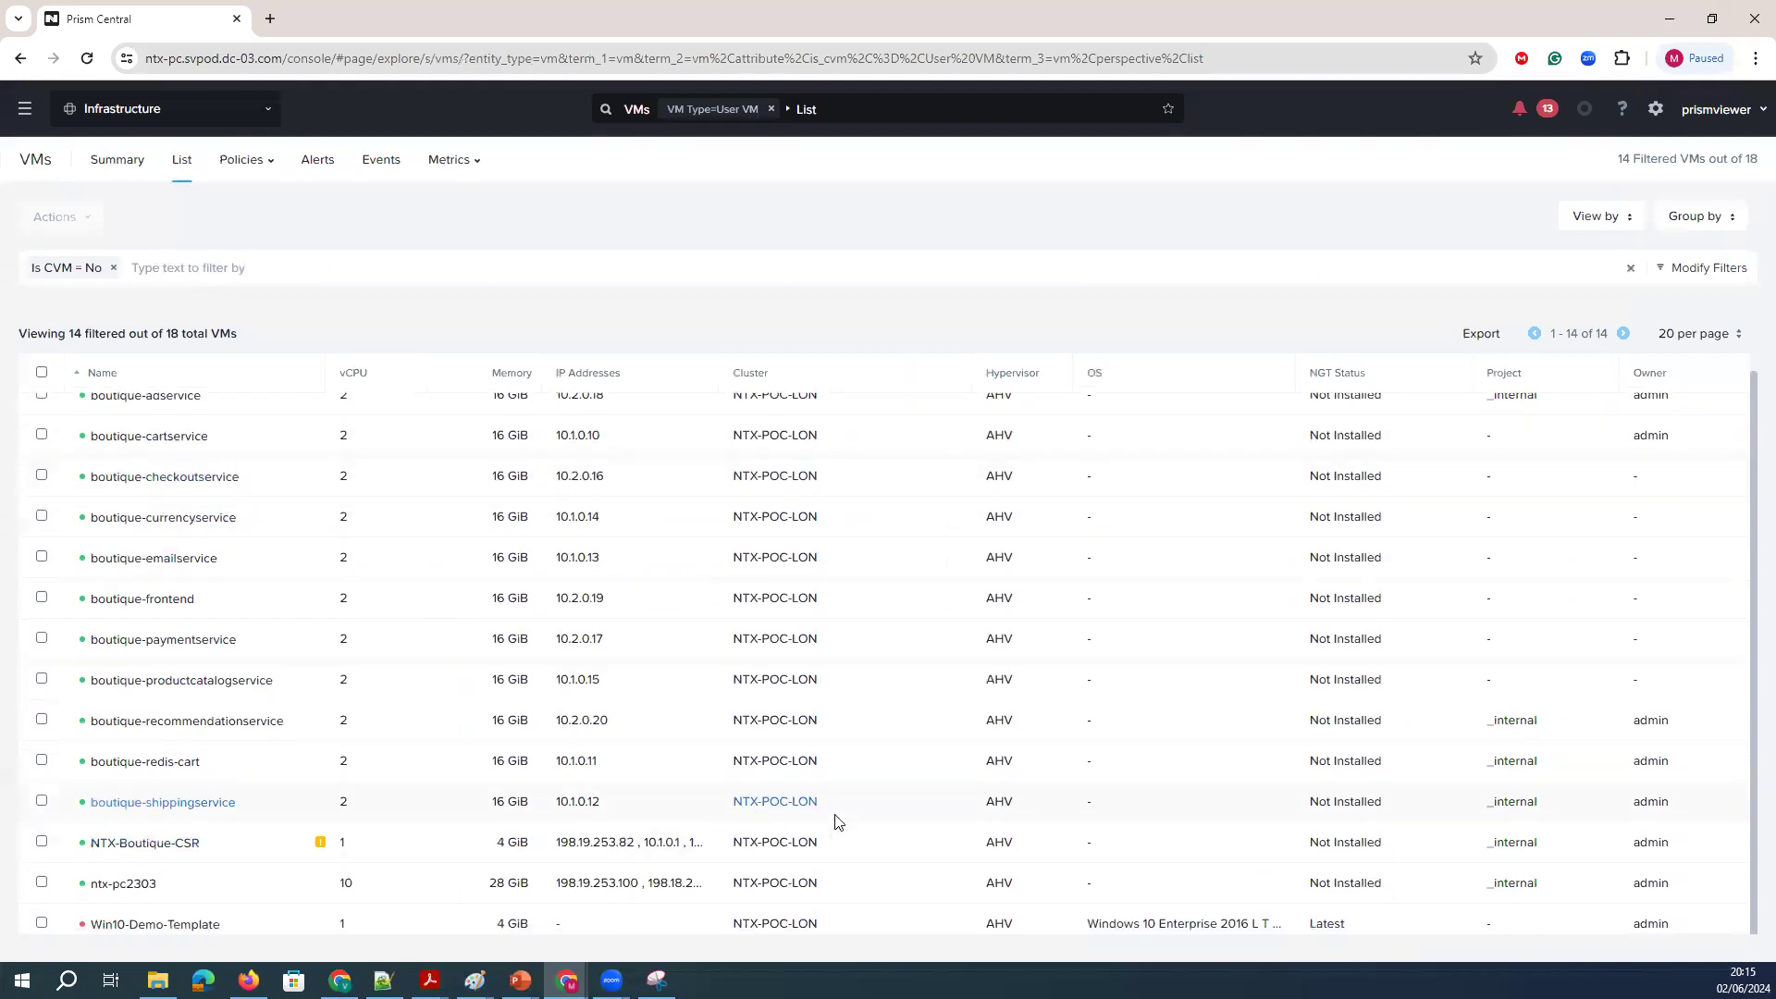
{"action": "left_click_drag", "start_coordinate": [849, 808], "coordinate": [726, 805]}
{"action": "left_click_drag", "start_coordinate": [853, 480], "coordinate": [726, 477]}
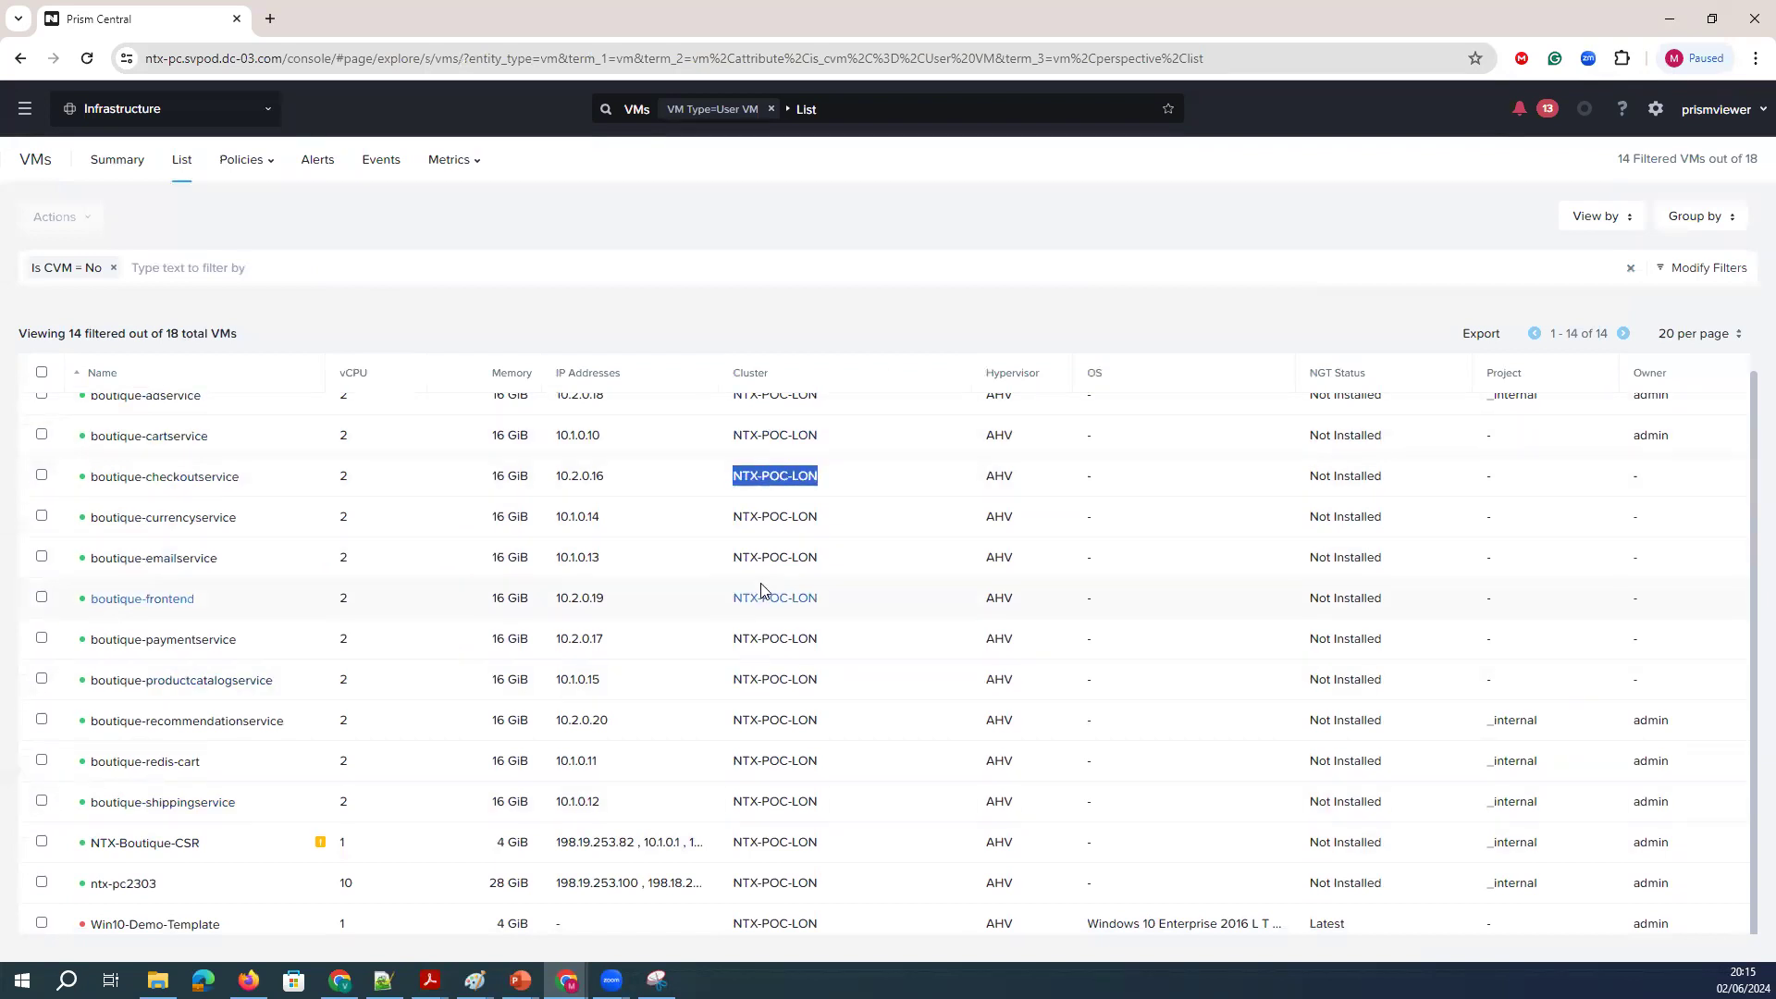
{"action": "scroll", "coordinate": [586, 515], "scroll_direction": "up", "scroll_amount": 1}
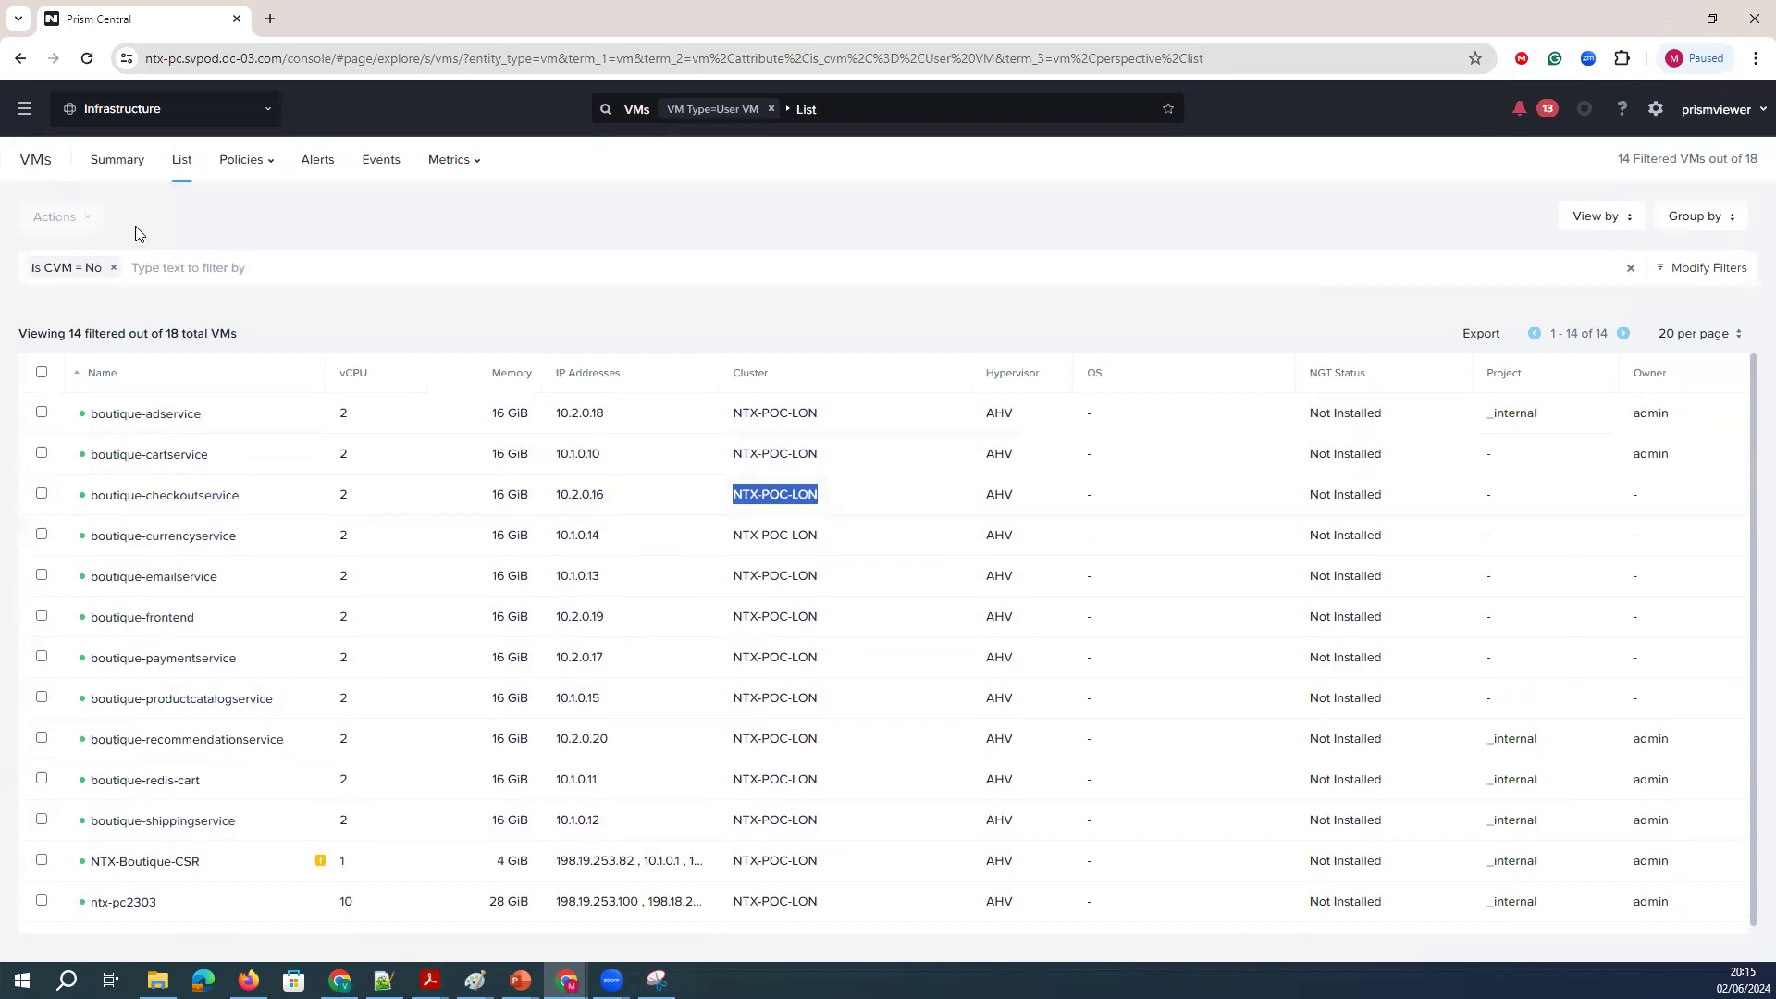
{"action": "left_click", "coordinate": [46, 159]}
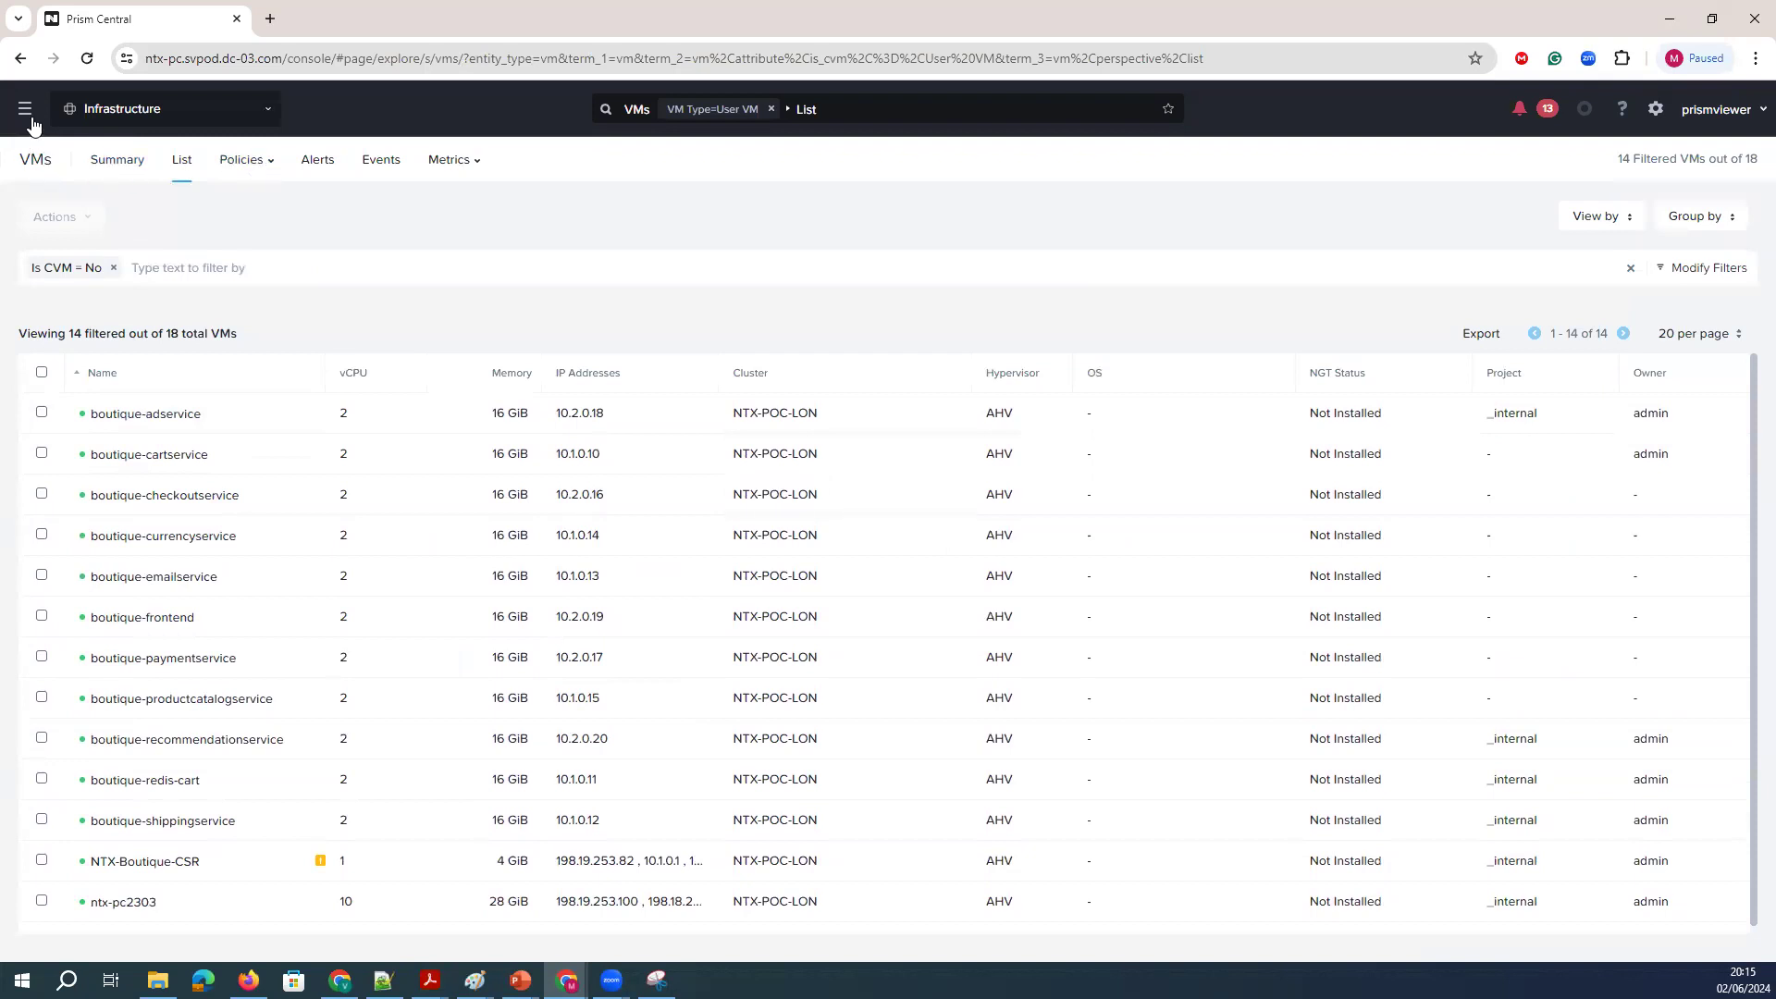
Expand the Network & Security, Data Protection and Hardware sections of the navigation.
{"action": "left_click", "coordinate": [25, 109]}
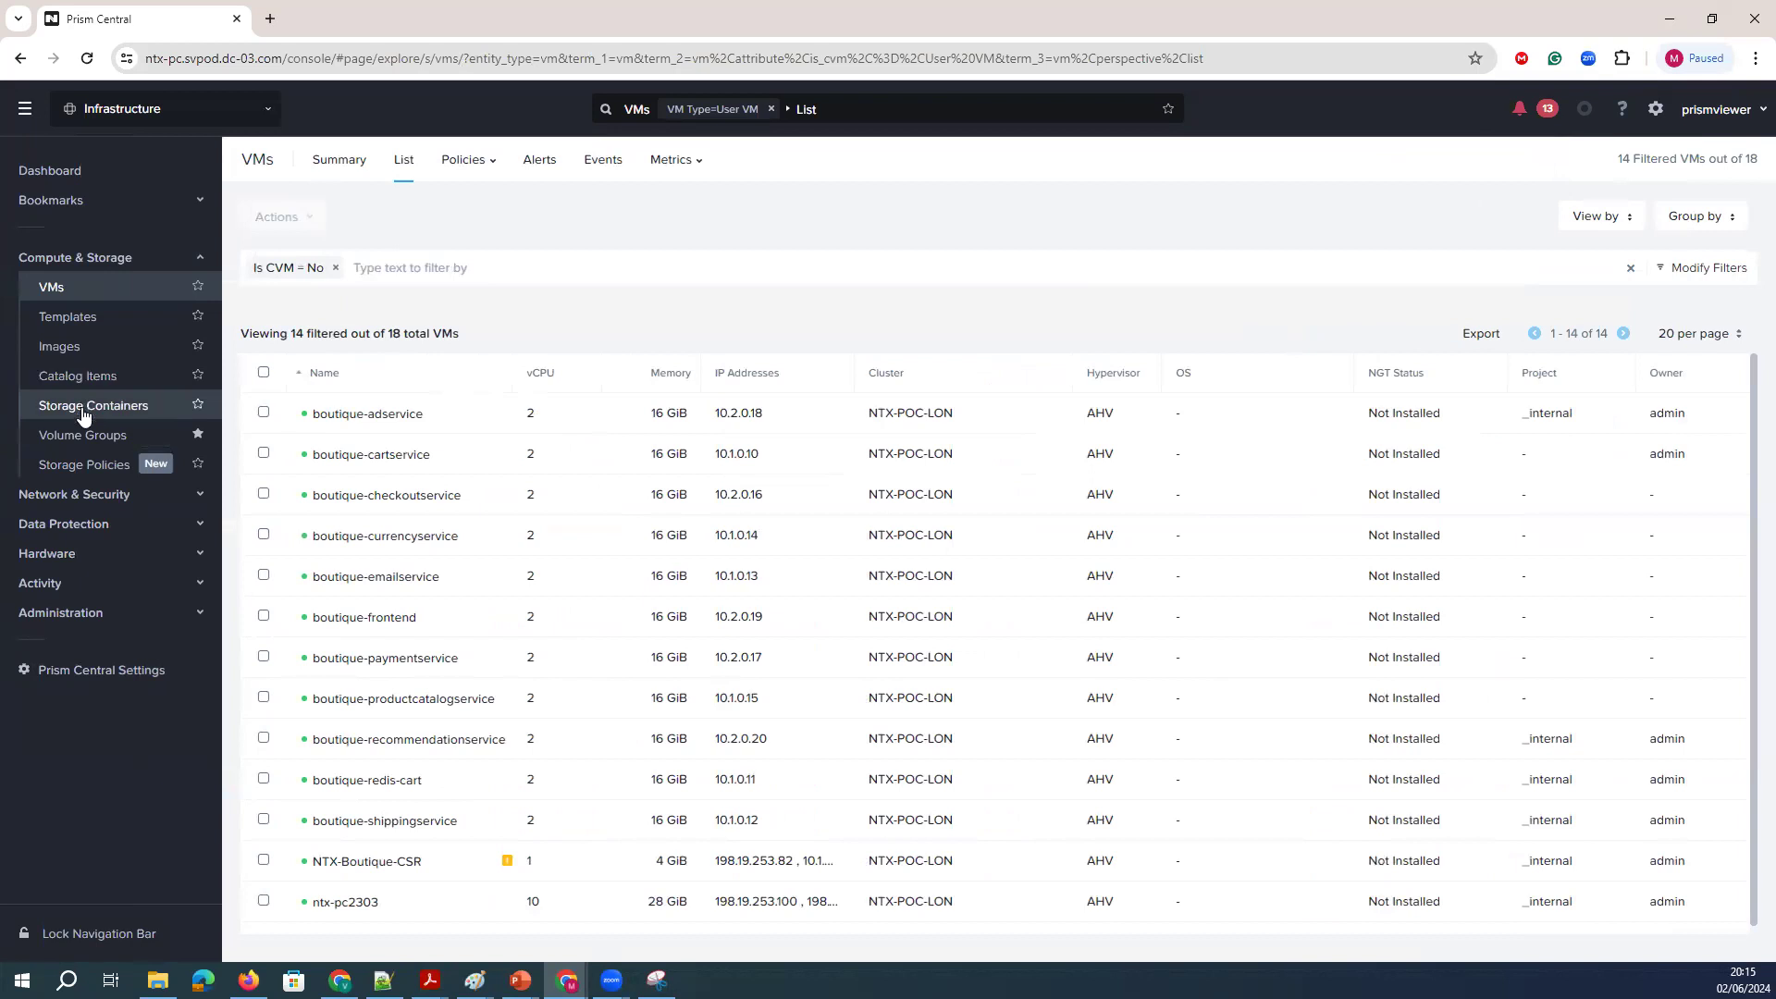
{"action": "left_click", "coordinate": [80, 496]}
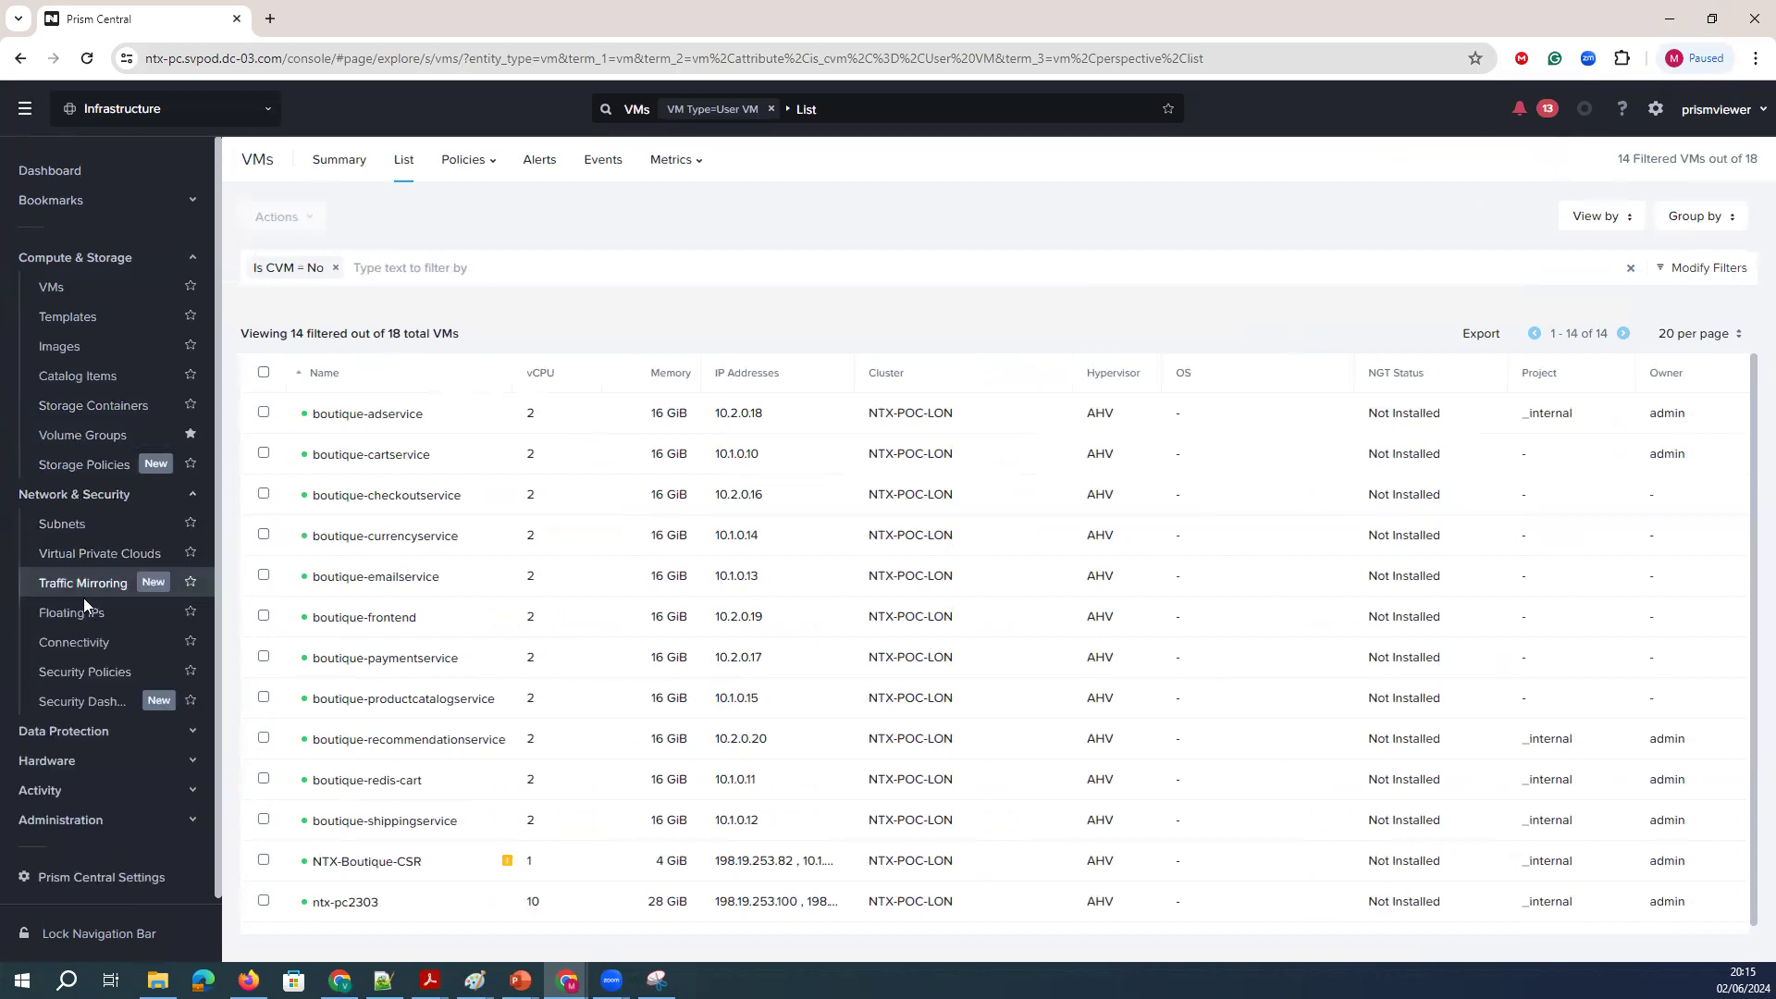
{"action": "left_click", "coordinate": [82, 731]}
{"action": "left_click", "coordinate": [93, 849]}
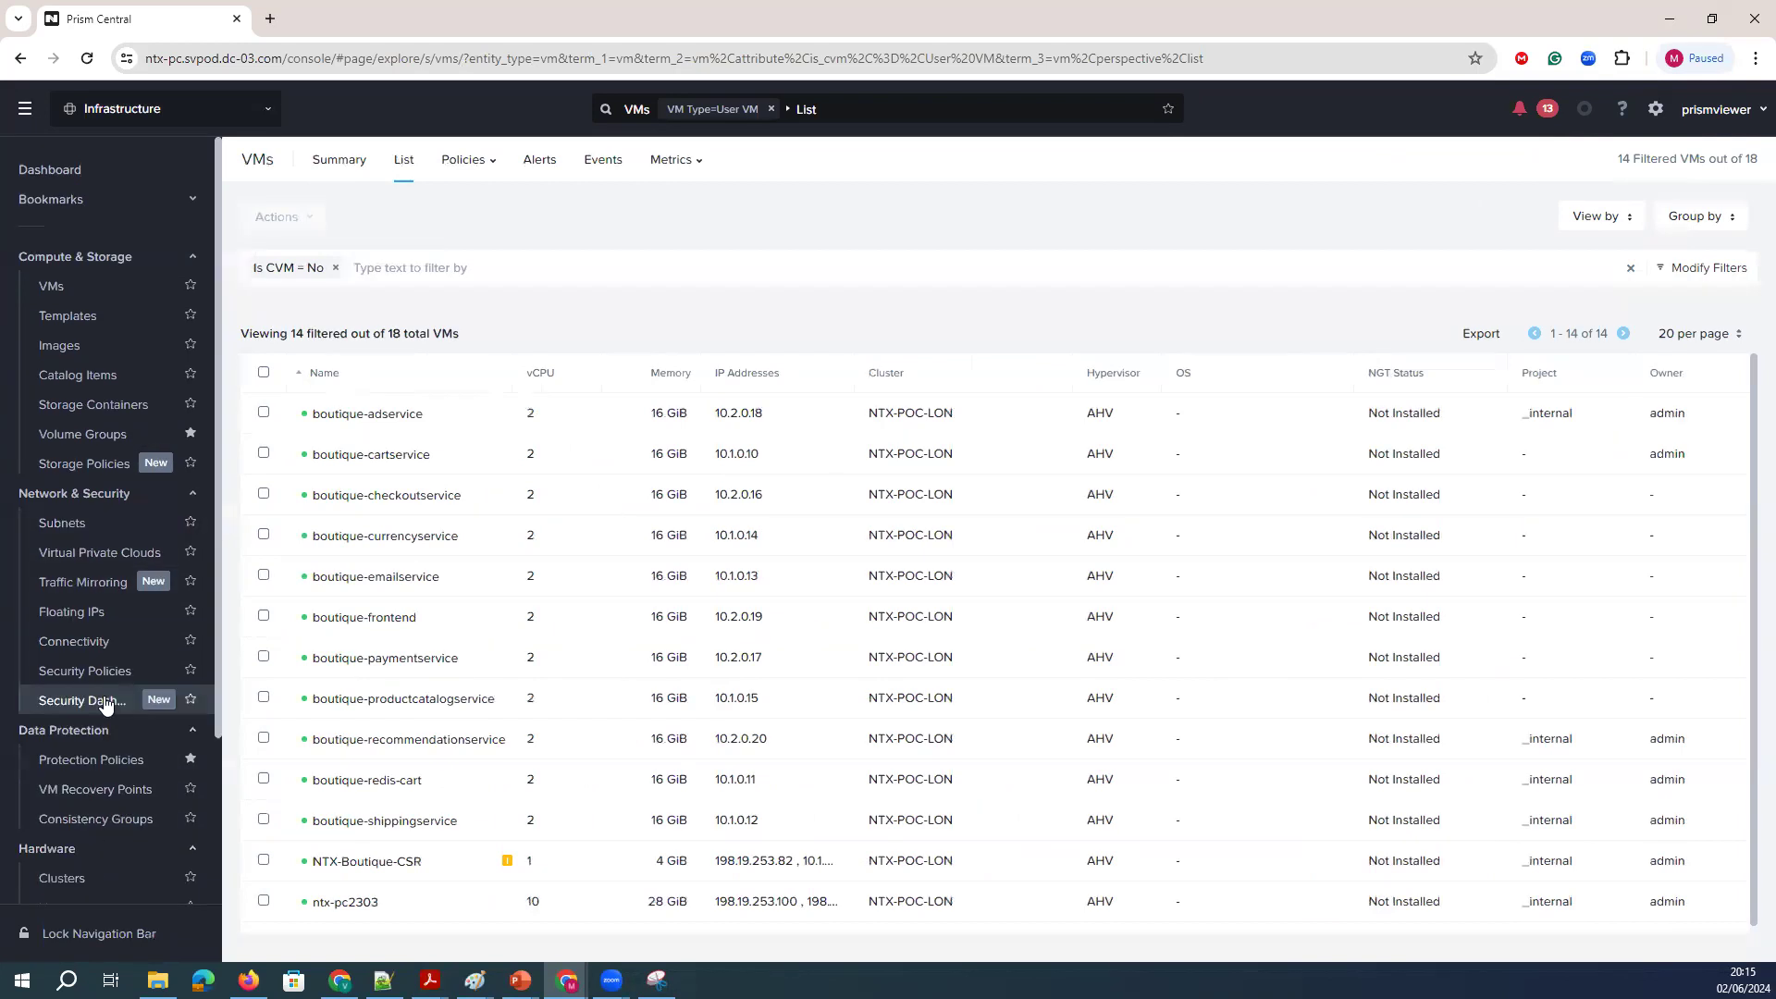
Open cluster NTX-POC-LON from Hardware > Clusters and review its 4 hosts and 18 VMs.
{"action": "left_click", "coordinate": [92, 689]}
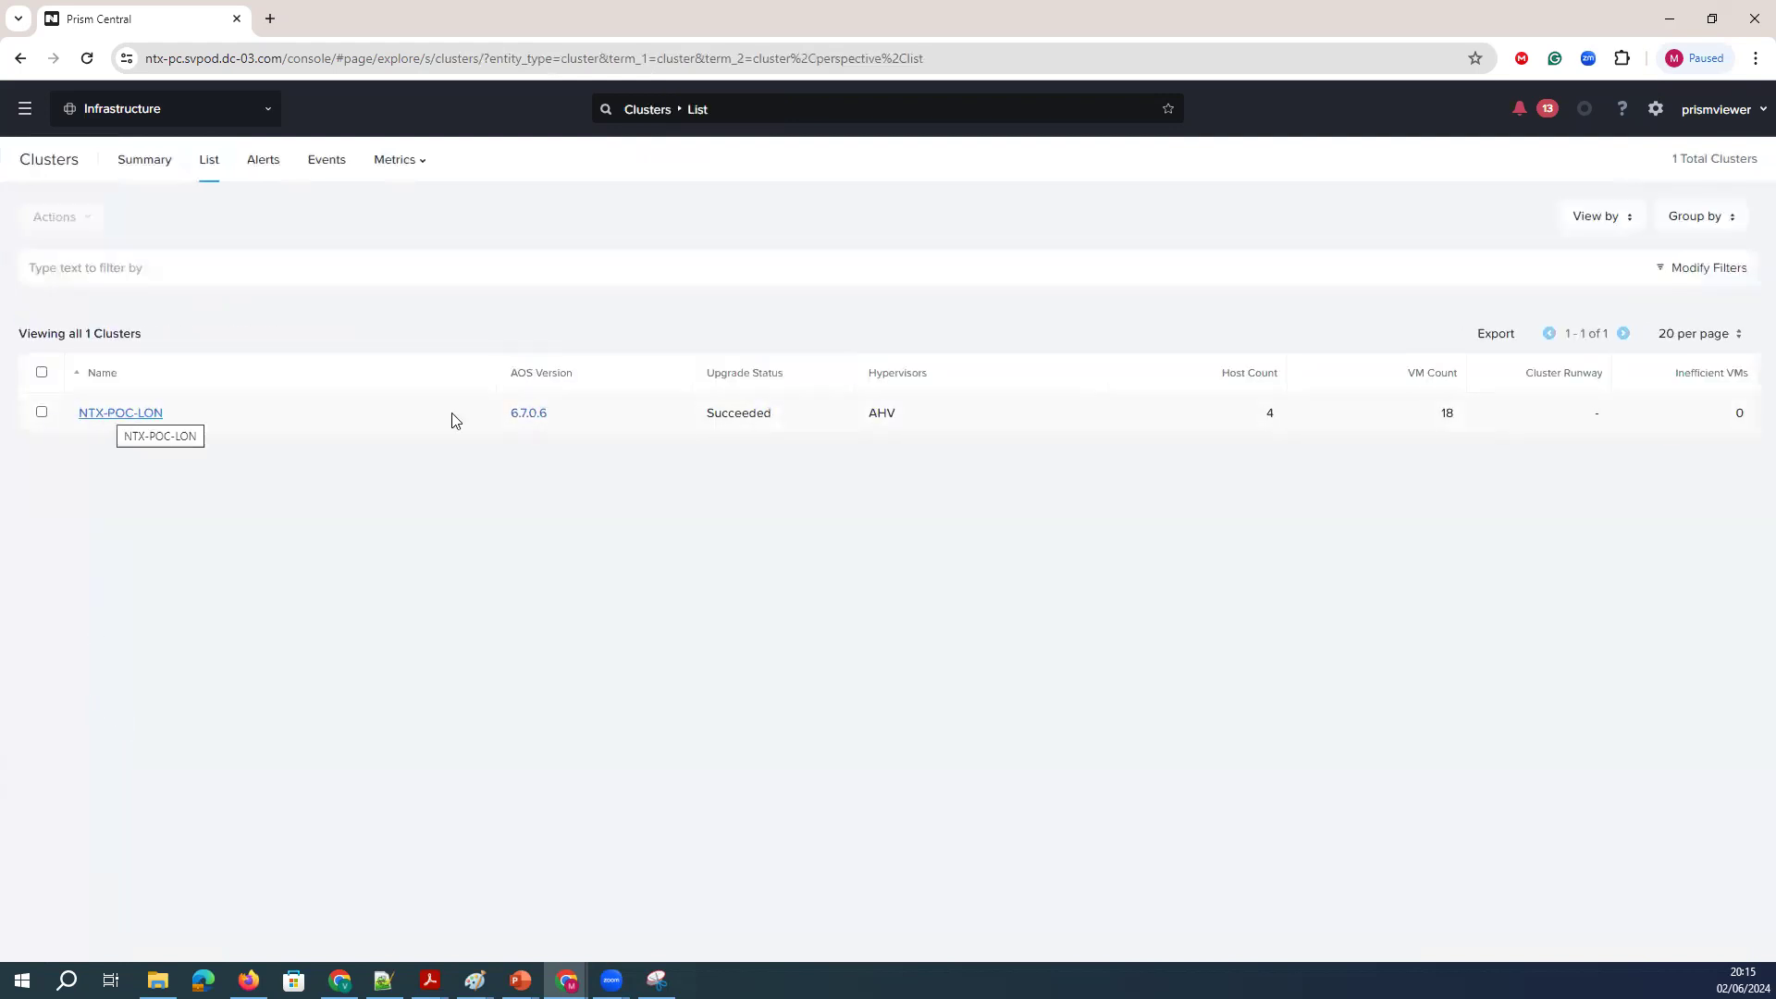
{"action": "left_click", "coordinate": [121, 413]}
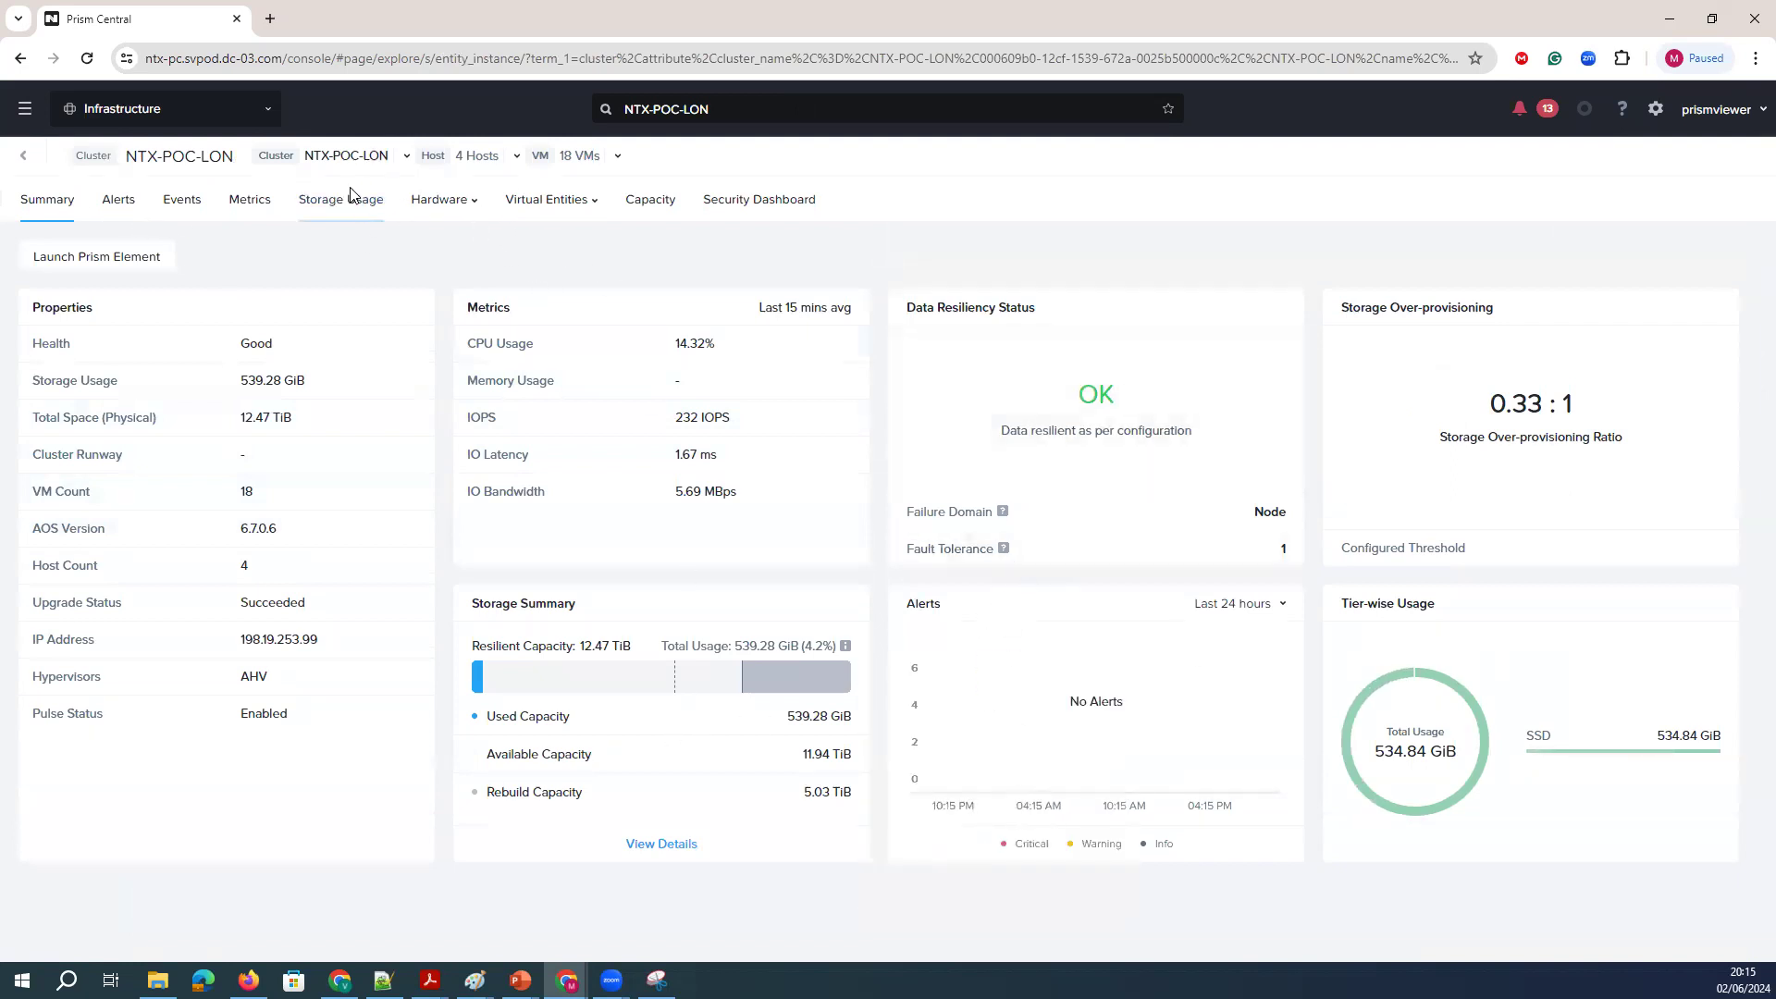
{"action": "left_click", "coordinate": [519, 160]}
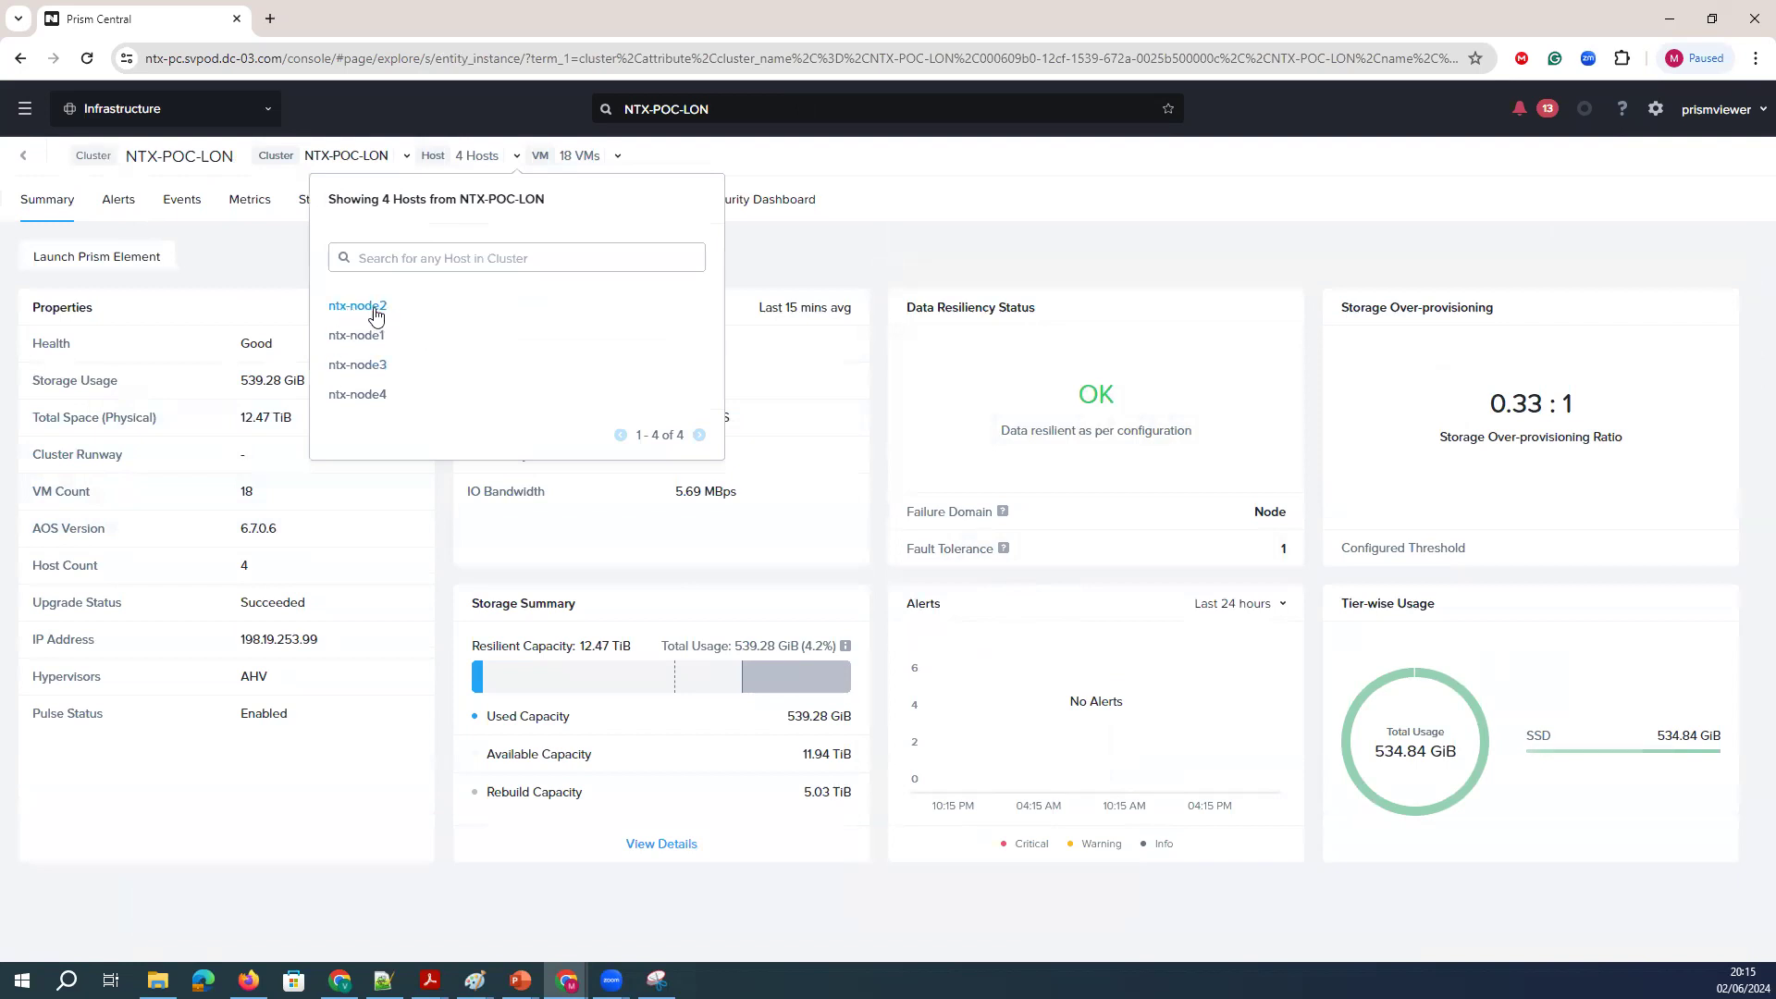
{"action": "left_click", "coordinate": [618, 157]}
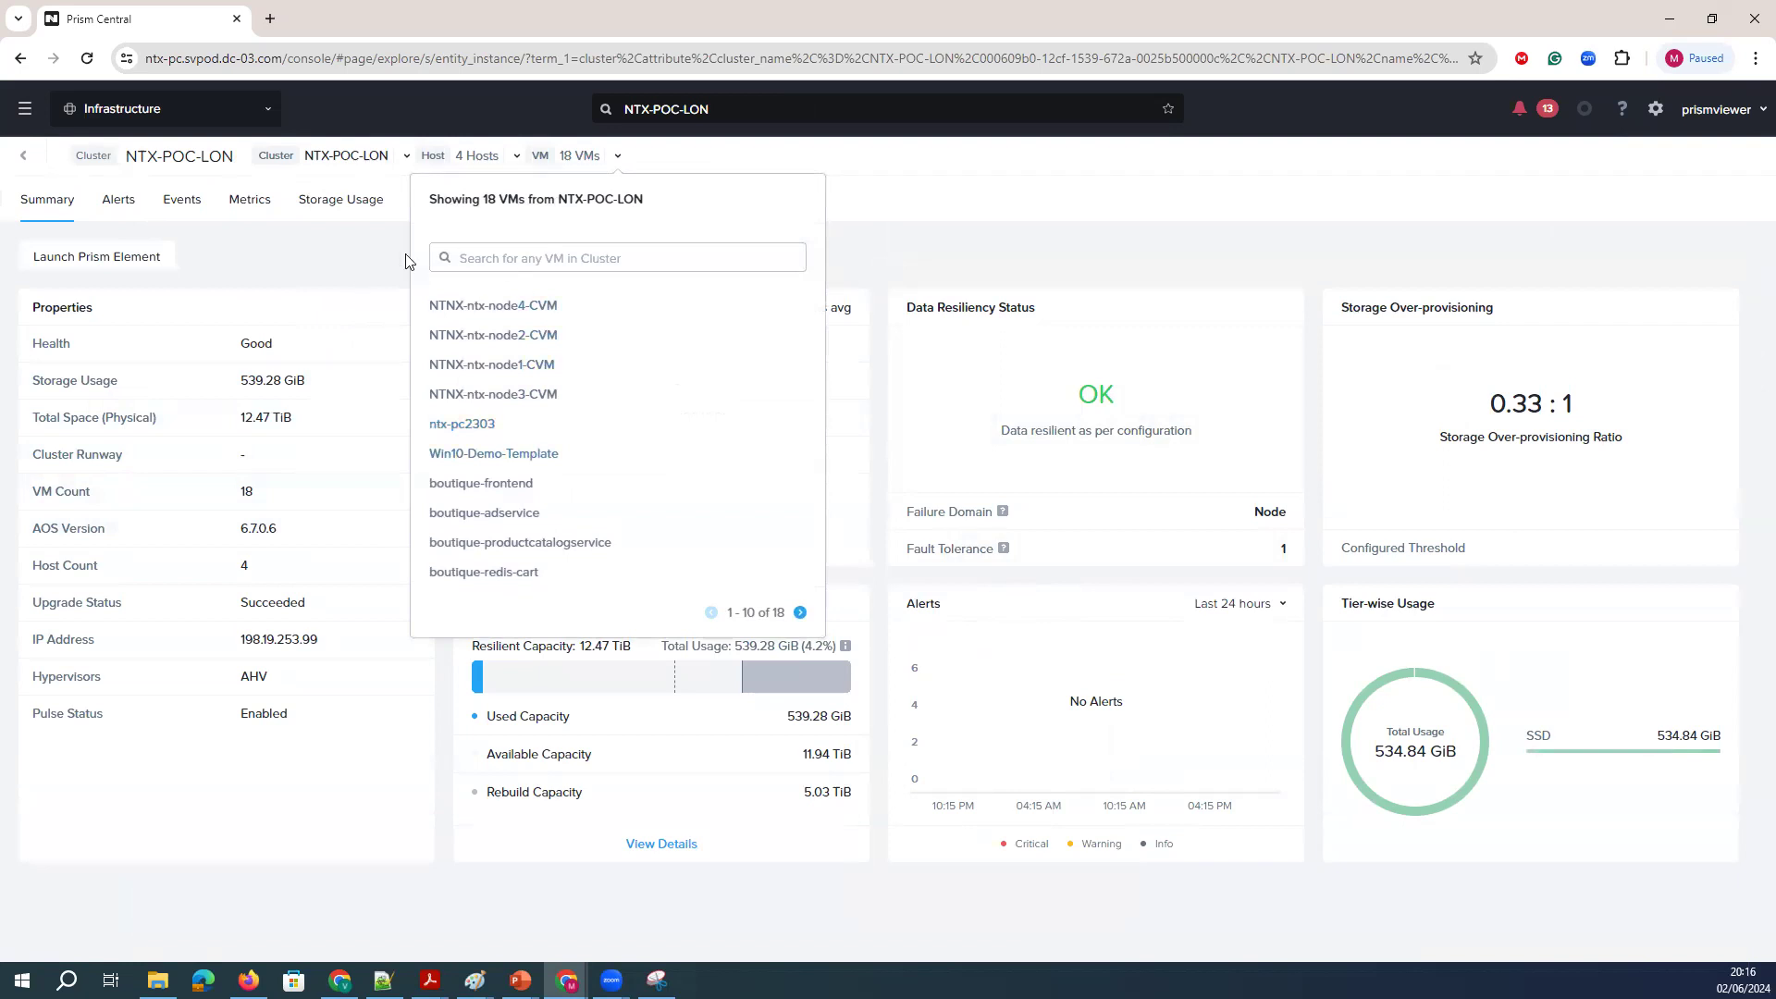
{"action": "left_click", "coordinate": [349, 255]}
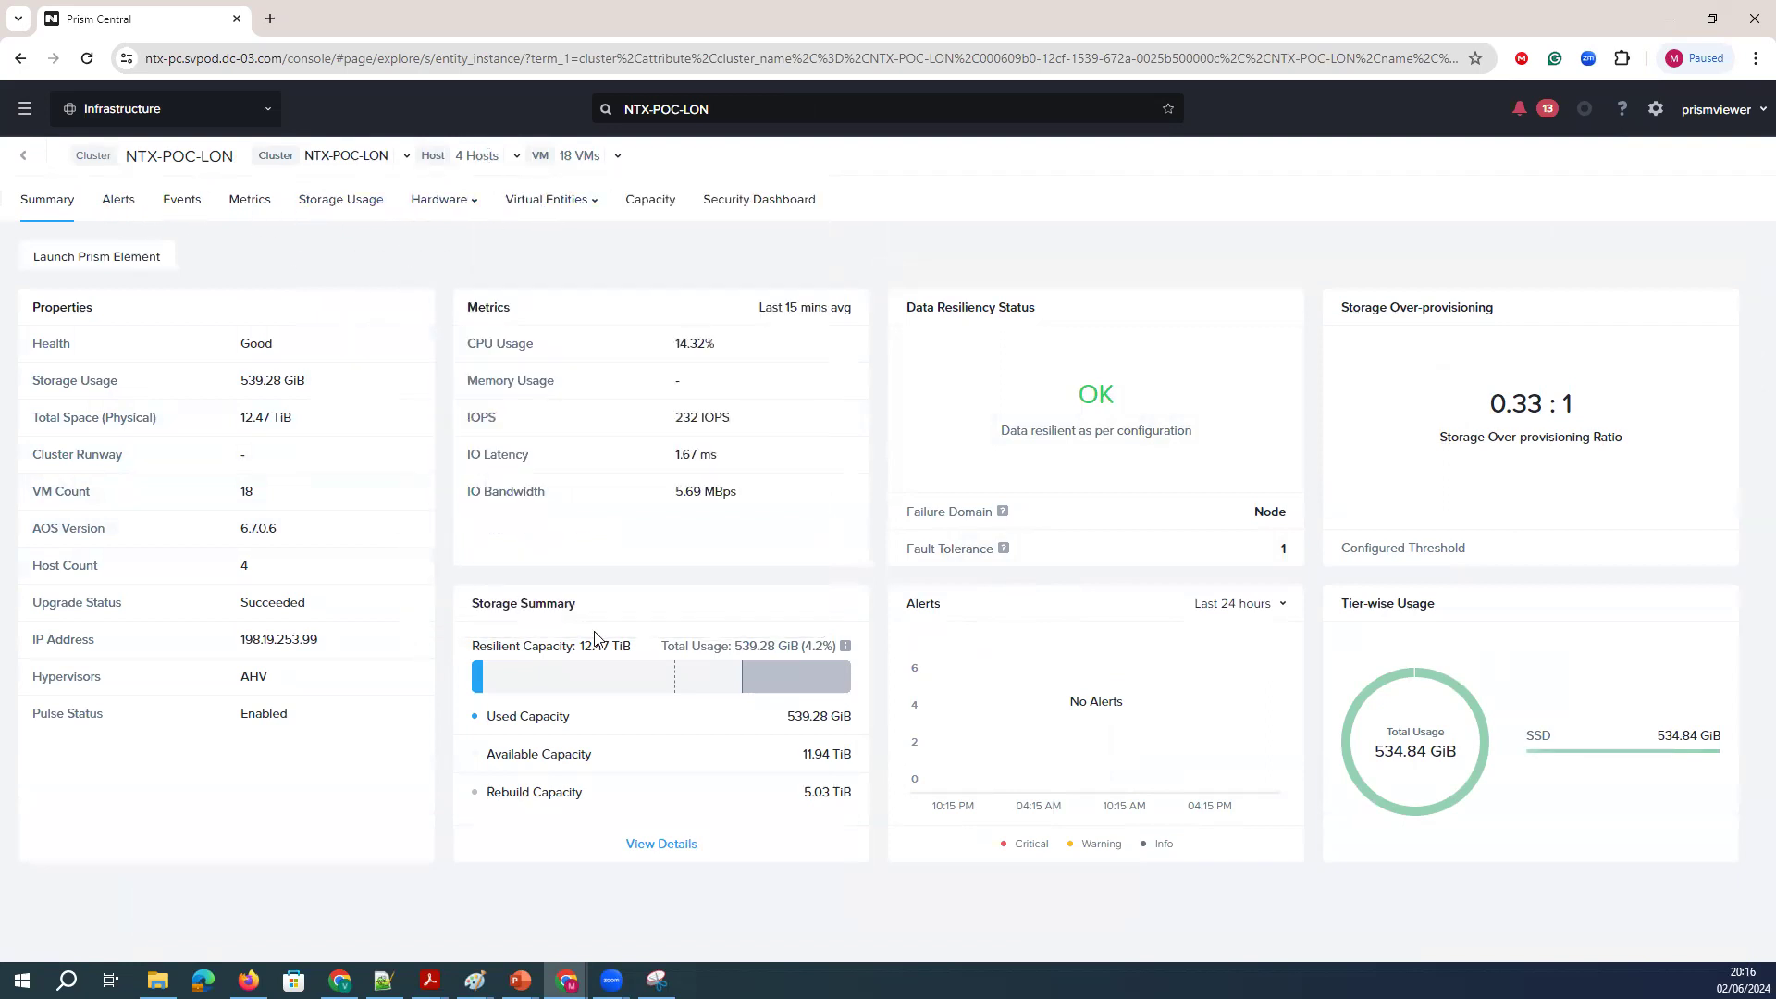
{"action": "left_click", "coordinate": [514, 156]}
Open host ntx-node2 and highlight its properties, including the Cisco Demo C220-M5SX block model.
{"action": "left_click", "coordinate": [356, 306]}
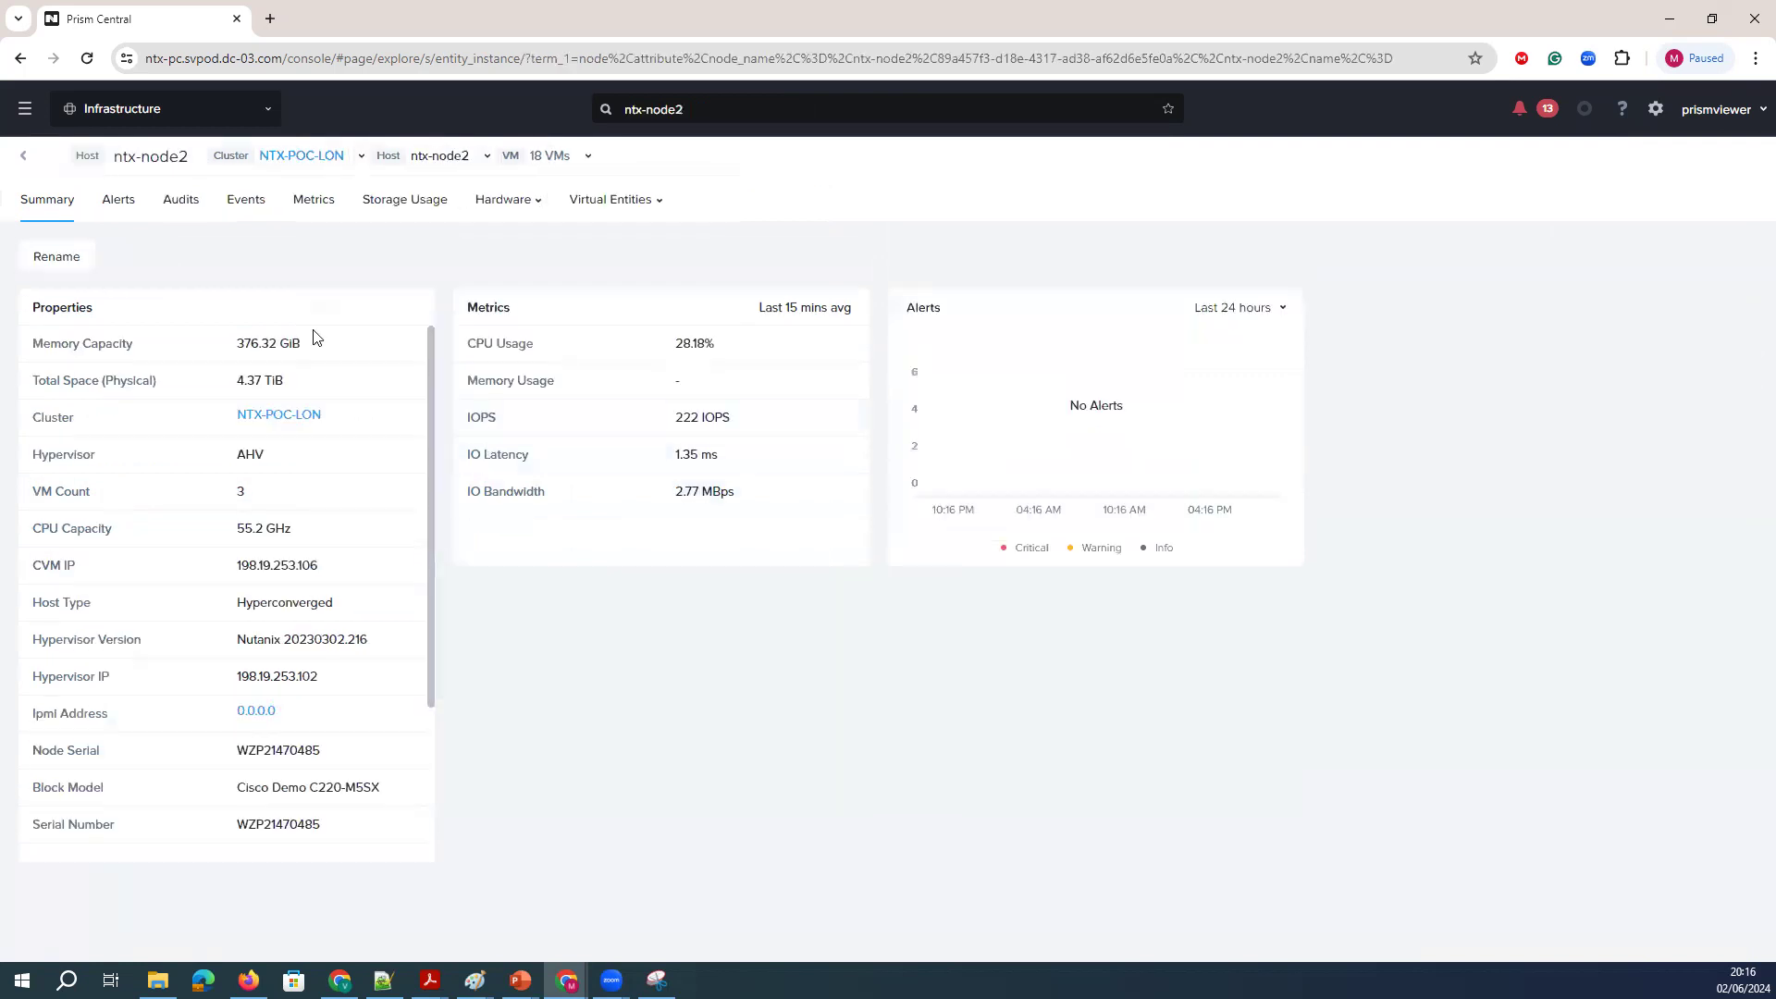
{"action": "left_click_drag", "start_coordinate": [38, 338], "coordinate": [232, 787]}
{"action": "left_click", "coordinate": [338, 823]}
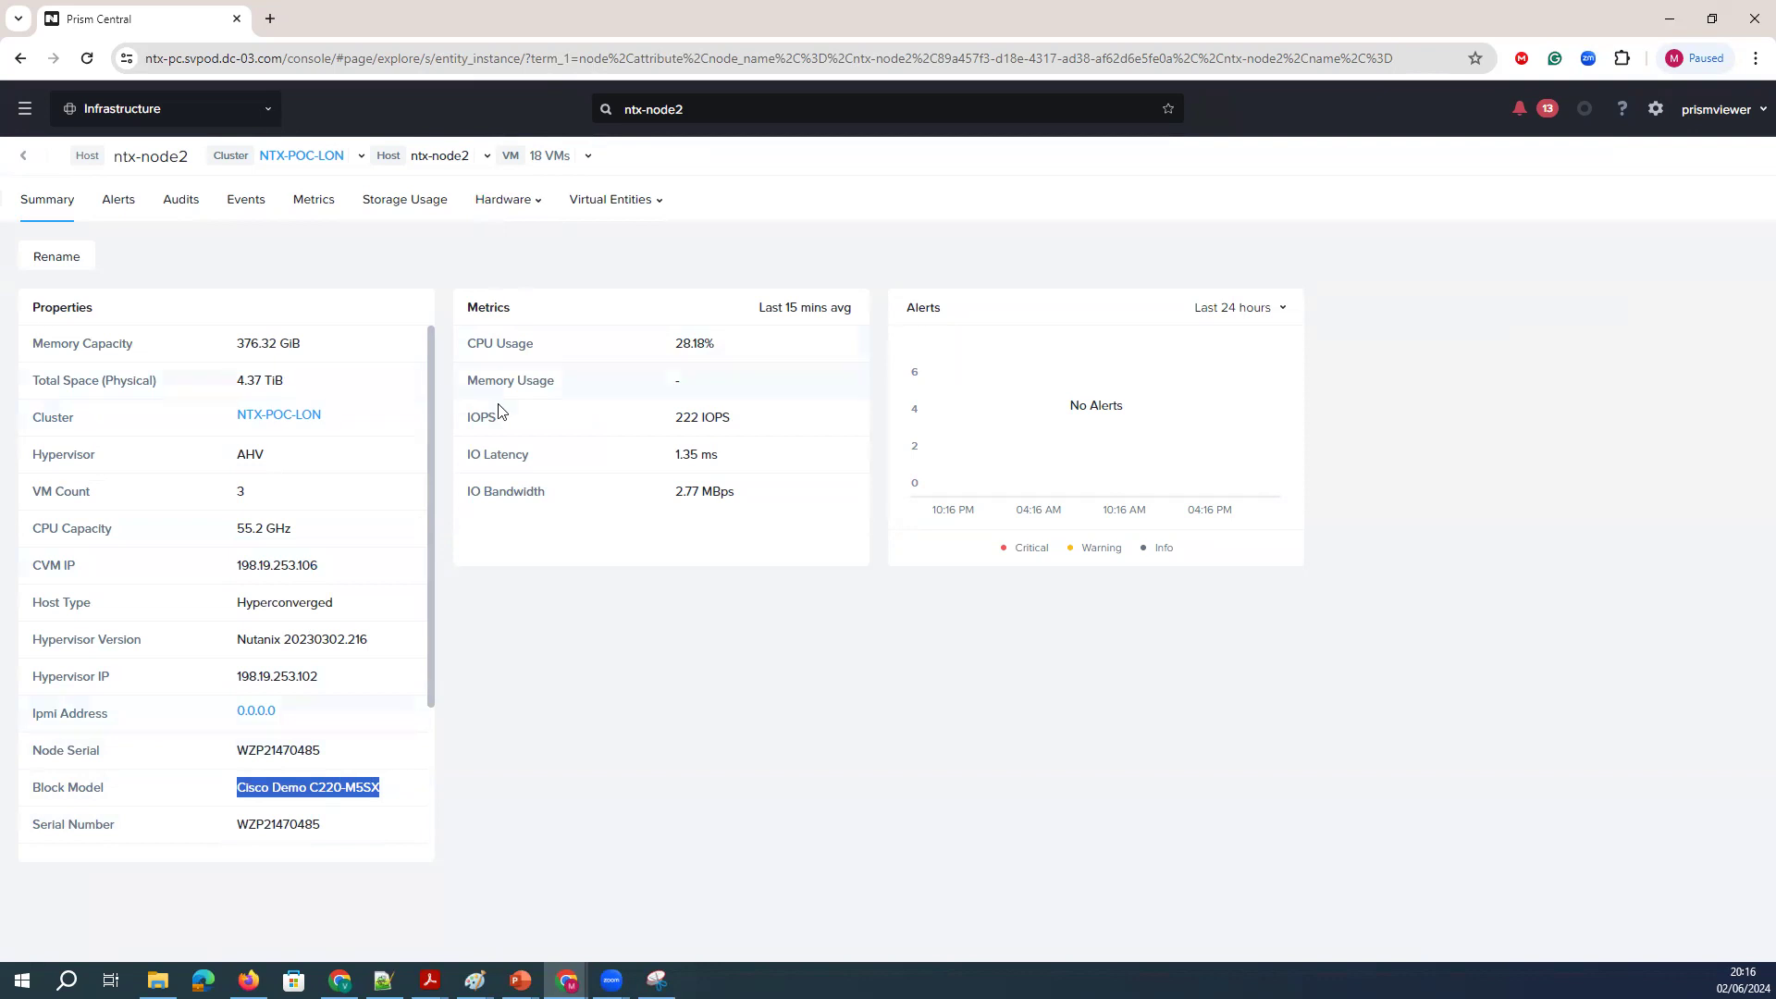
List ntx-node2's VMs: boutique-emailservice, NTNX-ntx-node2-CVM and ntx-pc2303.
{"action": "left_click", "coordinate": [609, 204]}
{"action": "left_click", "coordinate": [579, 235]}
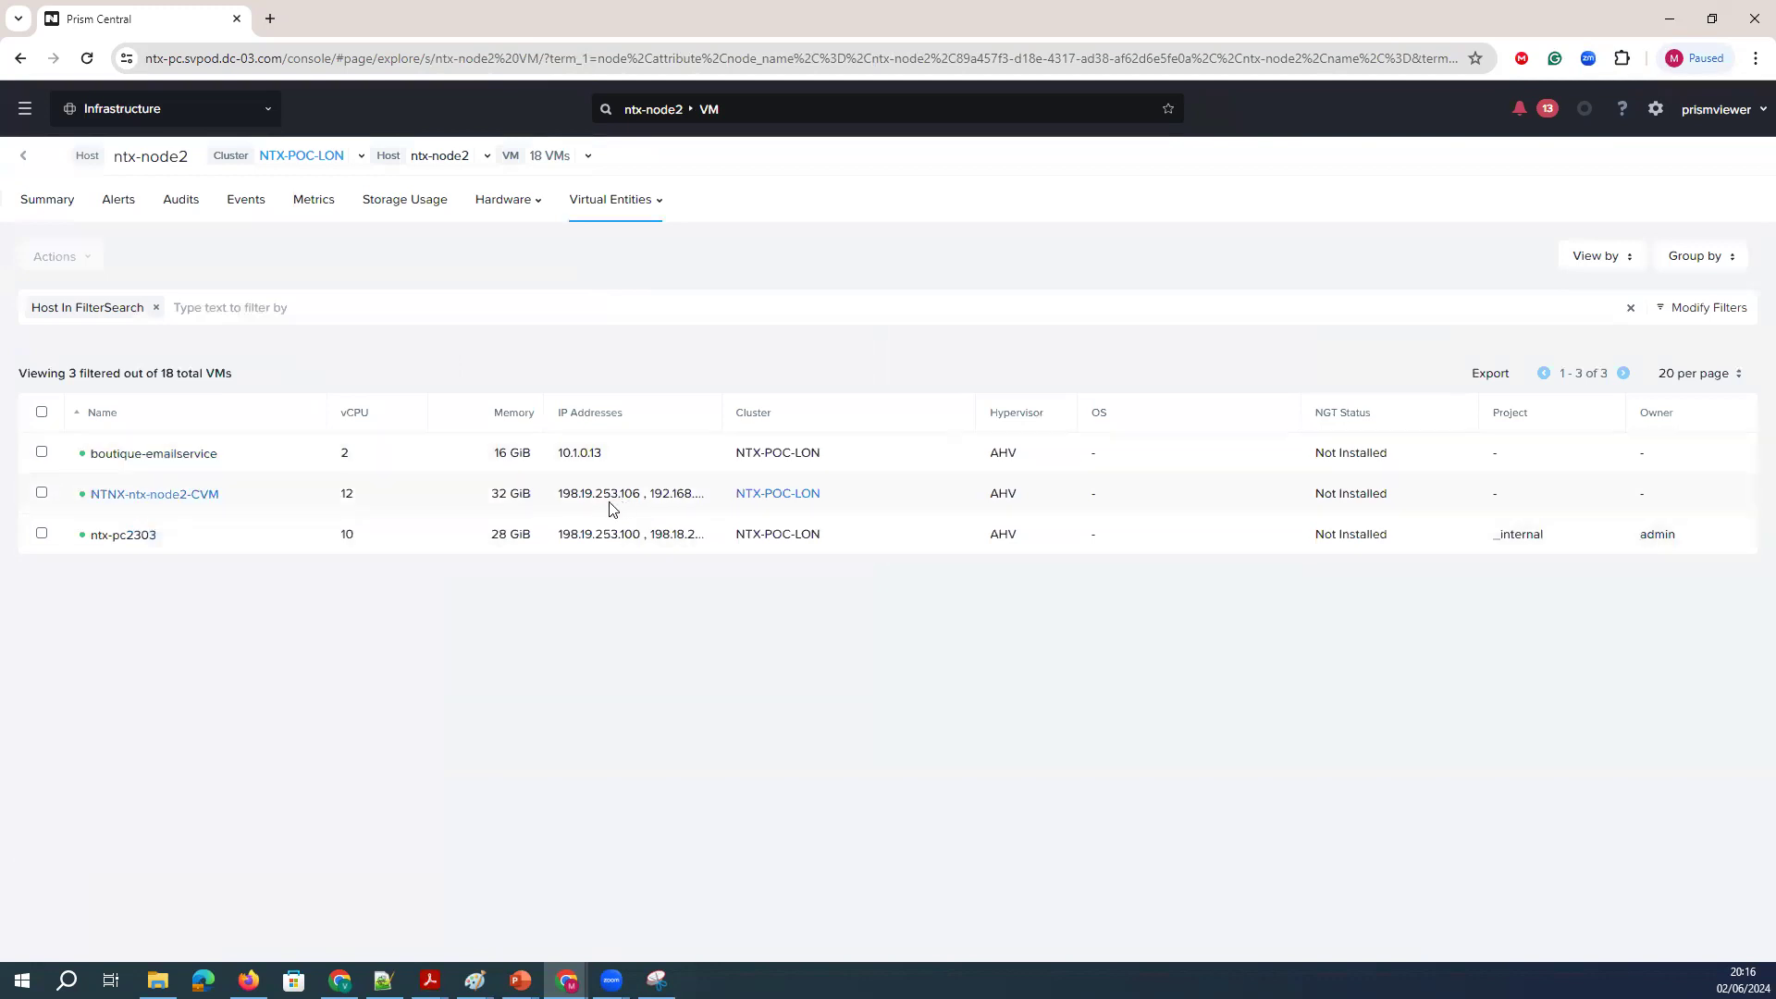
{"action": "left_click_drag", "start_coordinate": [212, 576], "coordinate": [92, 495]}
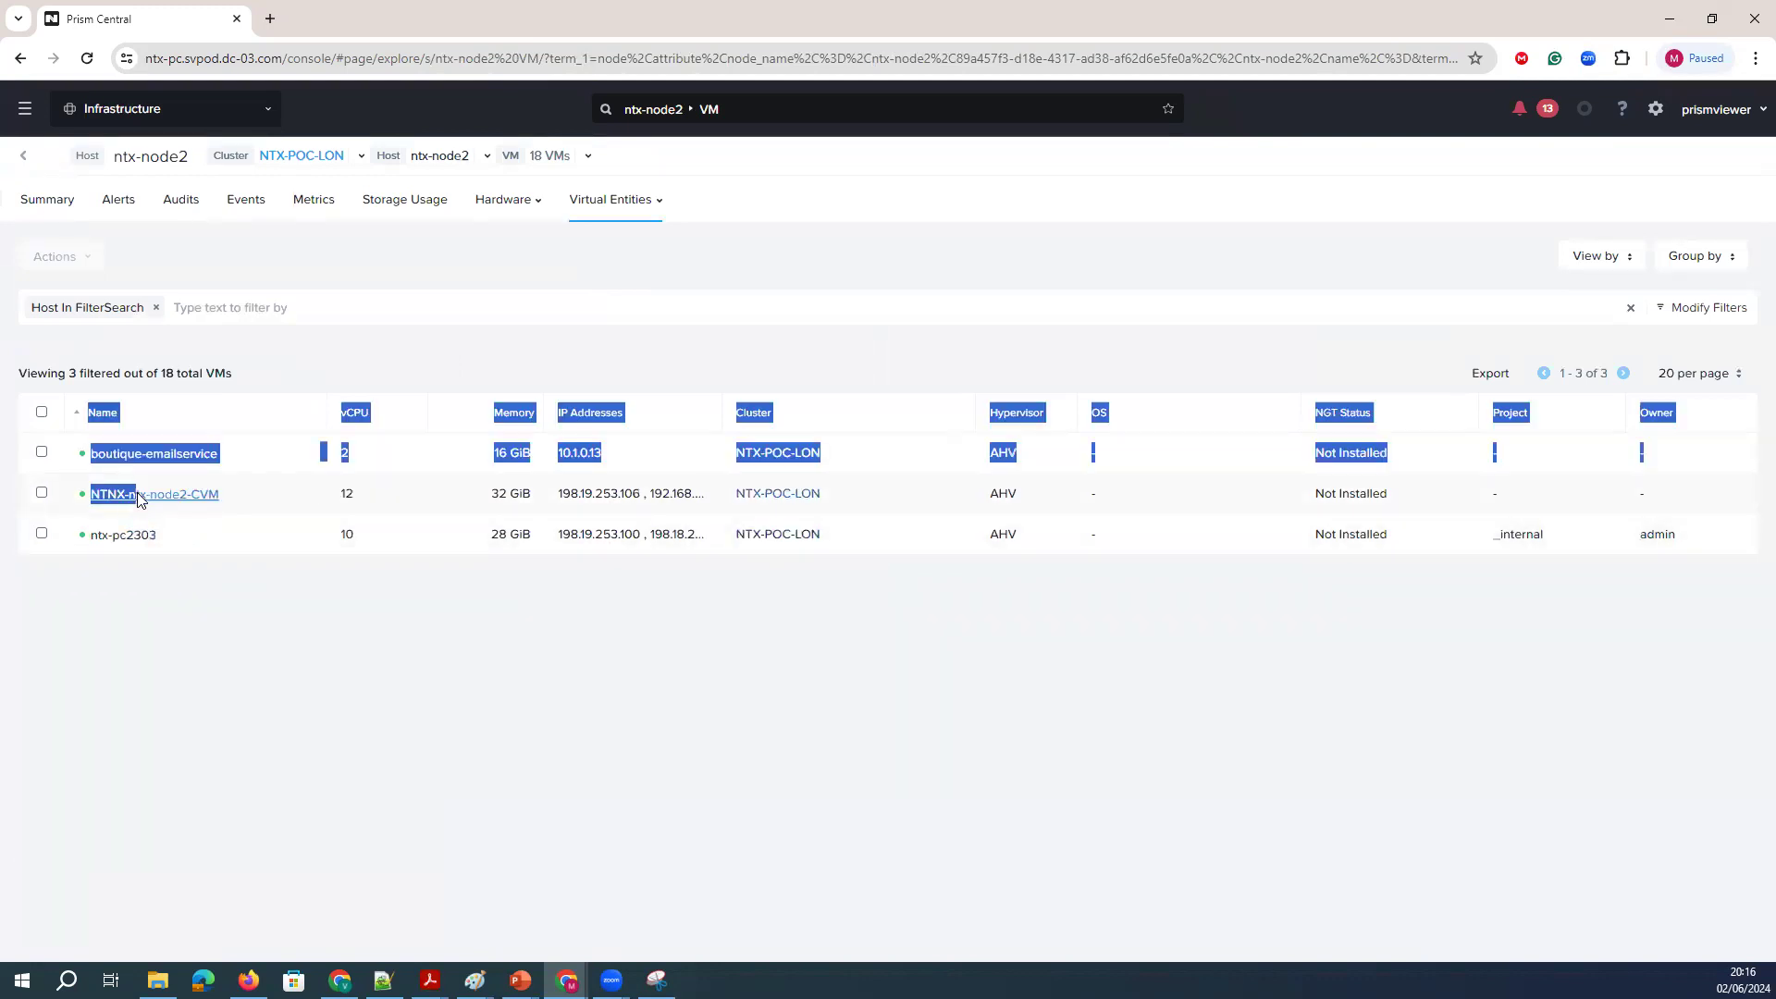
{"action": "left_click", "coordinate": [175, 615]}
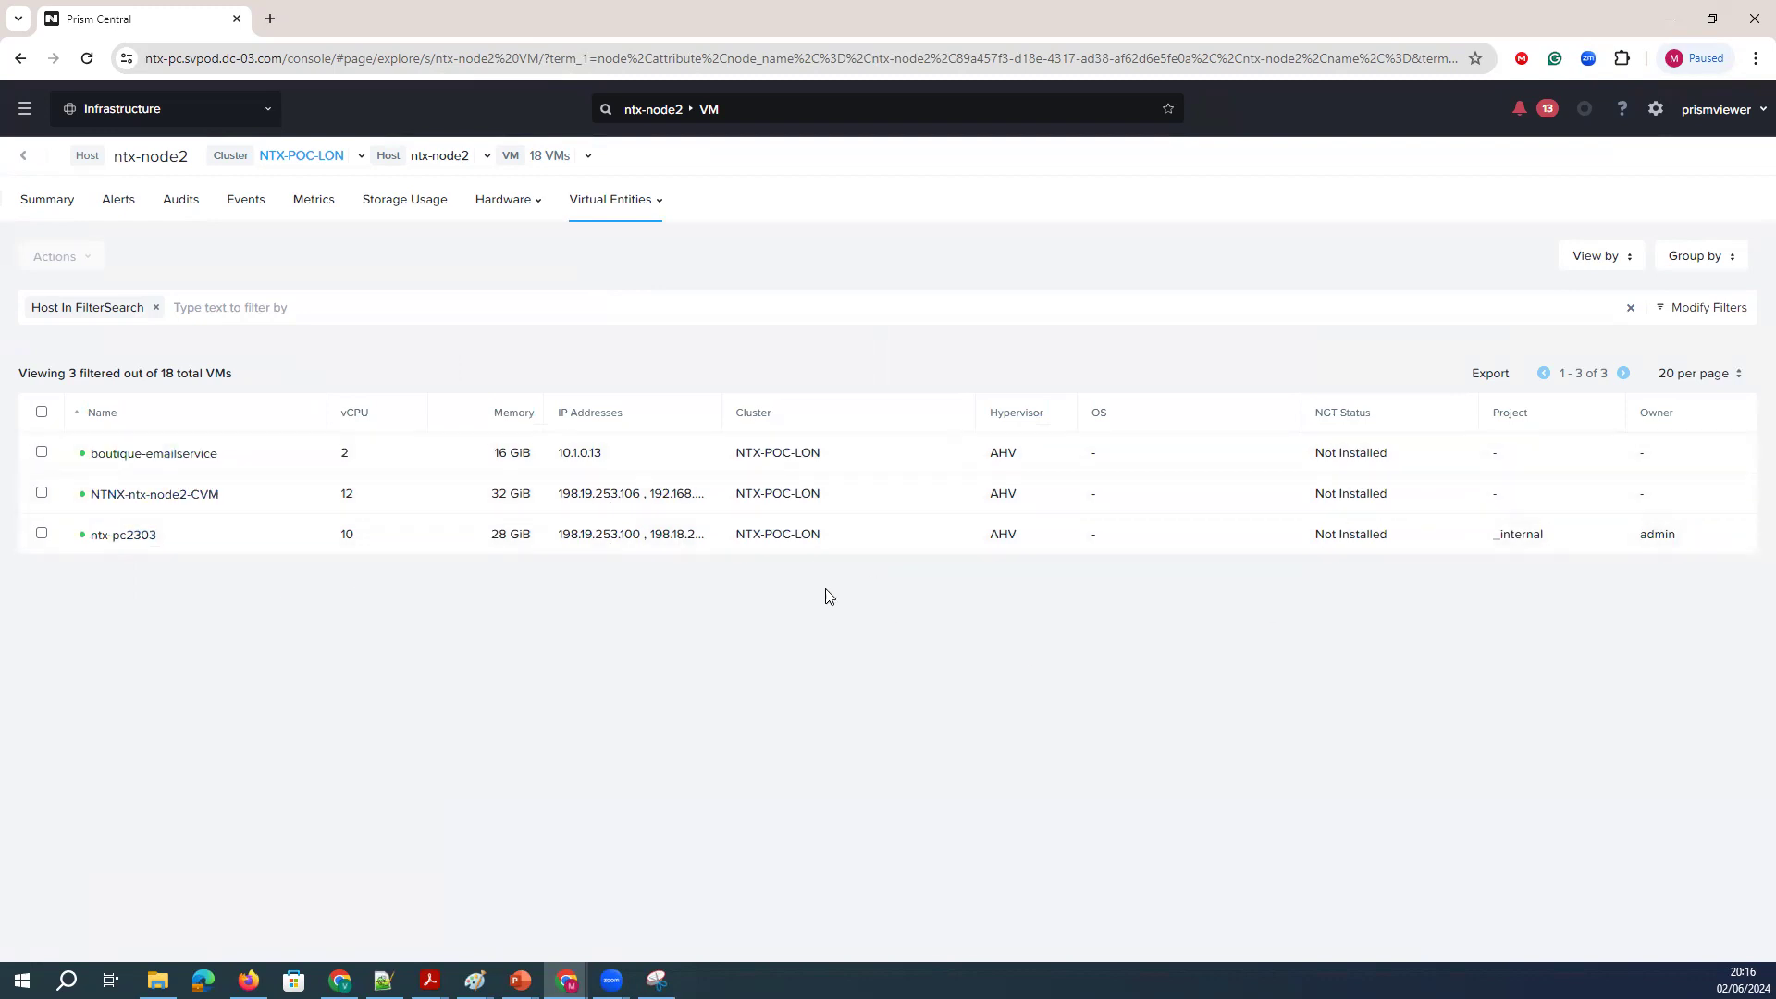
Open Network & Security > Subnets, skip the network controller, and select the BoutiqueApp 10.1.0.0 subnet.
{"action": "left_click", "coordinate": [26, 110]}
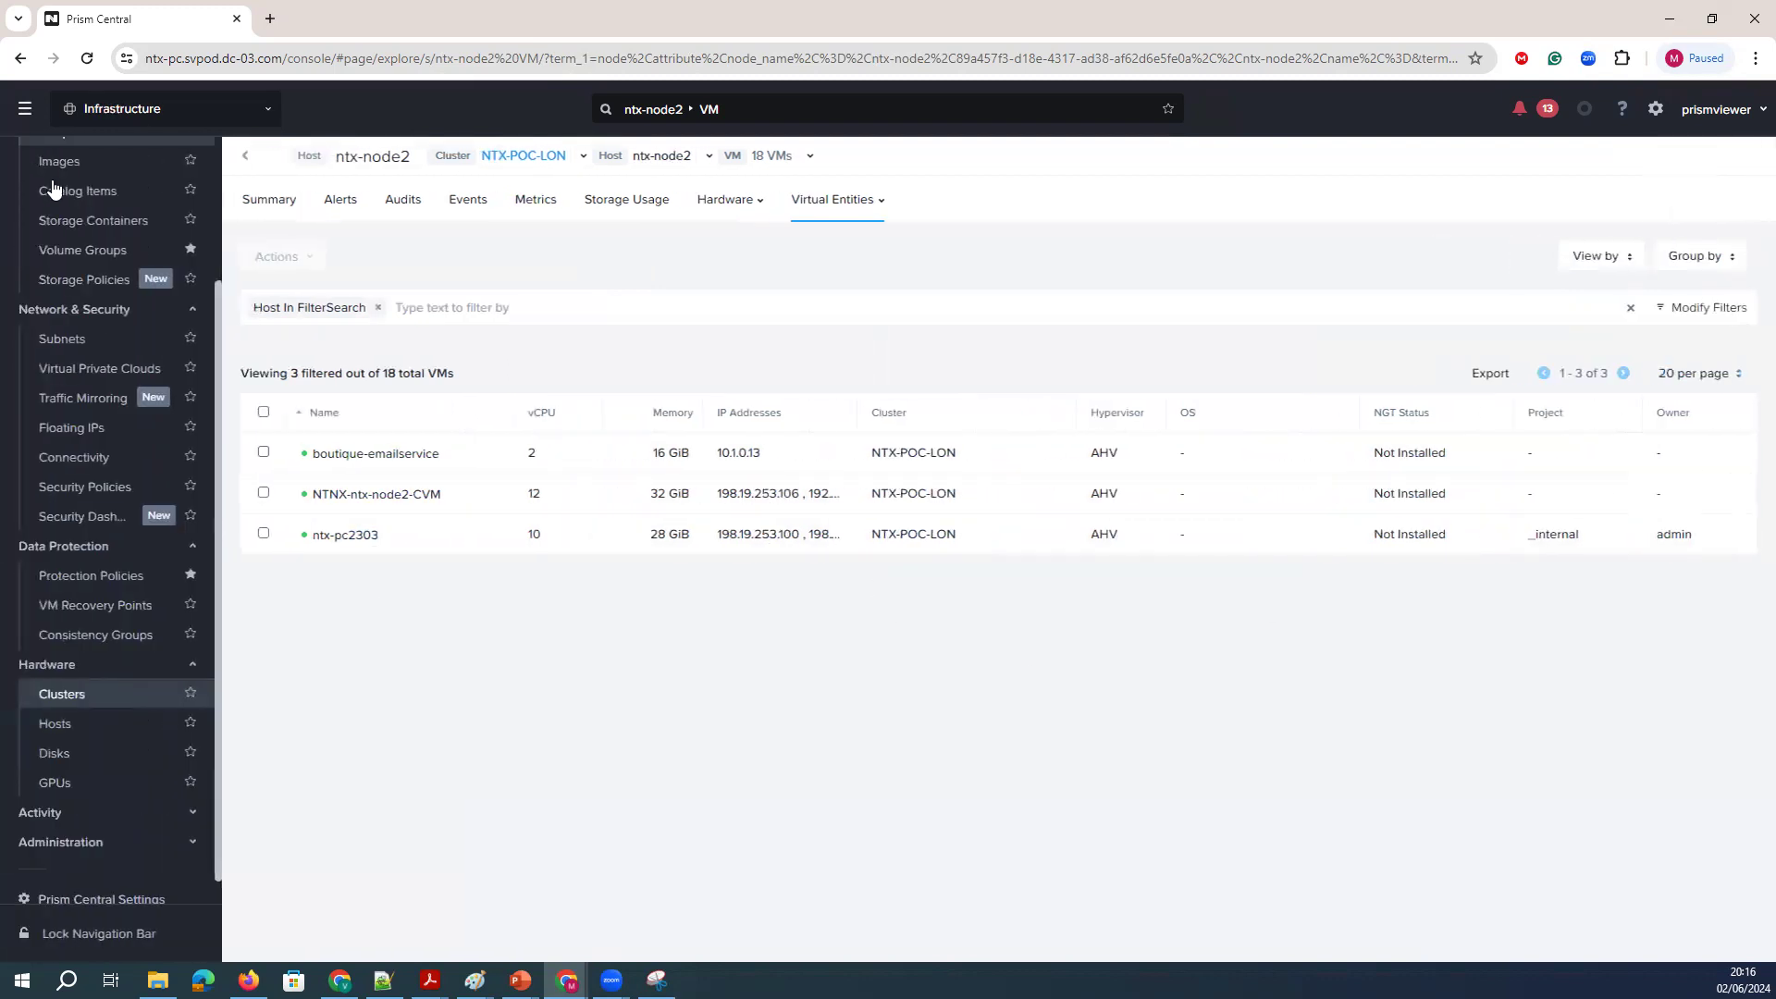
{"action": "left_click", "coordinate": [62, 339]}
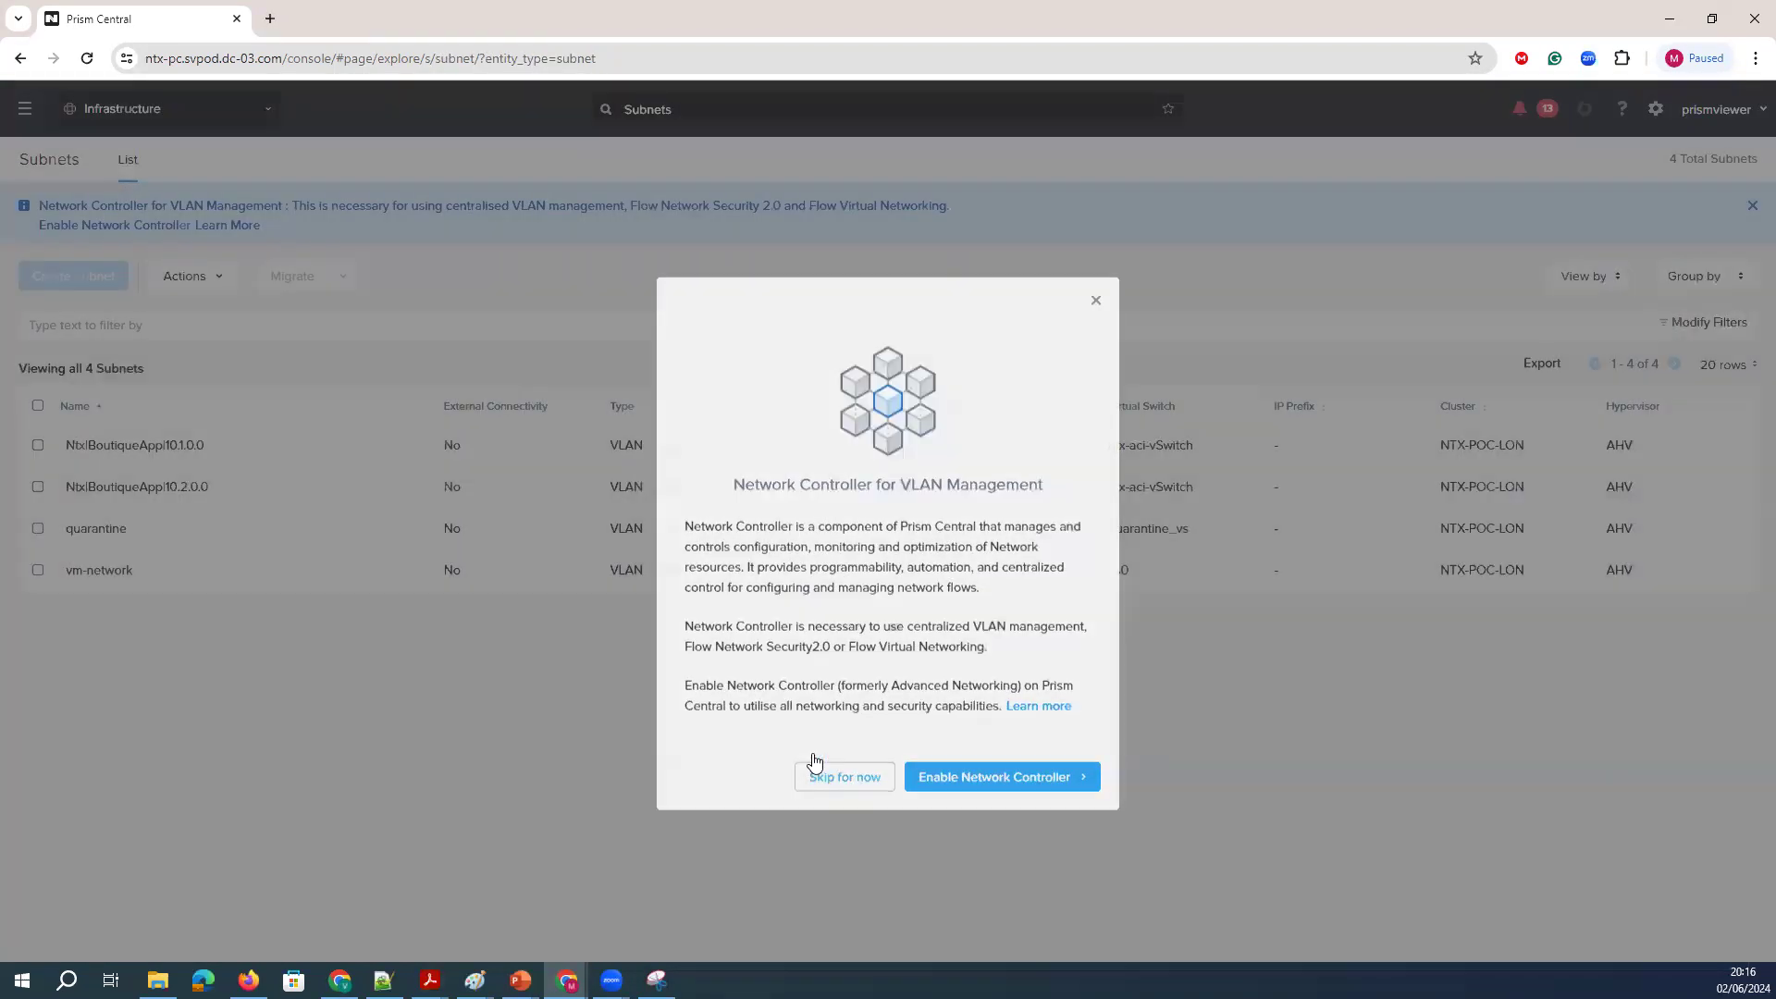
{"action": "left_click", "coordinate": [814, 757]}
{"action": "left_click", "coordinate": [26, 112]}
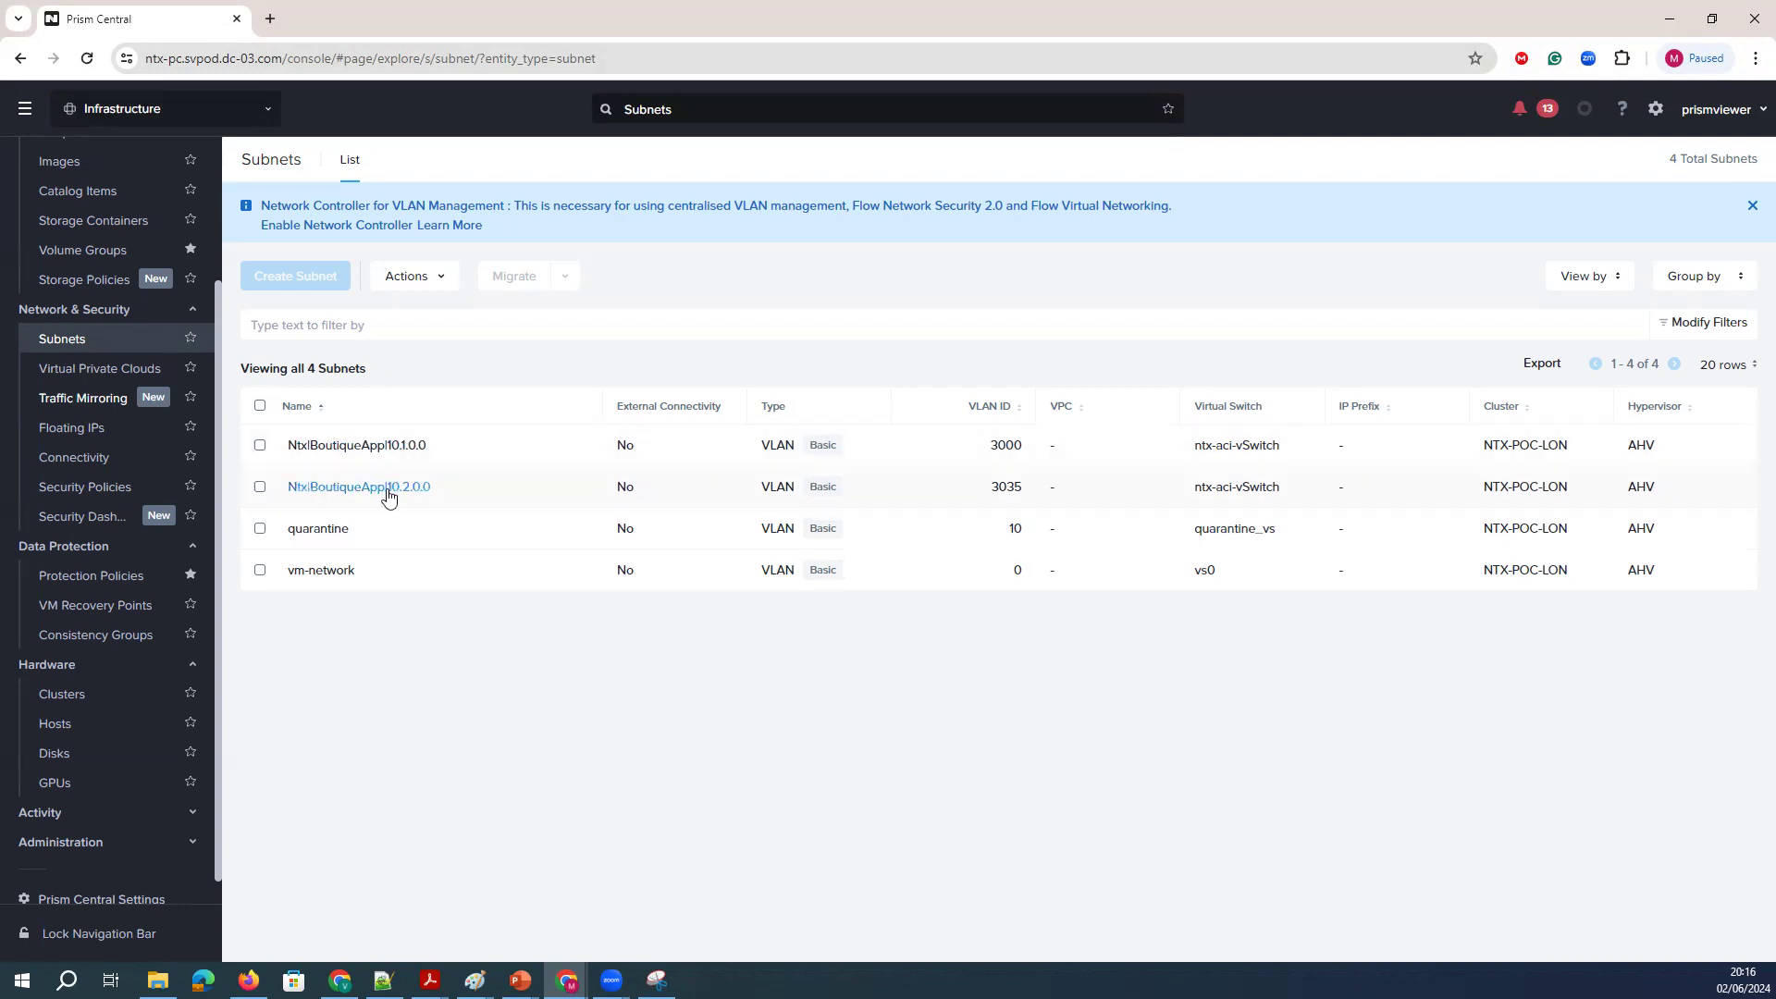
{"action": "left_click_drag", "start_coordinate": [465, 497], "coordinate": [353, 373]}
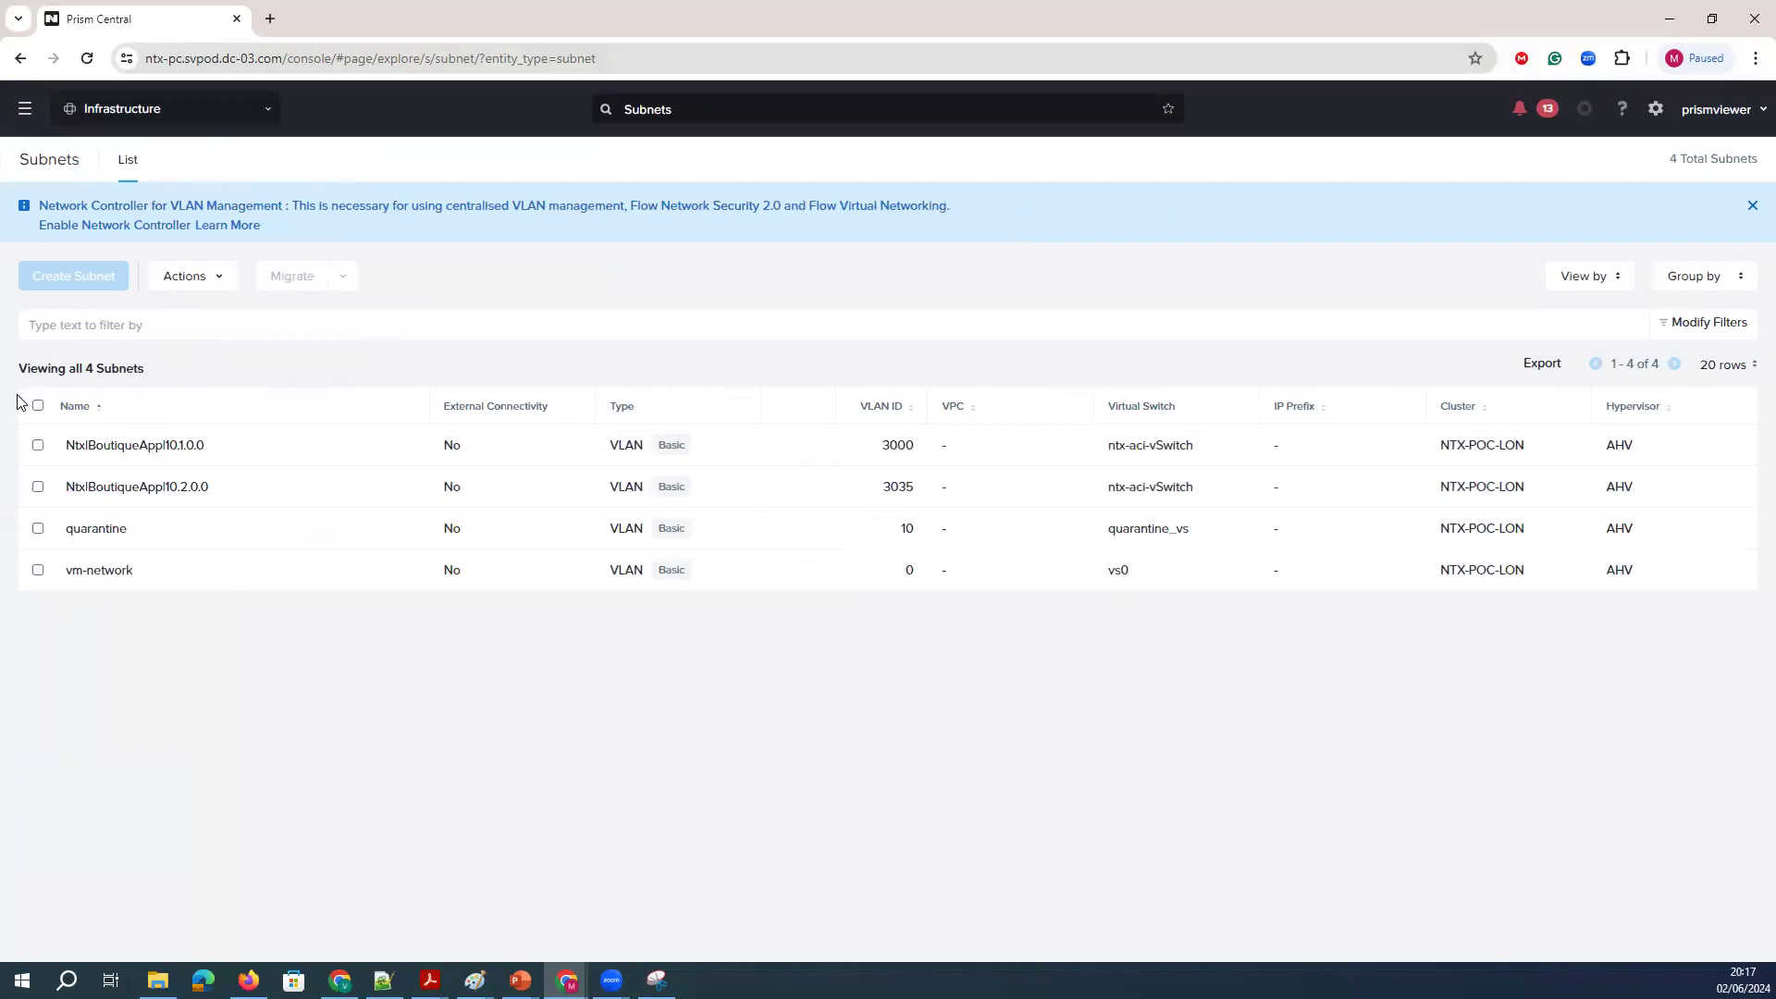
{"action": "left_click_drag", "start_coordinate": [47, 424], "coordinate": [40, 408]}
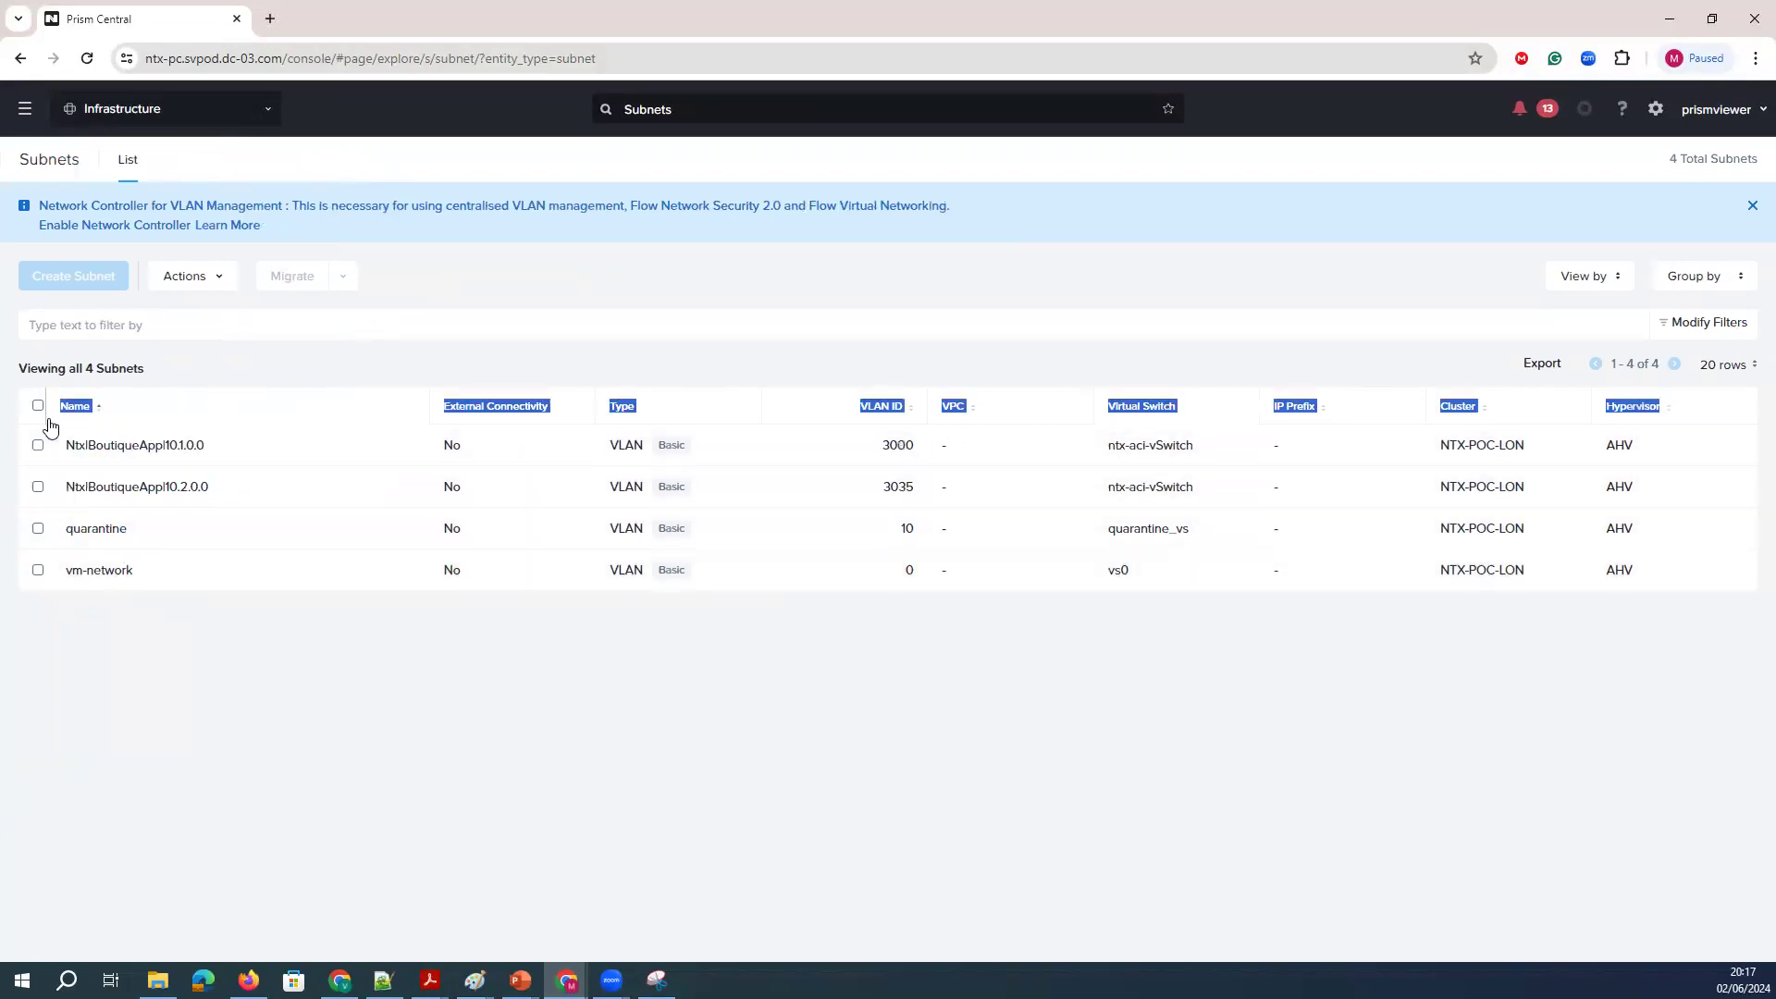
{"action": "left_click", "coordinate": [392, 647]}
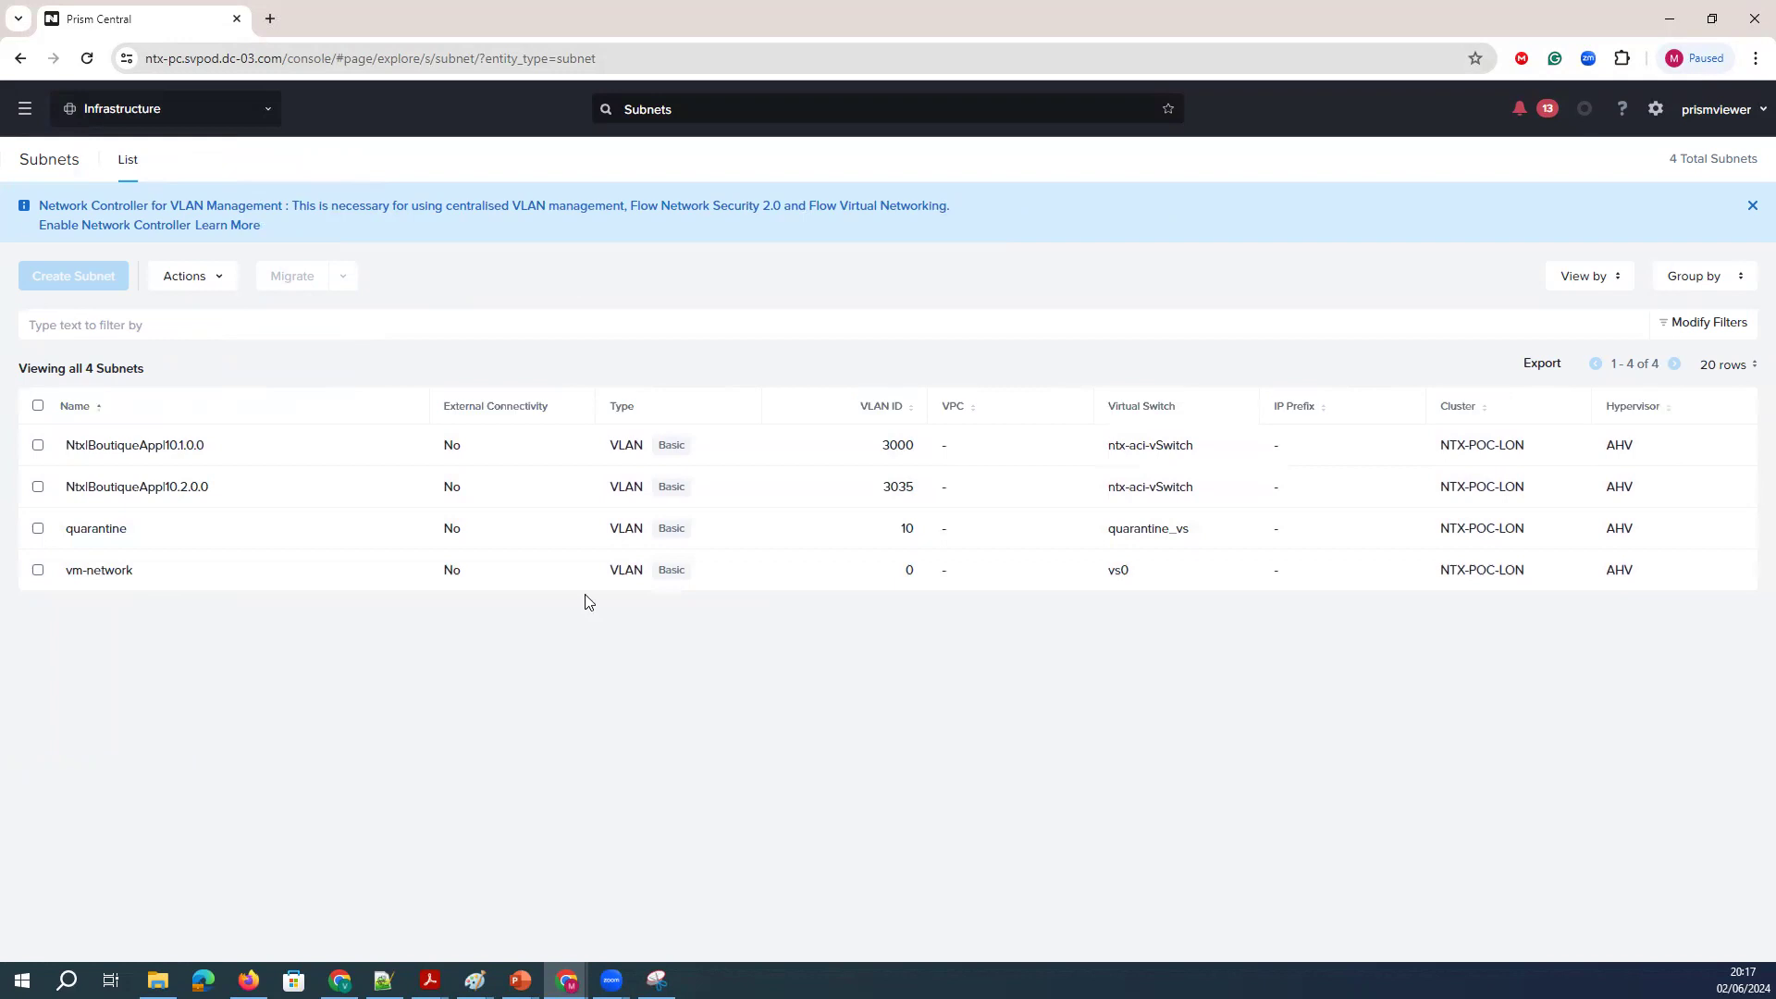
{"action": "left_click", "coordinate": [38, 445]}
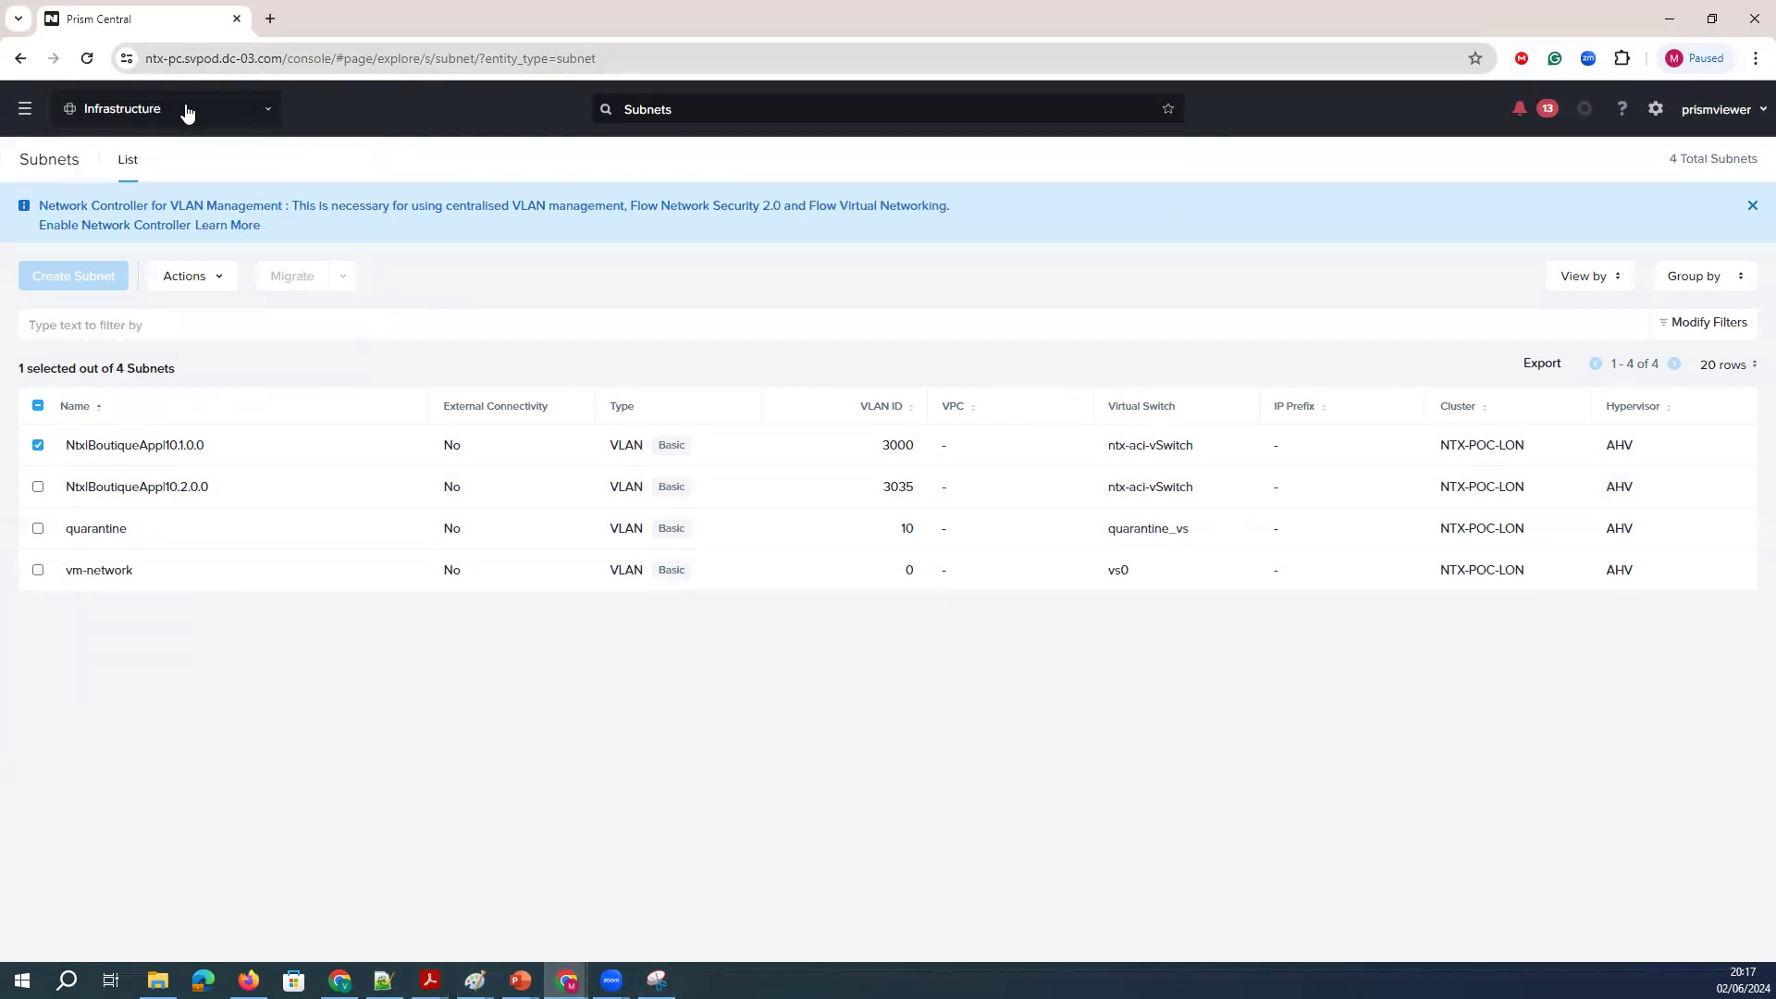
Back in APIC, open ntx-aci-vSwitch and scroll through its Overview settings, AAEP, VLAN pool and controller.
{"action": "mouse_move", "coordinate": [567, 980]}
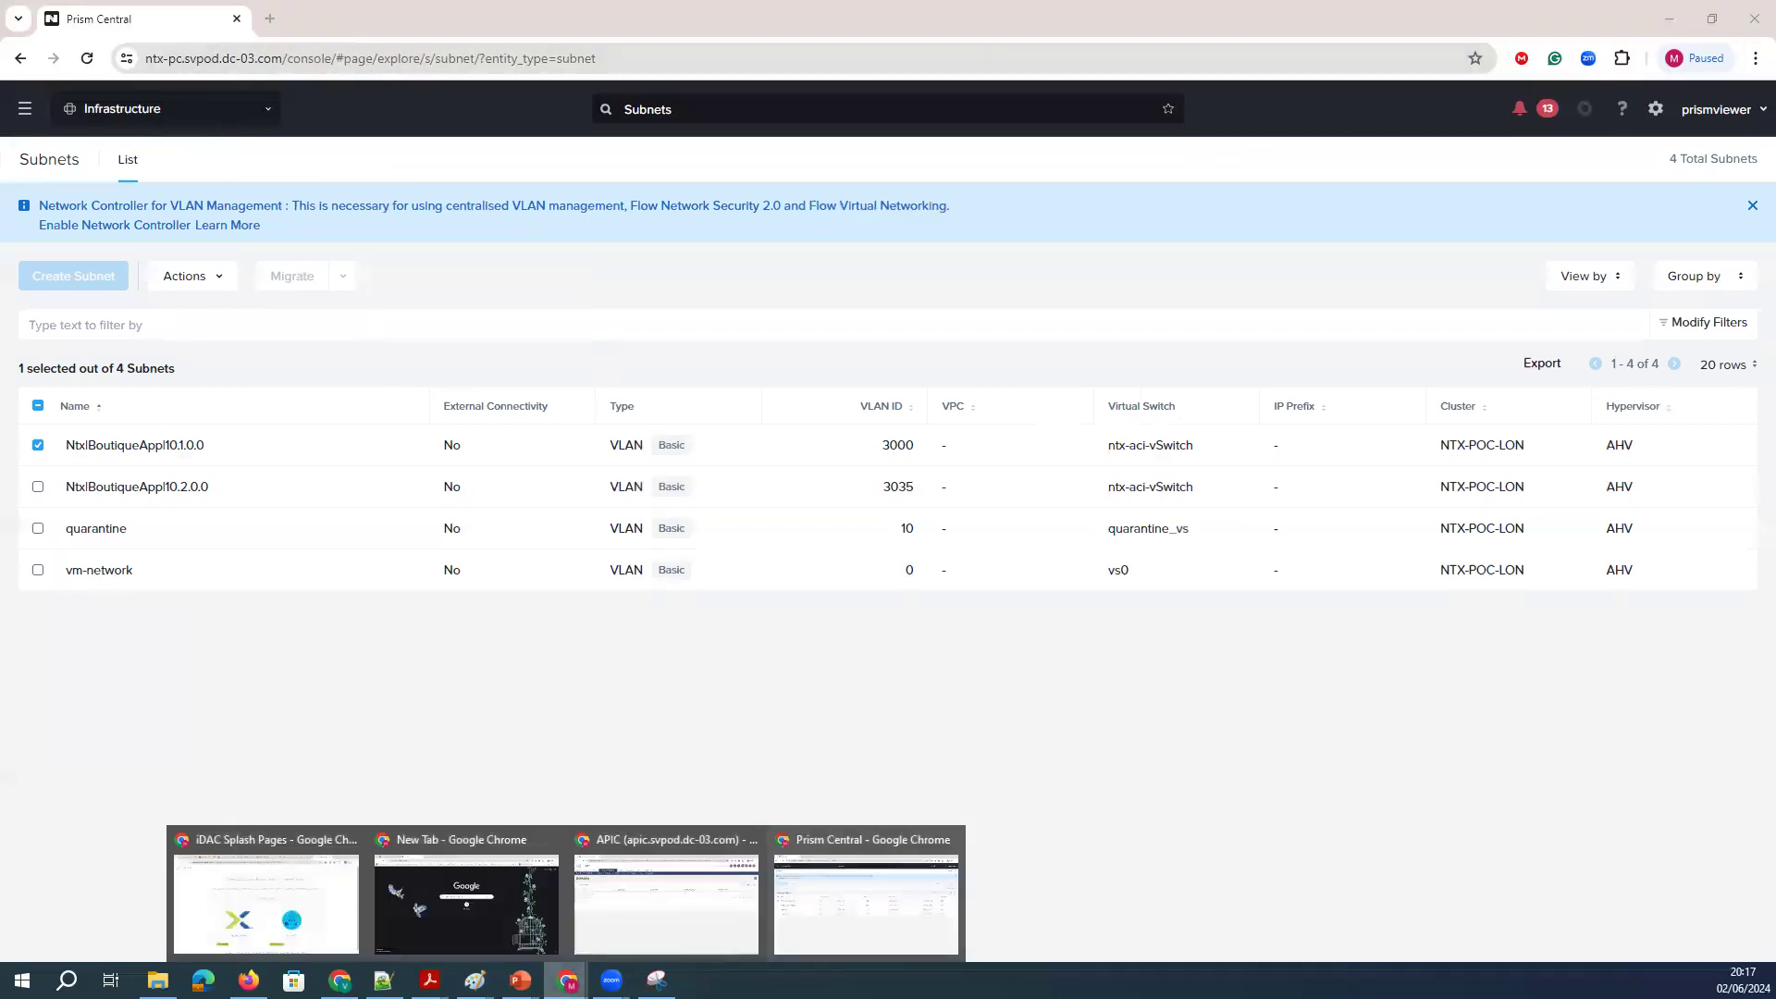
{"action": "left_click", "coordinate": [703, 902]}
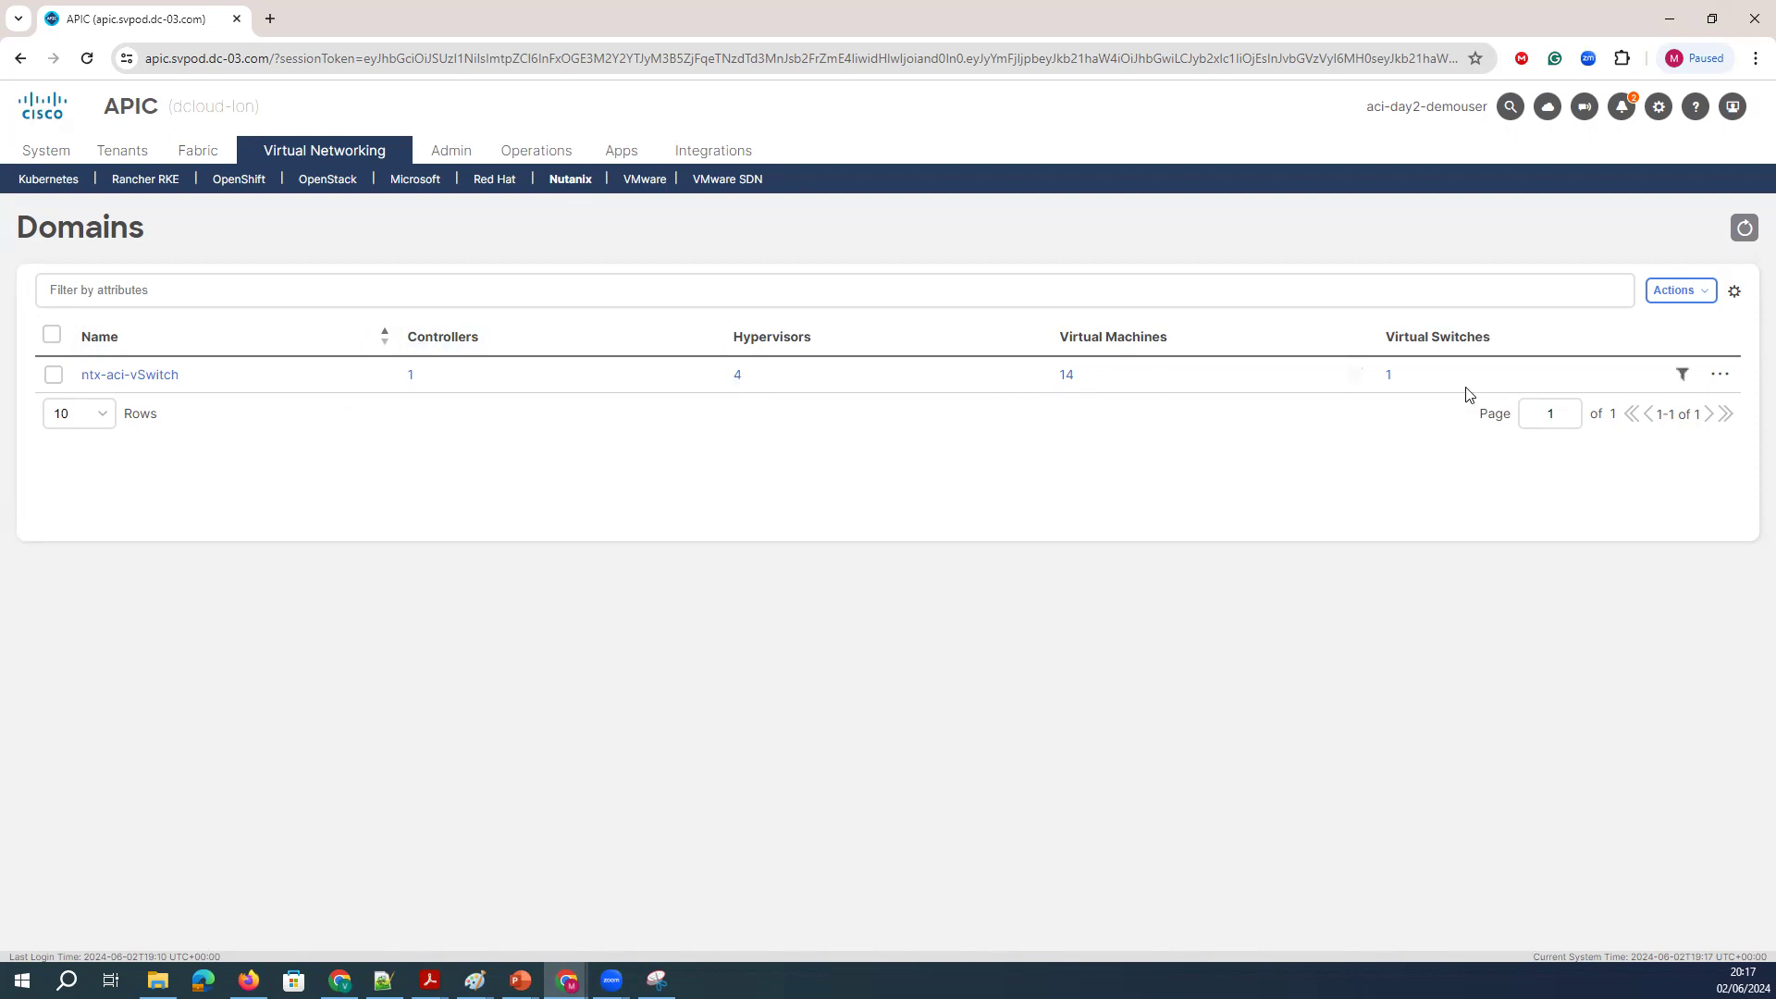
{"action": "double_click", "coordinate": [141, 374]}
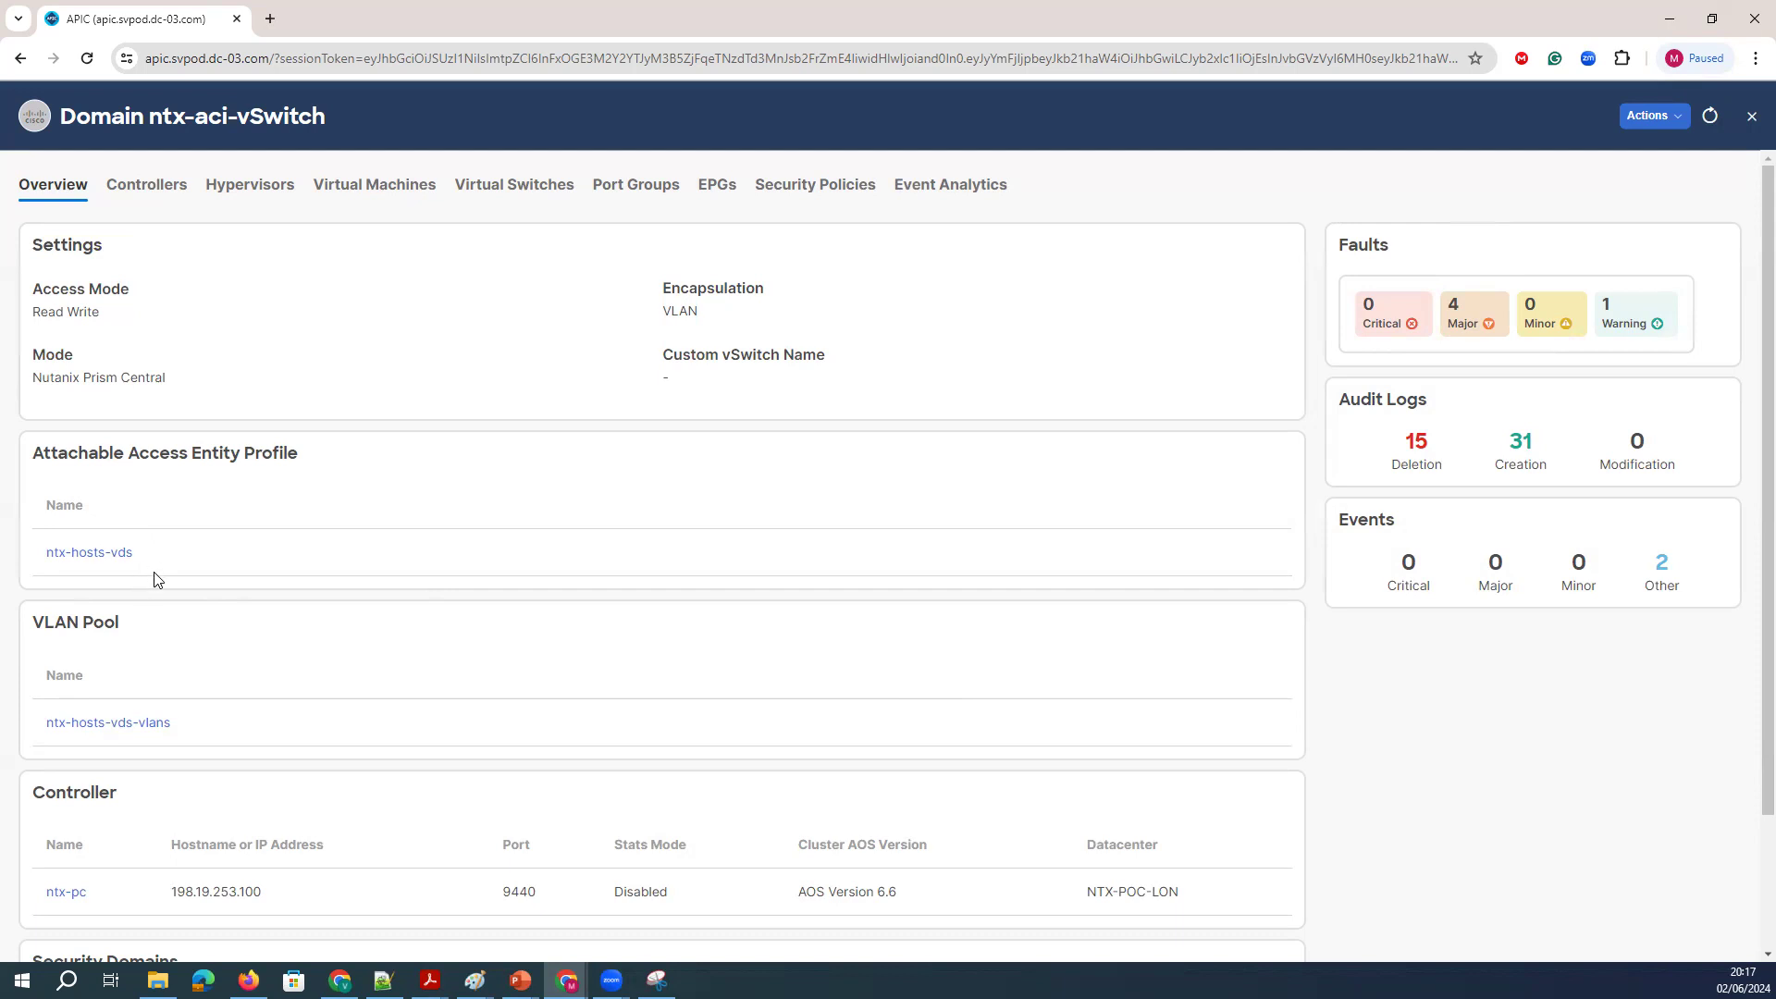
{"action": "scroll", "coordinate": [324, 536], "scroll_direction": "down", "scroll_amount": 2}
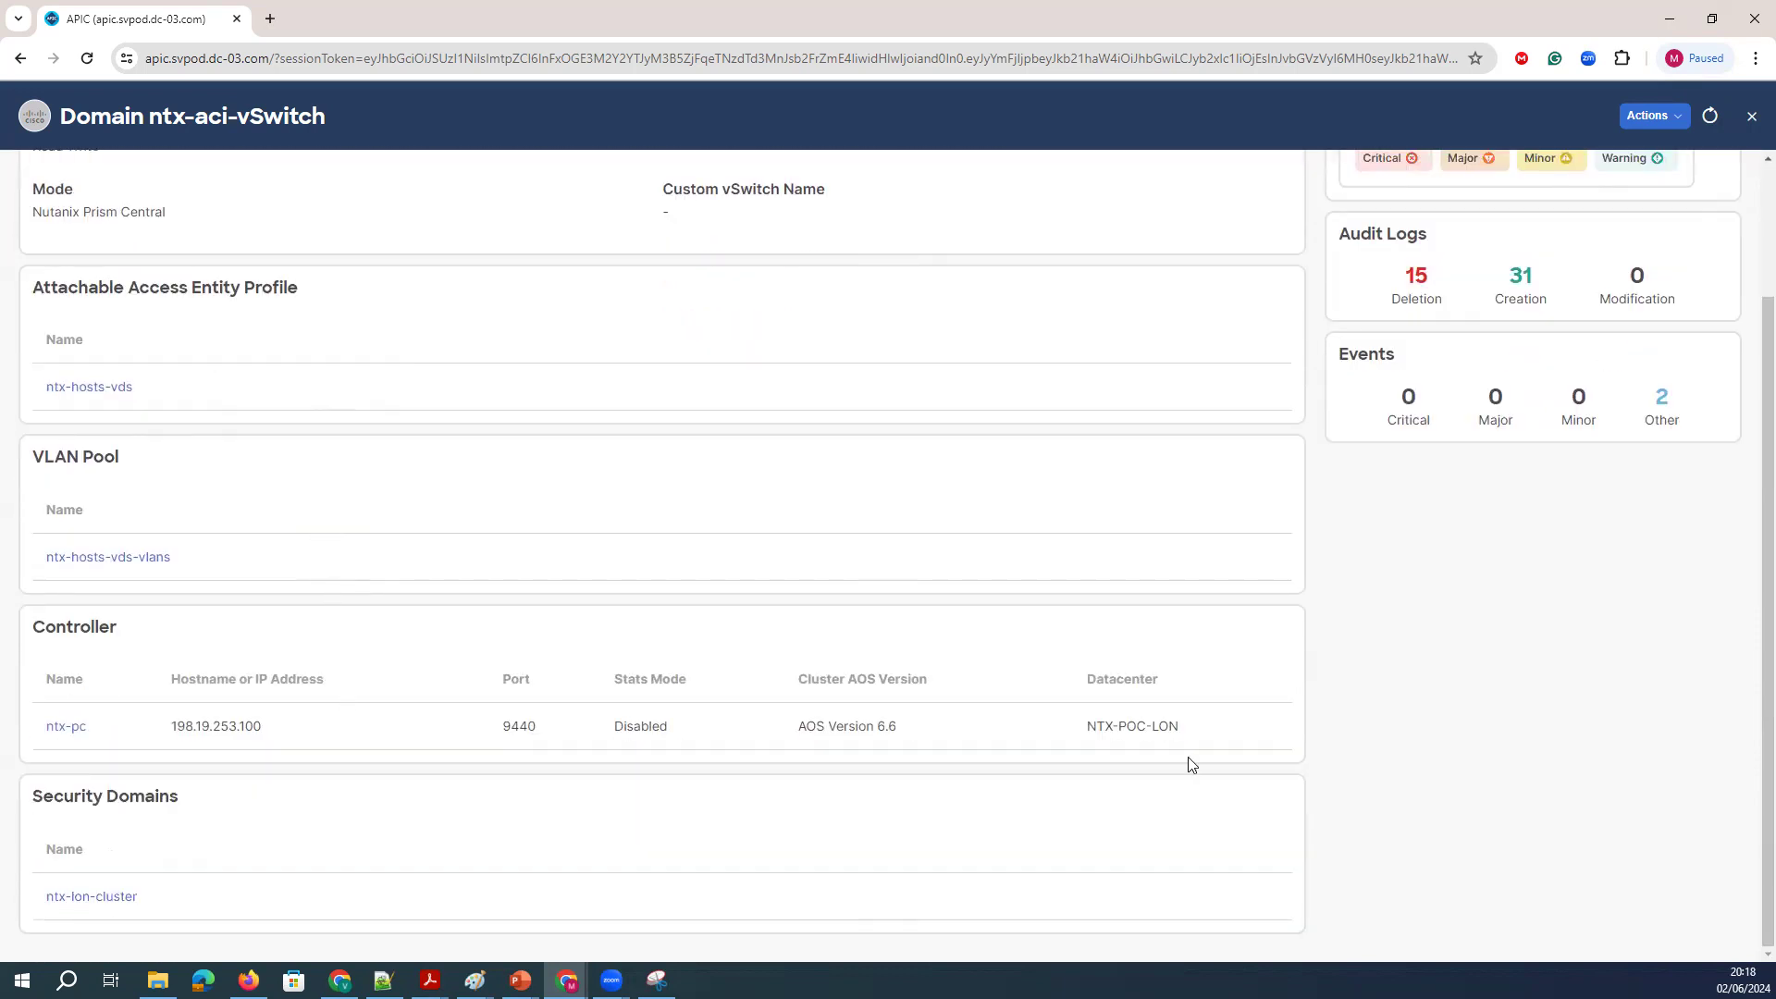
{"action": "scroll", "coordinate": [373, 416], "scroll_direction": "up", "scroll_amount": 2}
Run Trigger Inventory Sync on the ntx-pc controller of ntx-aci-vSwitch and confirm it.
{"action": "left_click", "coordinate": [153, 196]}
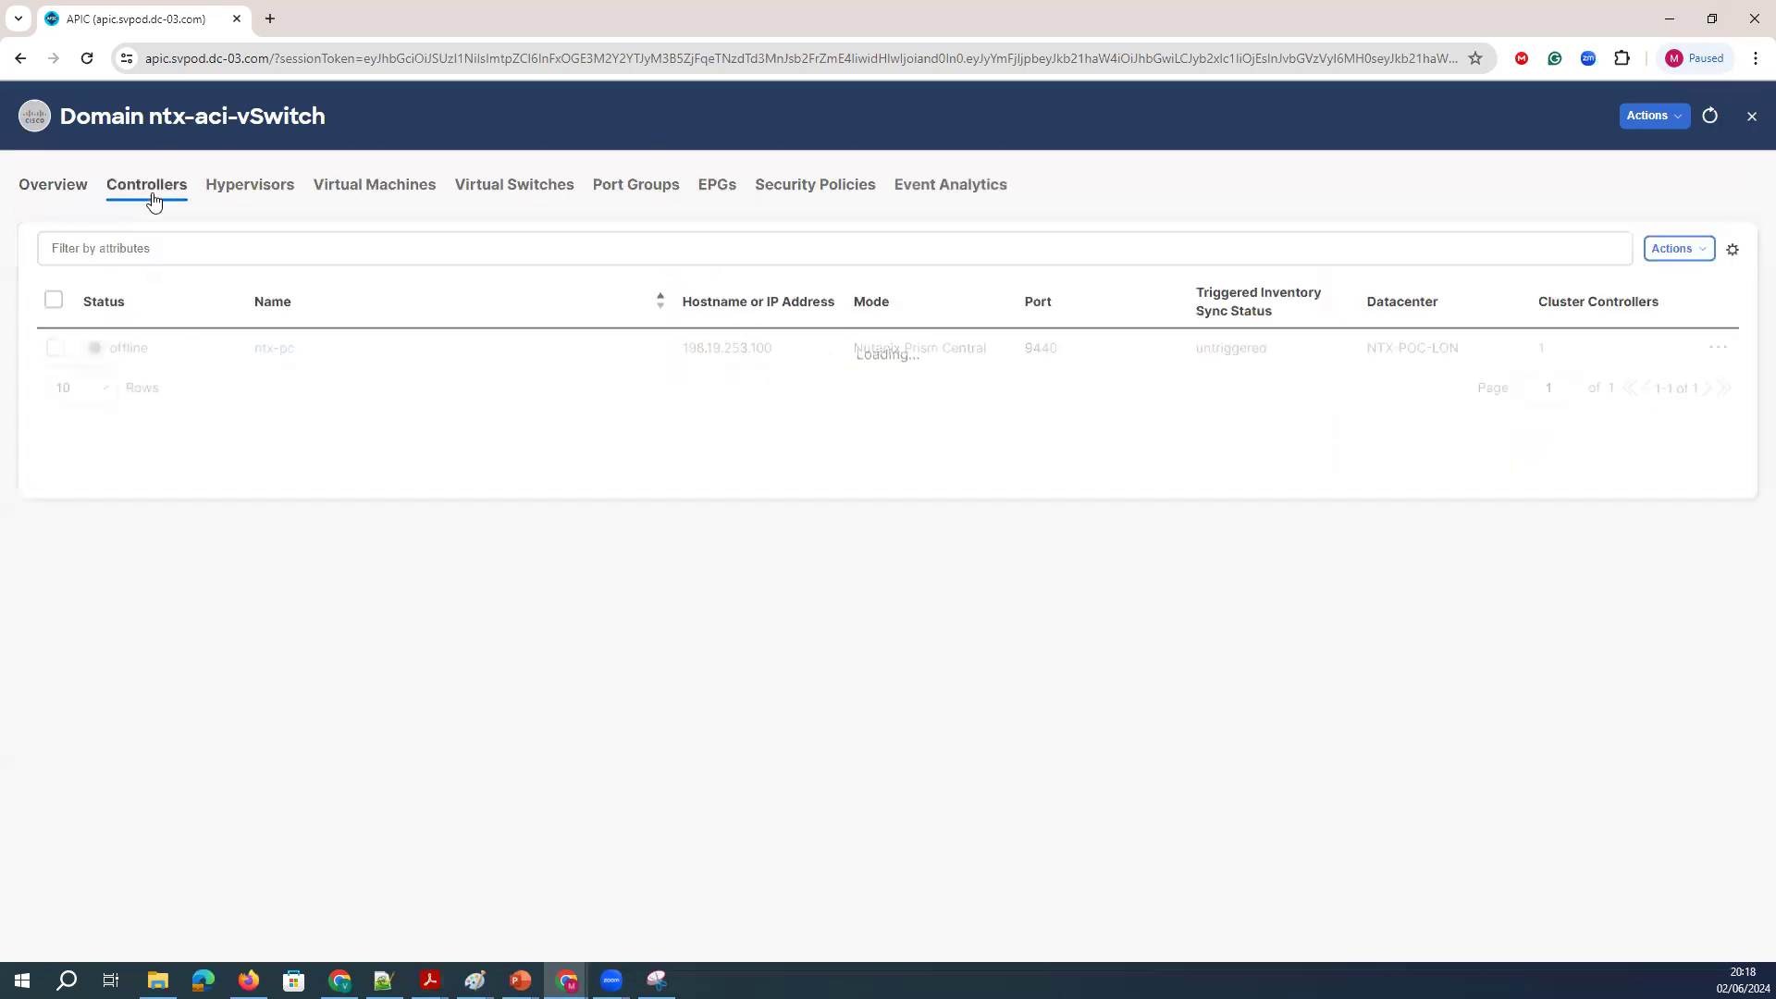
{"action": "double_click", "coordinate": [142, 349]}
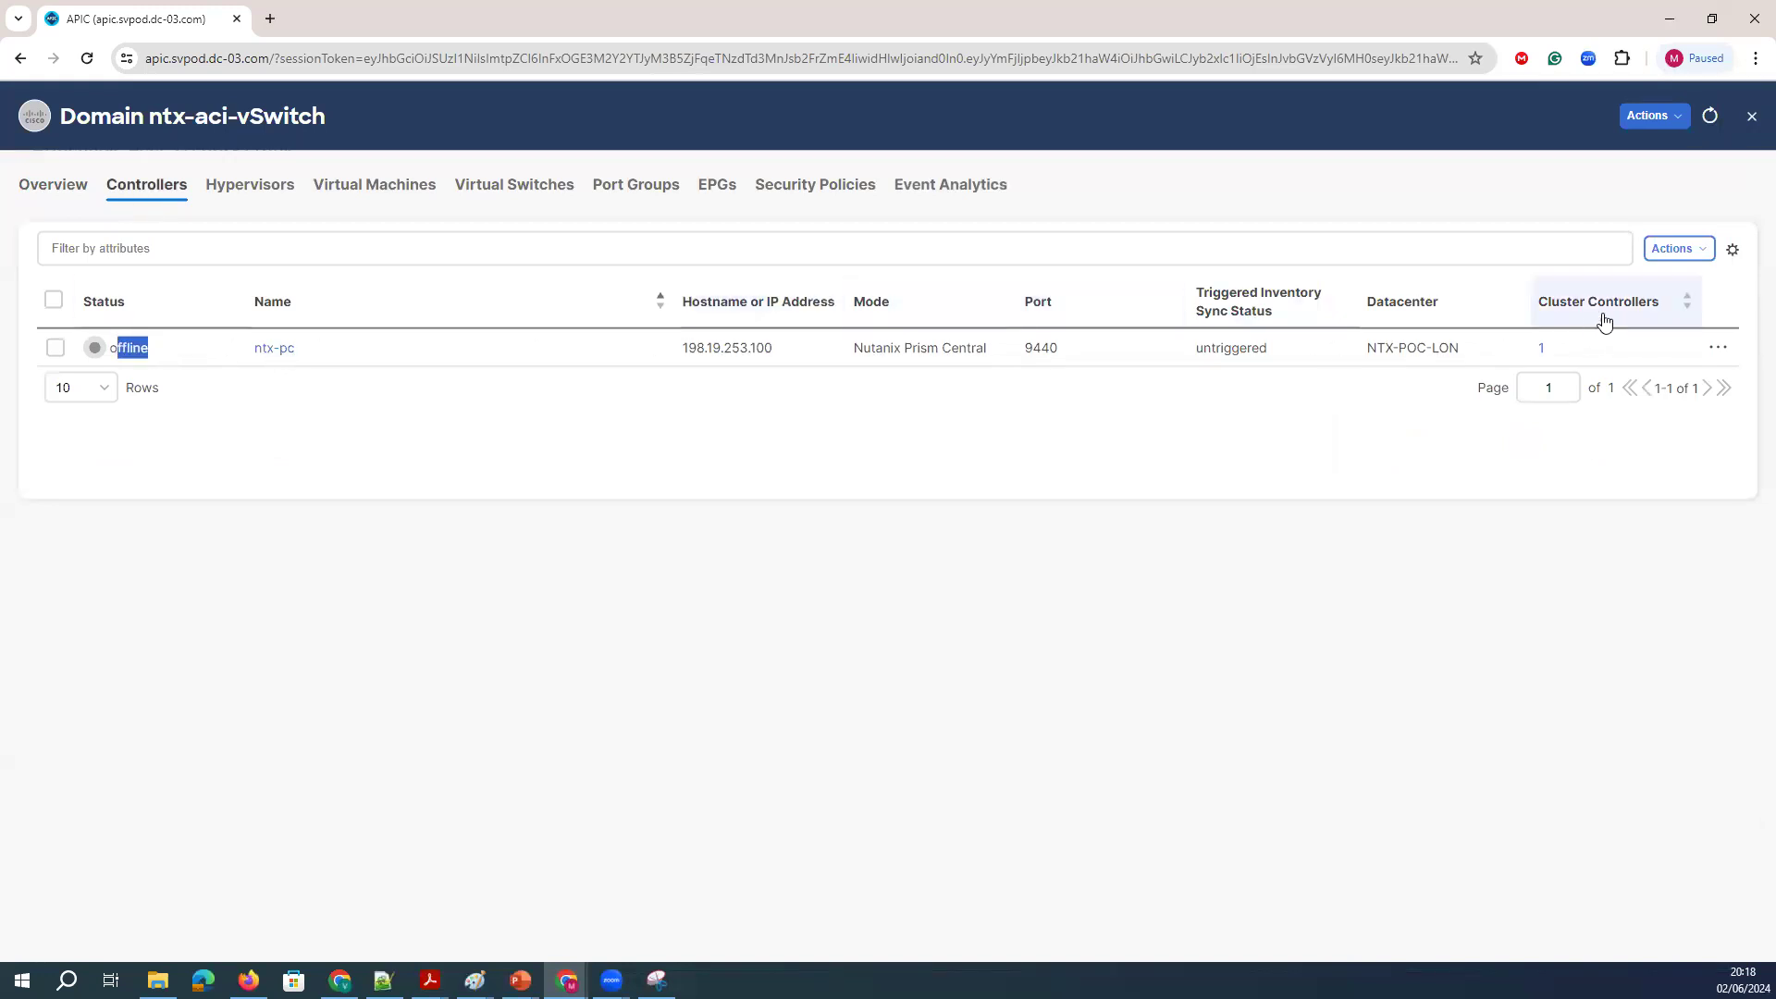
{"action": "left_click", "coordinate": [1679, 250]}
{"action": "left_click", "coordinate": [54, 347]}
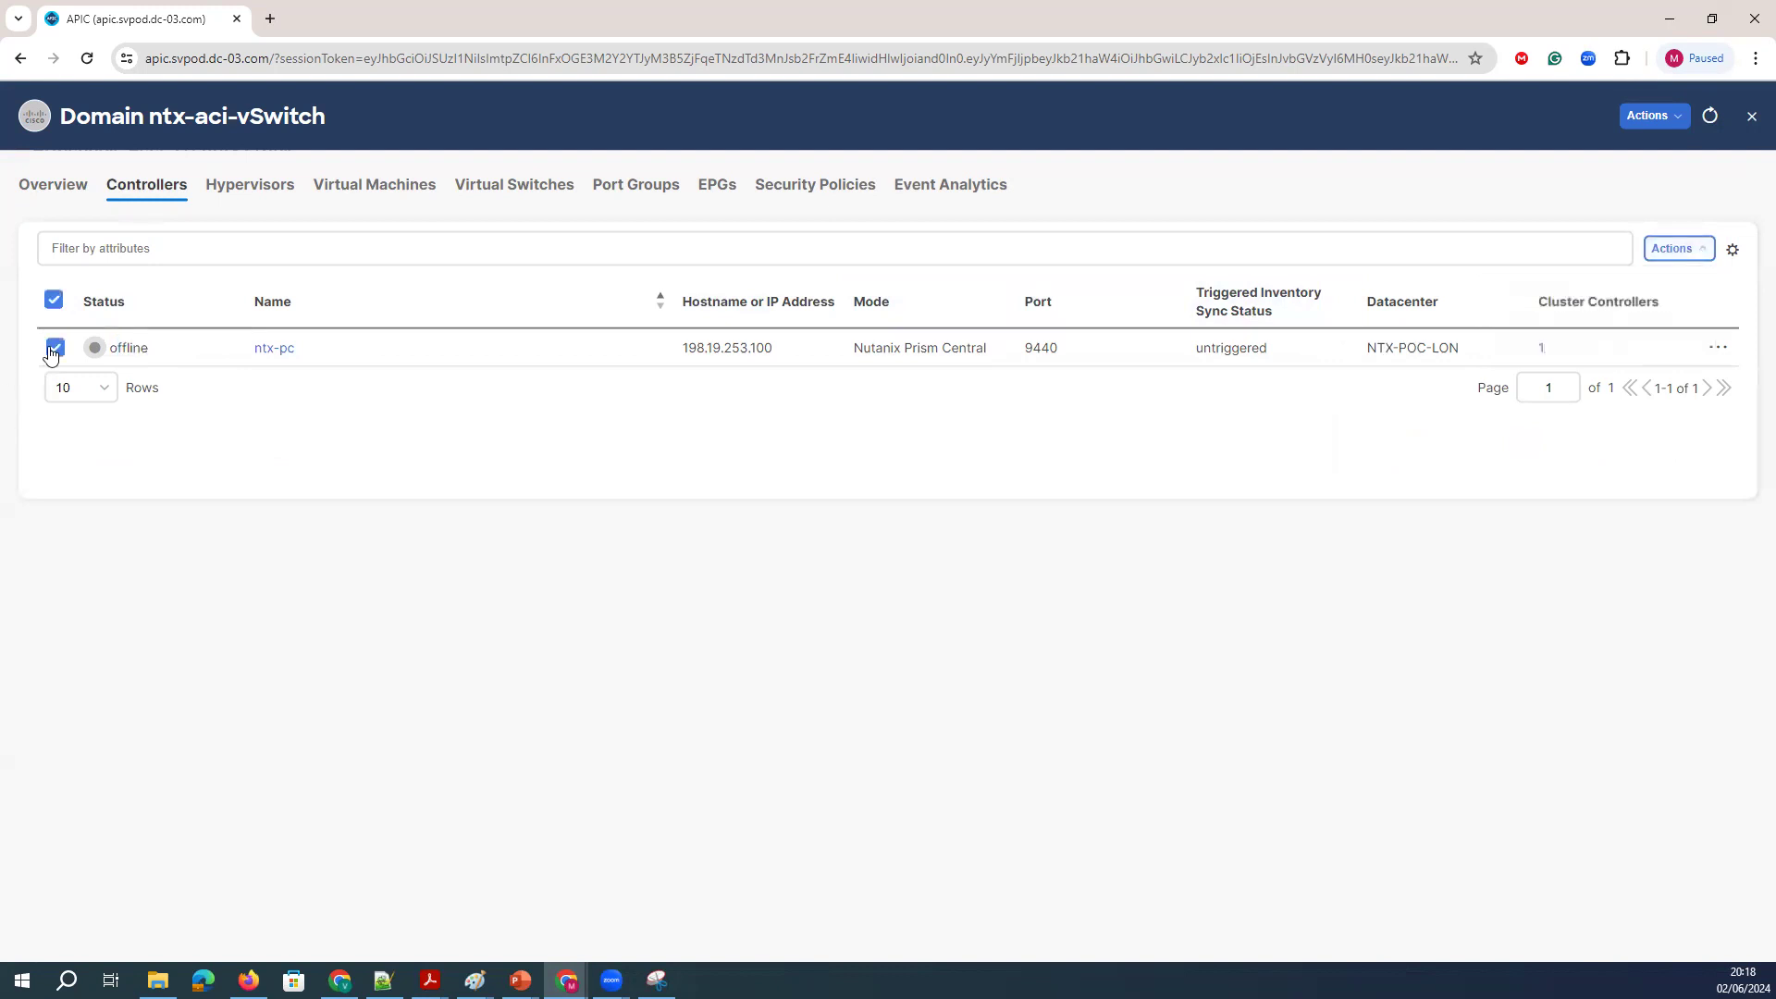
{"action": "left_click", "coordinate": [1698, 251]}
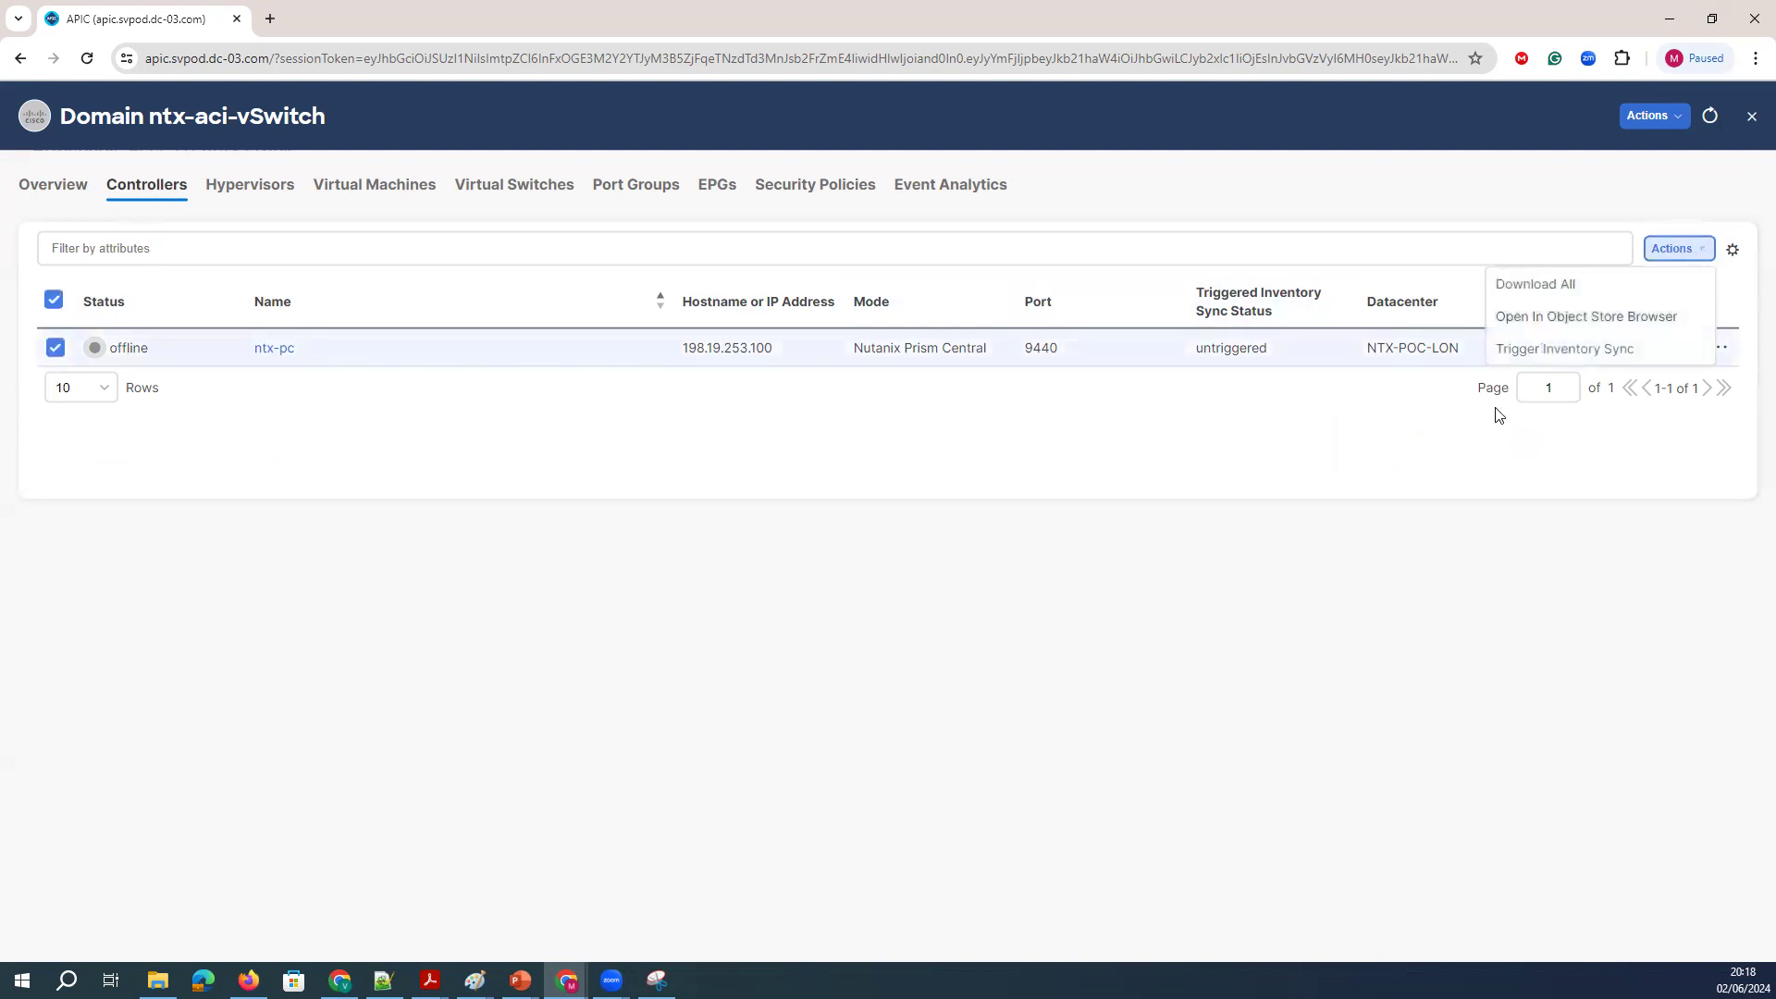
{"action": "left_click", "coordinate": [1540, 360]}
{"action": "left_click", "coordinate": [915, 604]}
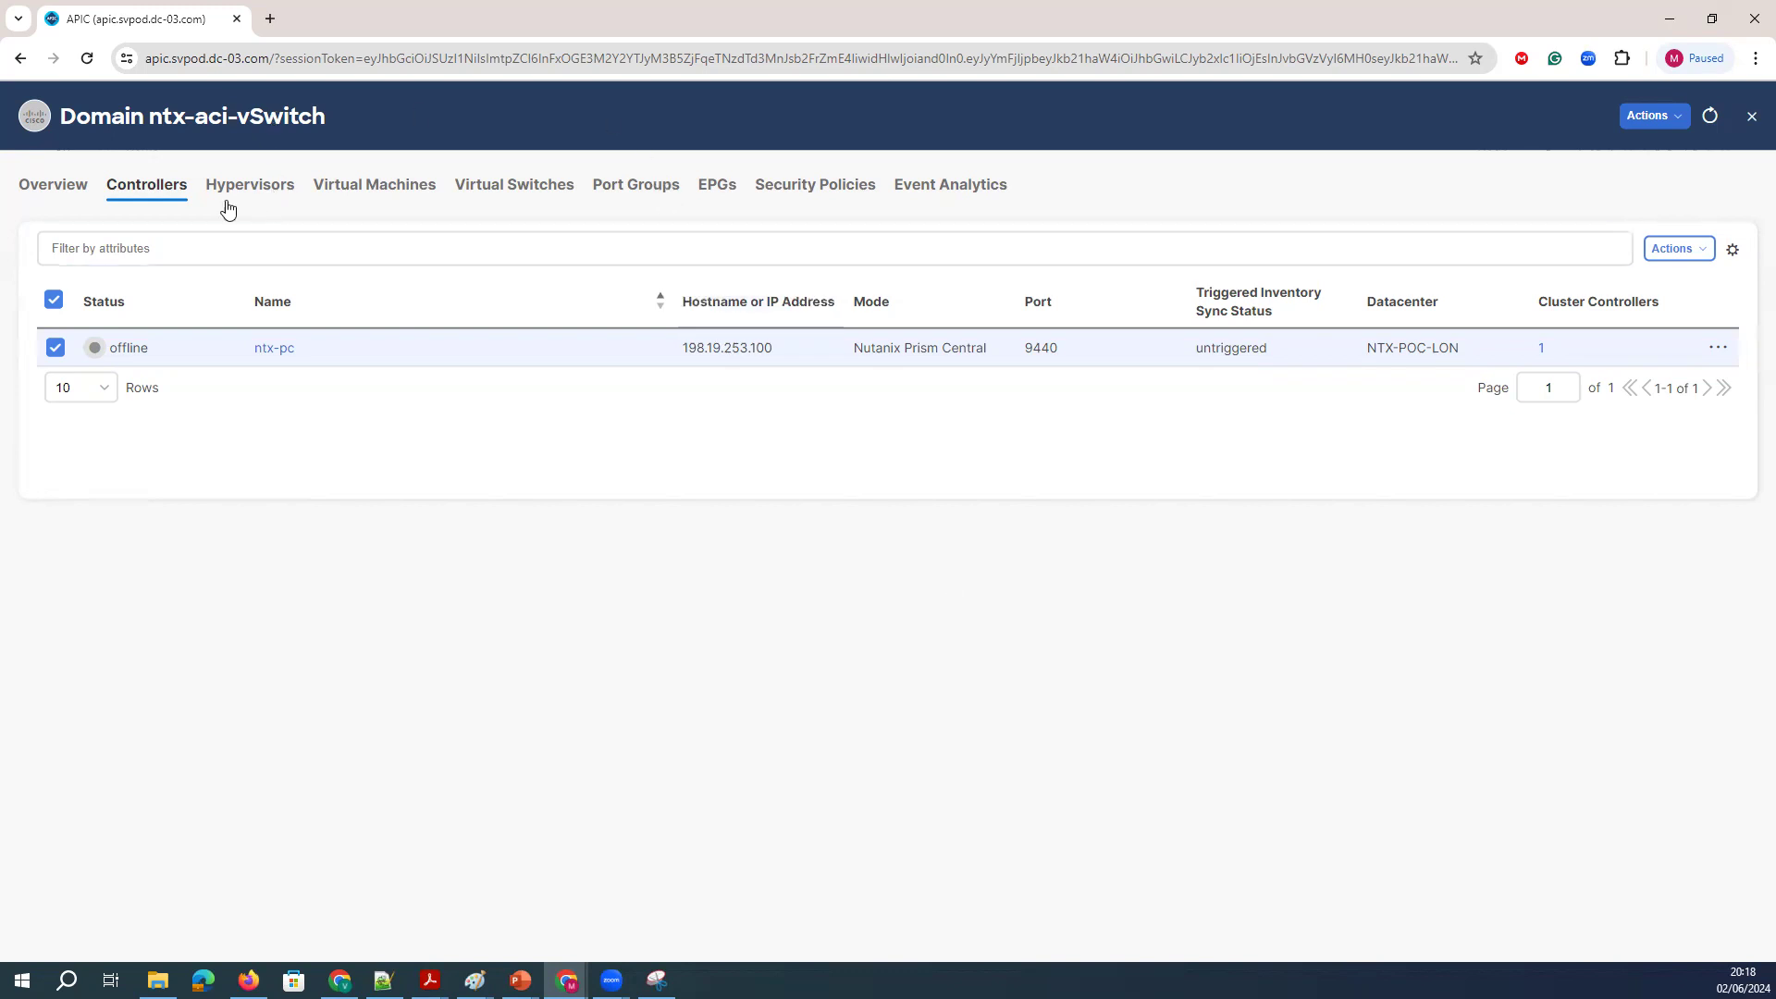
Review the domain's Hypervisors, Virtual Machines, Virtual Switches, Port Groups, EPGs and Security Policies views.
{"action": "left_click", "coordinate": [248, 194]}
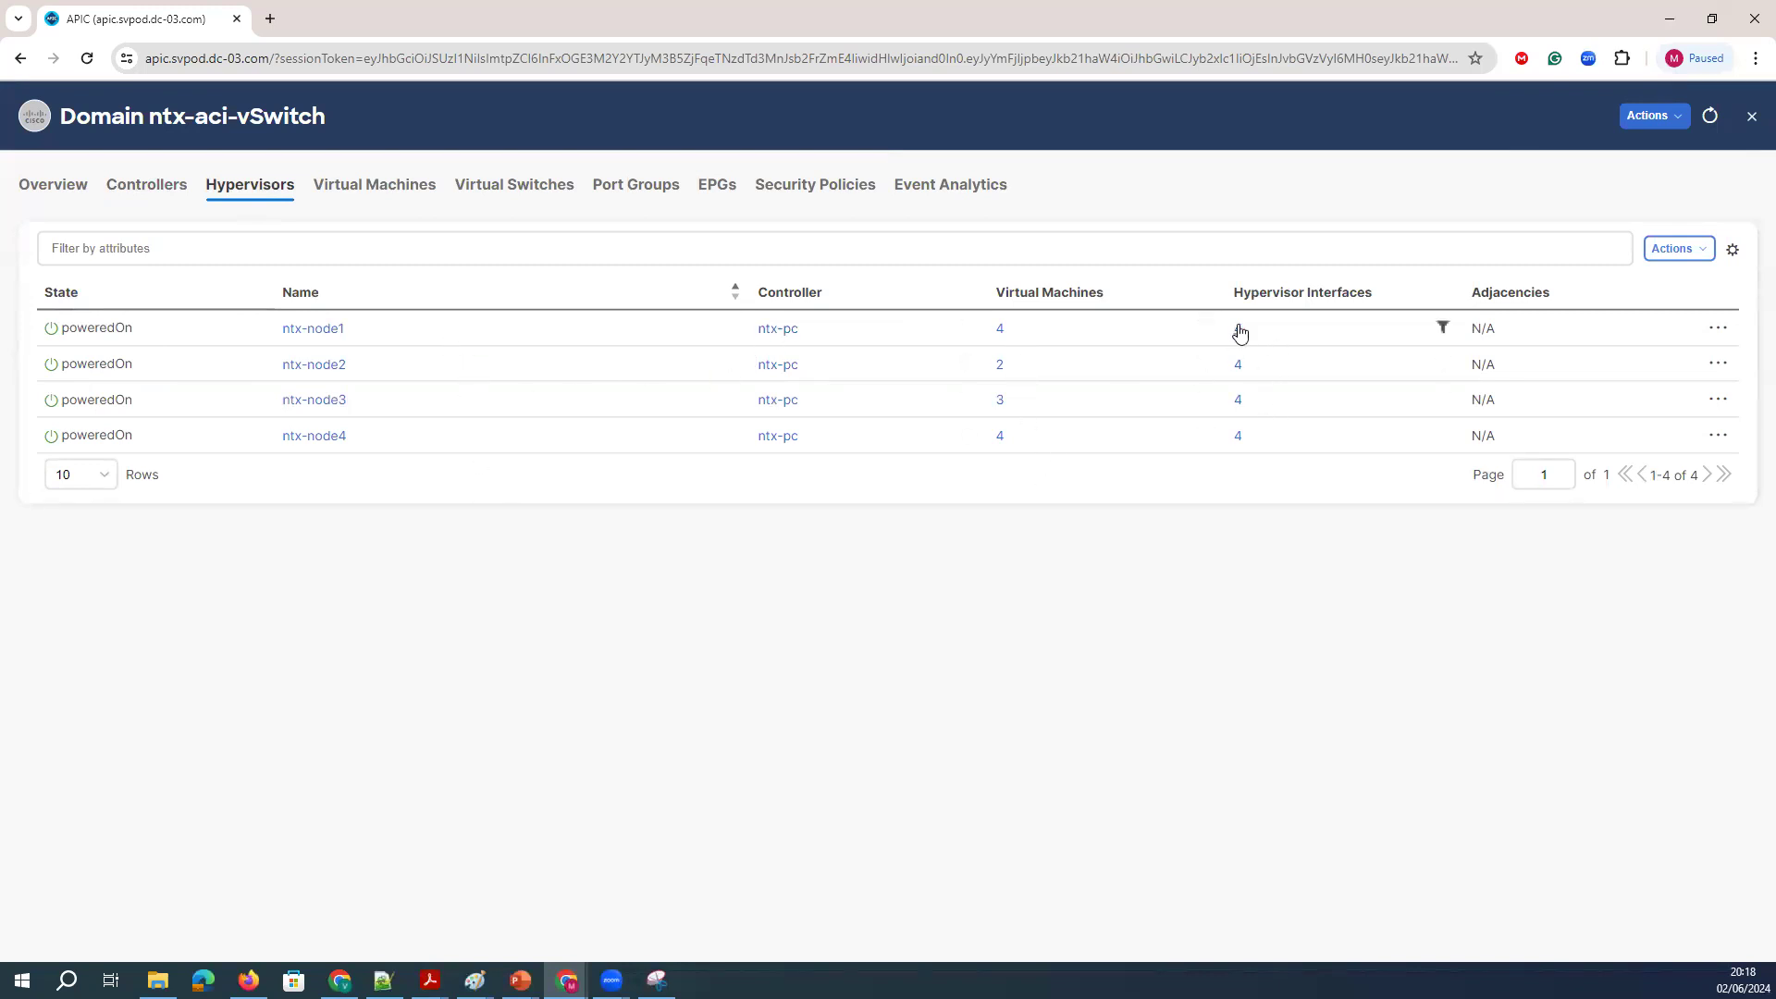
{"action": "left_click", "coordinate": [382, 190]}
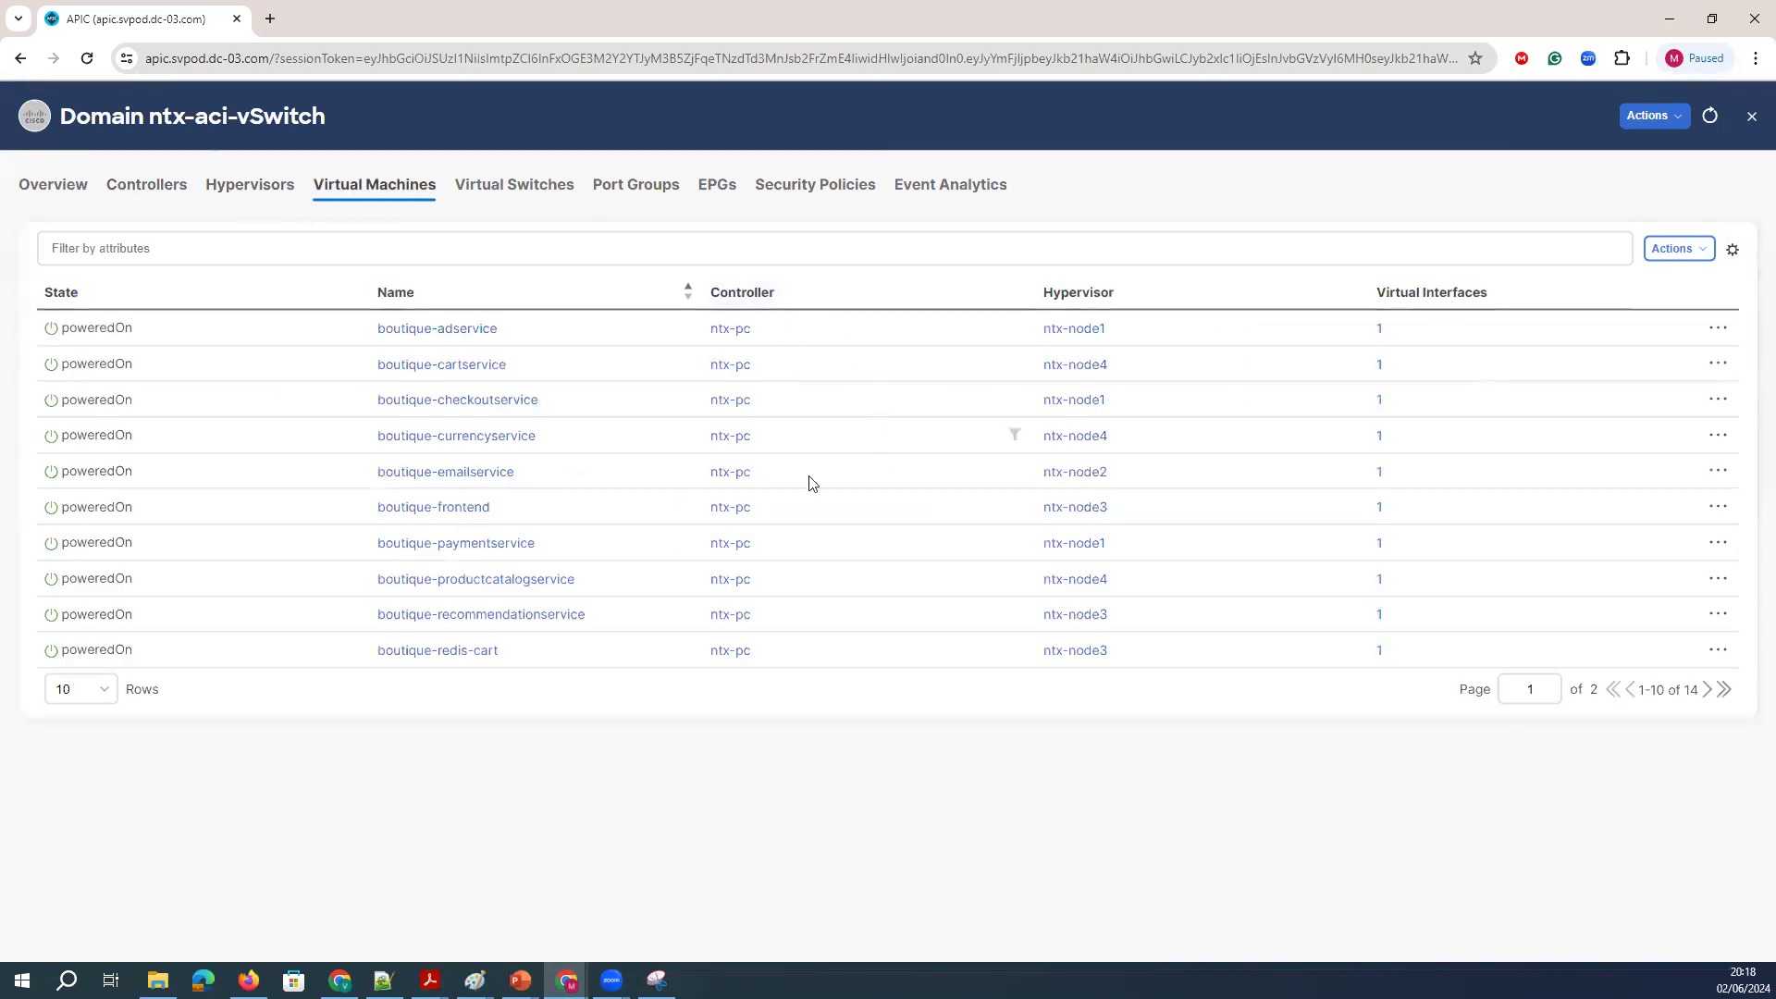
{"action": "left_click", "coordinate": [518, 188]}
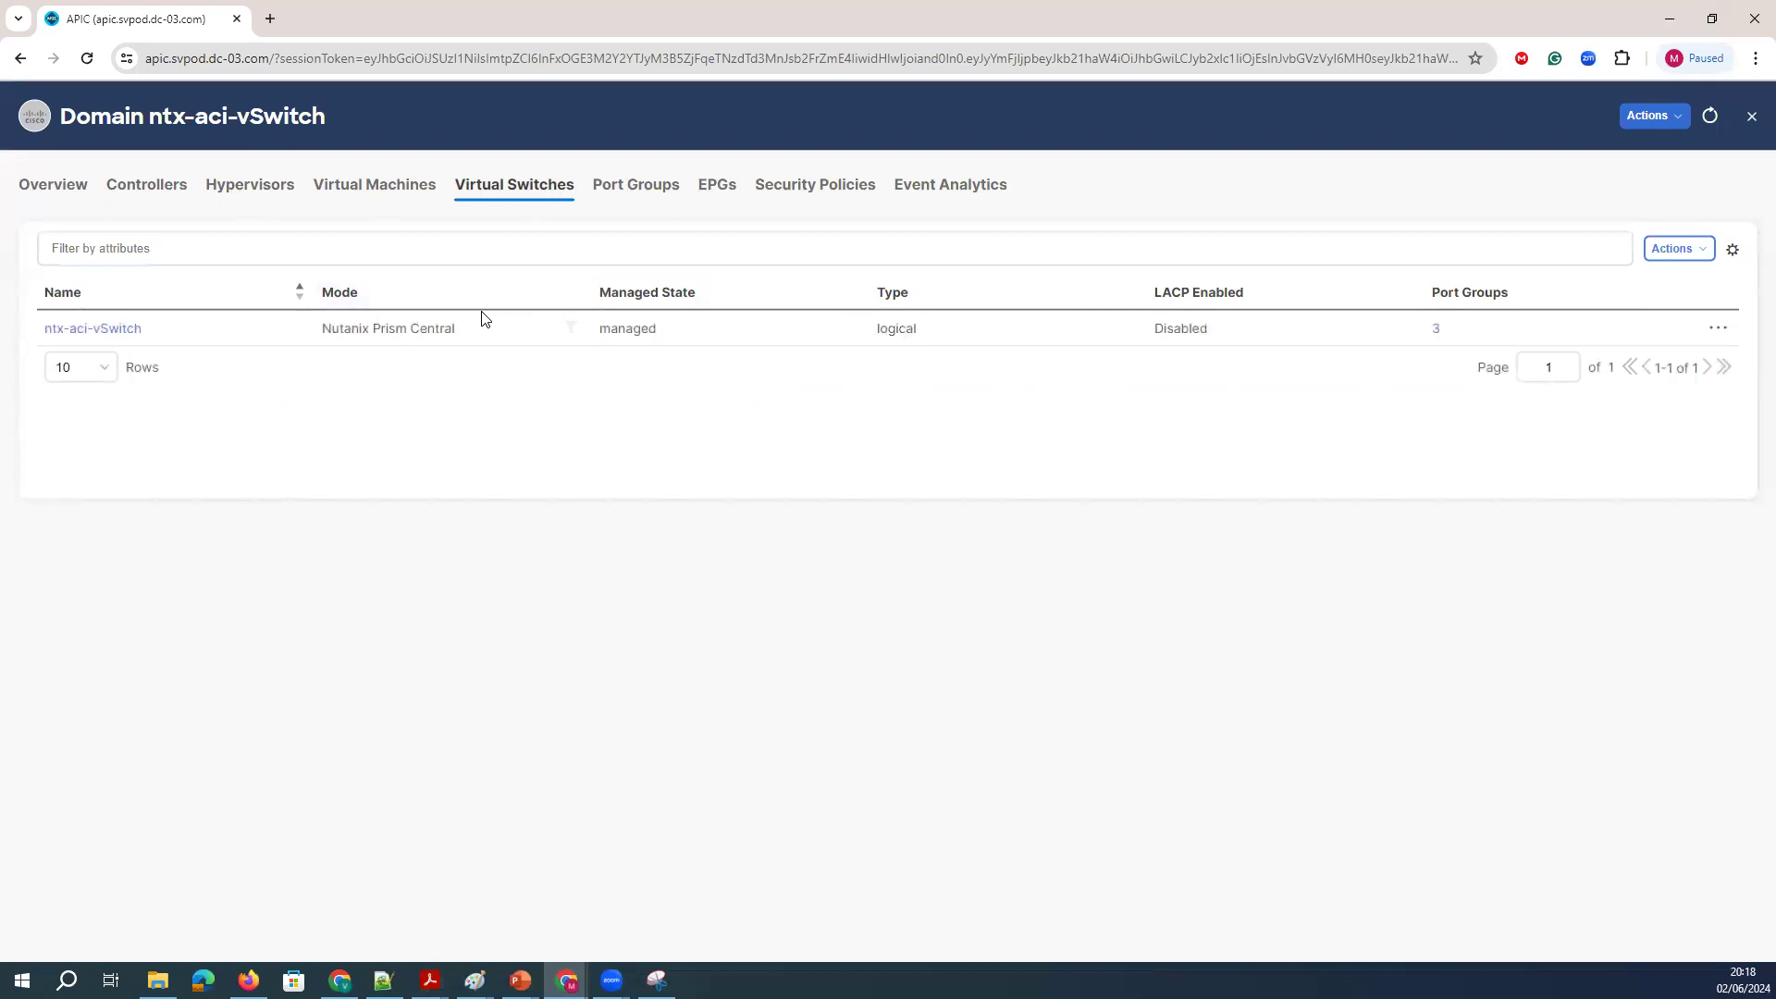
{"action": "left_click", "coordinate": [649, 191]}
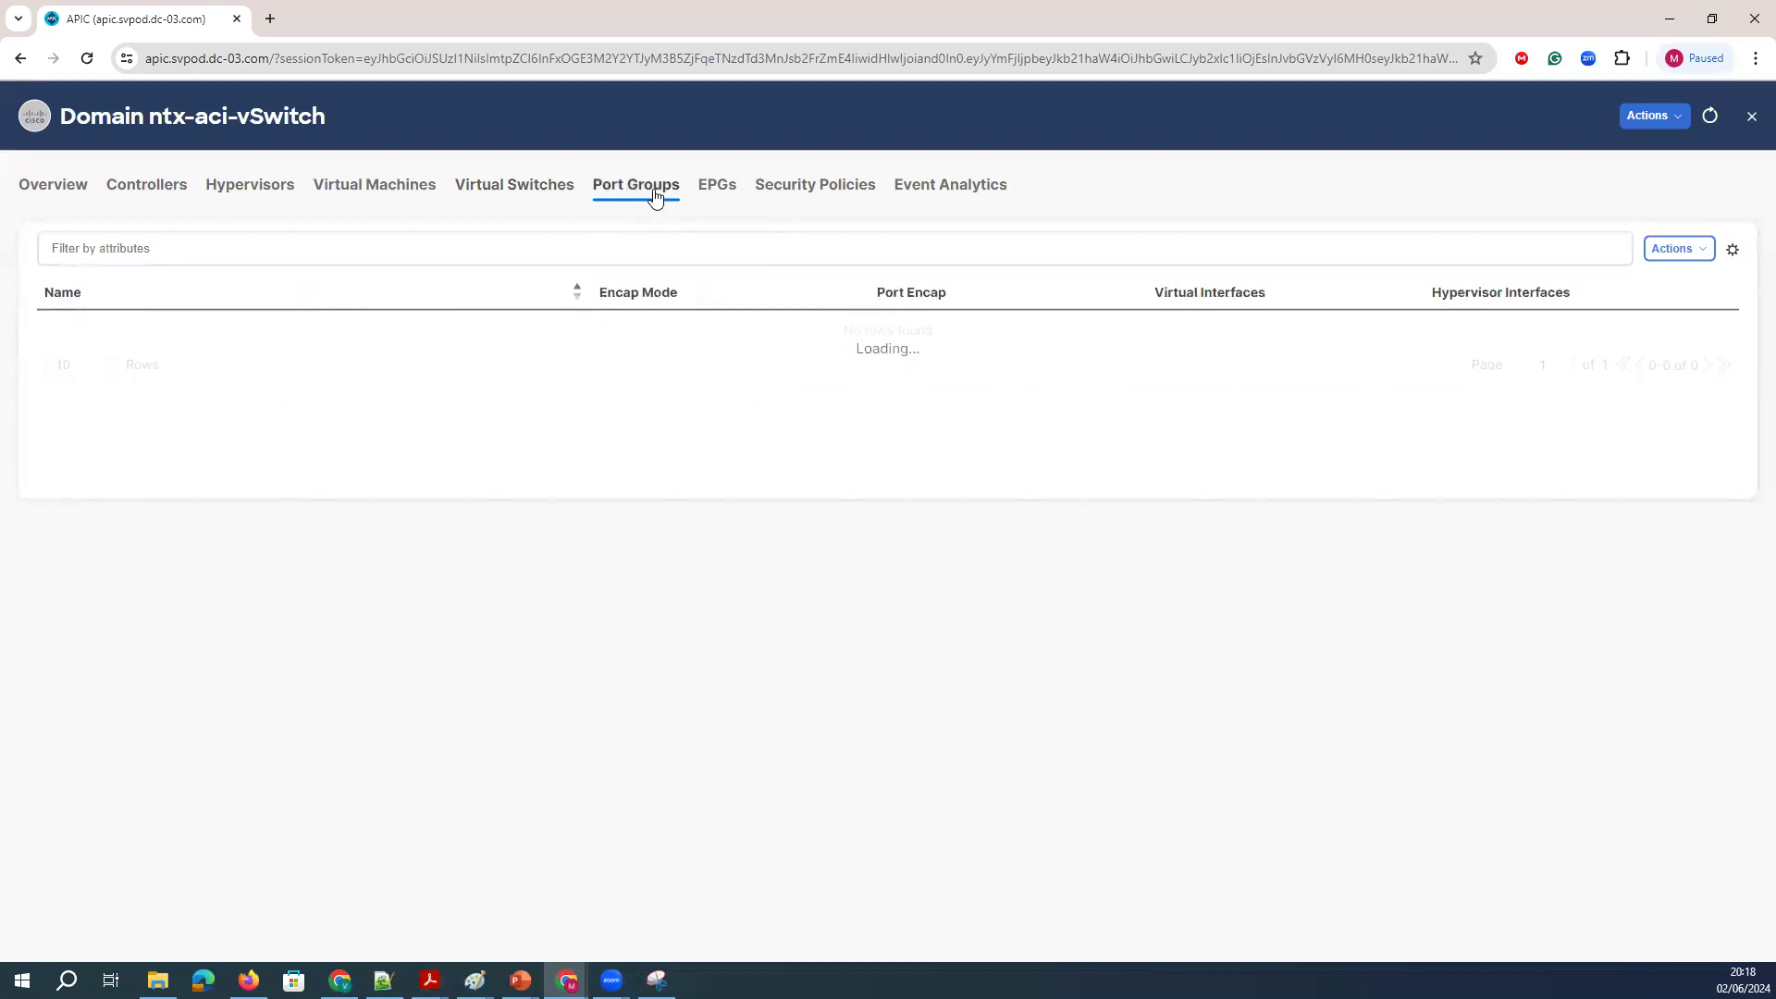
{"action": "left_click", "coordinate": [725, 192]}
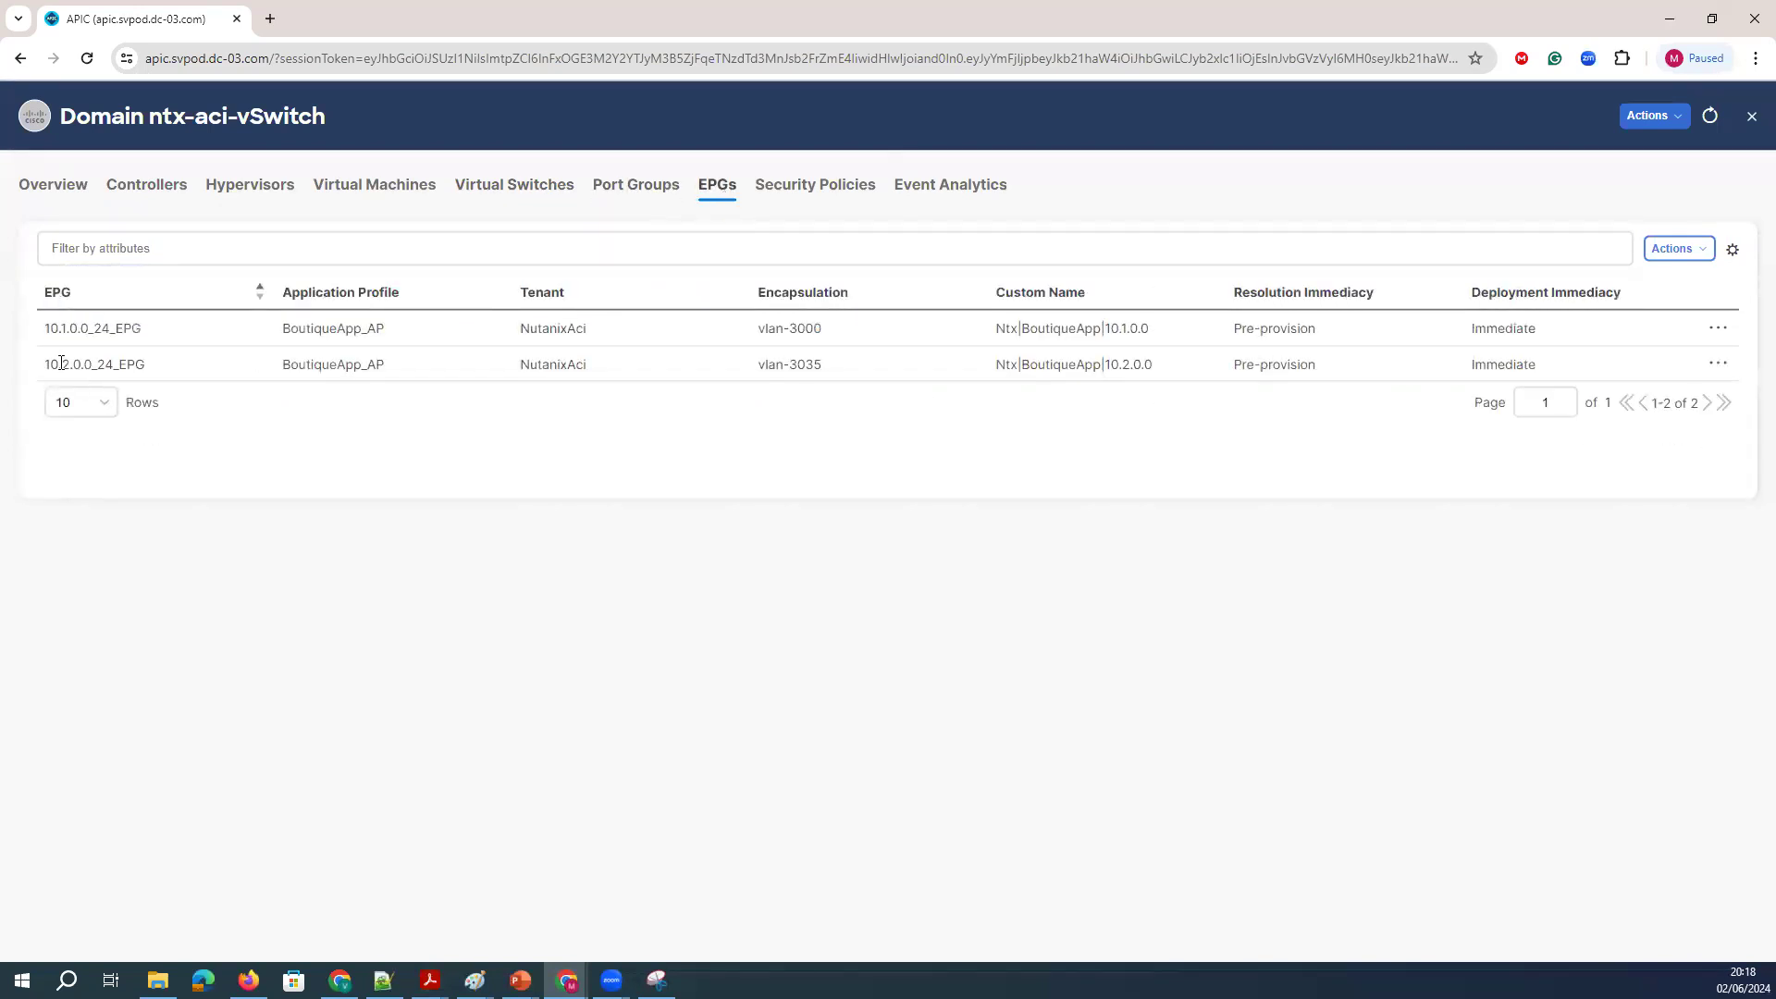
{"action": "left_click", "coordinate": [819, 188]}
{"action": "left_click", "coordinate": [1751, 117]}
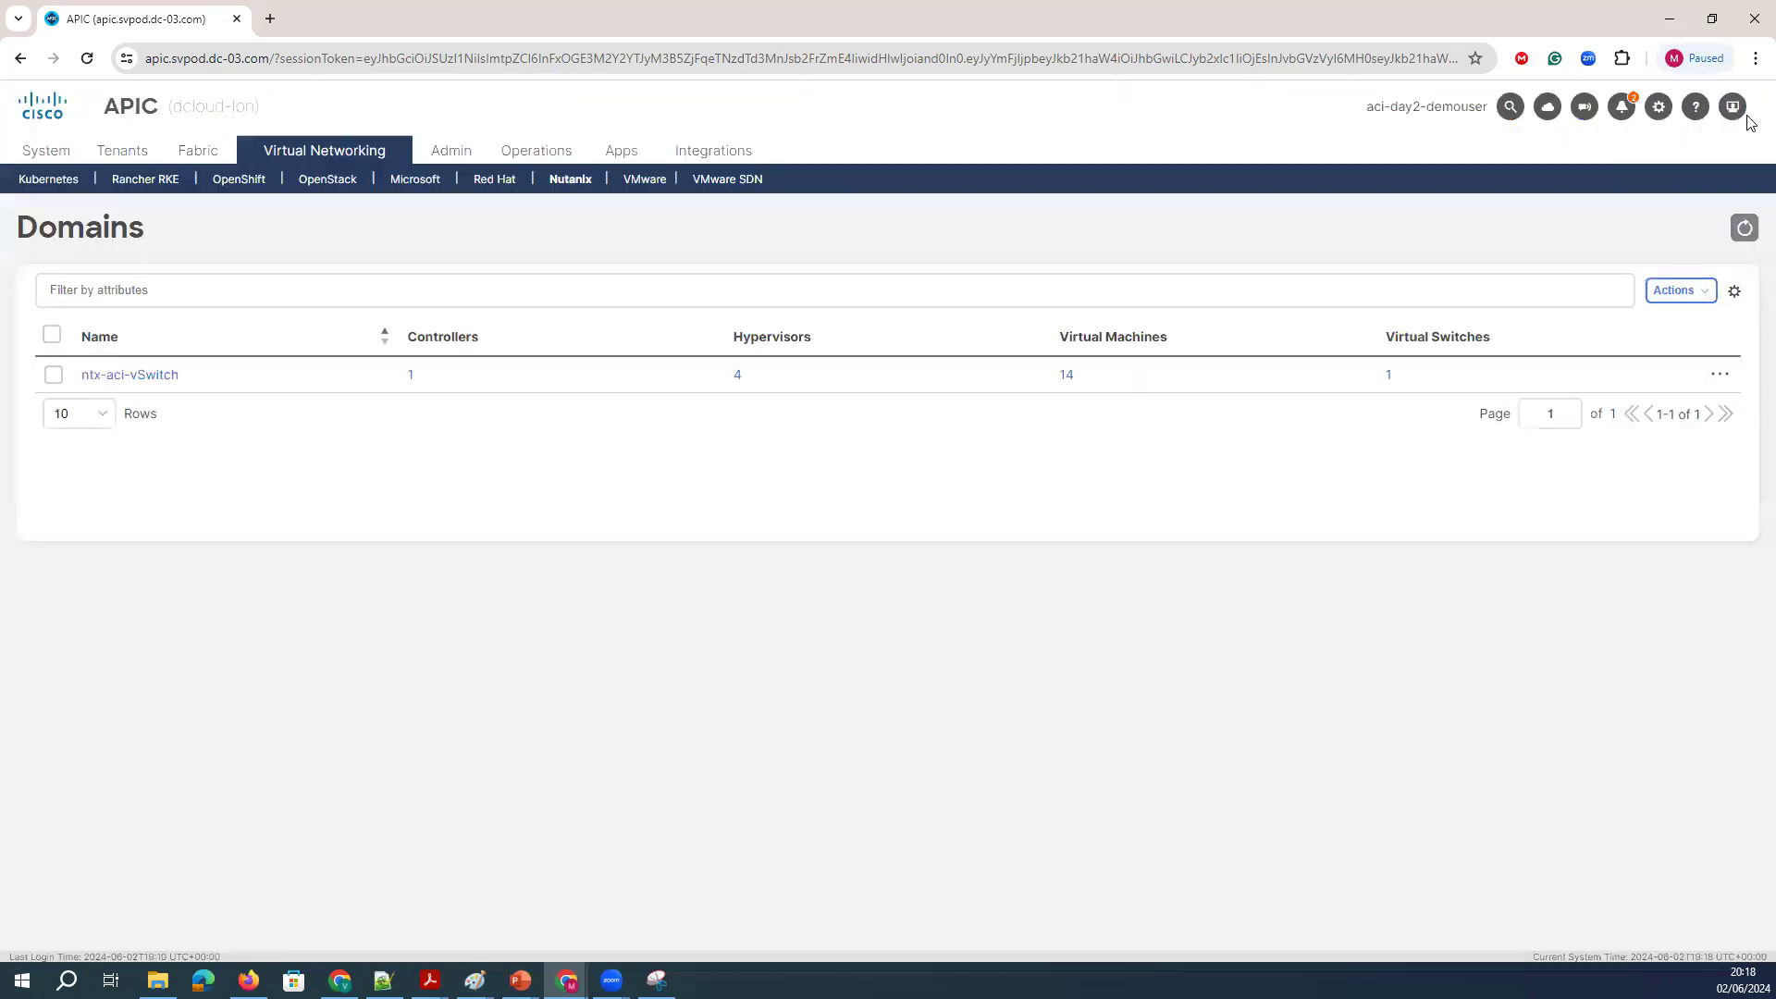
{"action": "left_click", "coordinate": [645, 179]}
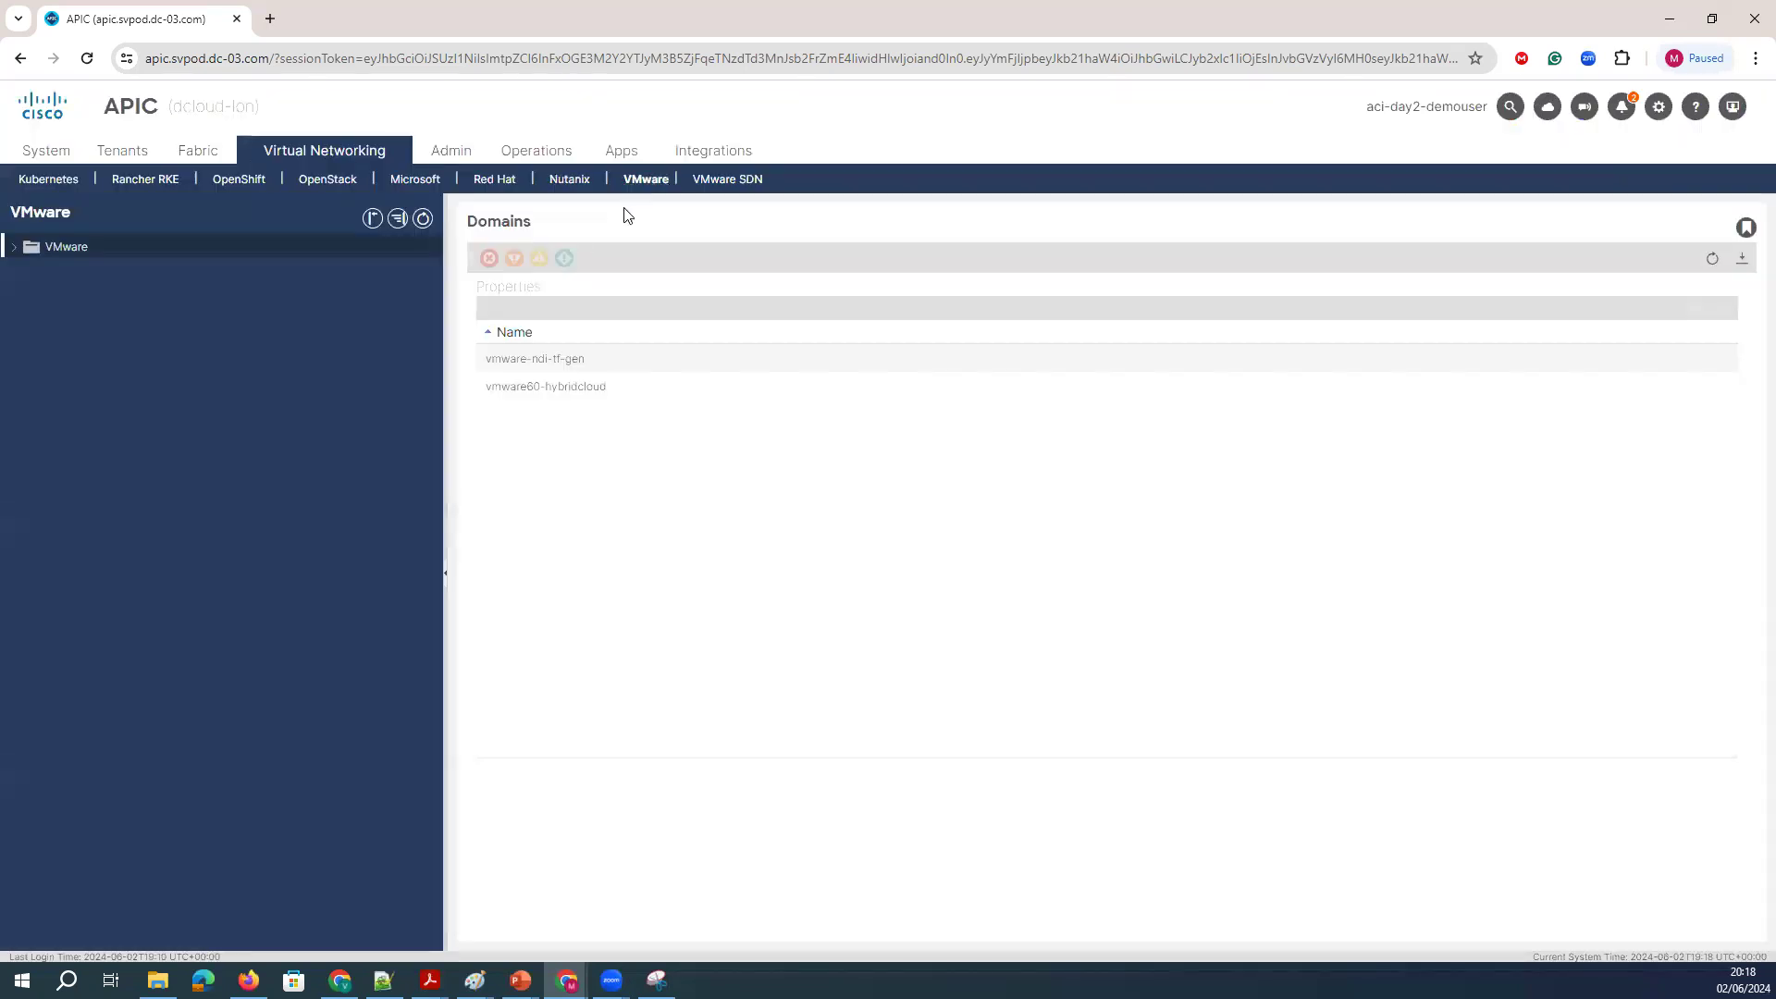
{"action": "left_click", "coordinate": [14, 246]}
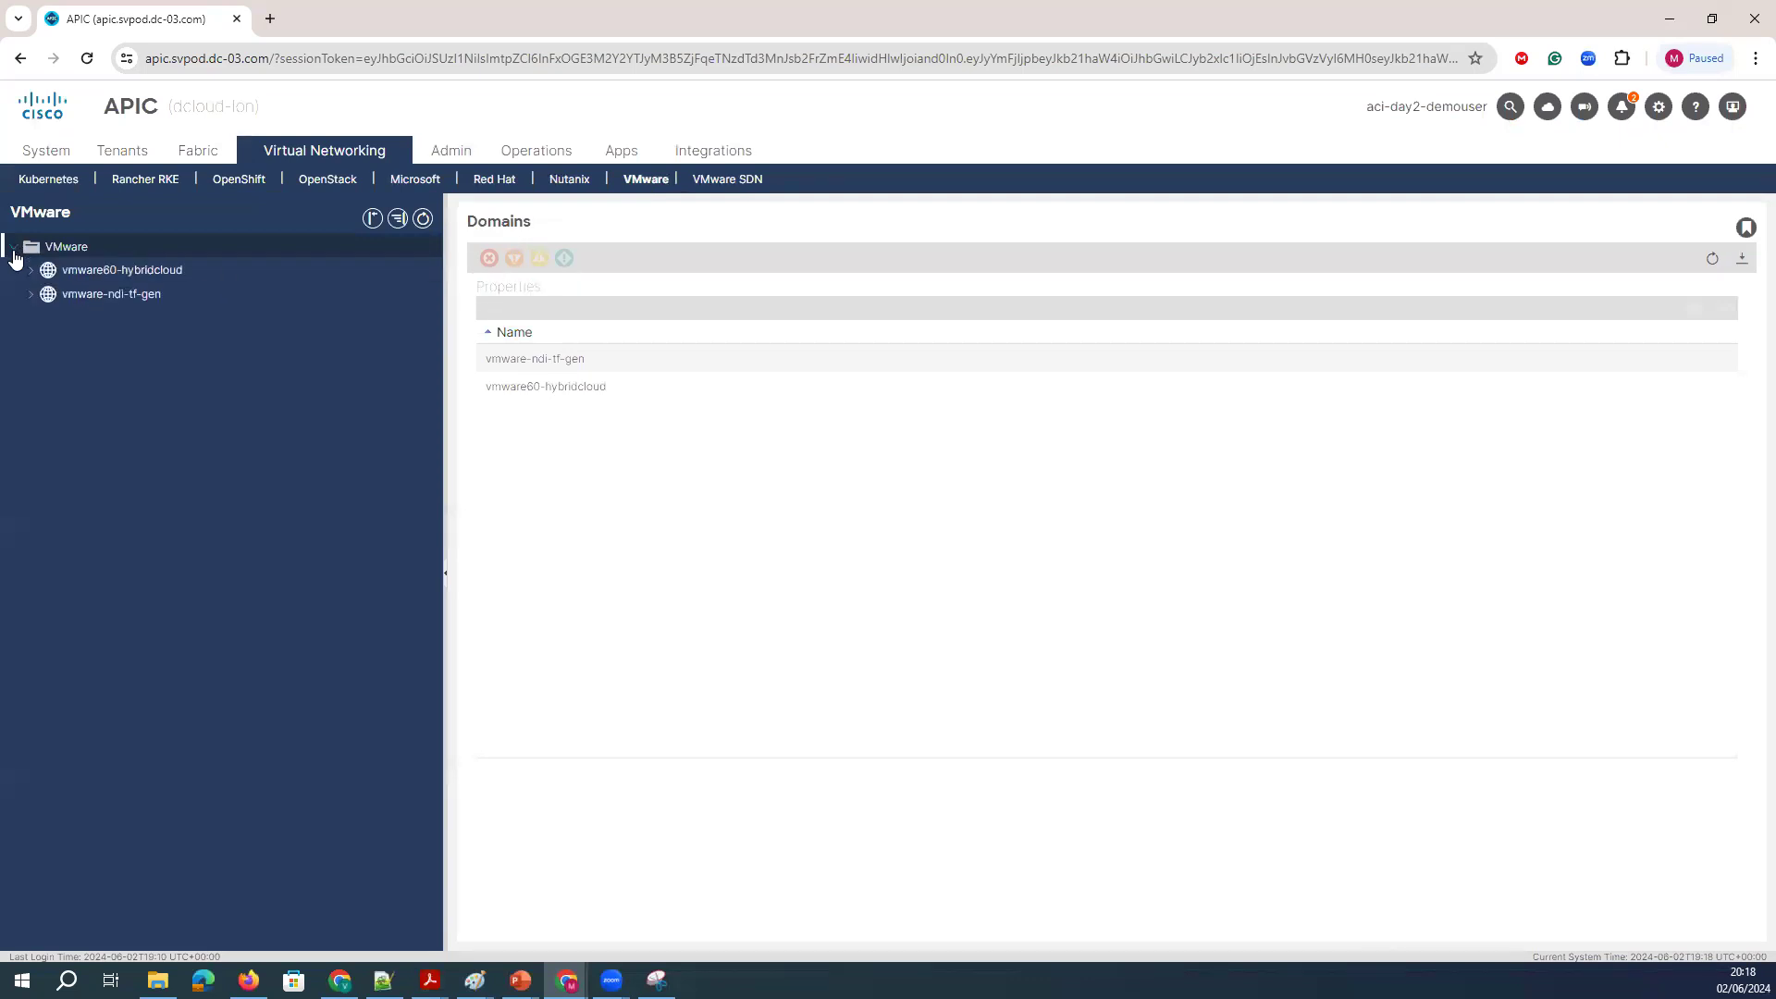
{"action": "left_click", "coordinate": [99, 270]}
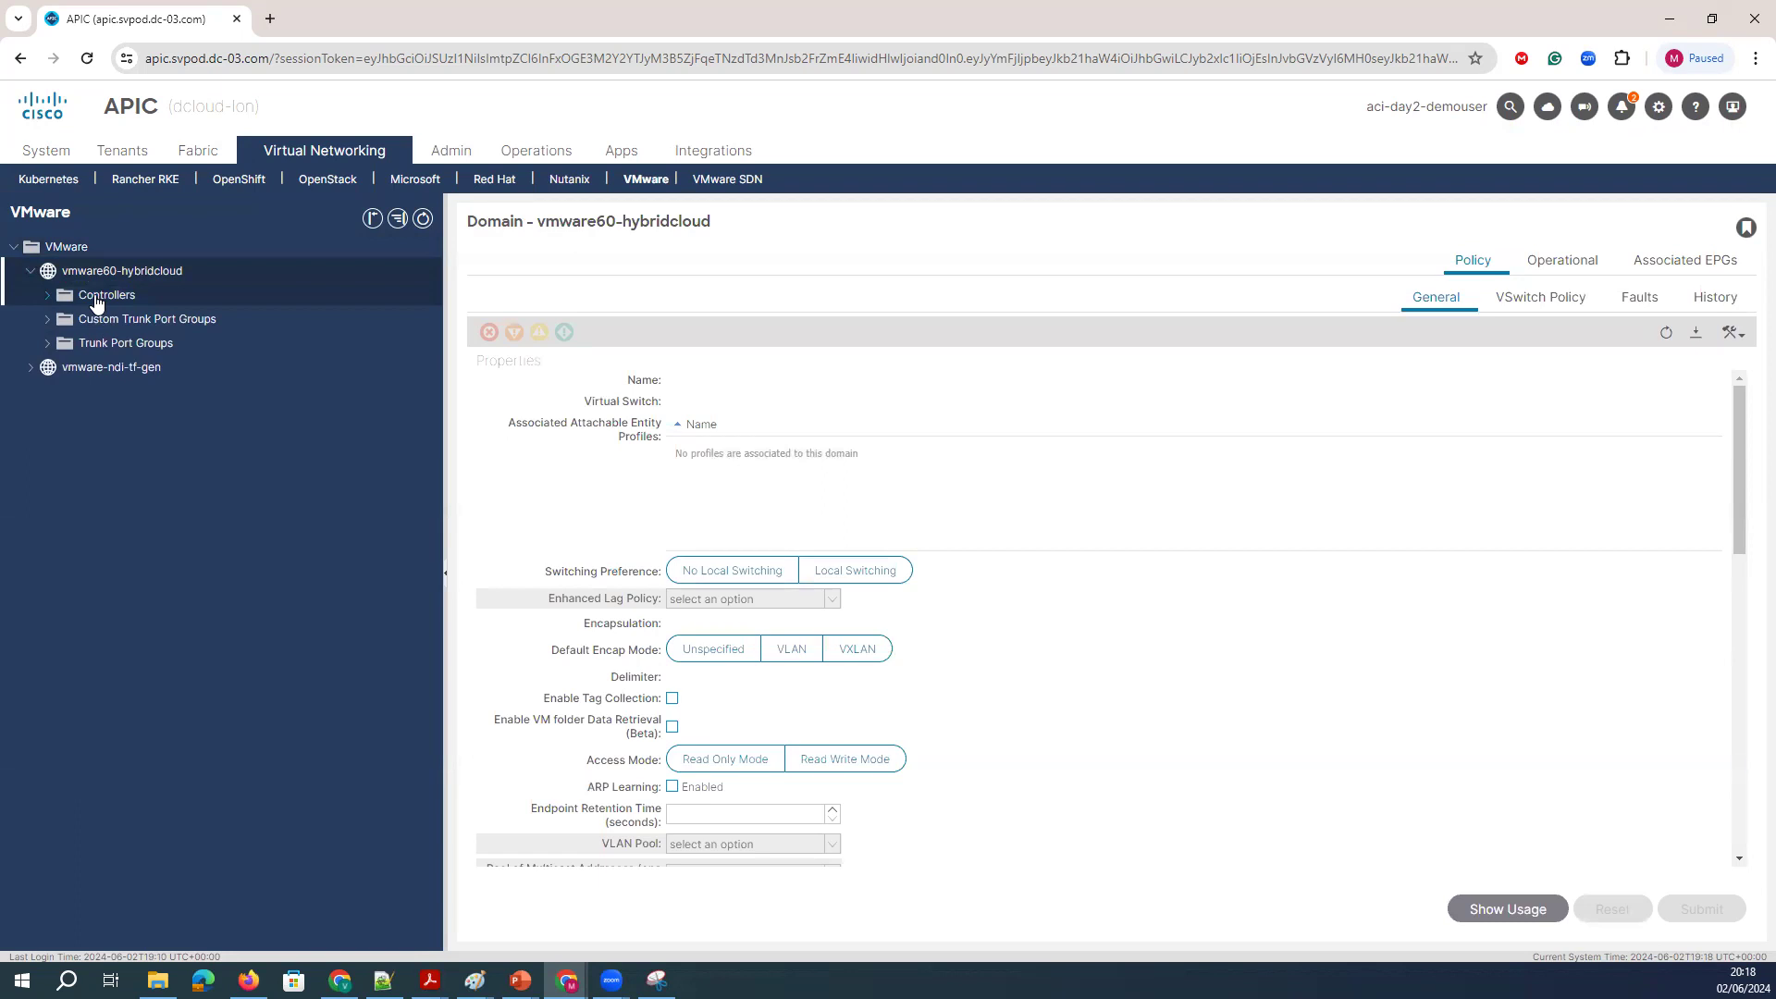
{"action": "left_click", "coordinate": [96, 298]}
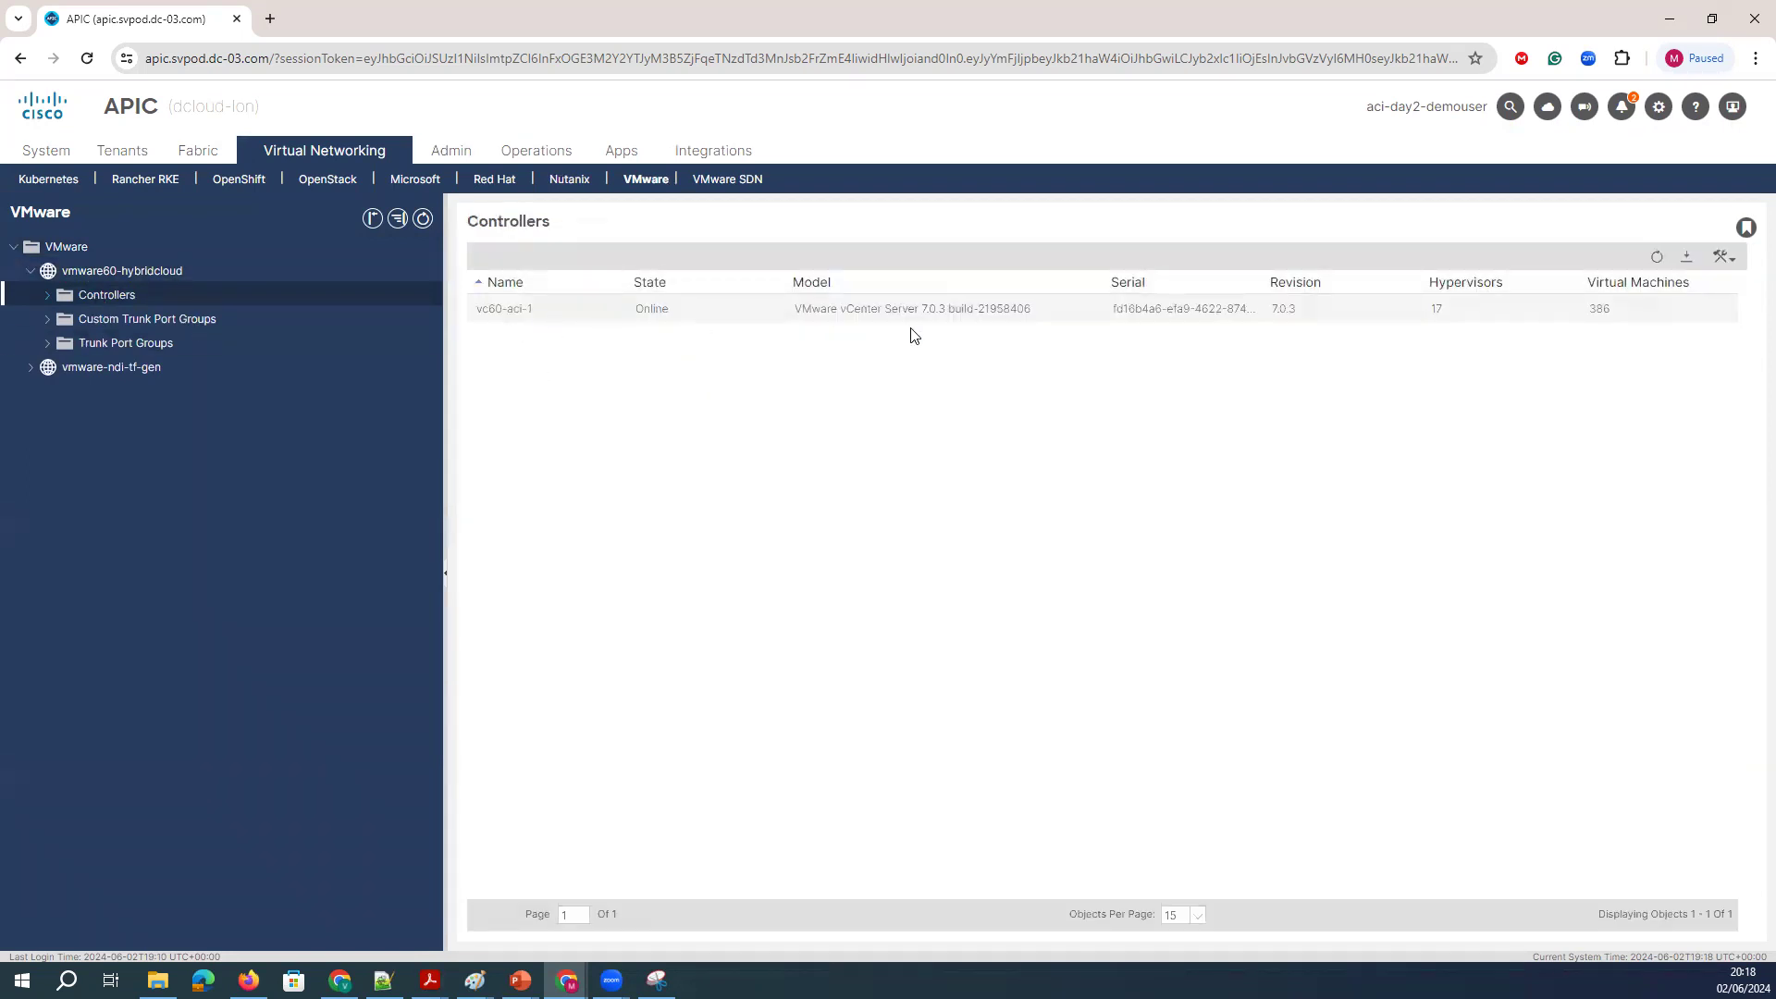
{"action": "left_click", "coordinate": [47, 294]}
{"action": "left_click", "coordinate": [57, 320]}
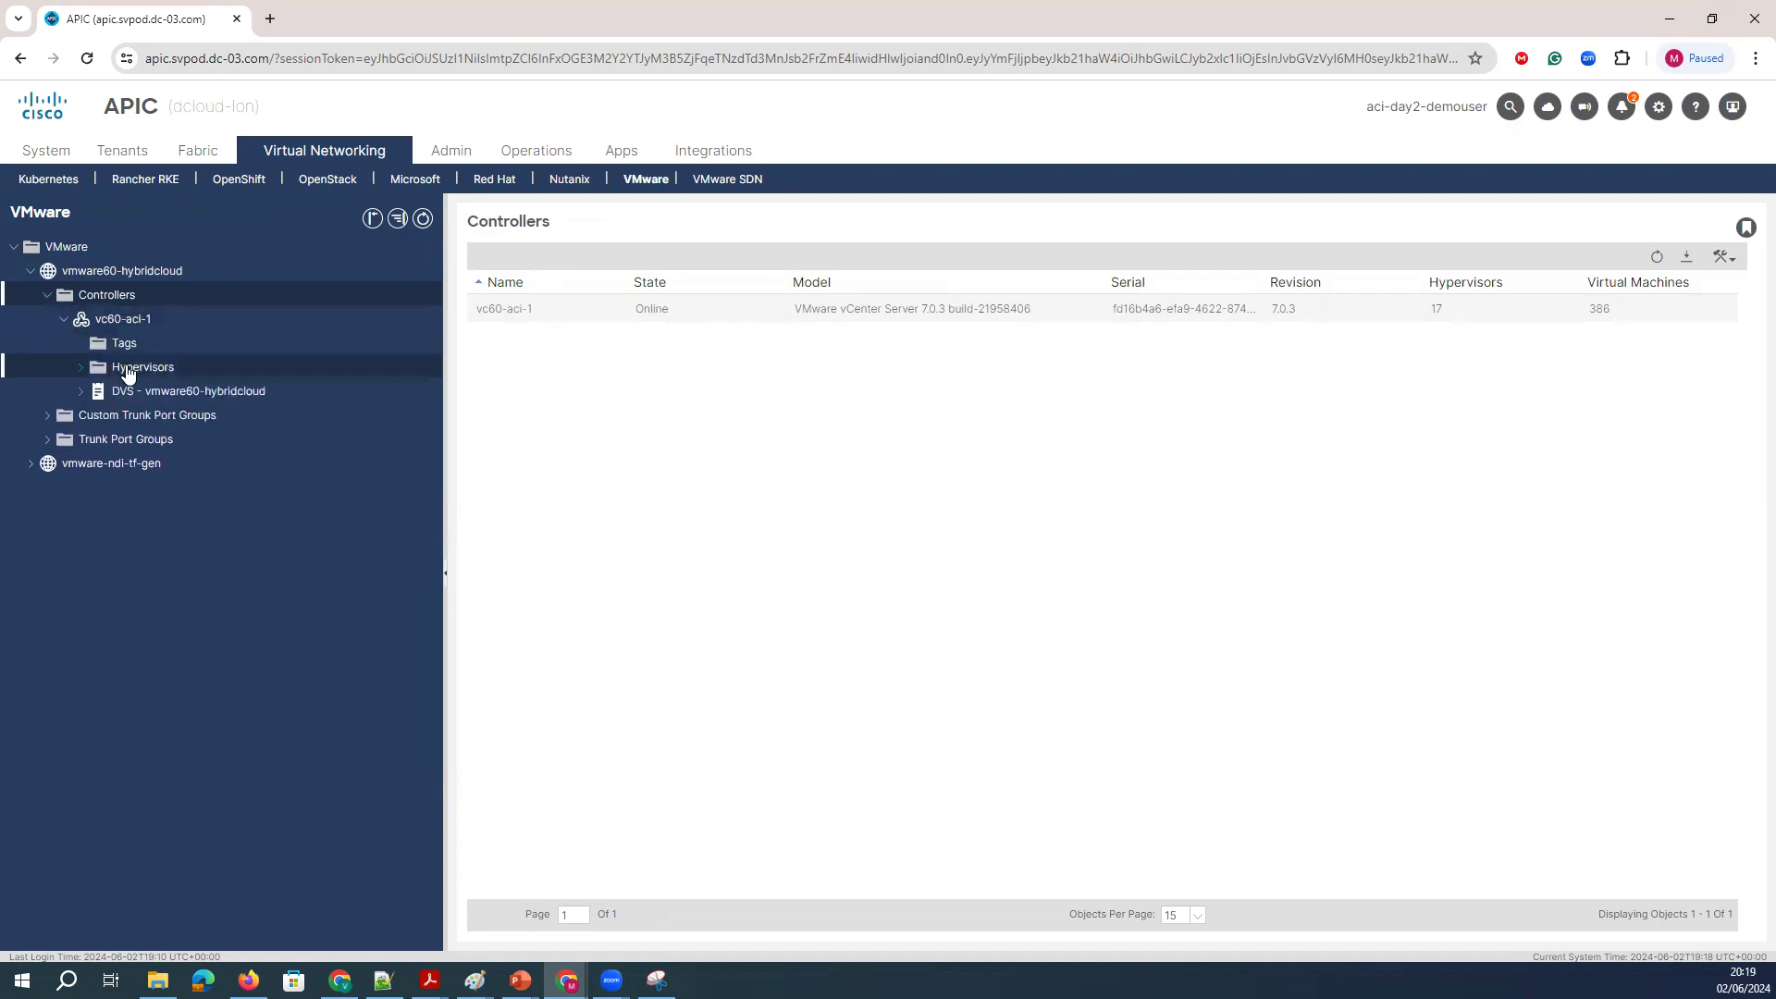
{"action": "left_click", "coordinate": [82, 370]}
{"action": "left_click", "coordinate": [81, 369]}
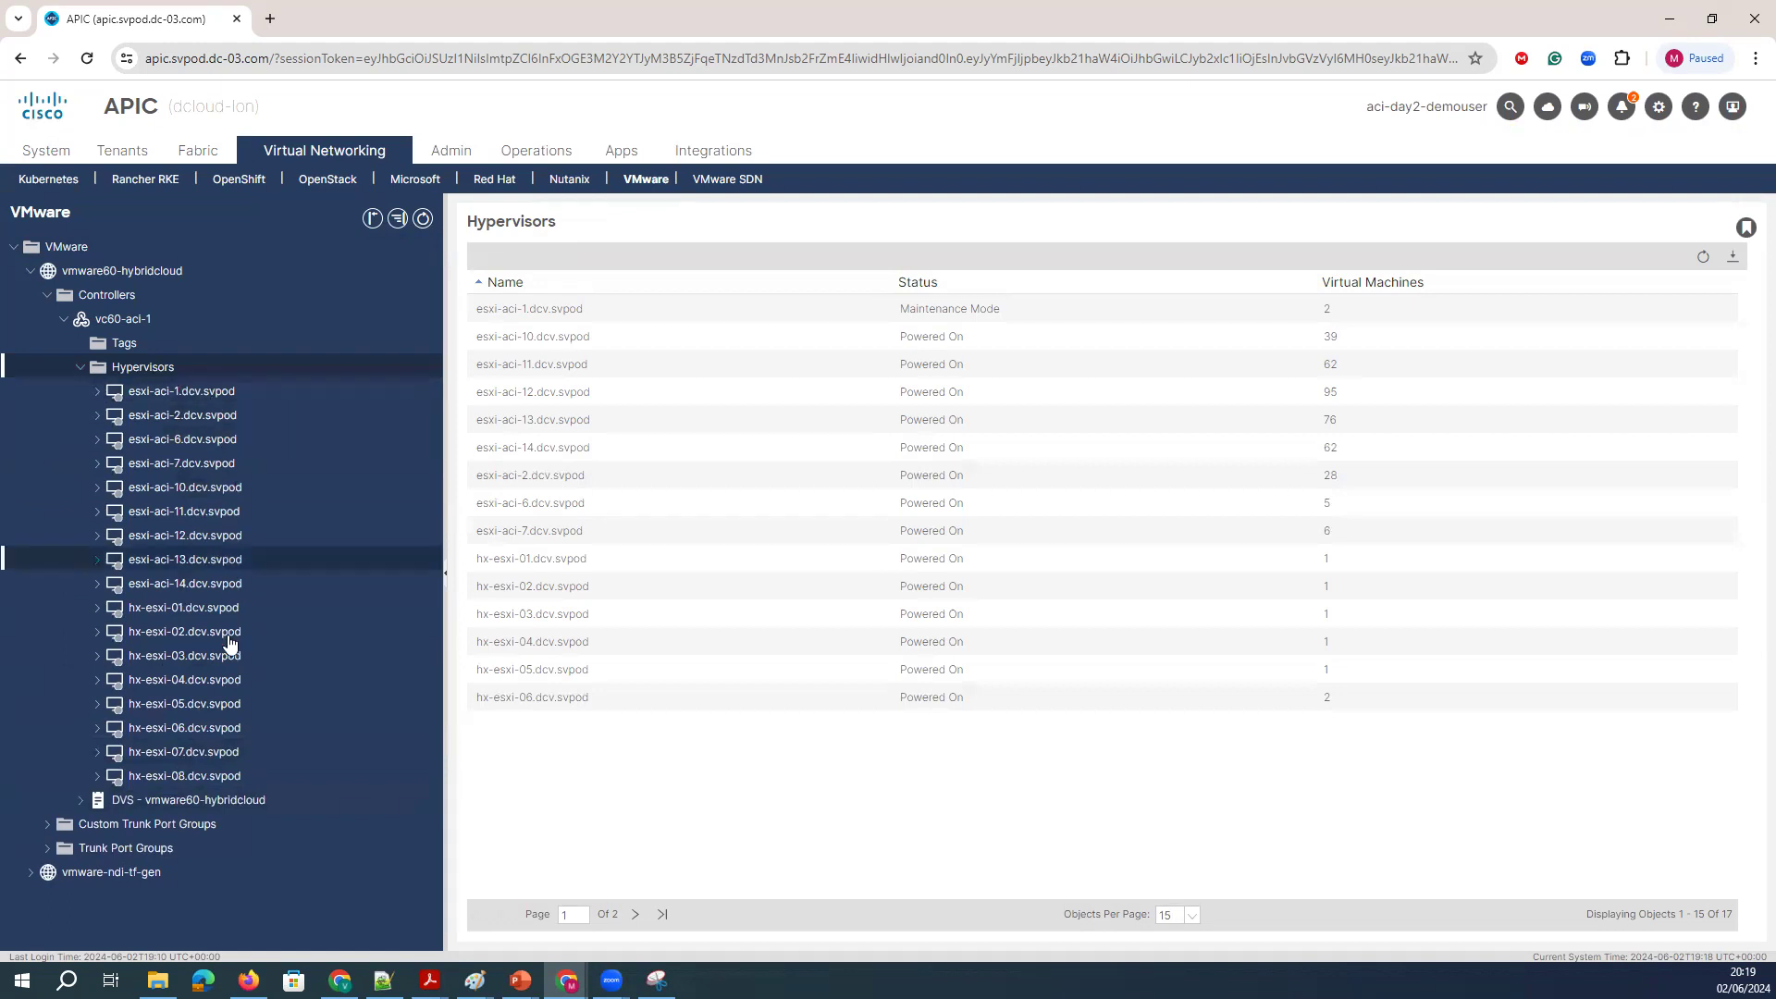
{"action": "left_click", "coordinate": [185, 511]}
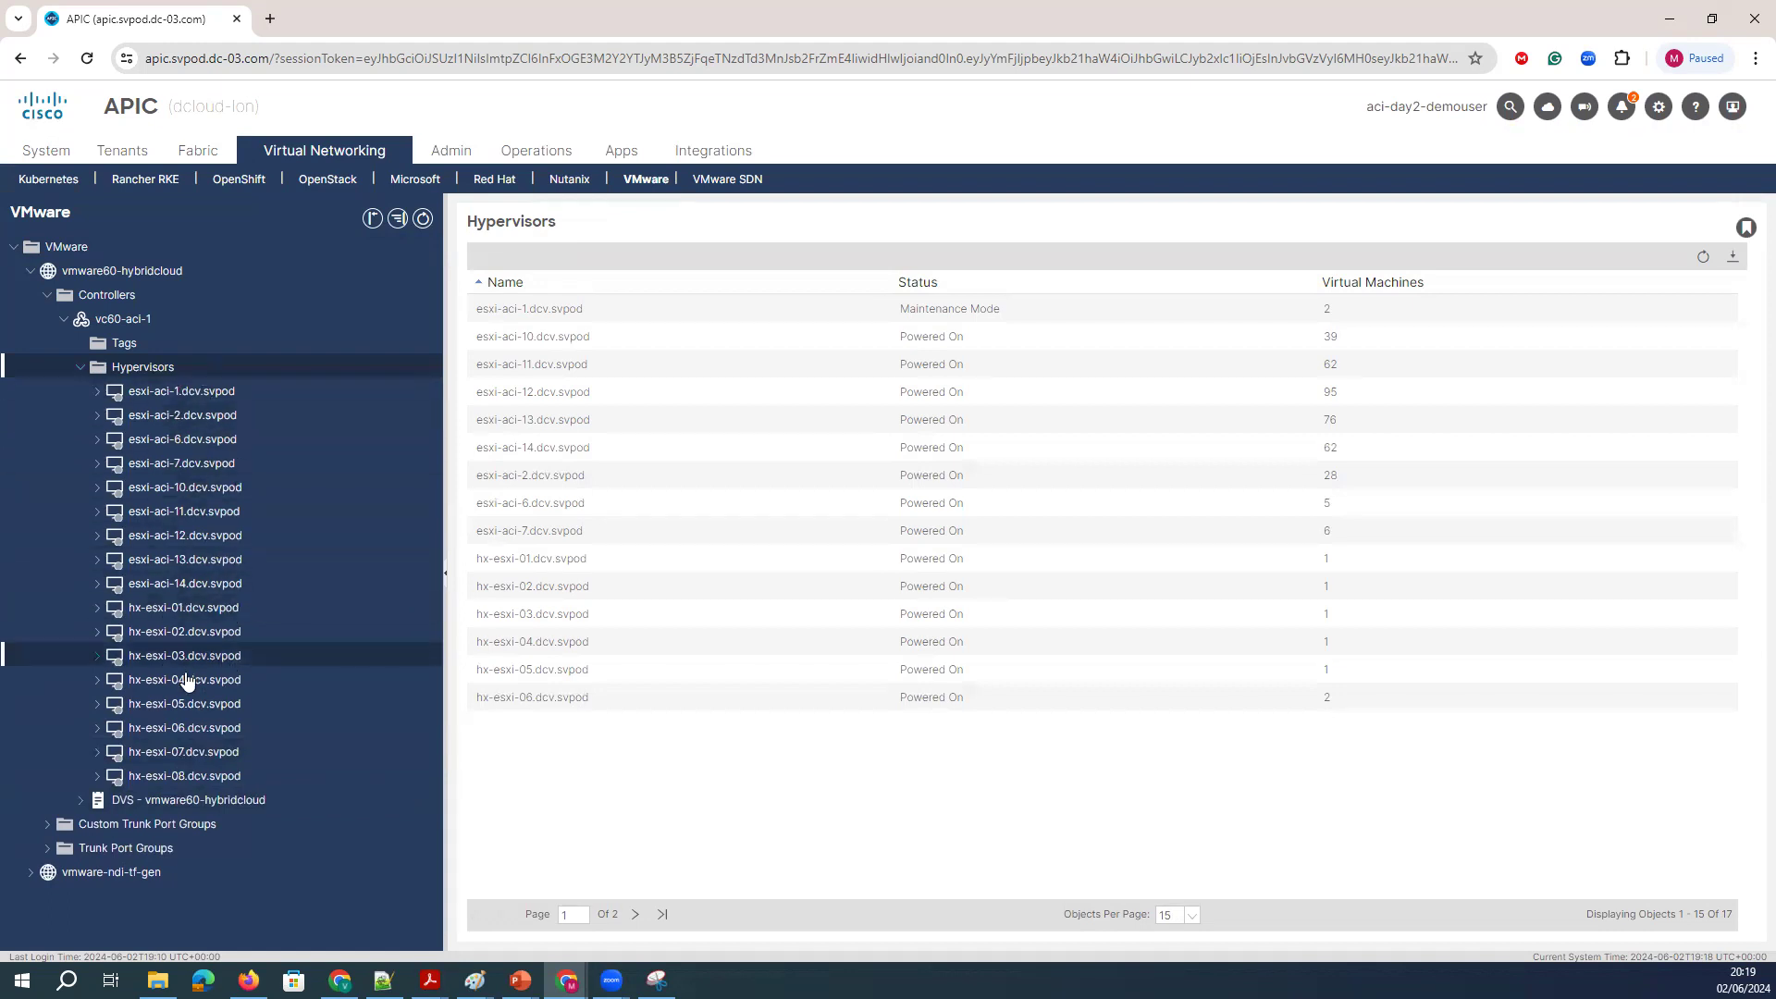
{"action": "left_click", "coordinate": [128, 801]}
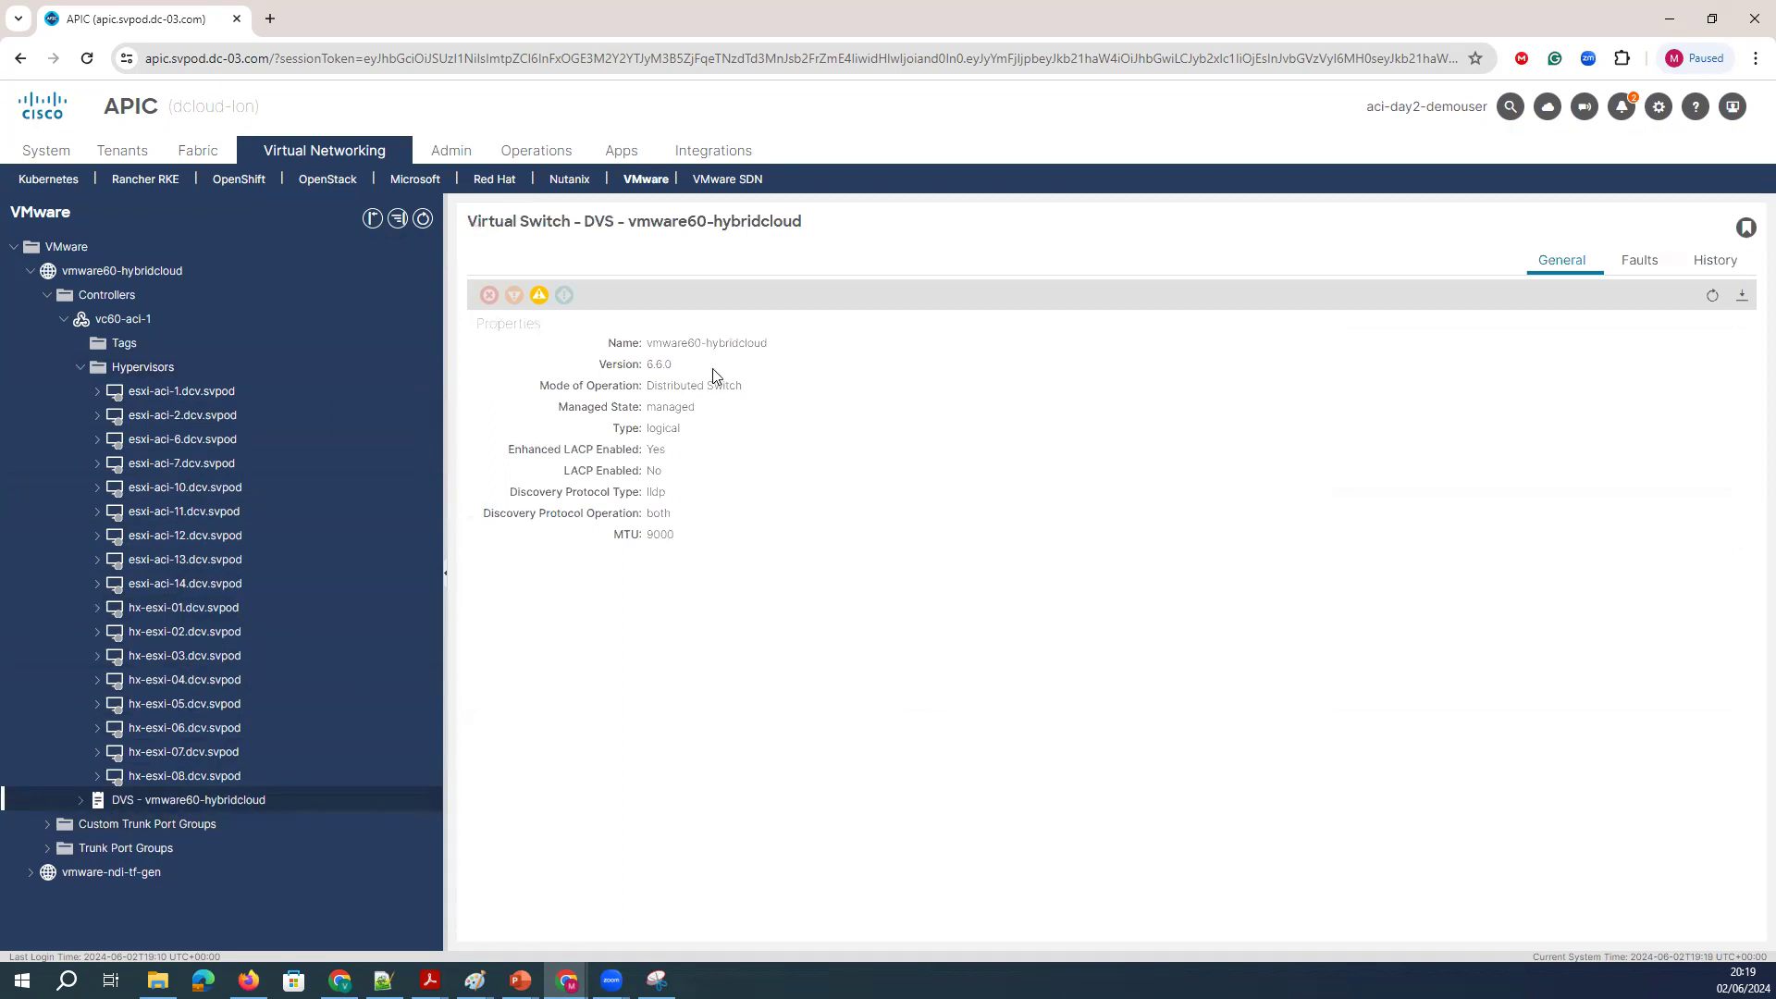
{"action": "left_click_drag", "start_coordinate": [740, 382], "coordinate": [647, 385]}
{"action": "left_click", "coordinate": [120, 797]}
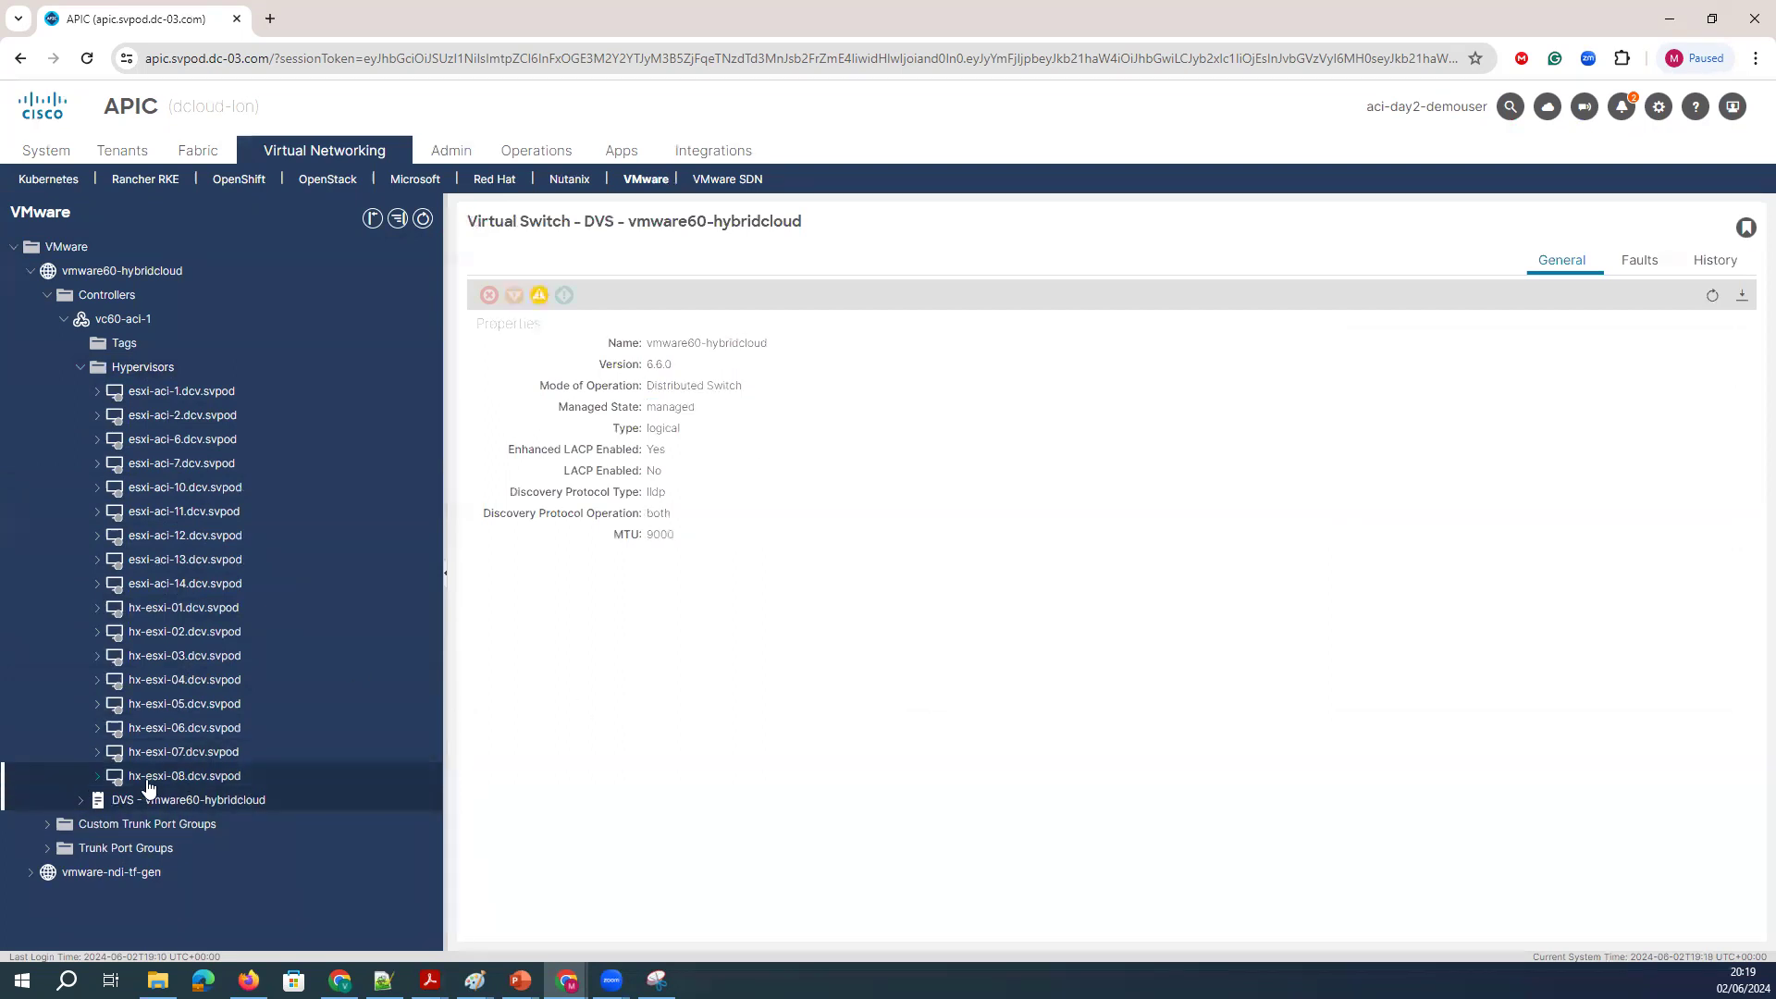
{"action": "left_click", "coordinate": [80, 799]}
{"action": "left_click", "coordinate": [120, 824]}
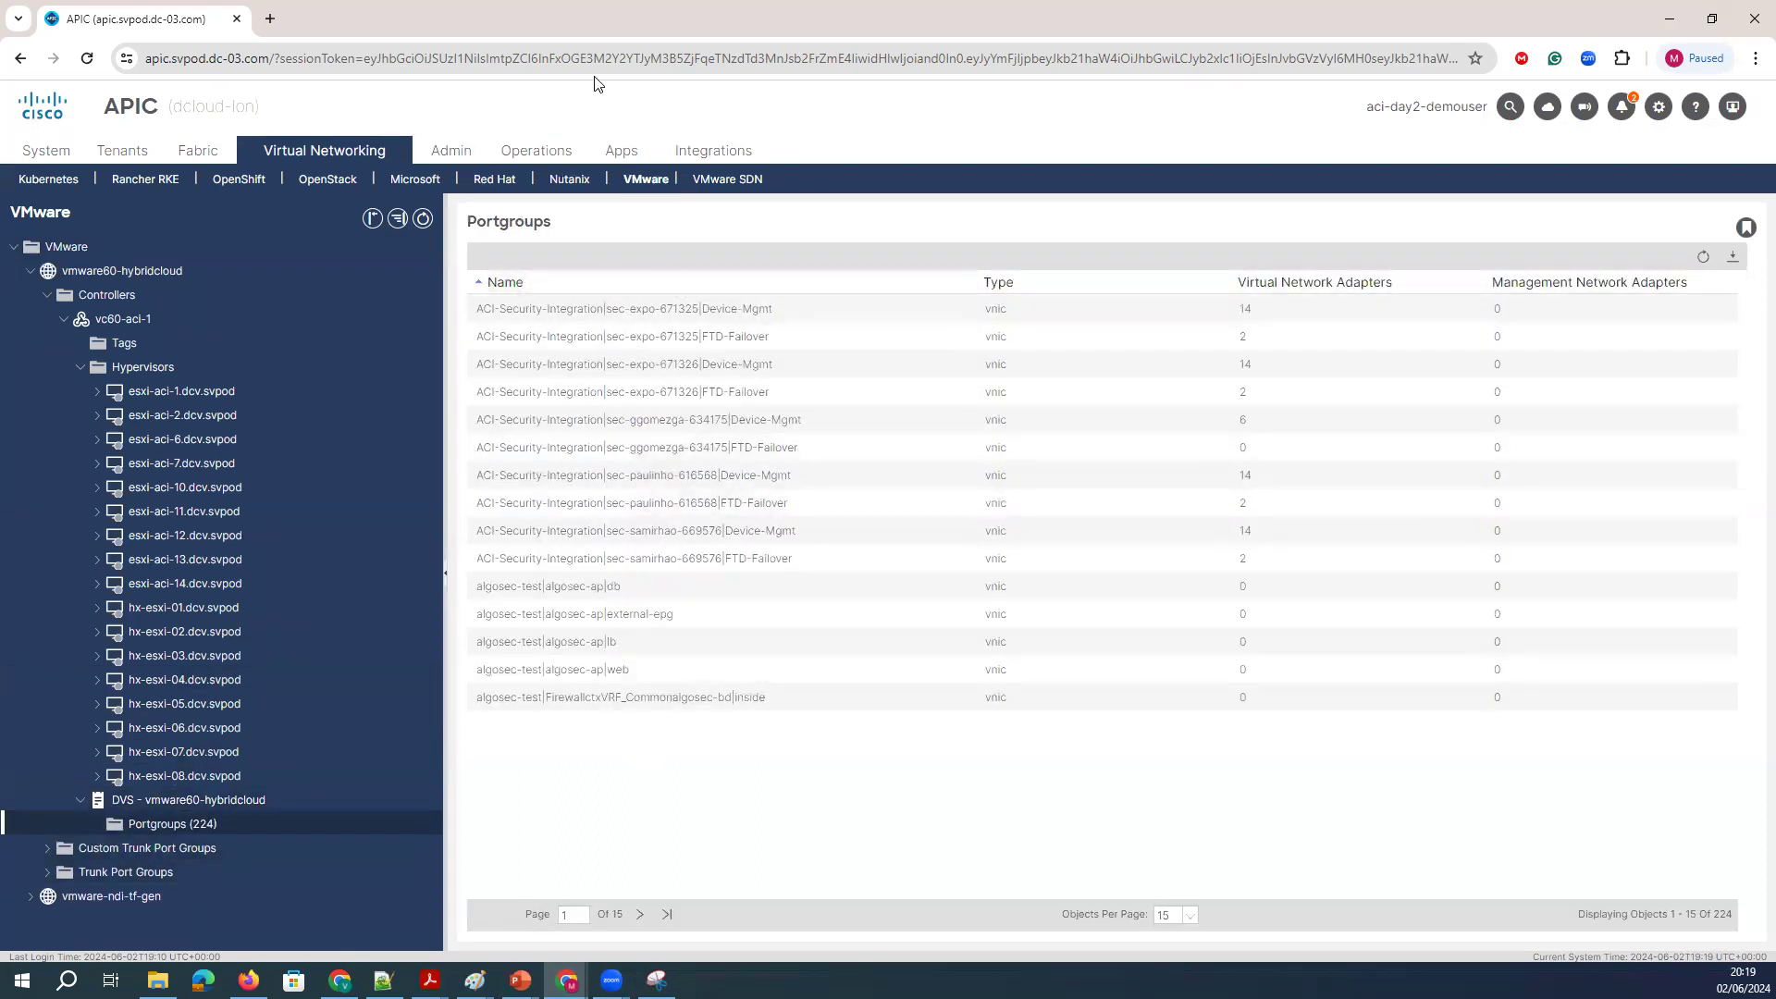
{"action": "left_click", "coordinate": [566, 182]}
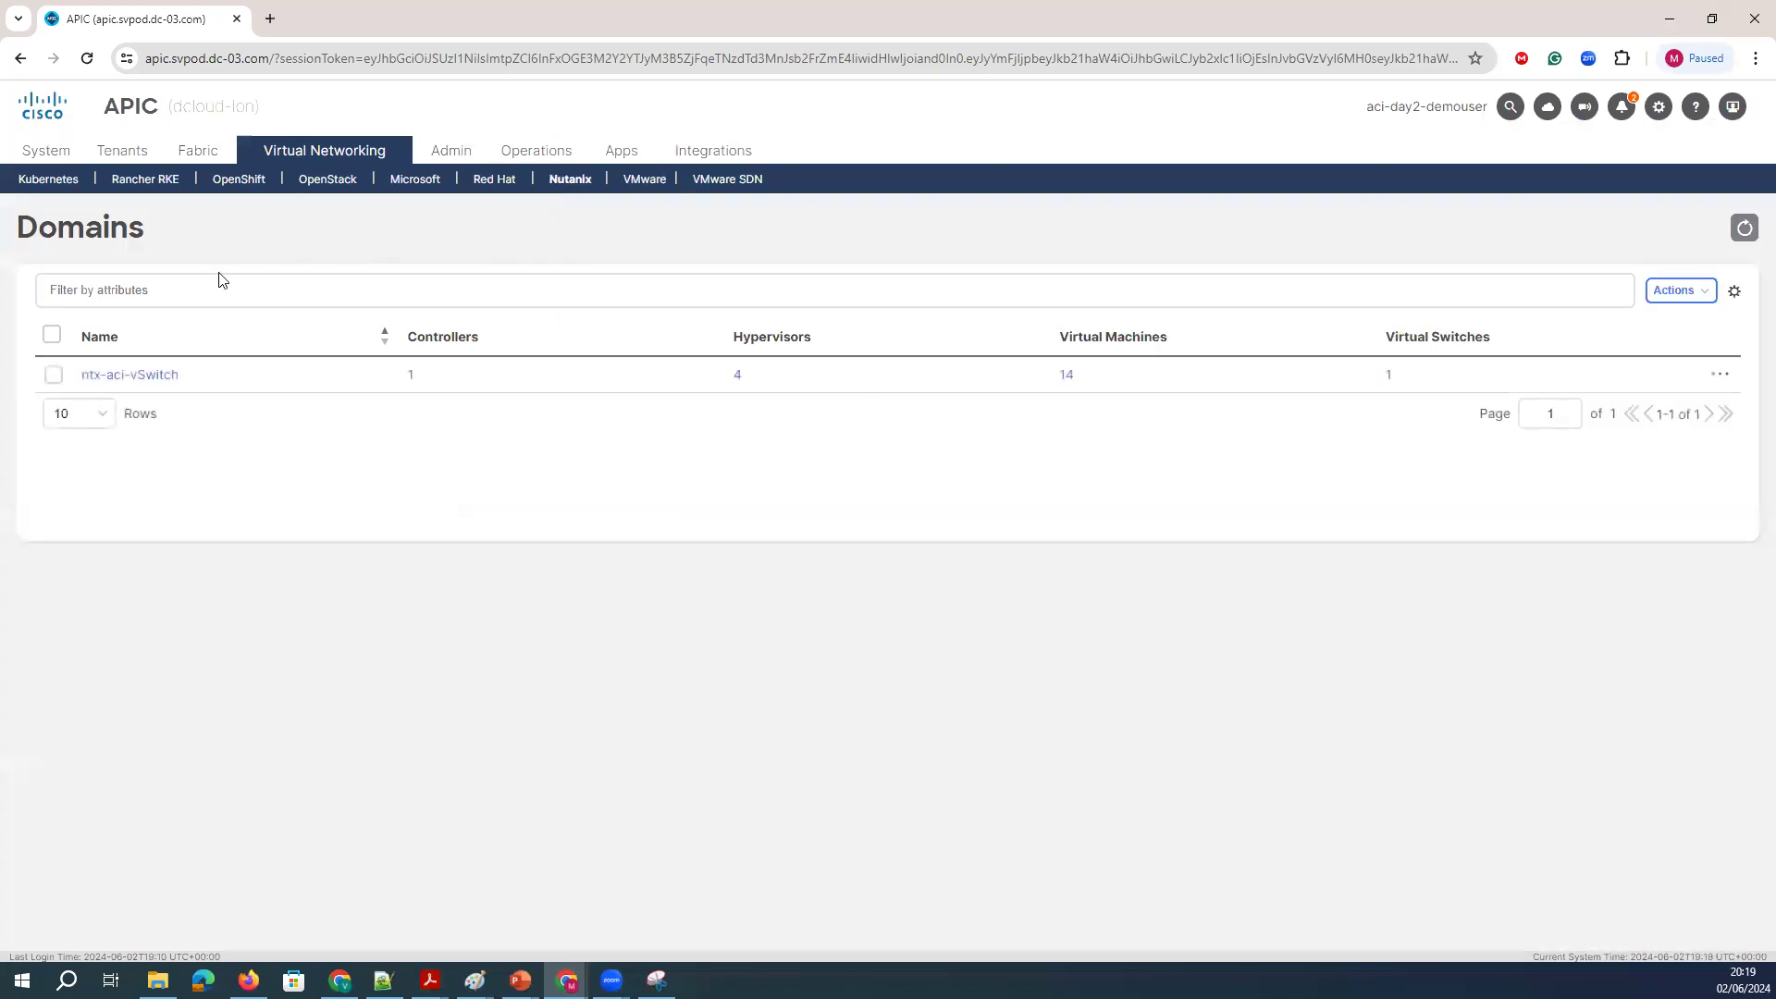
Open the NutanixAci tenant and view its 10.1.0.0_24_BD bridge domain summary.
{"action": "left_click", "coordinate": [125, 154]}
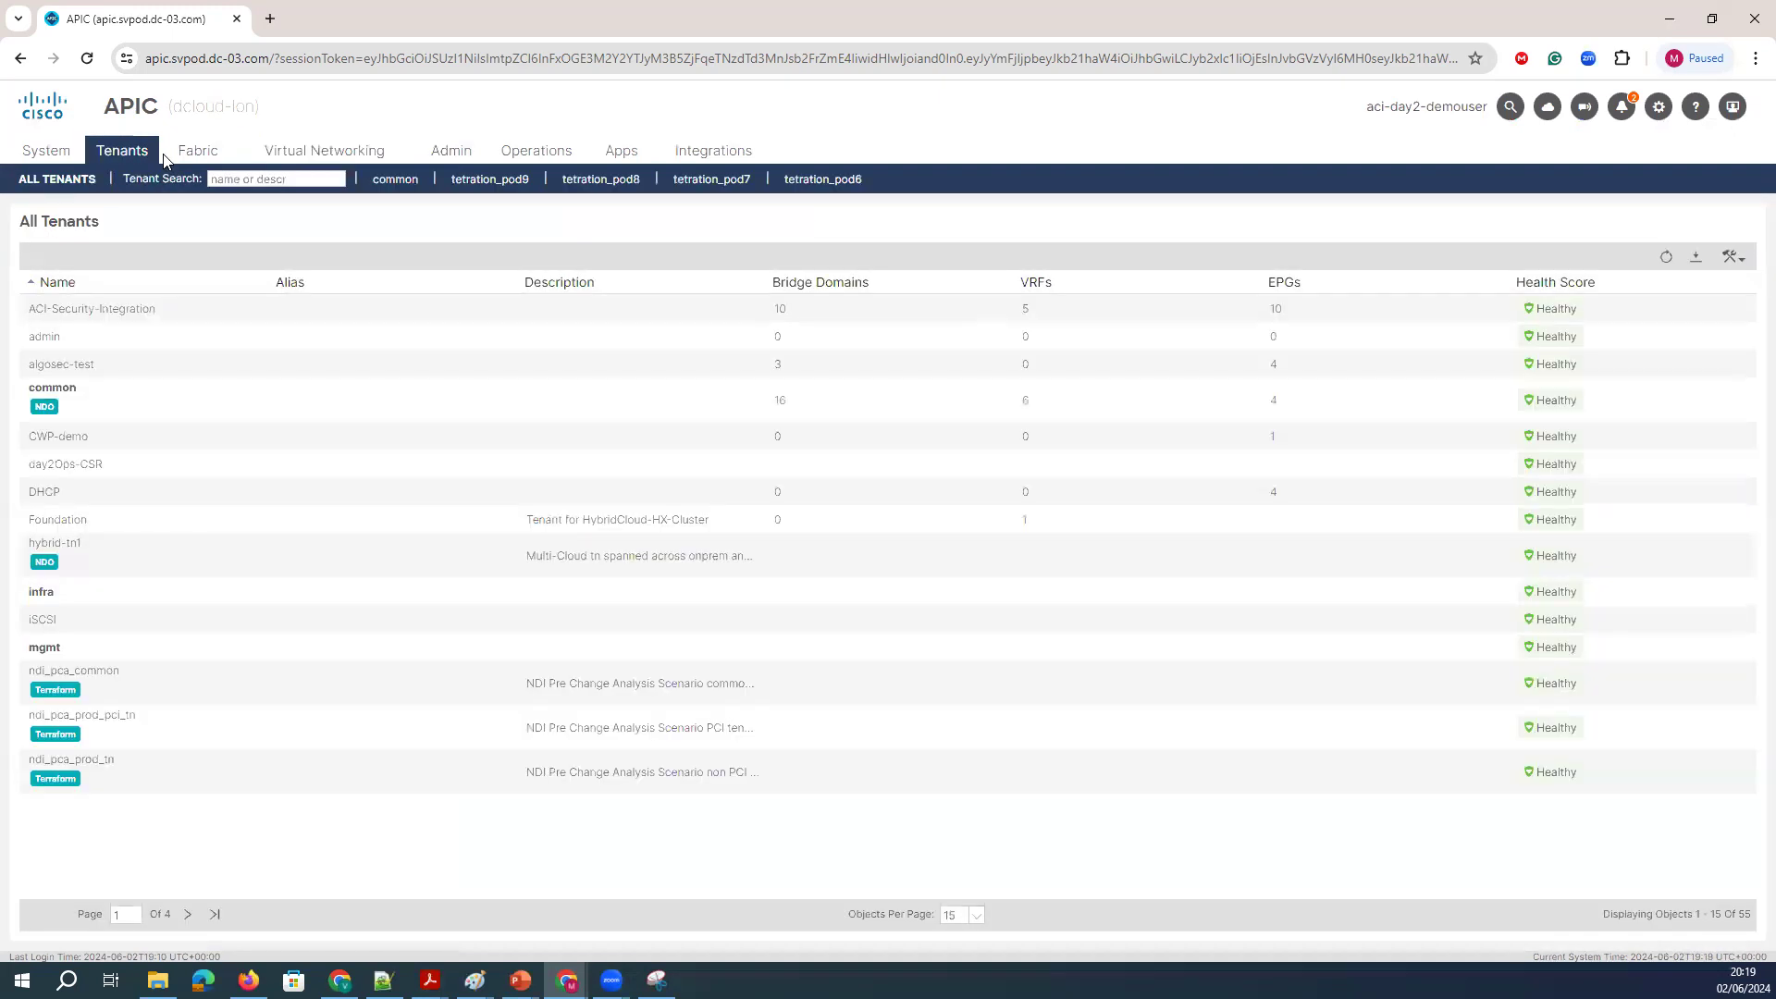
{"action": "left_click", "coordinate": [188, 914]}
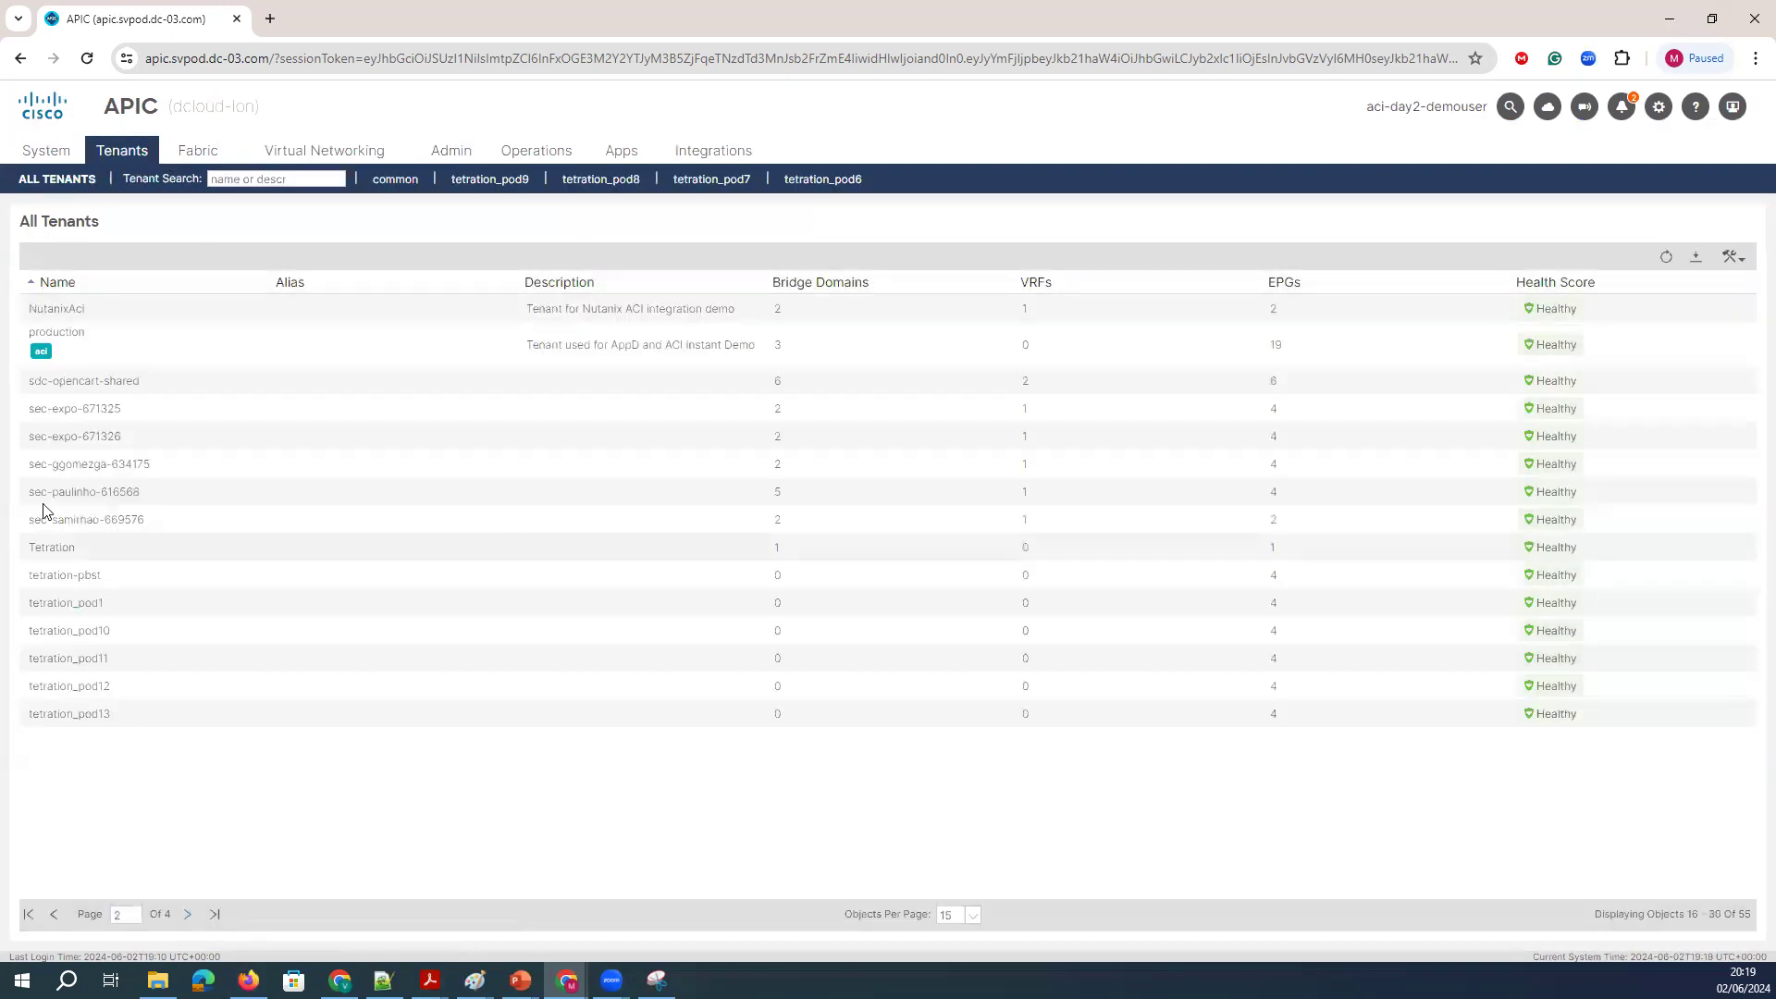
{"action": "double_click", "coordinate": [92, 318]}
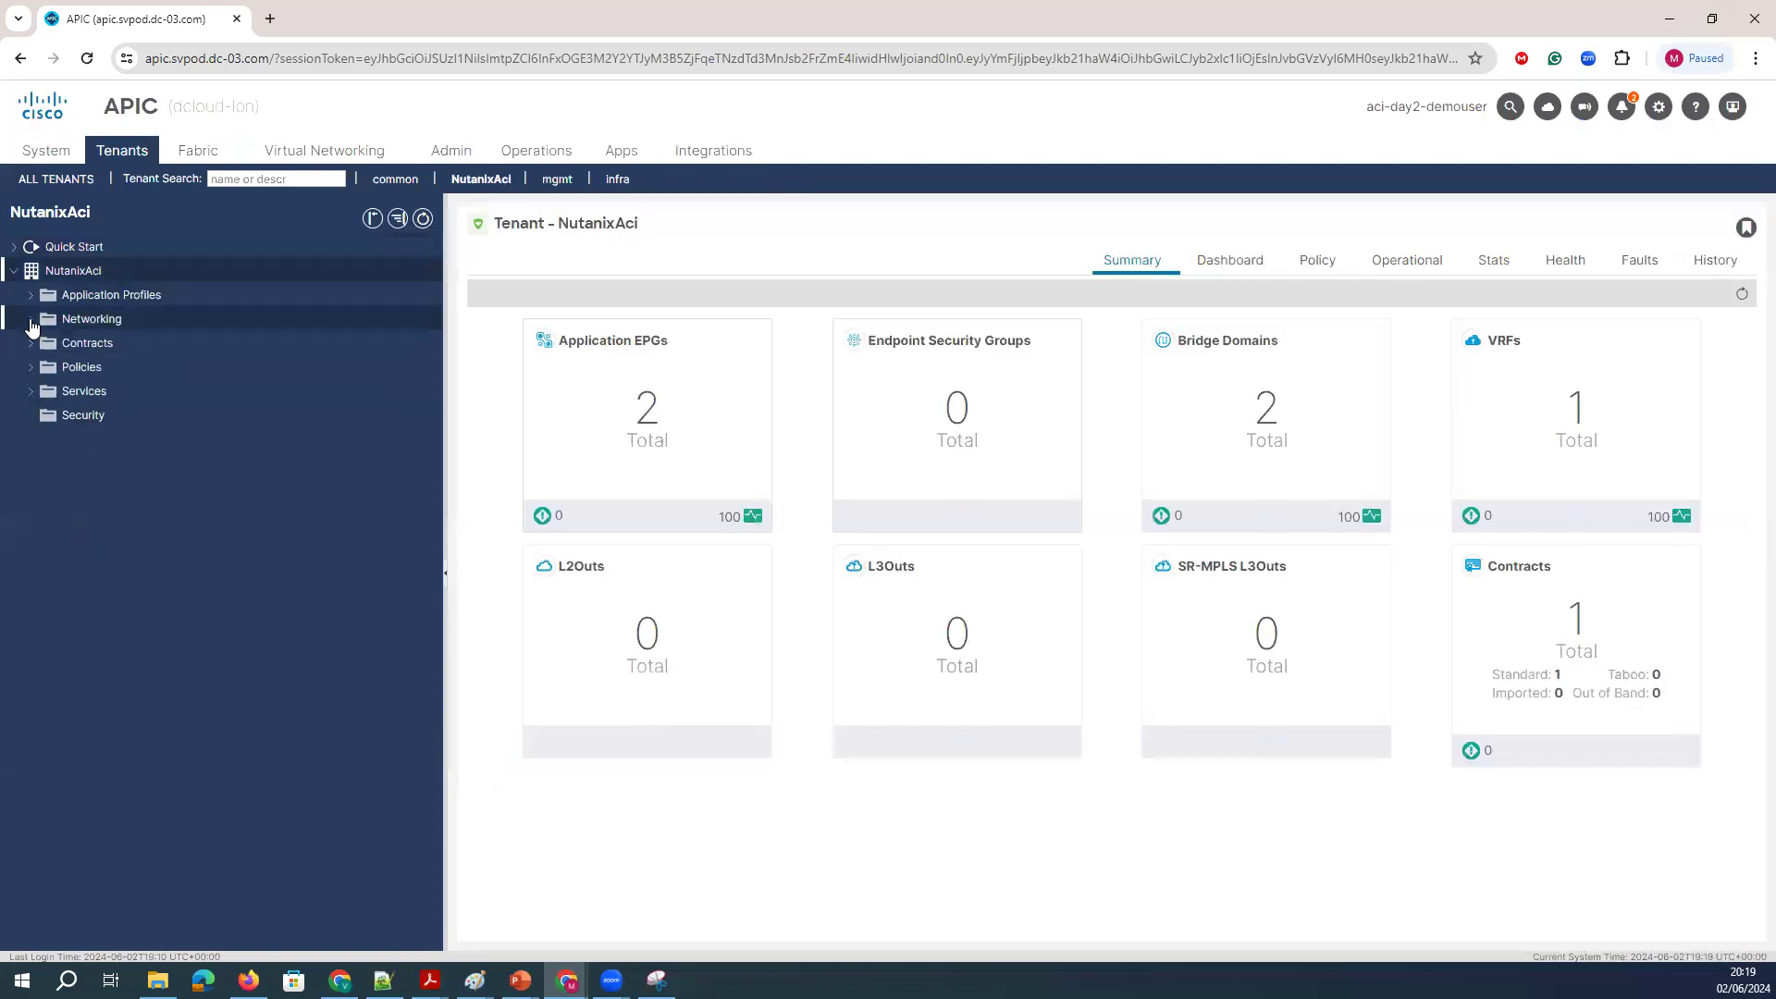
{"action": "left_click", "coordinate": [31, 318]}
{"action": "left_click", "coordinate": [47, 343]}
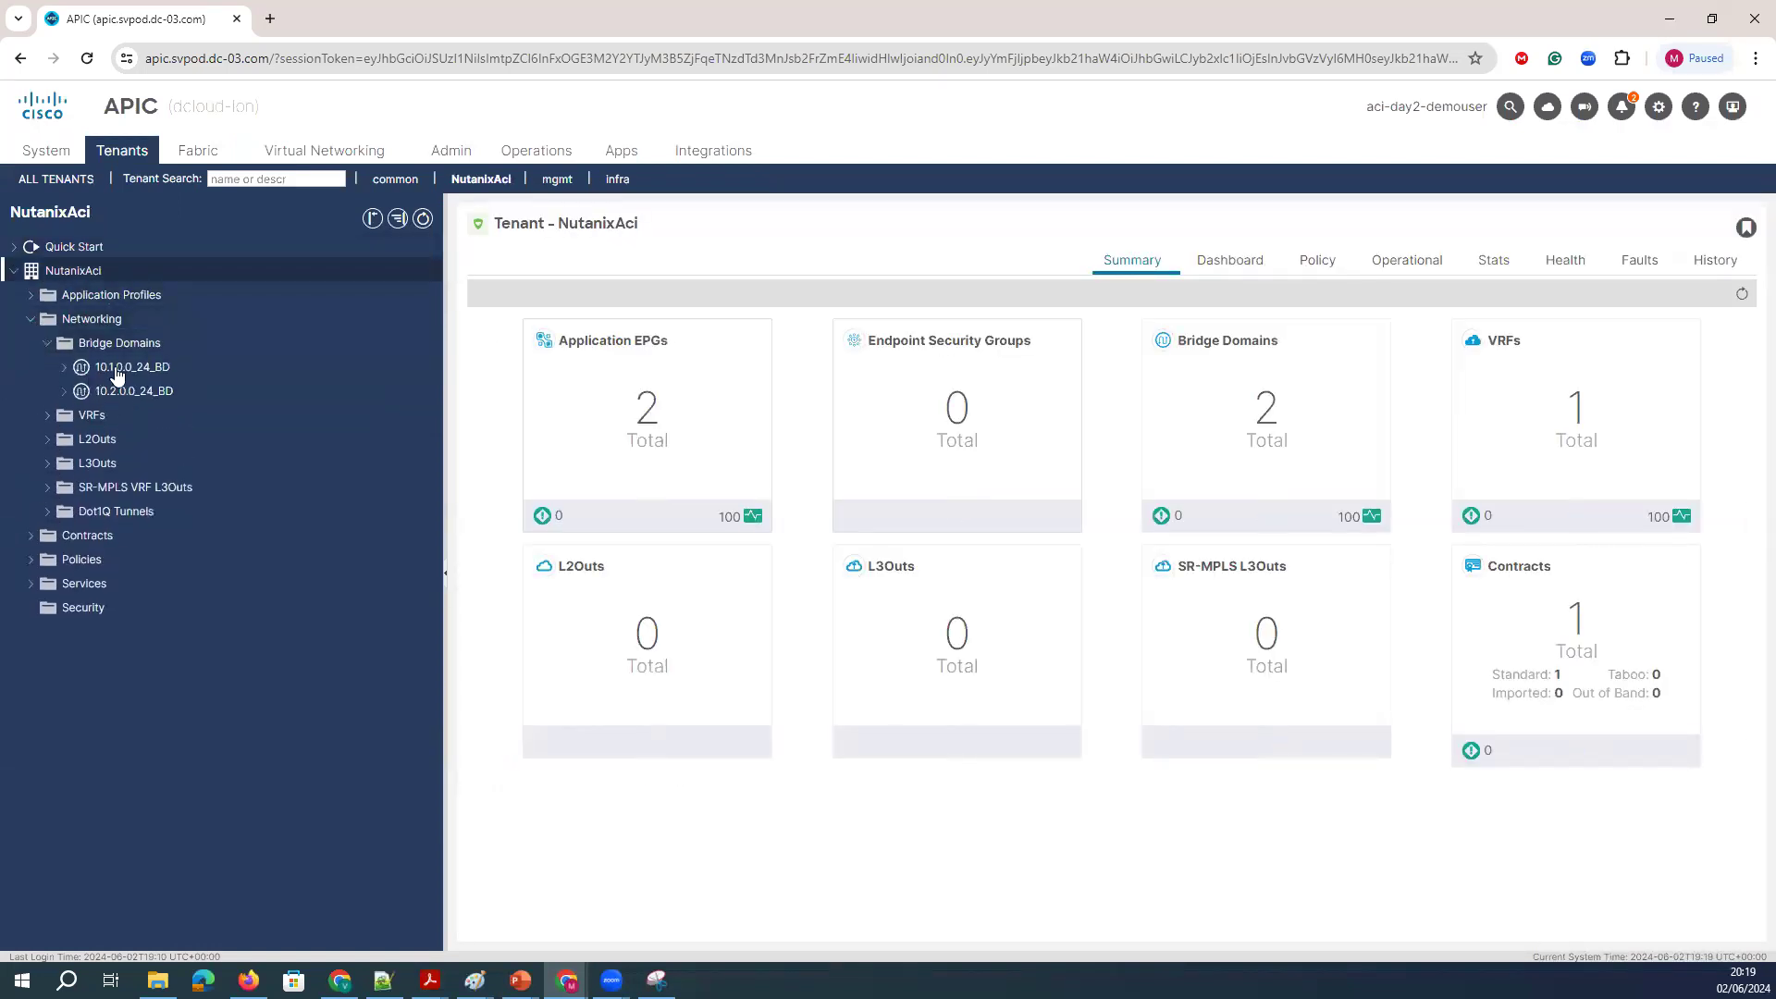
{"action": "left_click", "coordinate": [132, 368]}
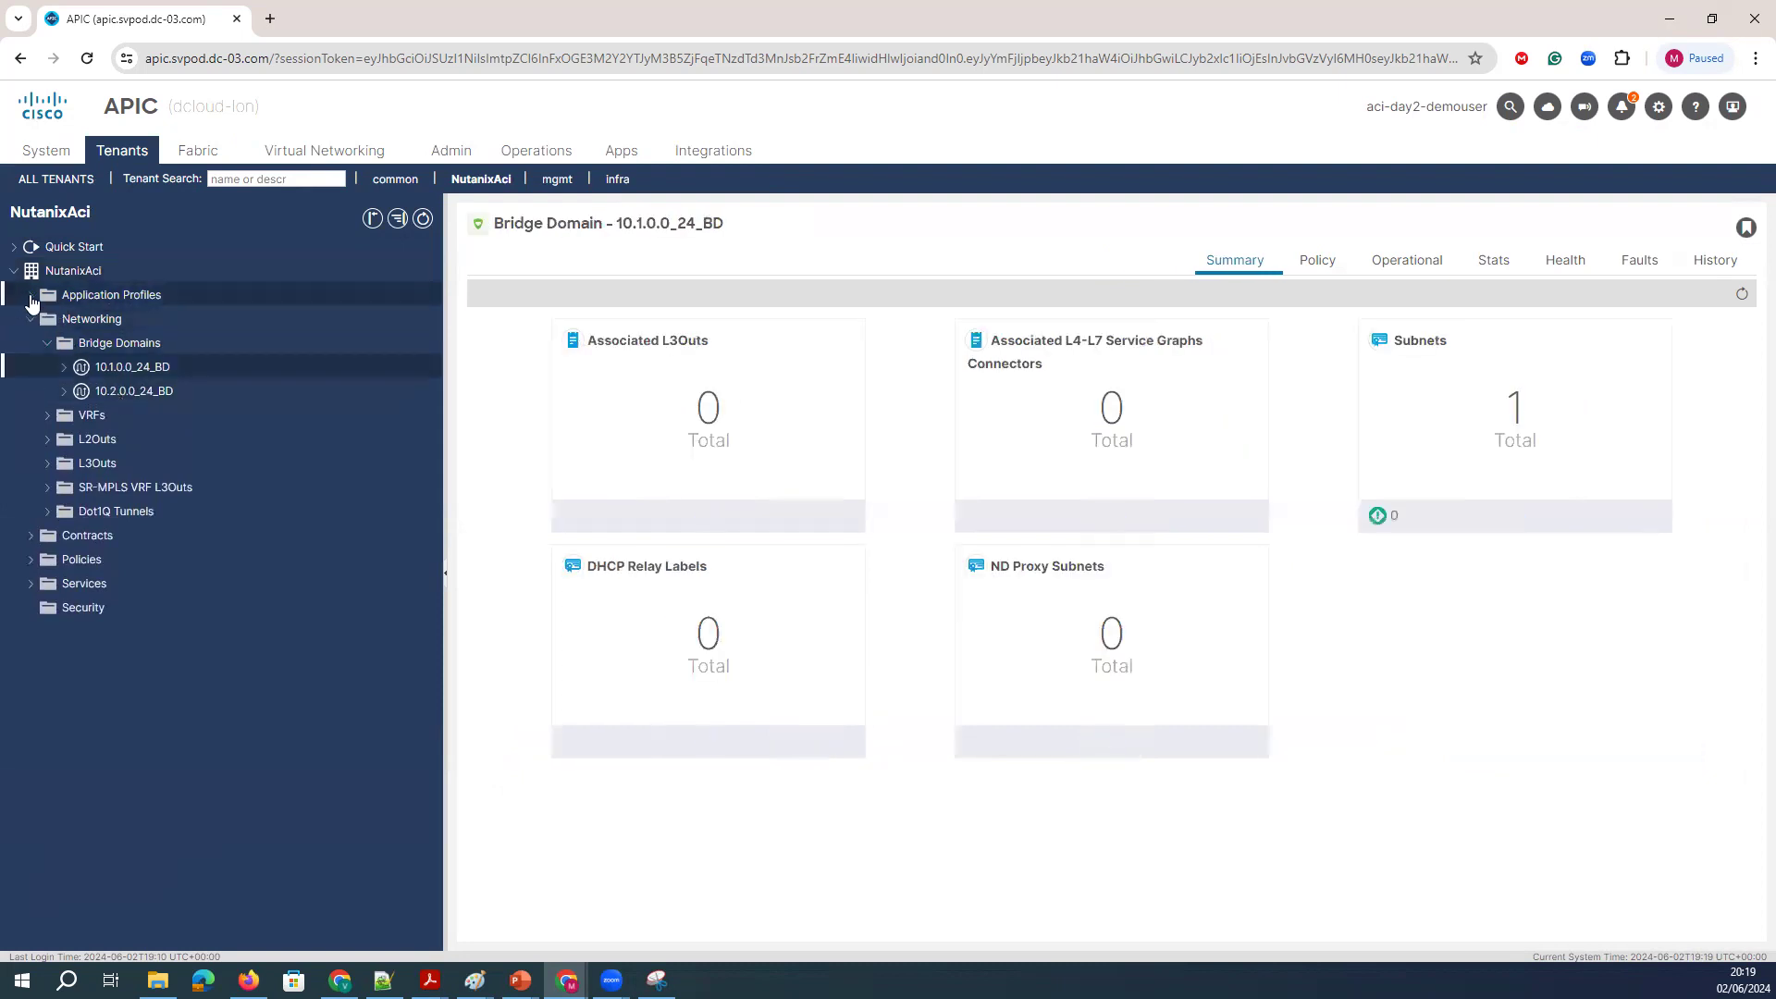
Expand BoutiqueApp_AP's 10.1.0.0_24_EPG and select its Nutanix VMM domain association.
{"action": "left_click", "coordinate": [30, 294]}
{"action": "left_click", "coordinate": [48, 319]}
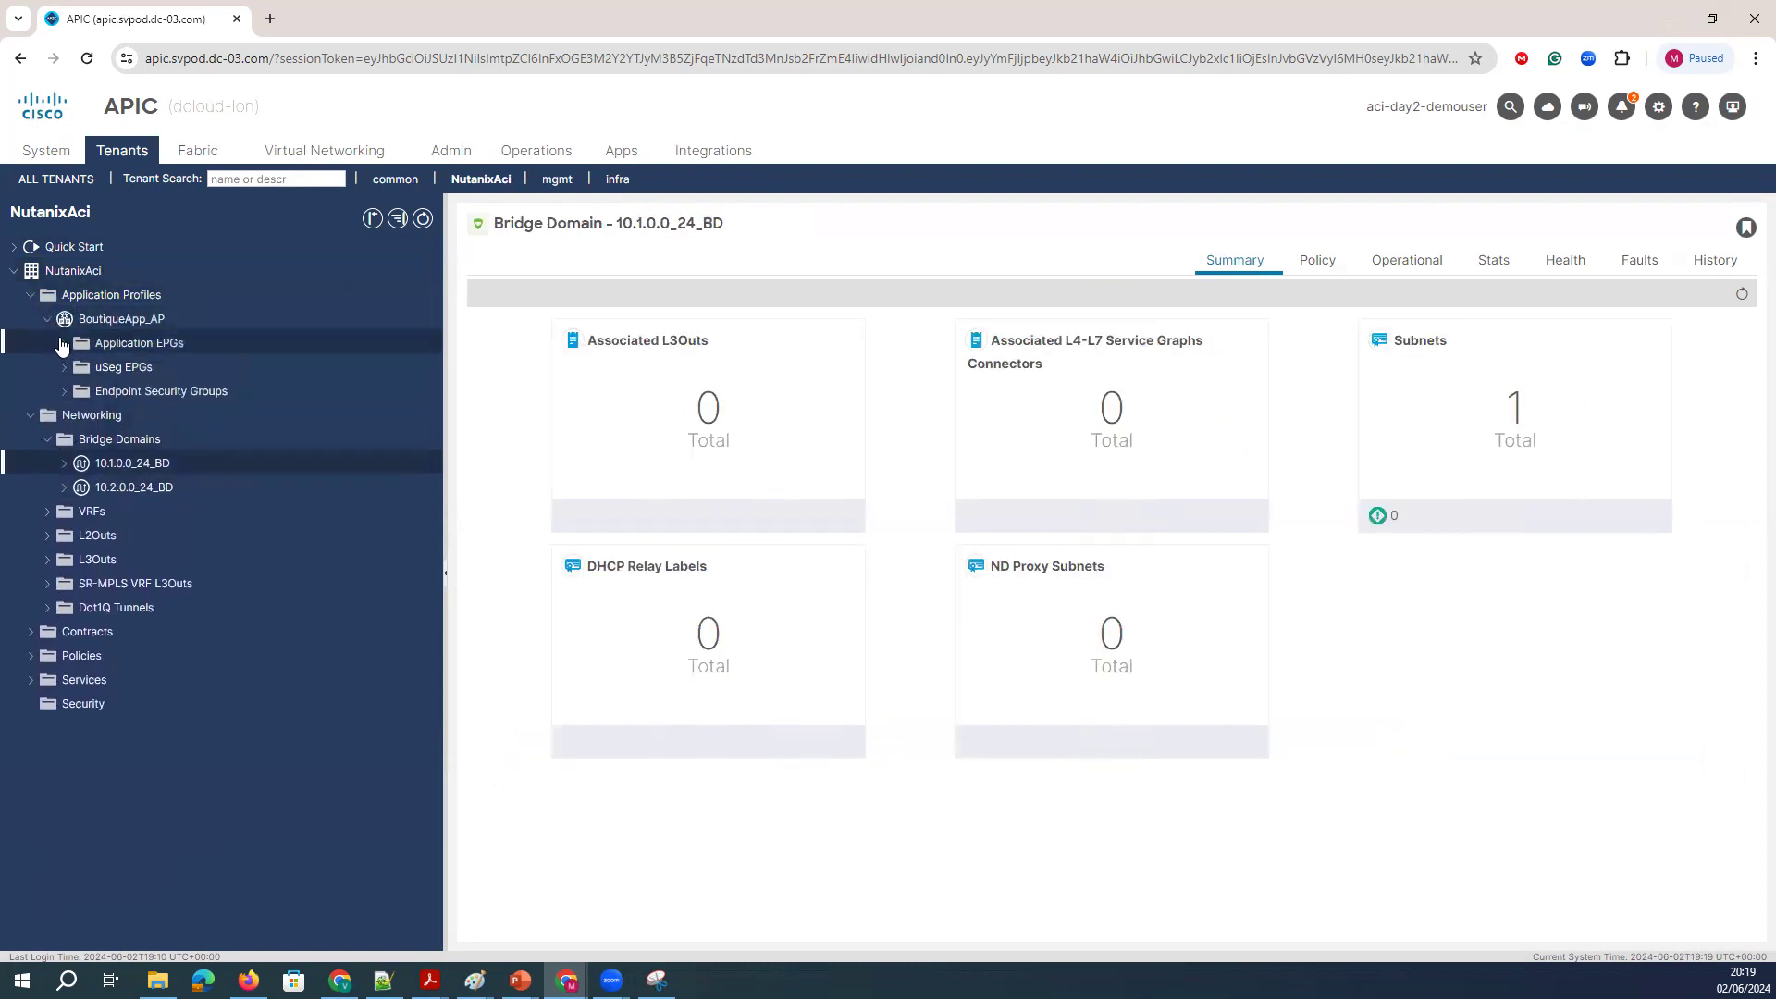
{"action": "left_click", "coordinate": [64, 343]}
{"action": "left_click", "coordinate": [117, 368]}
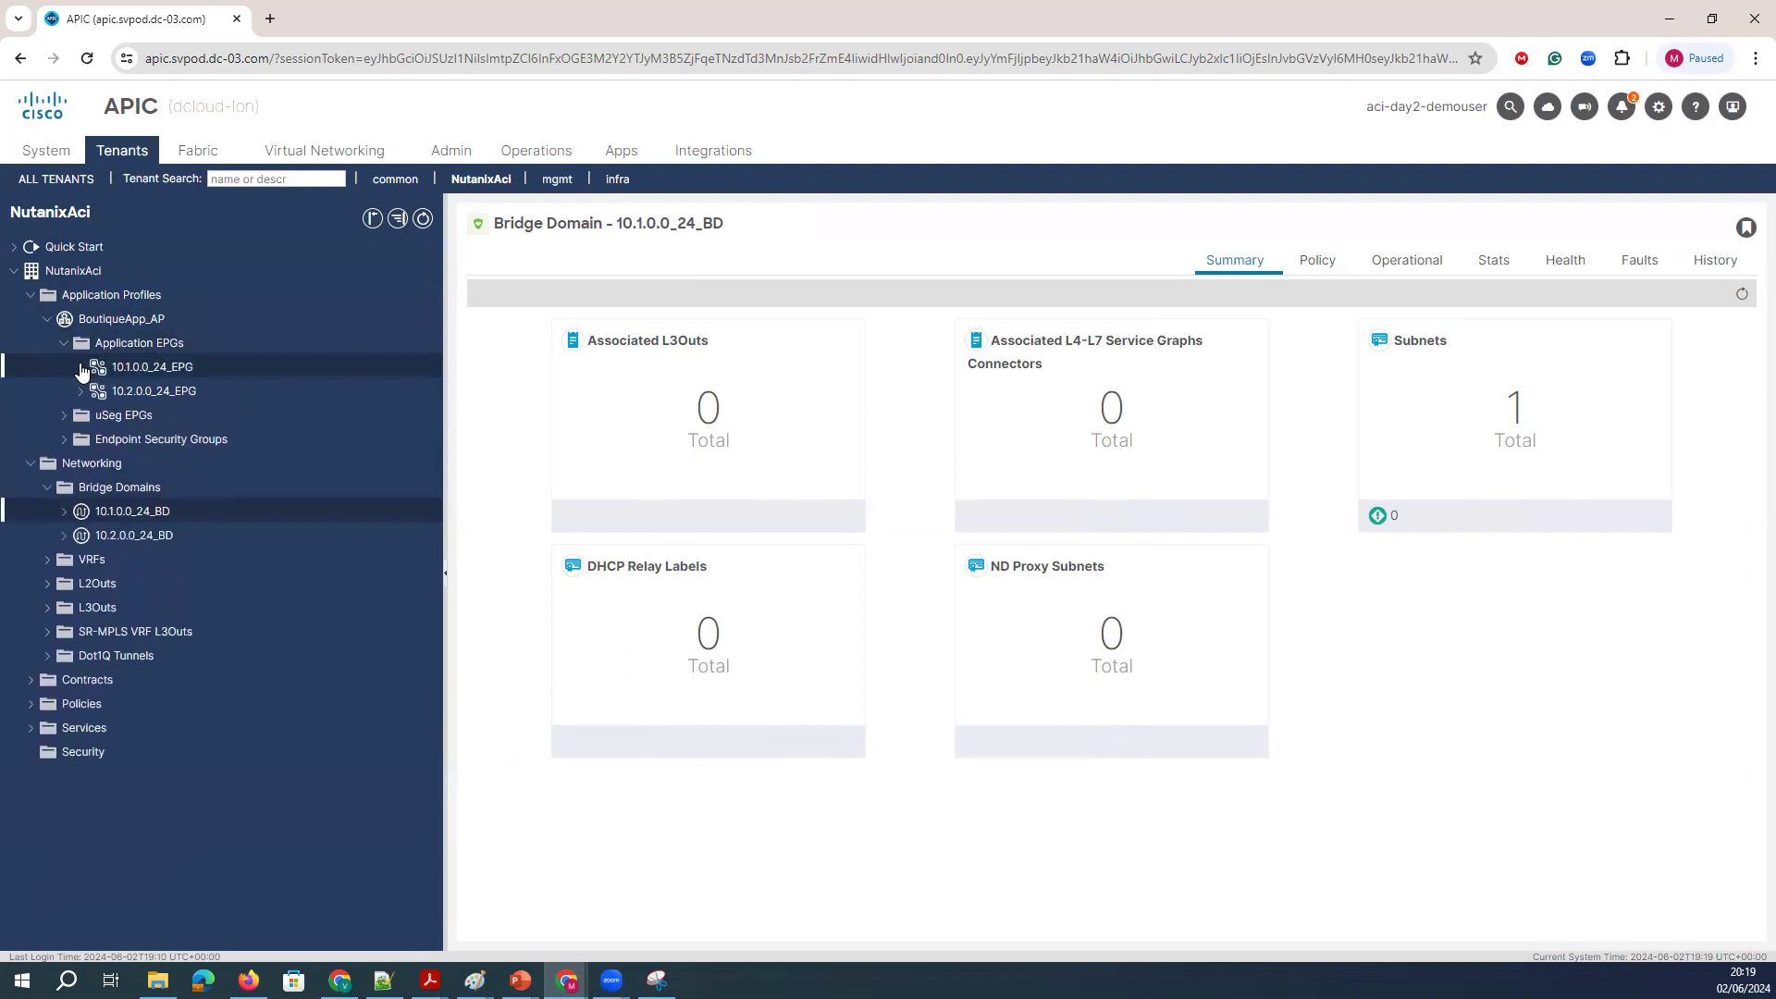
{"action": "left_click", "coordinate": [81, 367]}
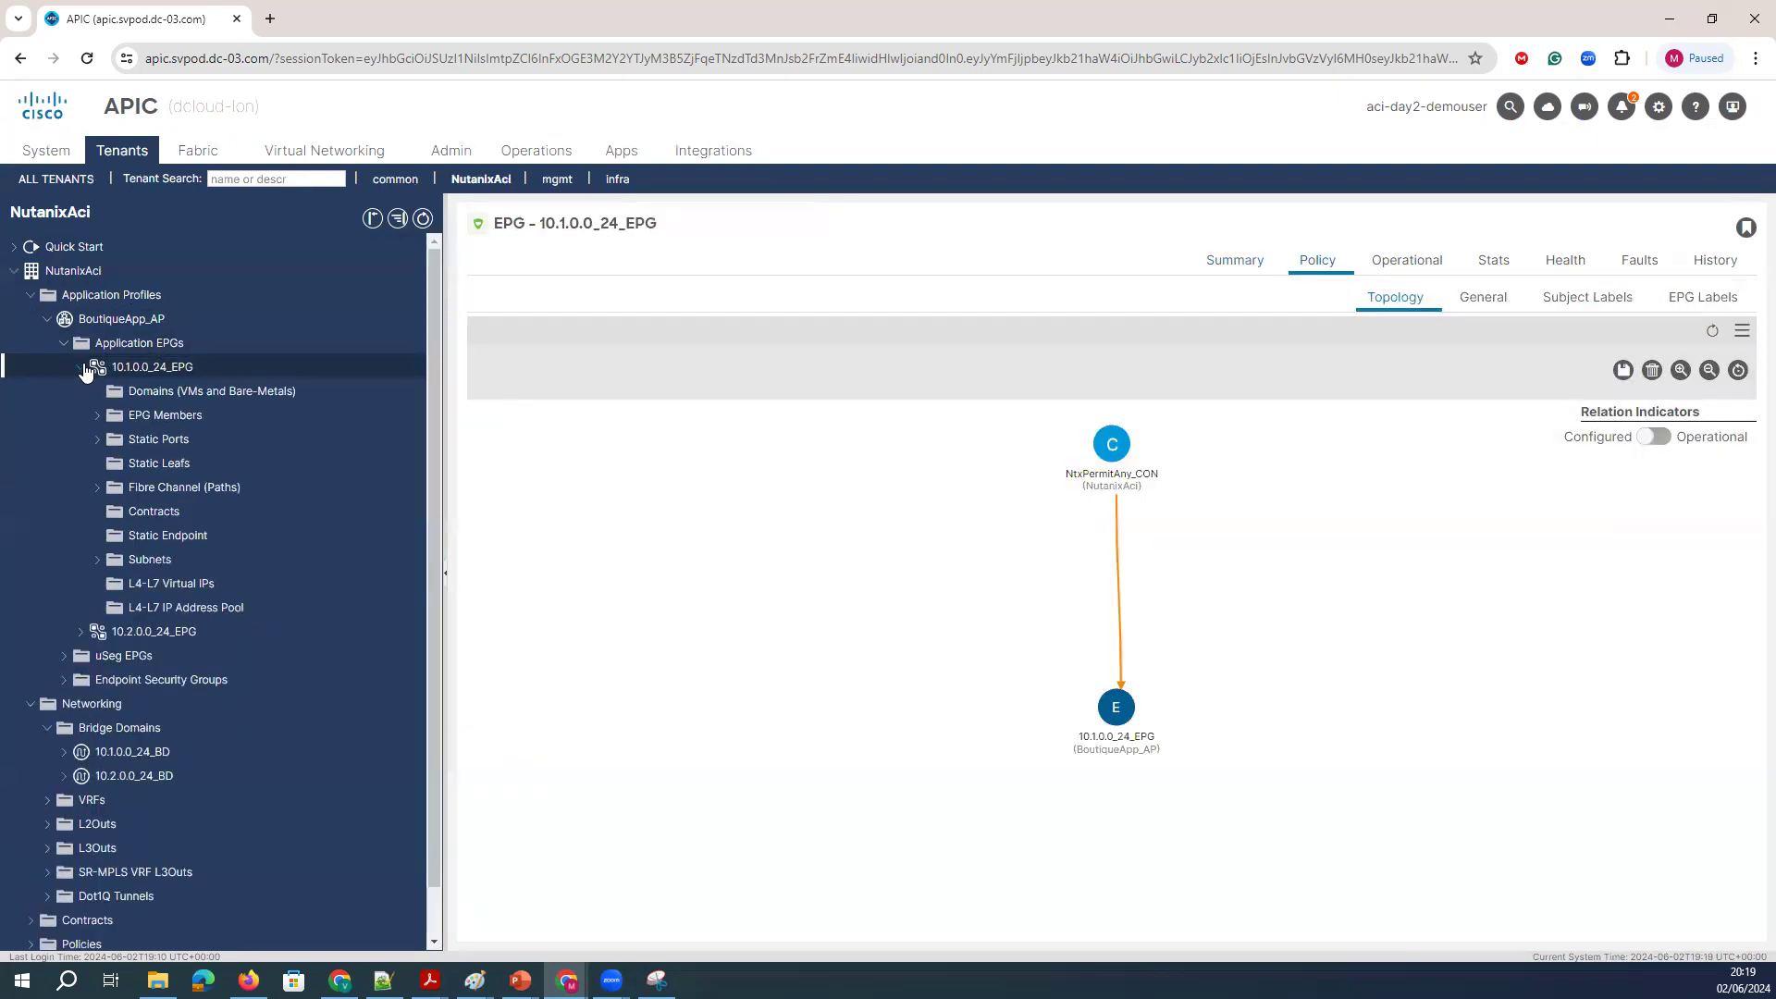
{"action": "left_click", "coordinate": [157, 394]}
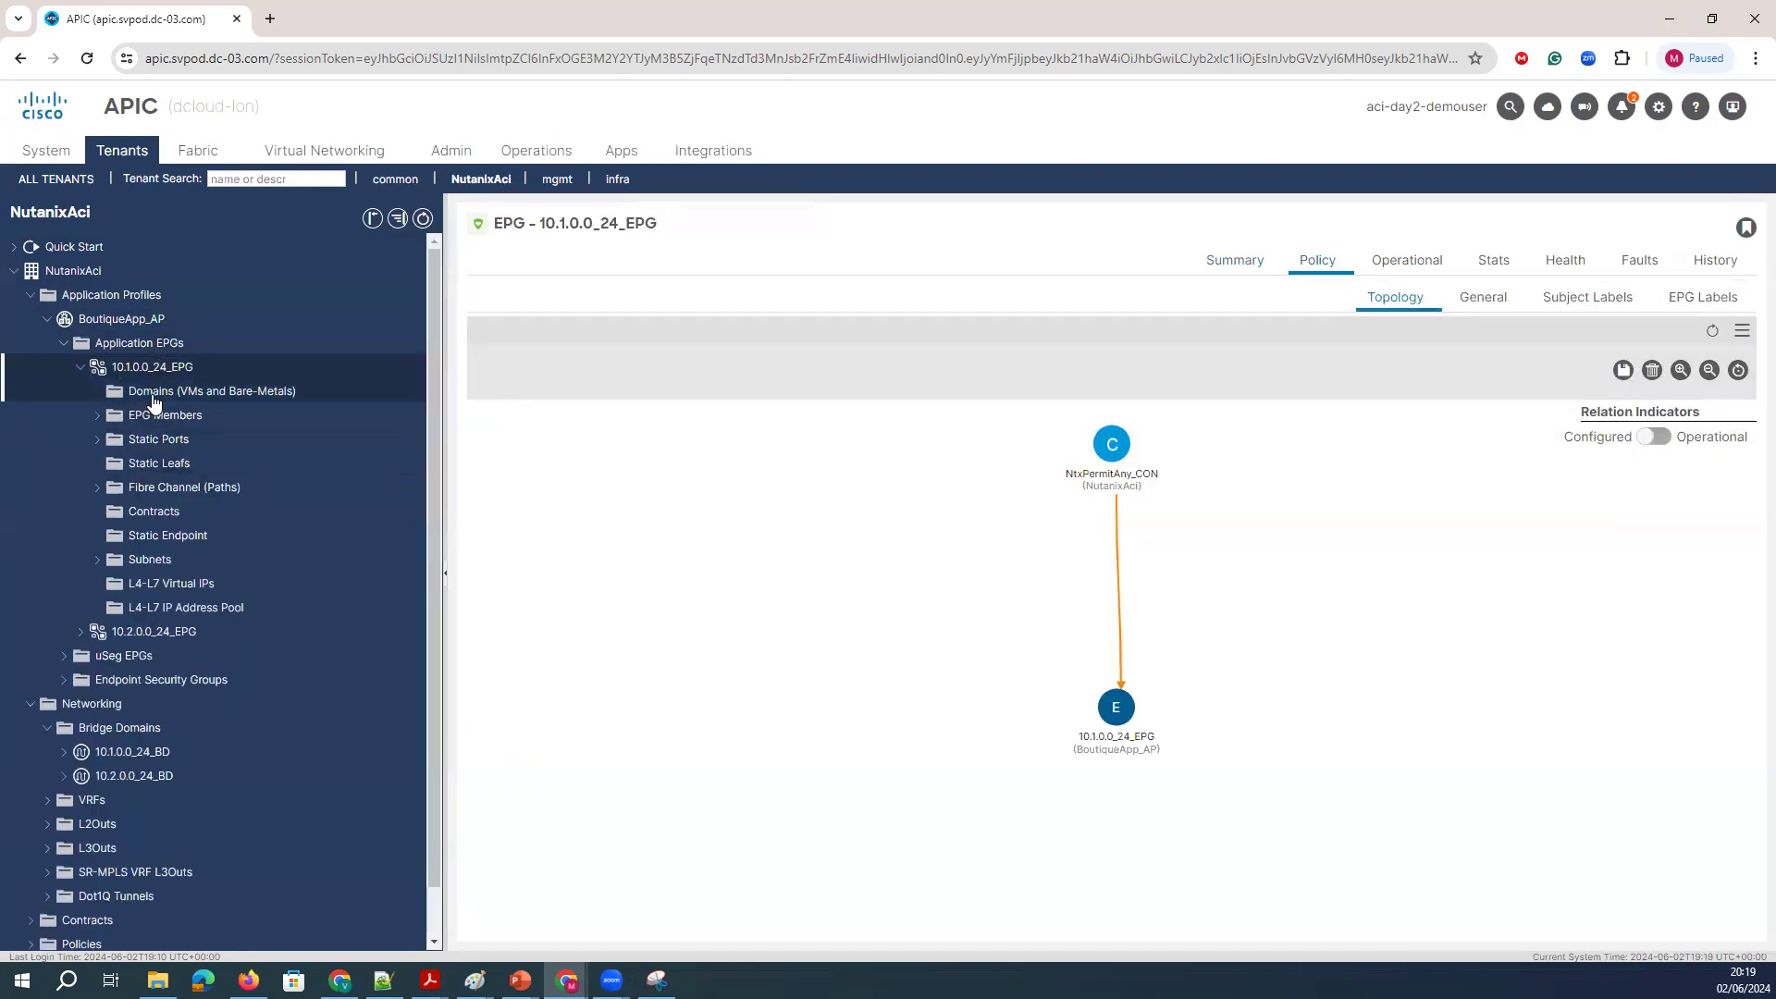
{"action": "left_click", "coordinate": [574, 359]}
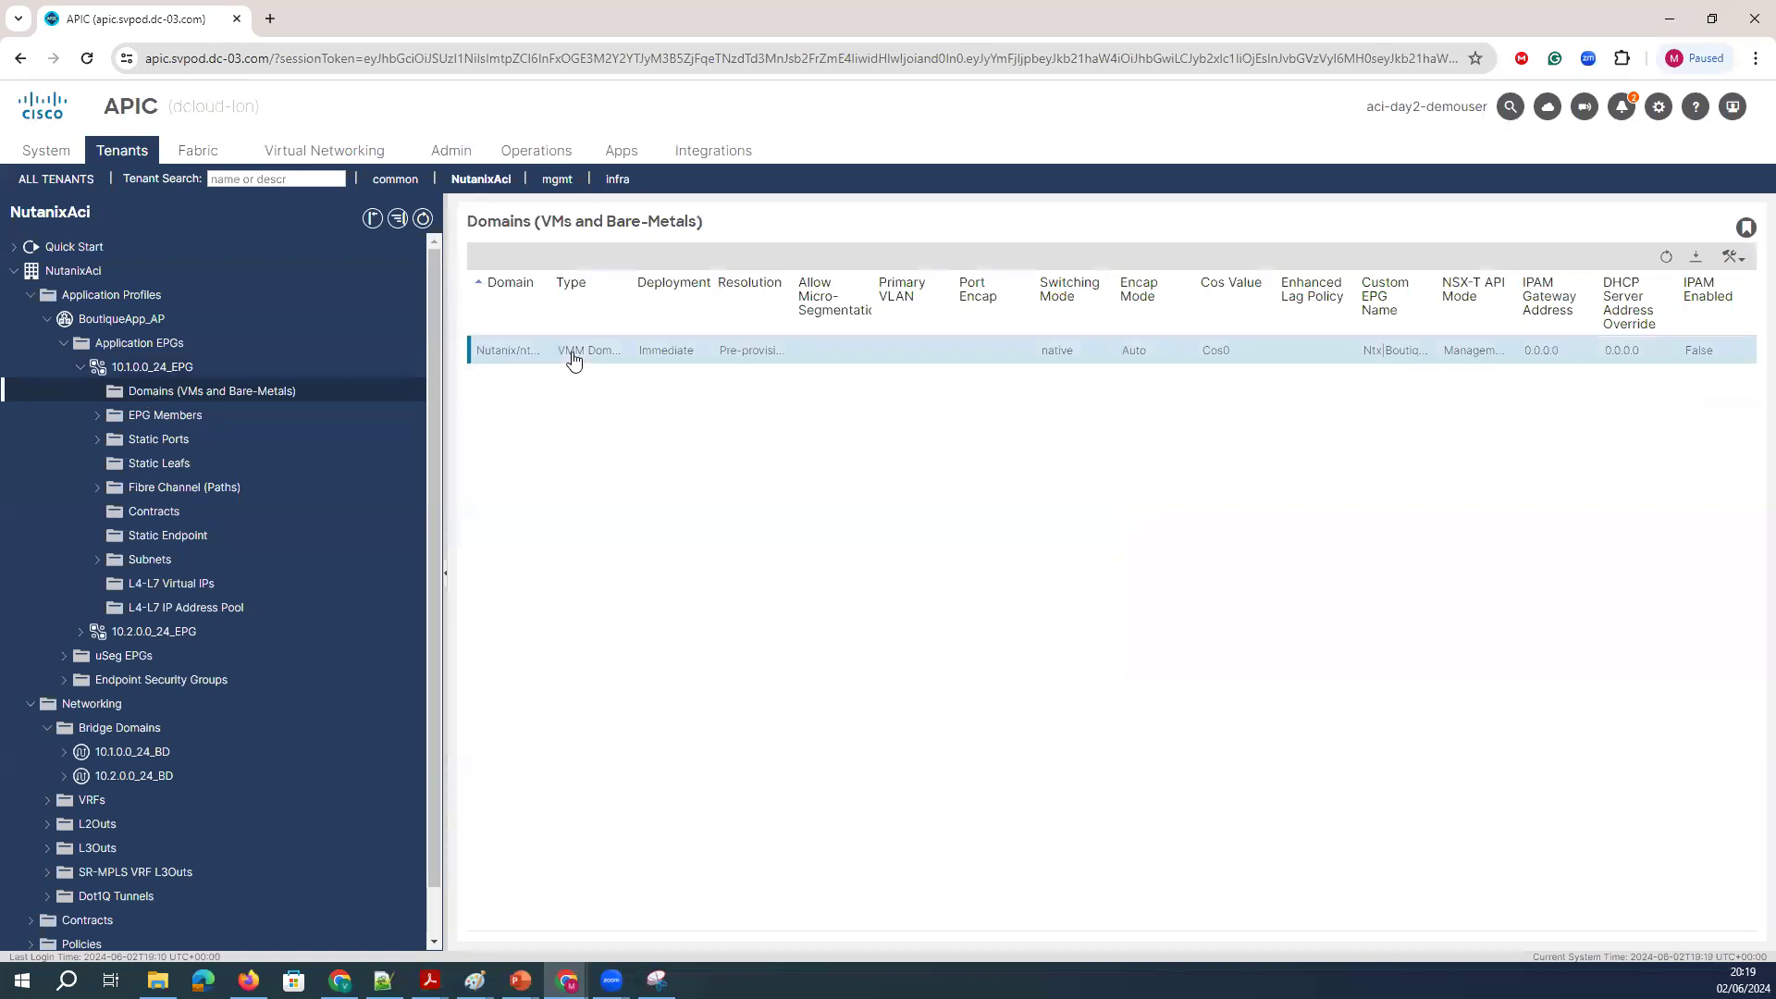
Inspect the Nutanix domain association settings and its actions menu, discarding any edits.
{"action": "double_click", "coordinate": [571, 352]}
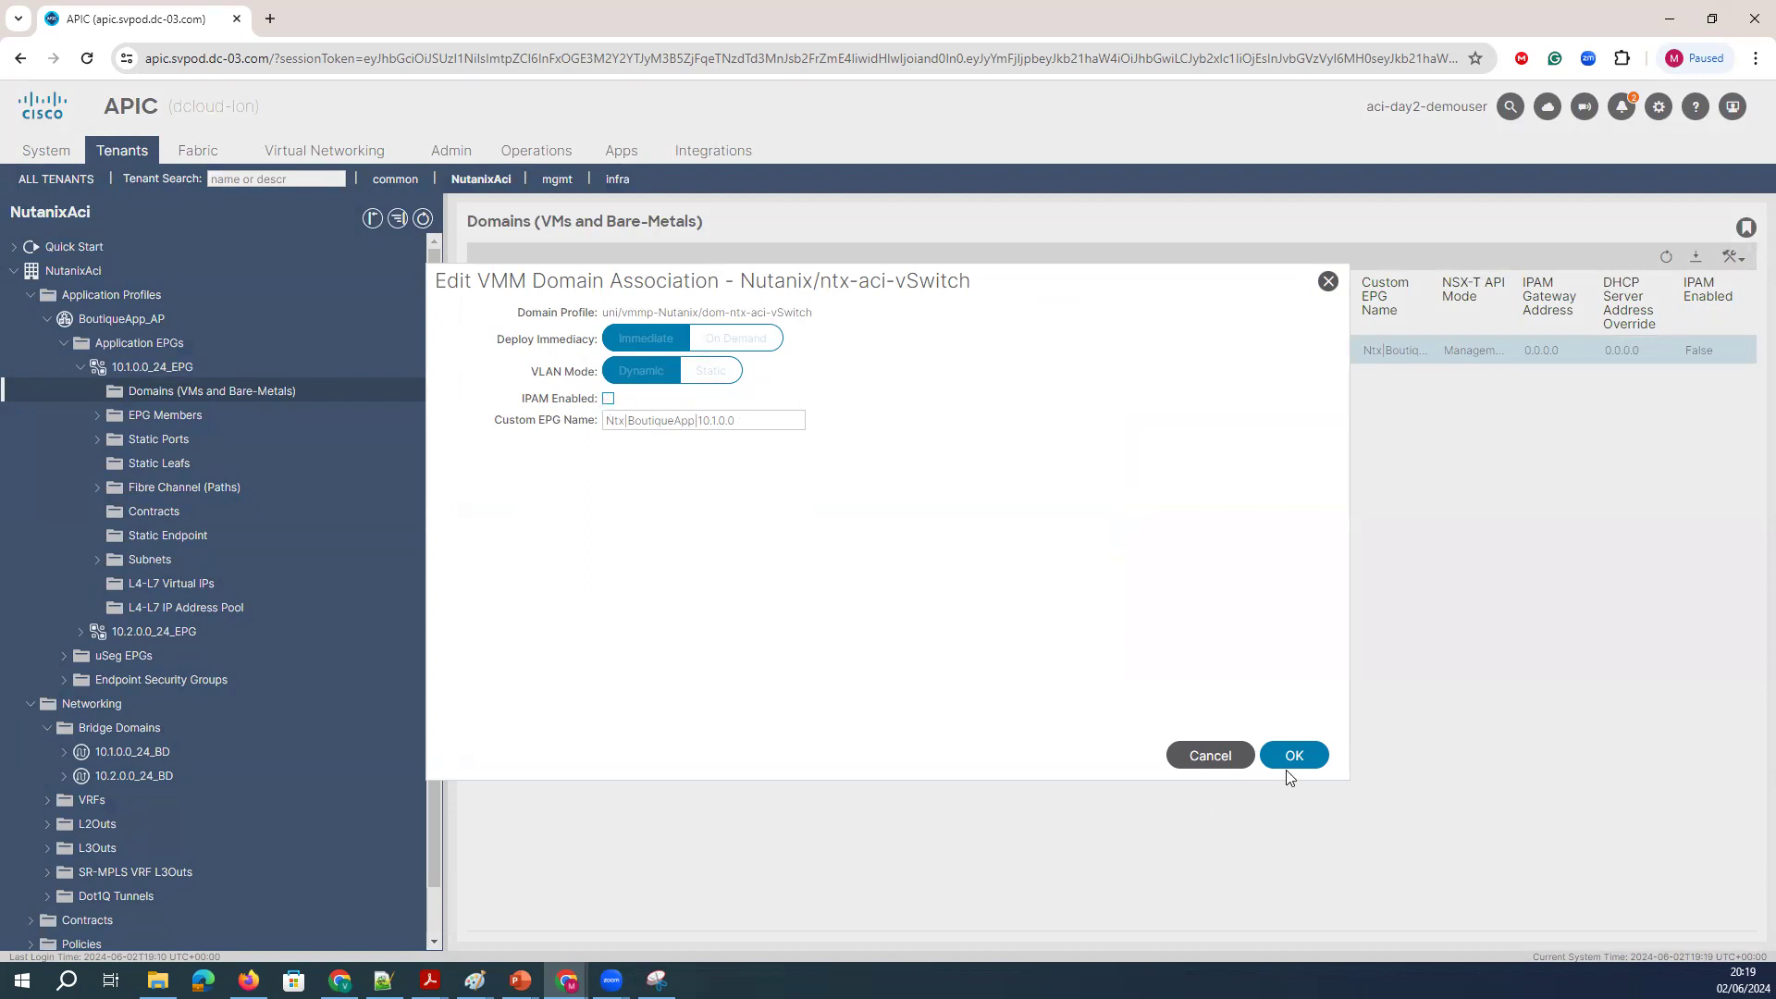
{"action": "left_click", "coordinate": [1209, 758]}
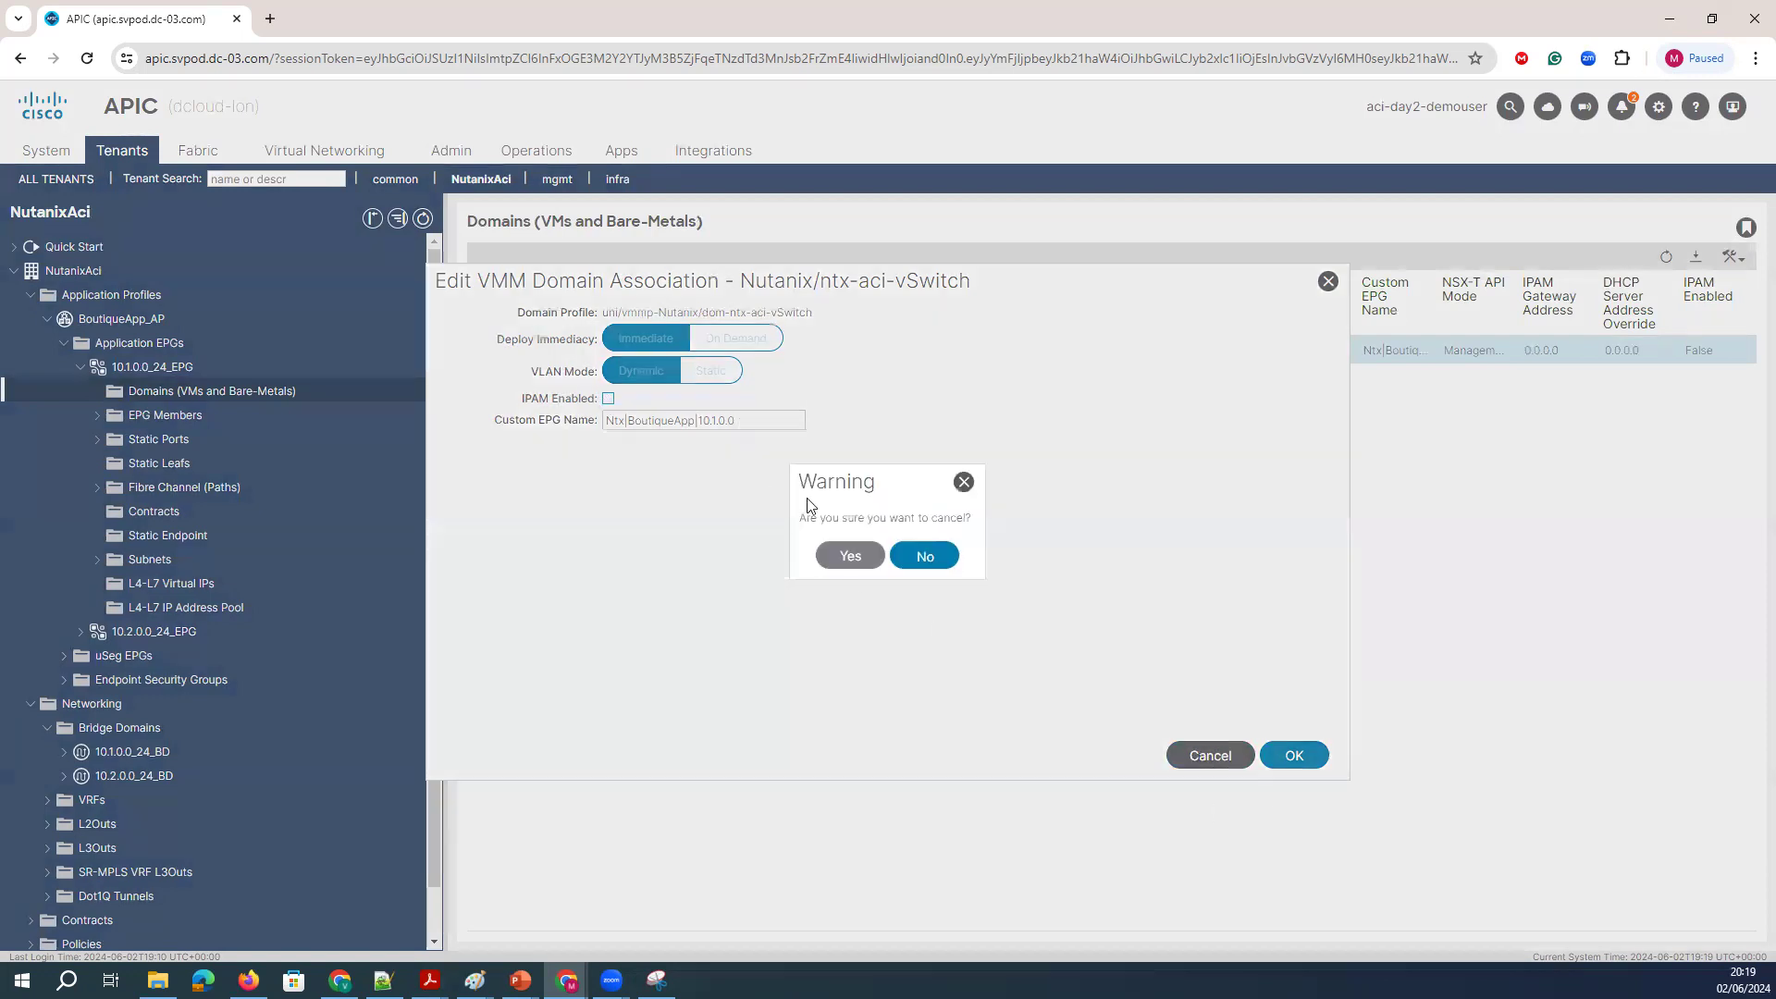
{"action": "left_click", "coordinate": [850, 556]}
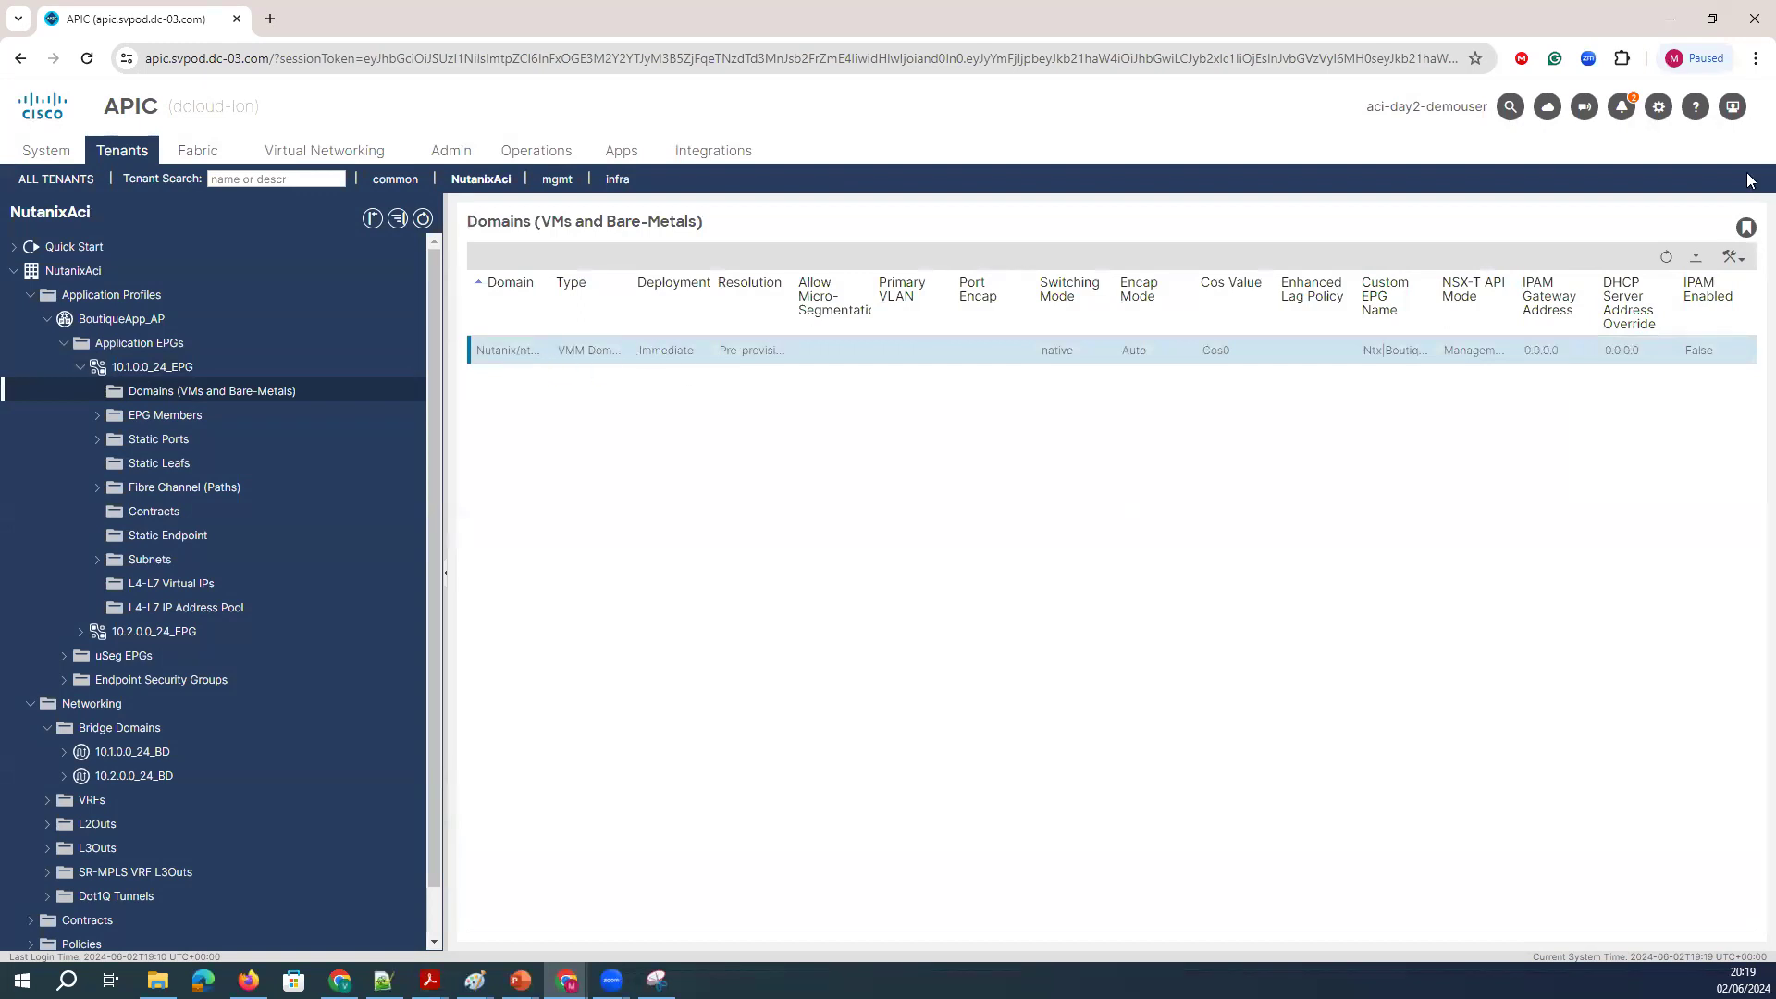
{"action": "left_click", "coordinate": [1731, 257]}
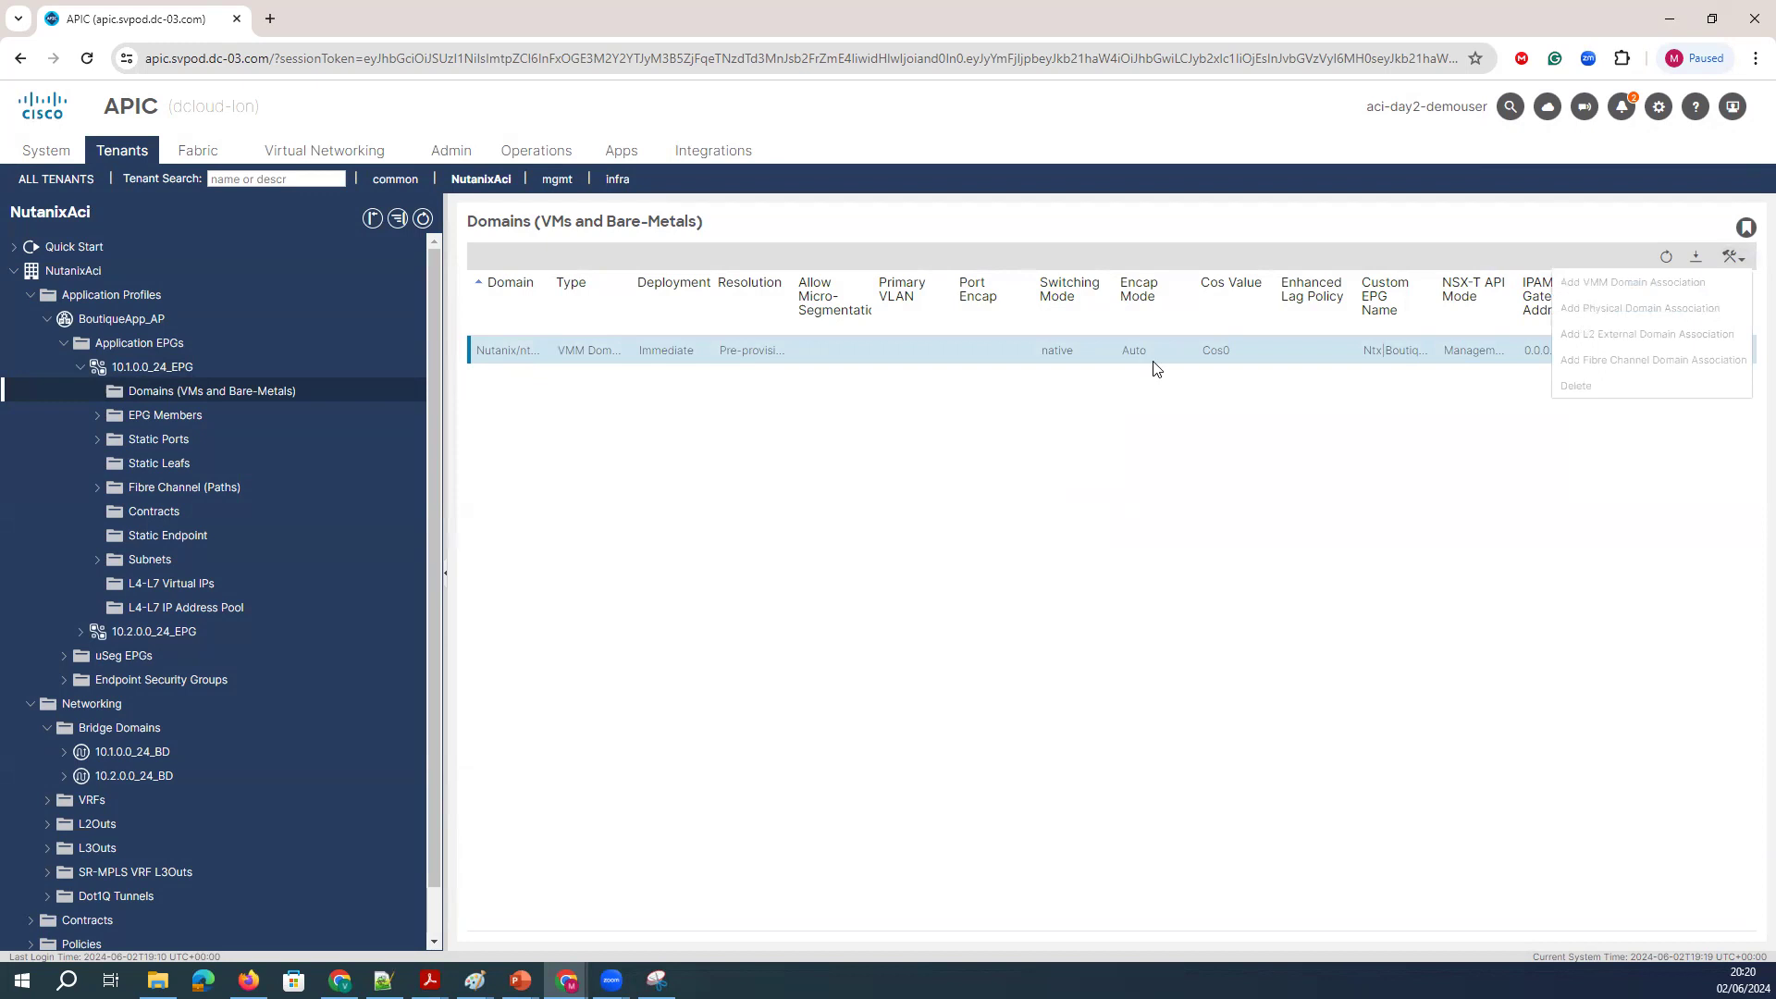
{"action": "left_click", "coordinate": [952, 547]}
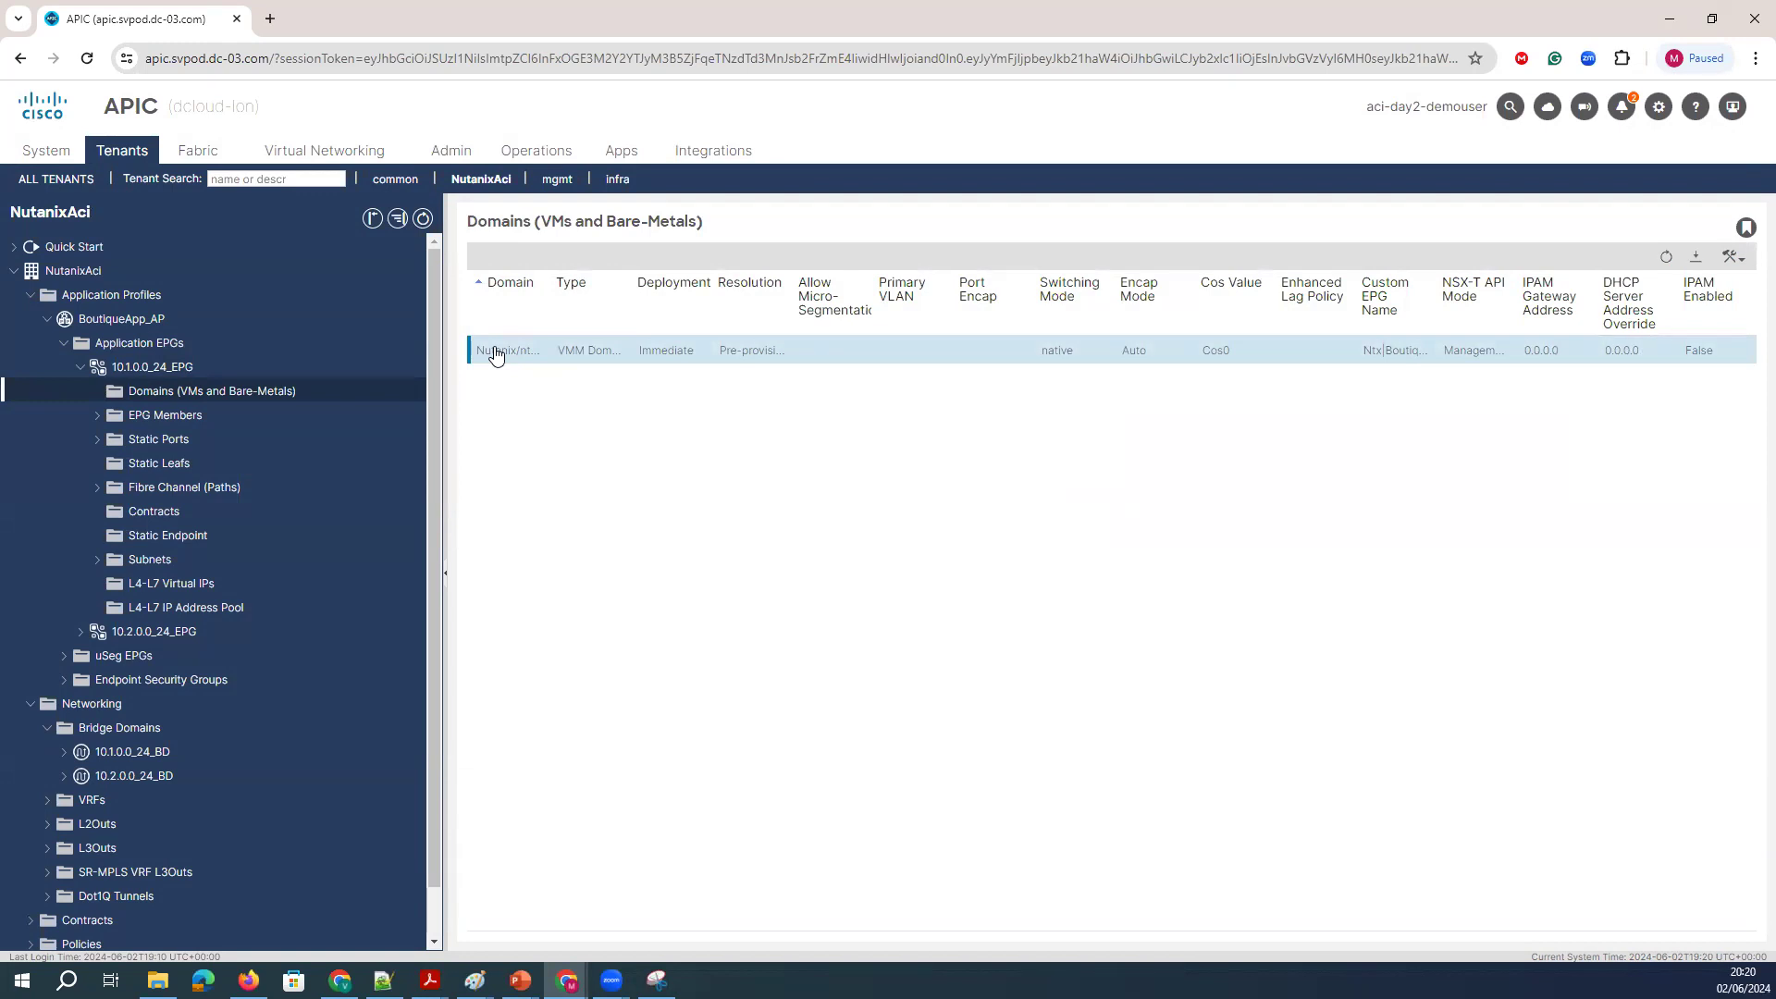
Browse the EPG's Static Ports, topology and consumed Contracts, then list BoutiqueApp_AP's Application EPGs.
{"action": "left_click", "coordinate": [192, 440]}
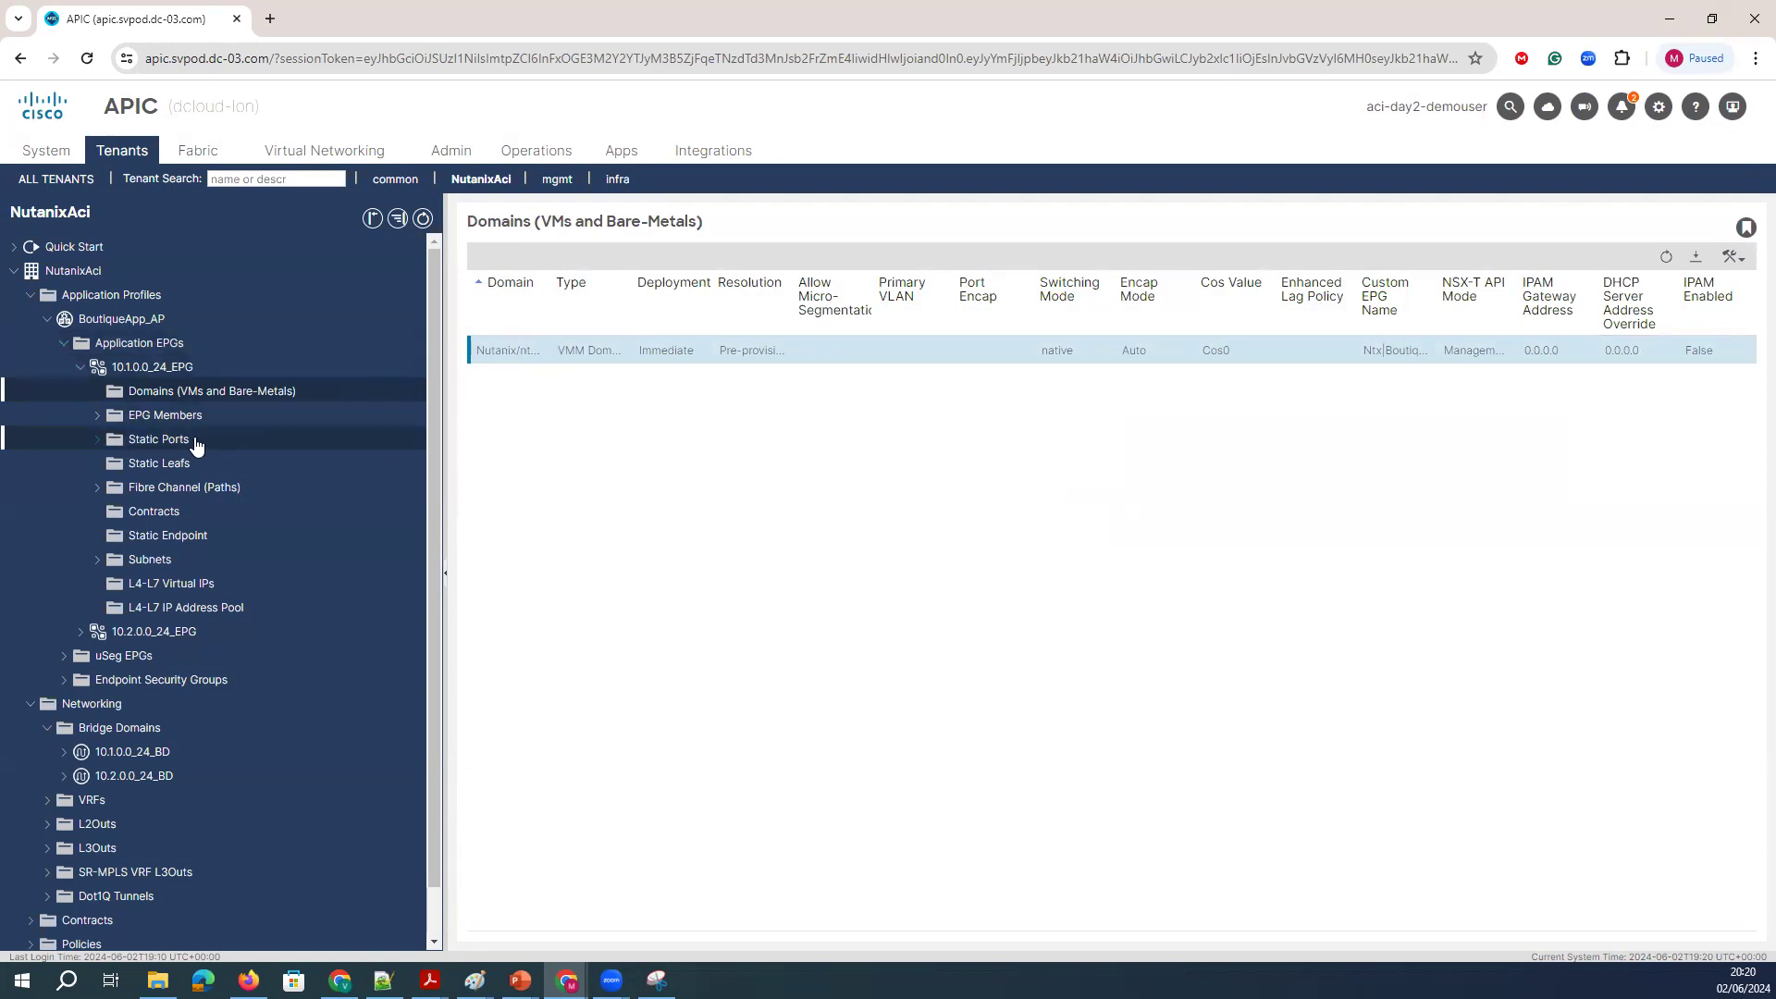
{"action": "left_click", "coordinate": [154, 369]}
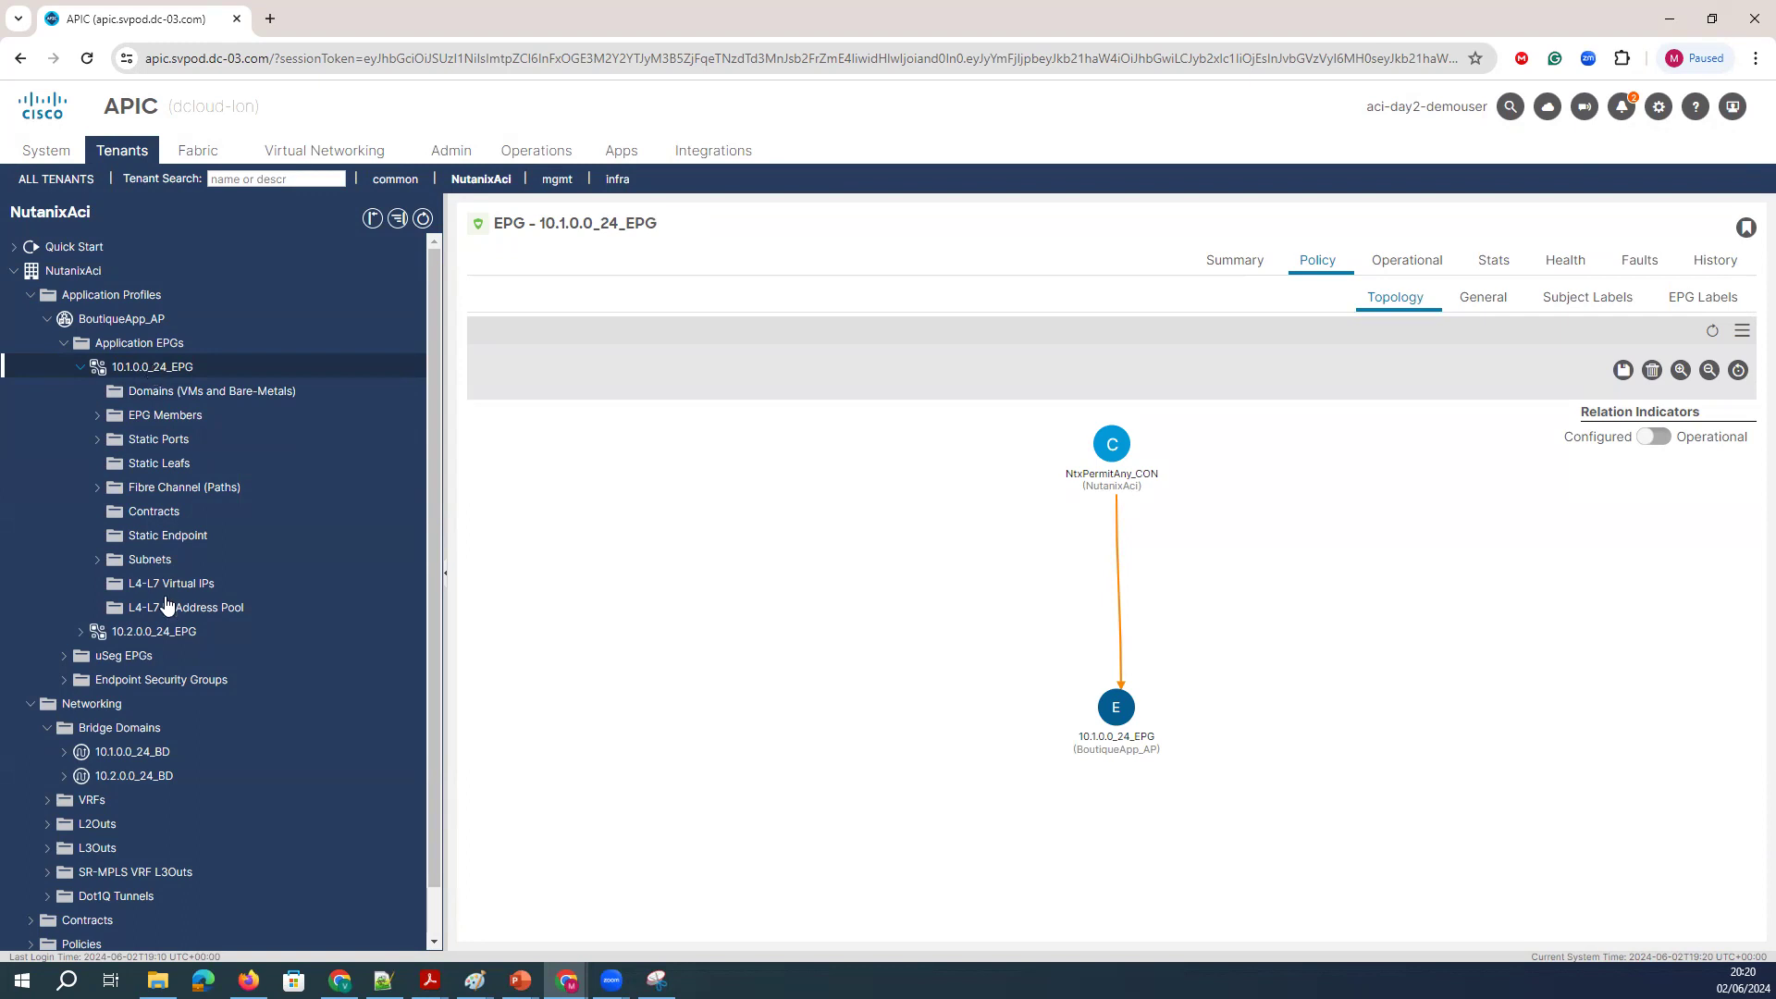
{"action": "left_click", "coordinate": [146, 515]}
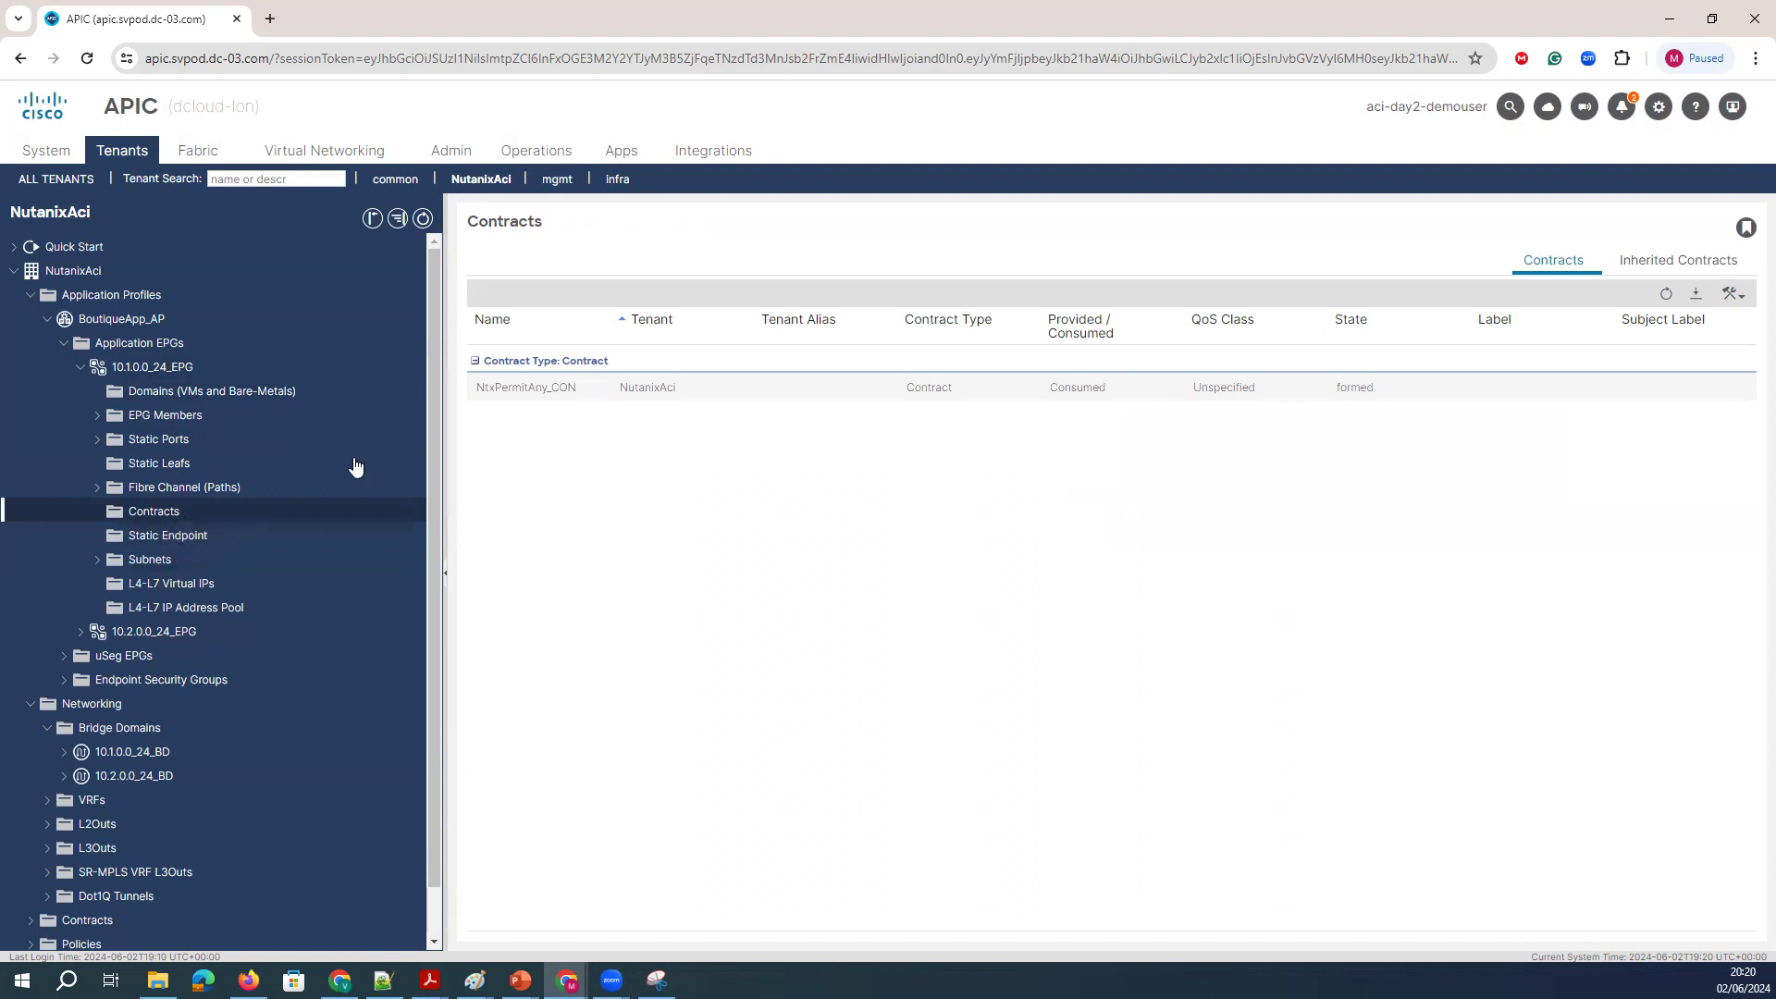
{"action": "left_click", "coordinate": [155, 342]}
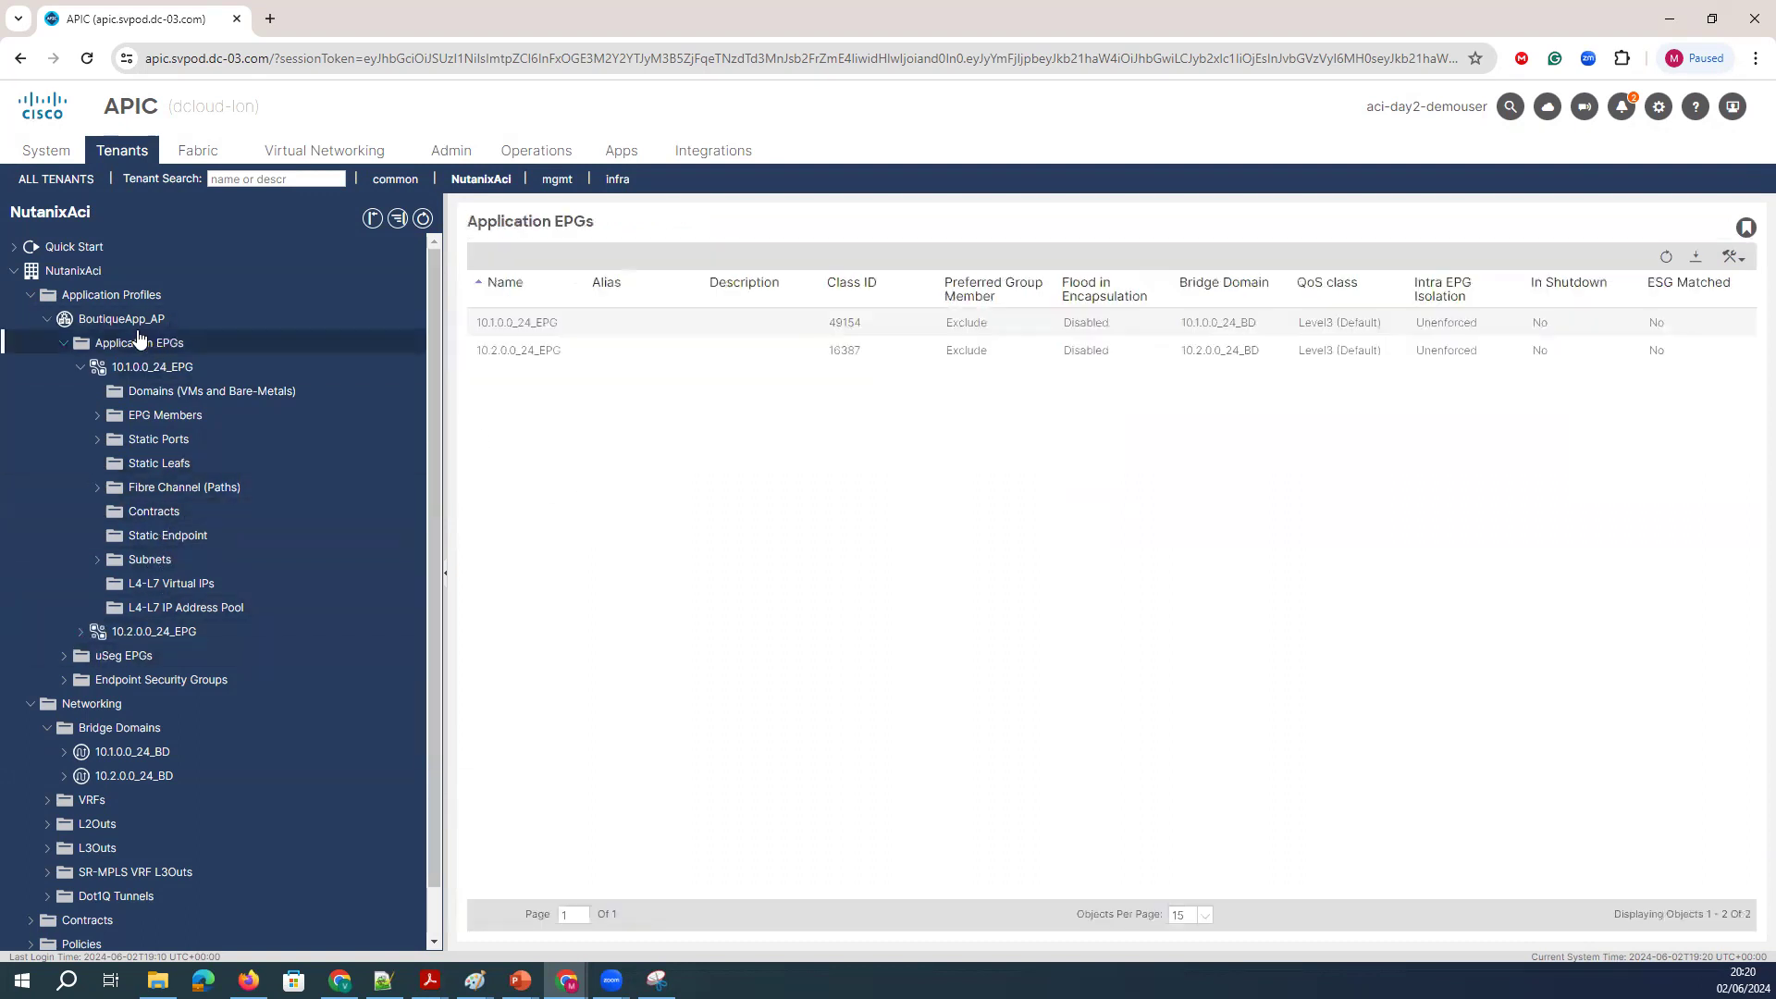
Show the BoutiqueApp_AP topology diagram and inspect the details of both EPG nodes.
{"action": "left_click", "coordinate": [134, 320]}
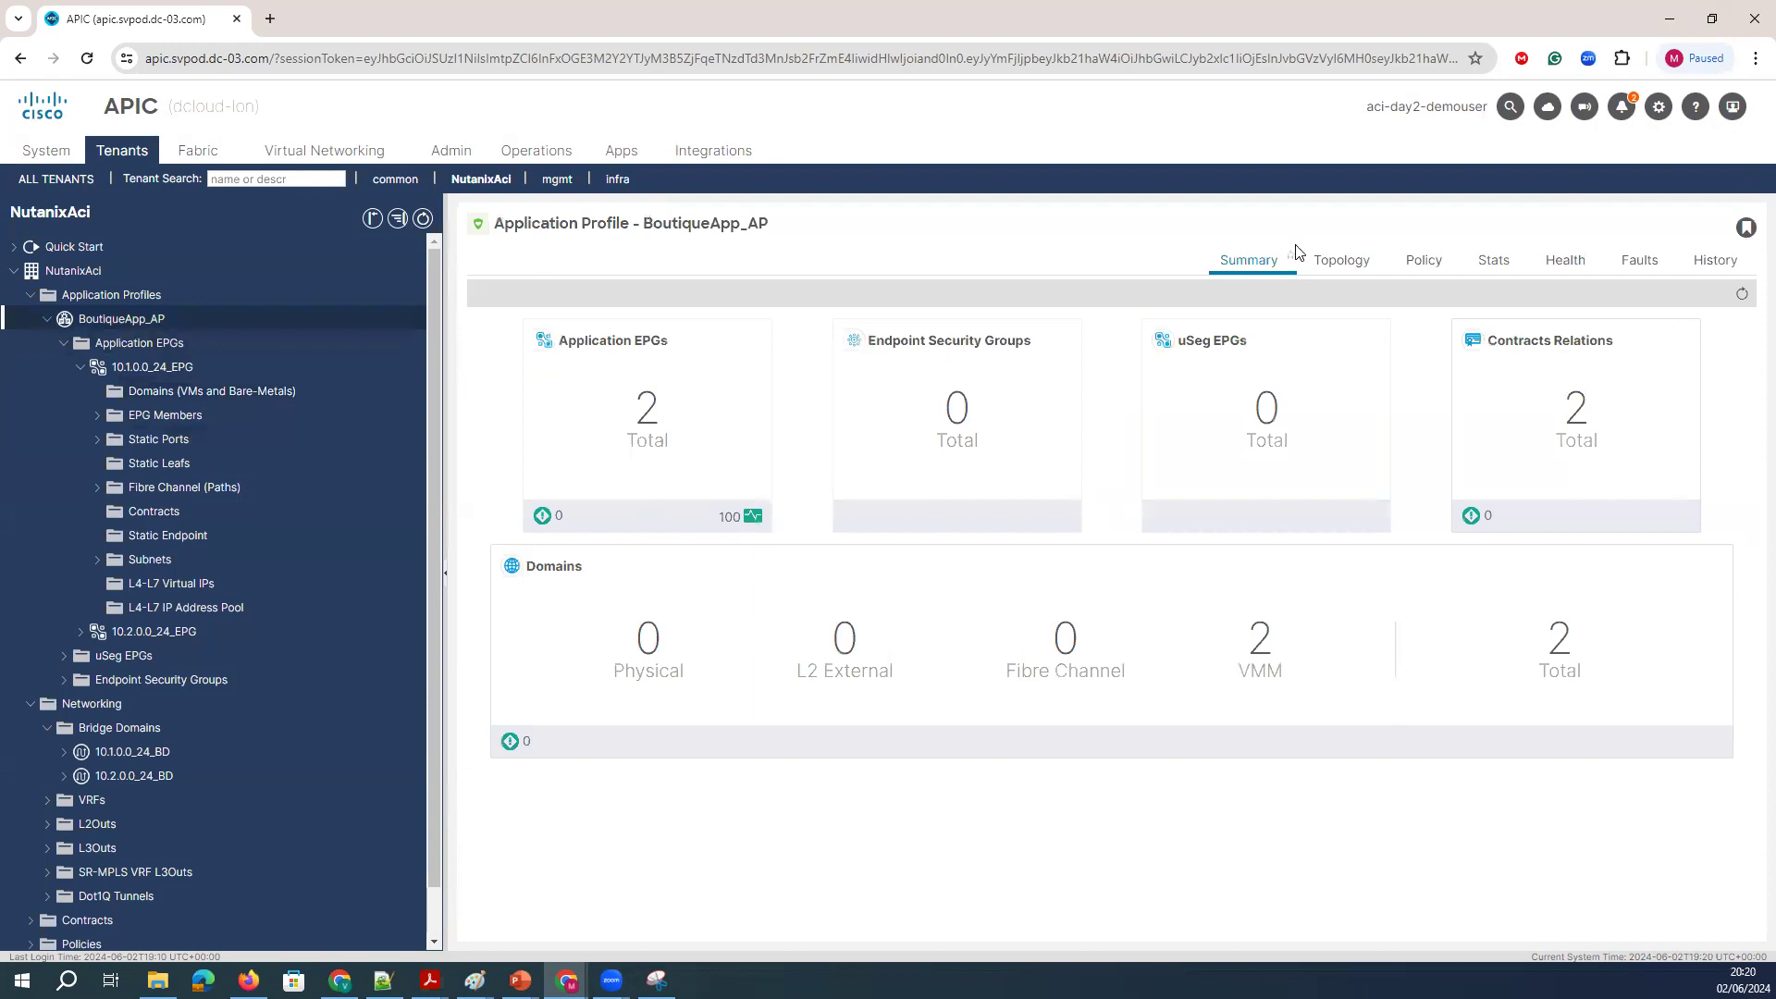
{"action": "left_click", "coordinate": [1341, 264]}
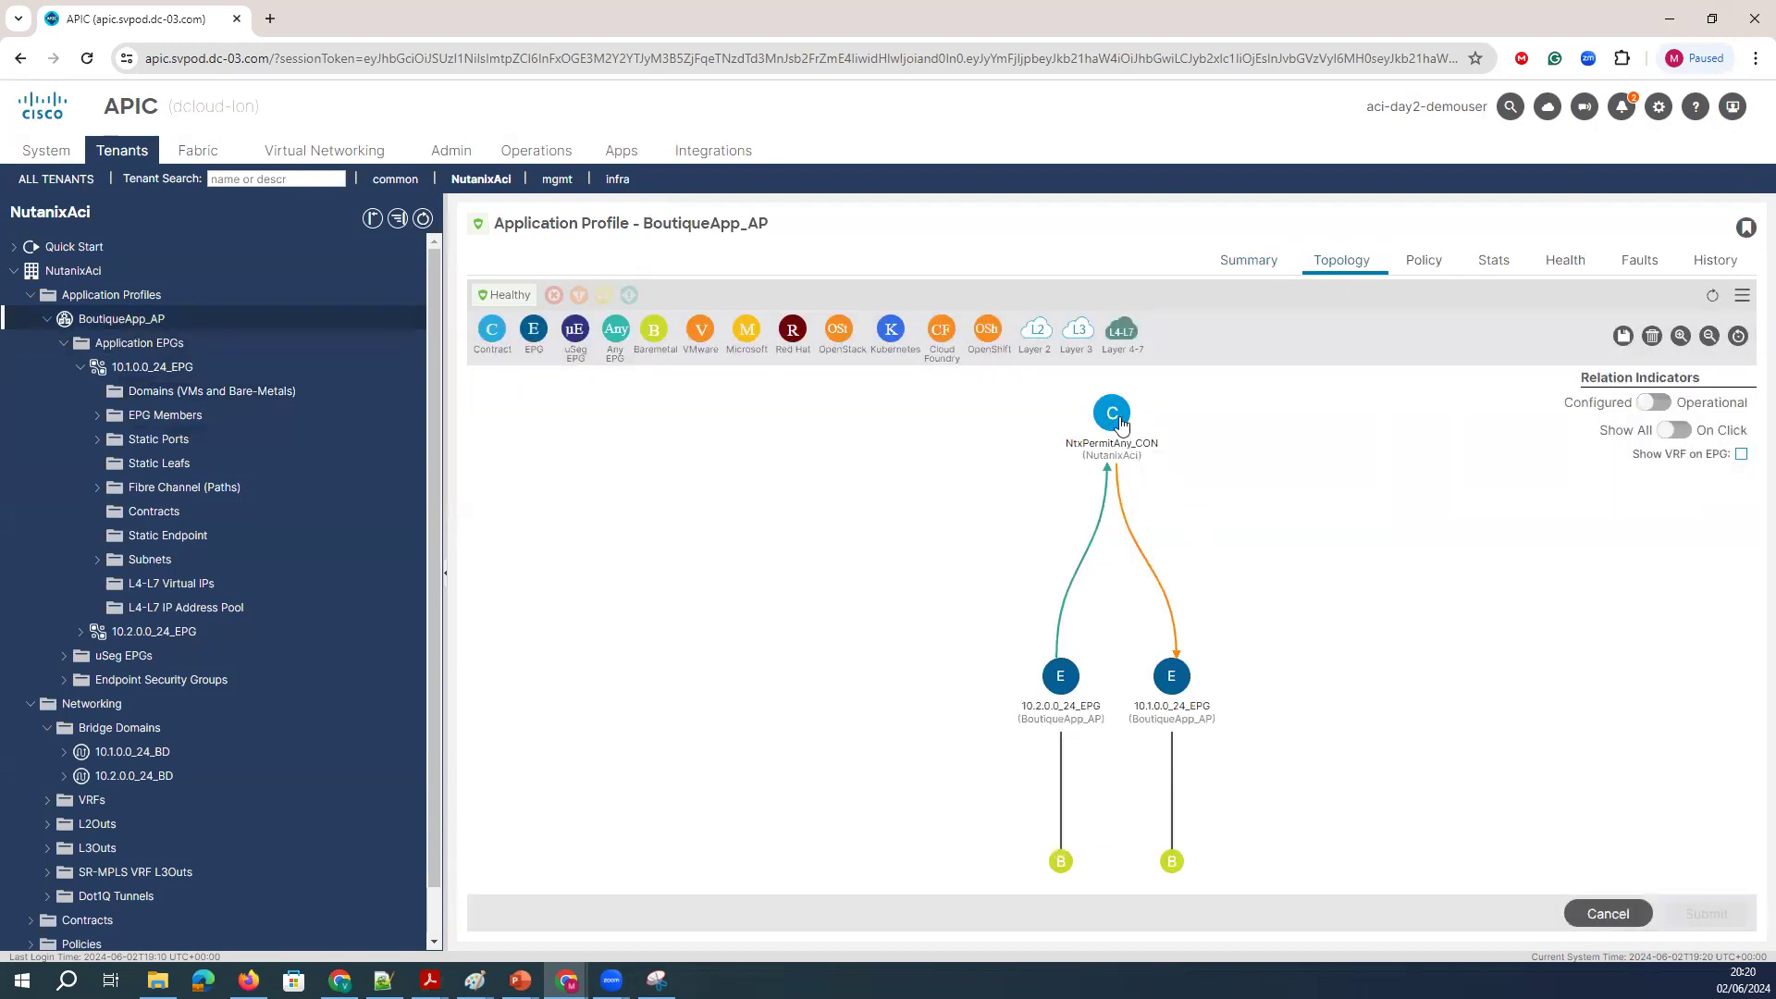
{"action": "mouse_move", "coordinate": [1172, 686]}
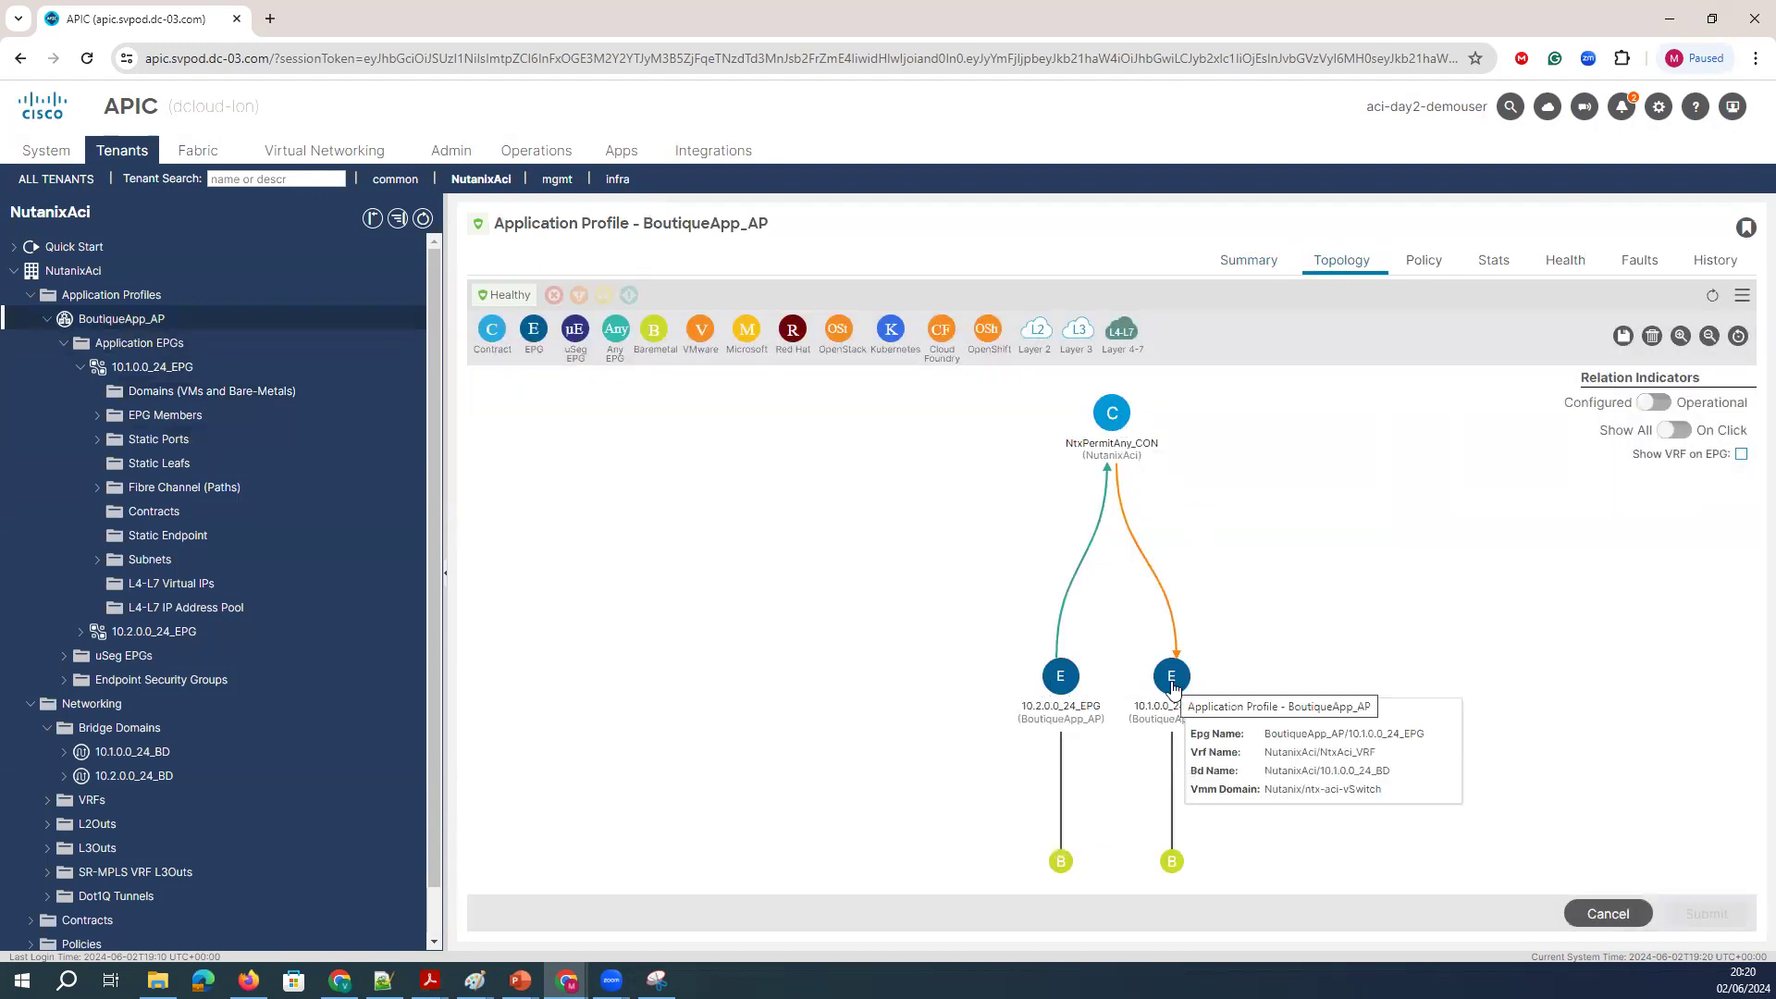
{"action": "mouse_move", "coordinate": [1057, 689]}
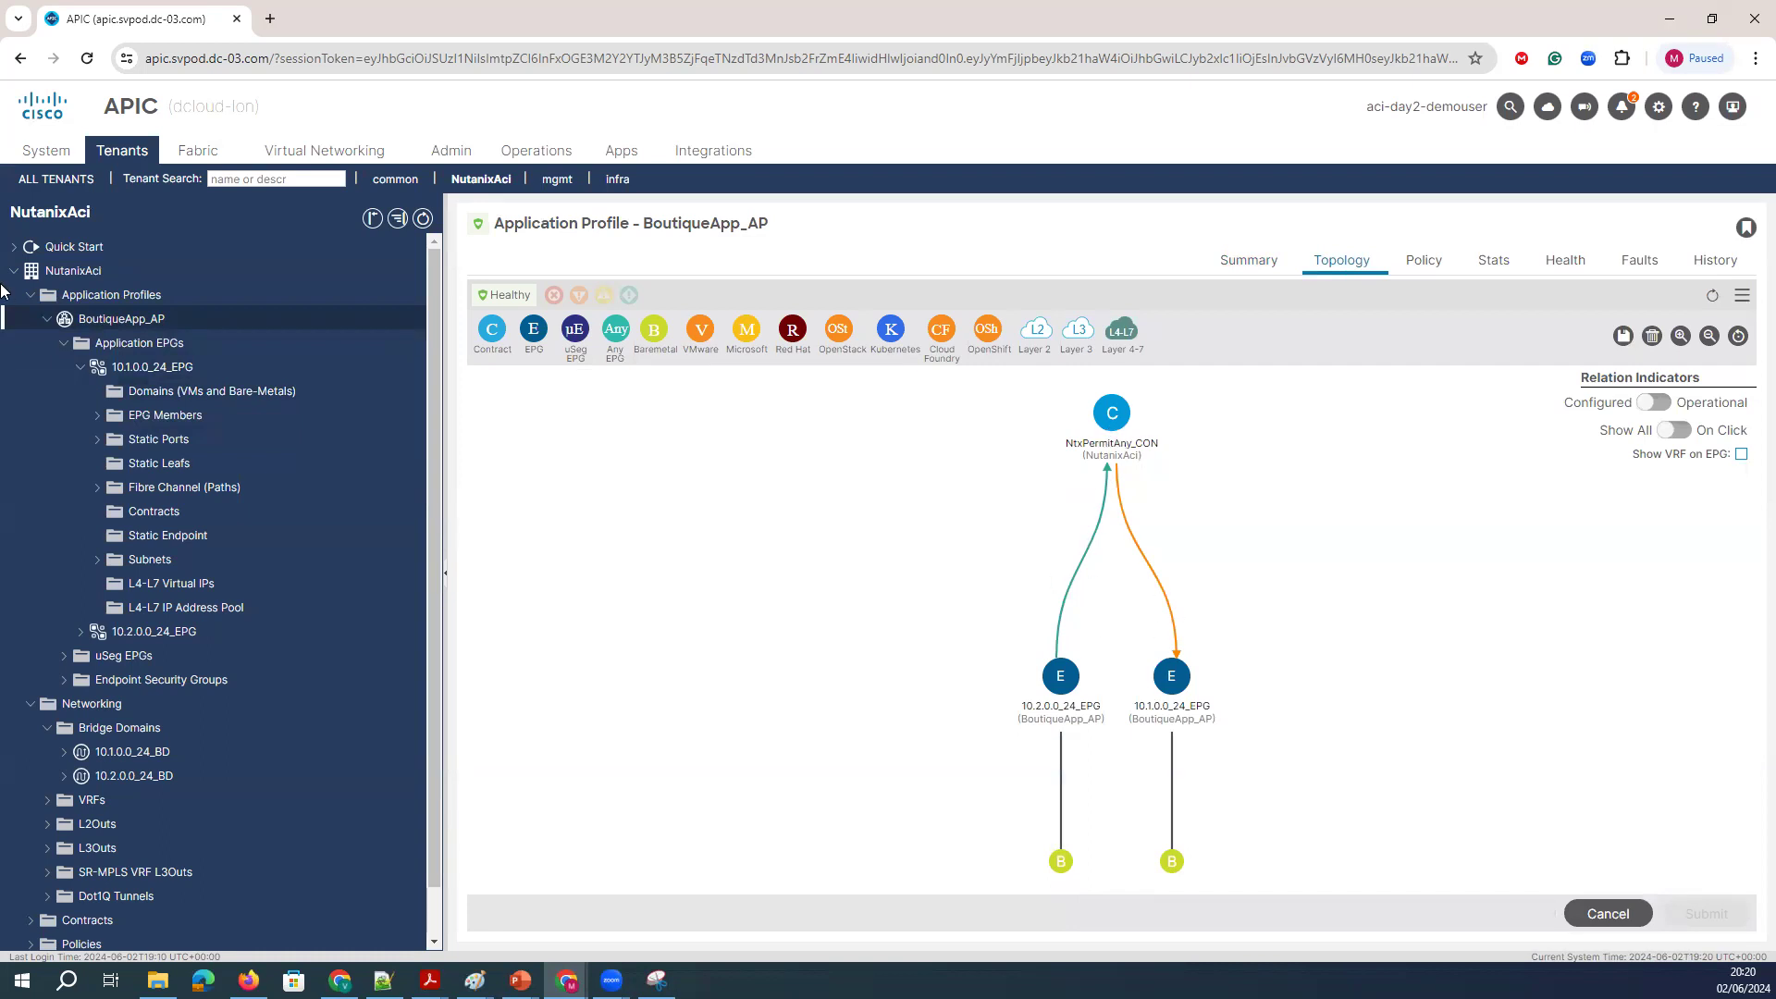
Check client endpoints of 10.1.0.0_24_EPG and 10.2.0.0_24_EPG, then view the Kubernetes domains.
{"action": "left_click", "coordinate": [152, 367]}
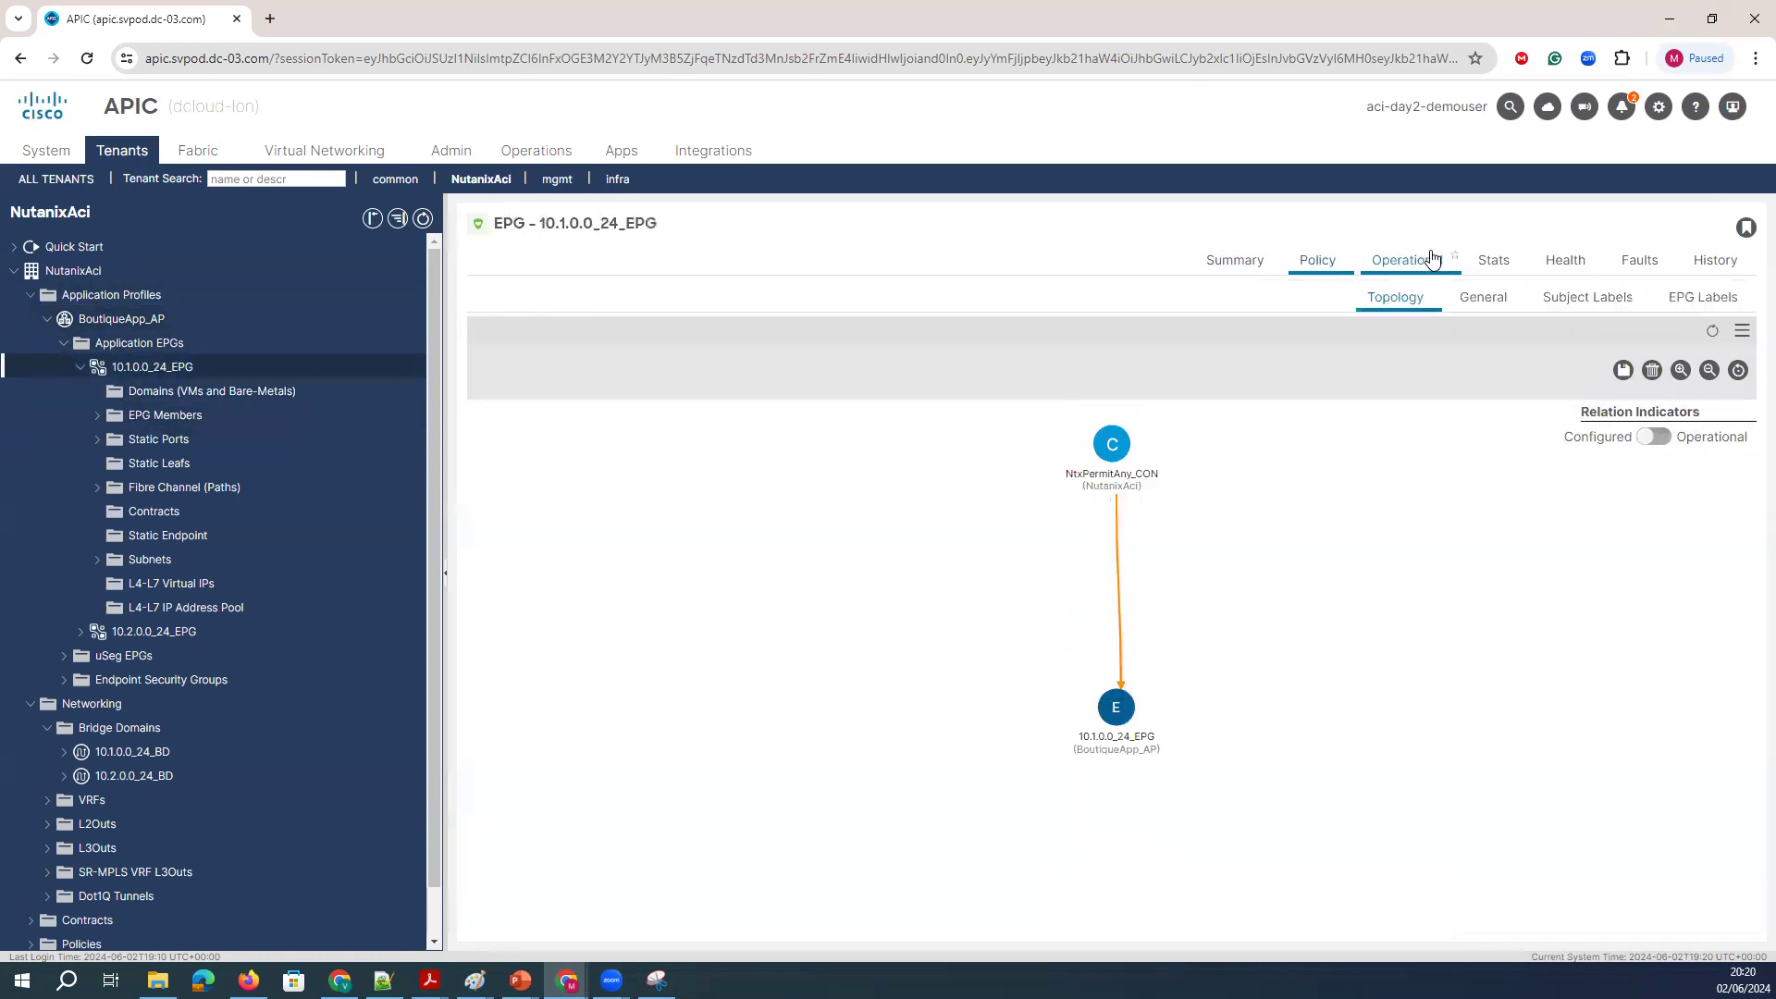
{"action": "left_click", "coordinate": [1429, 259]}
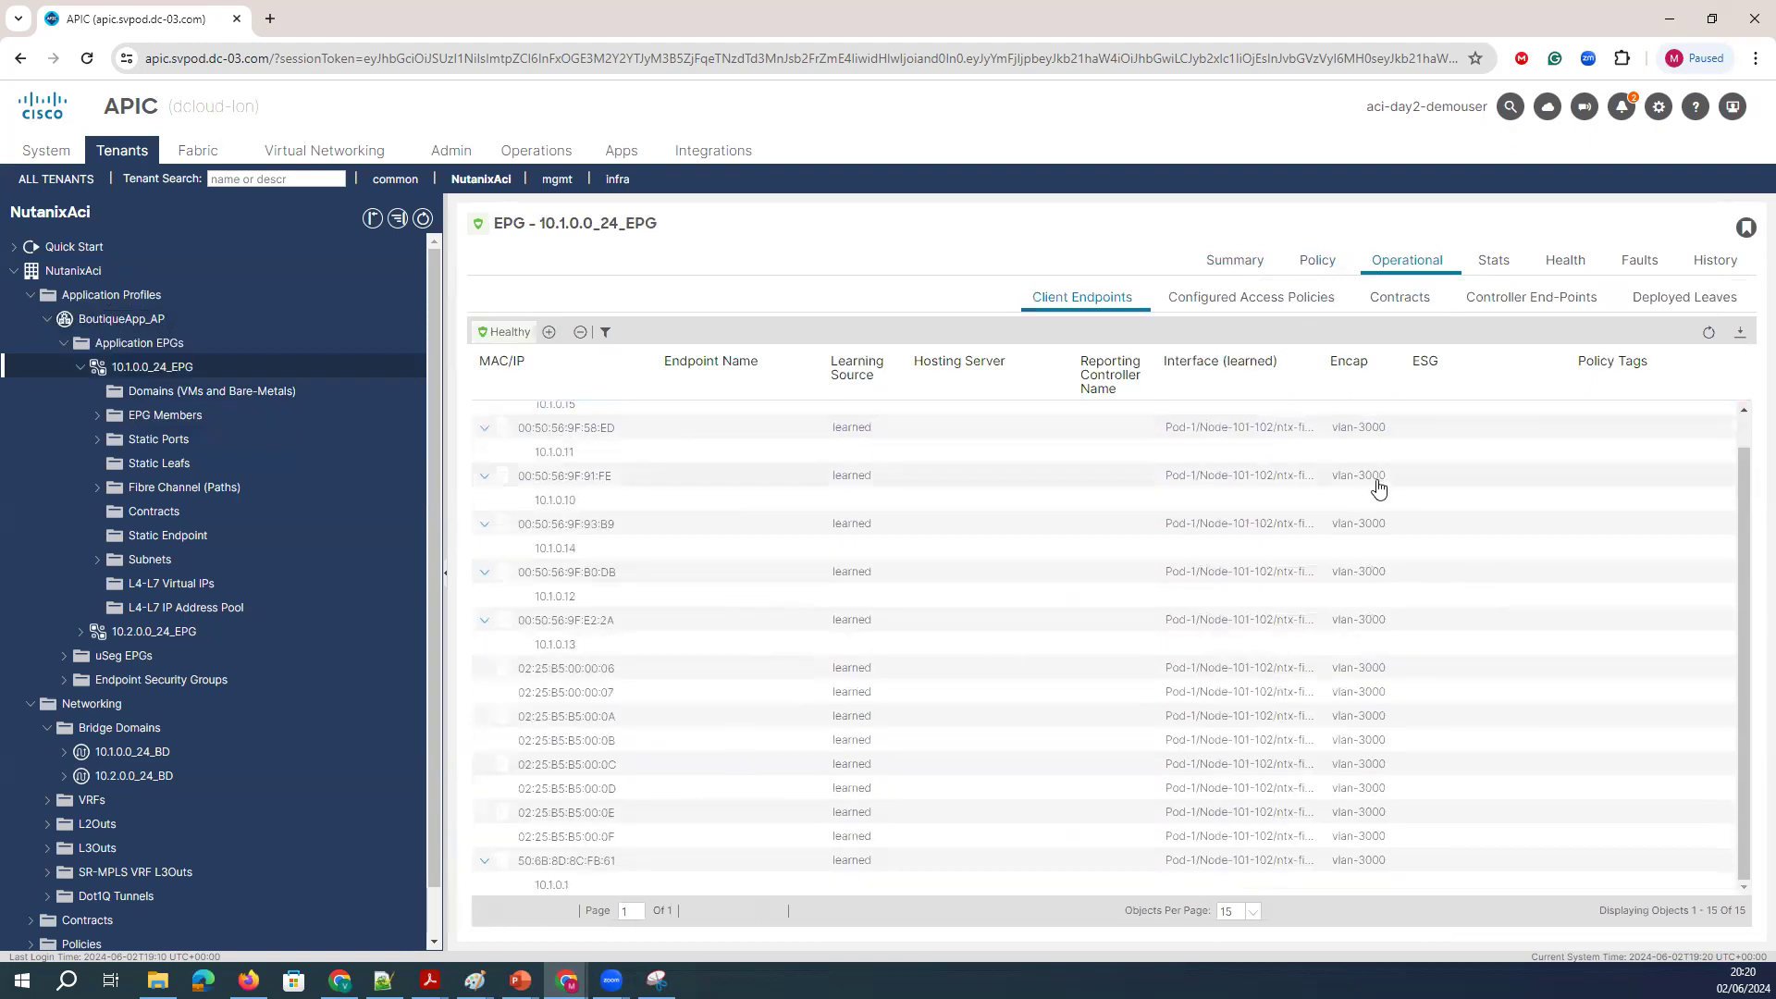
{"action": "left_click", "coordinate": [93, 638]}
{"action": "left_click", "coordinate": [1399, 258]}
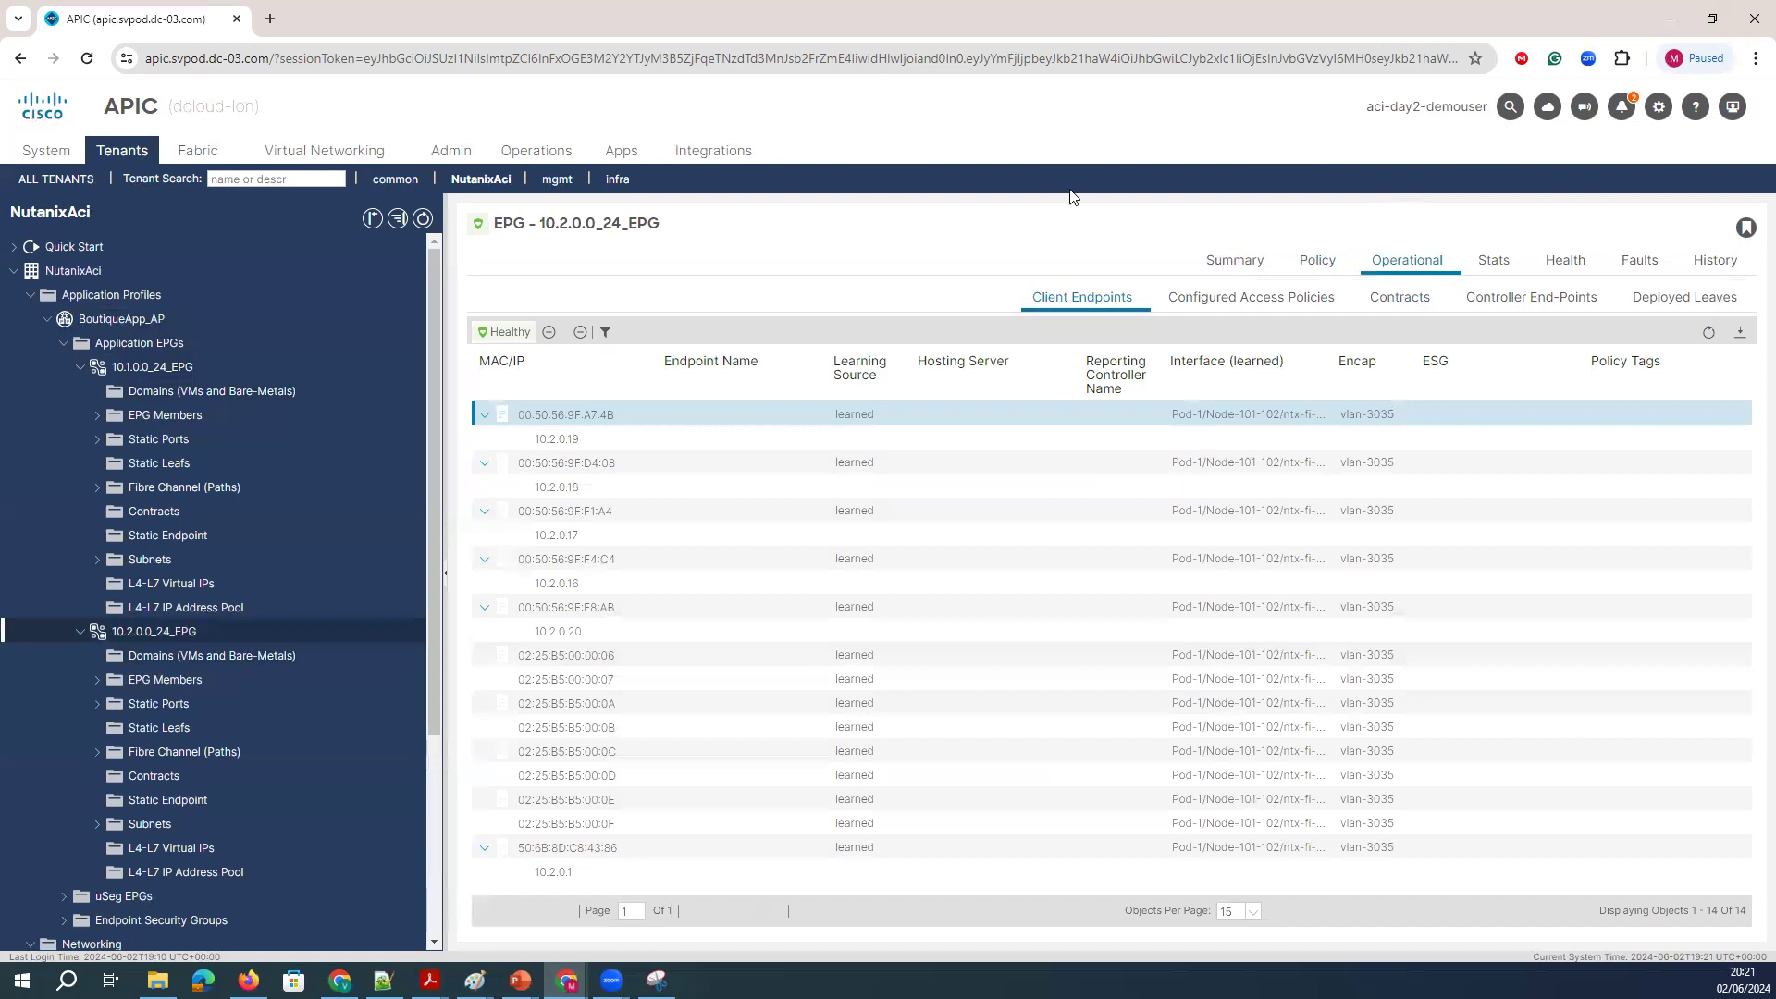
{"action": "left_click", "coordinate": [328, 163]}
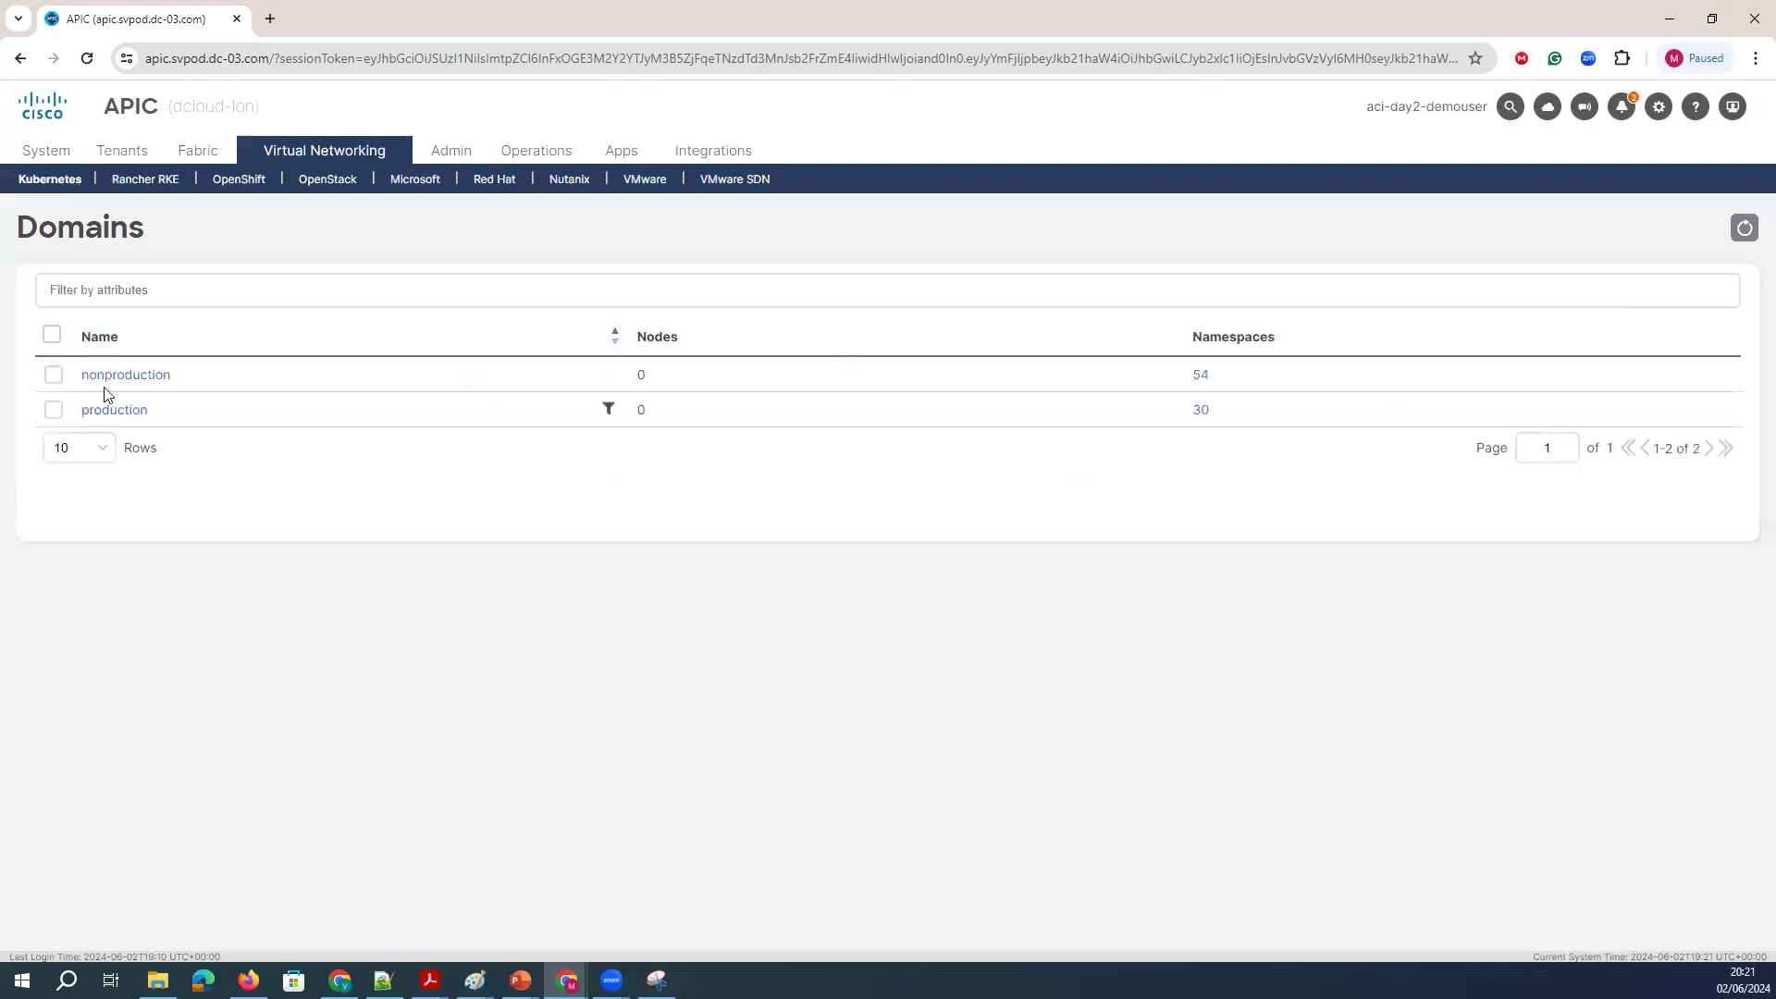
{"action": "left_click", "coordinate": [115, 410]}
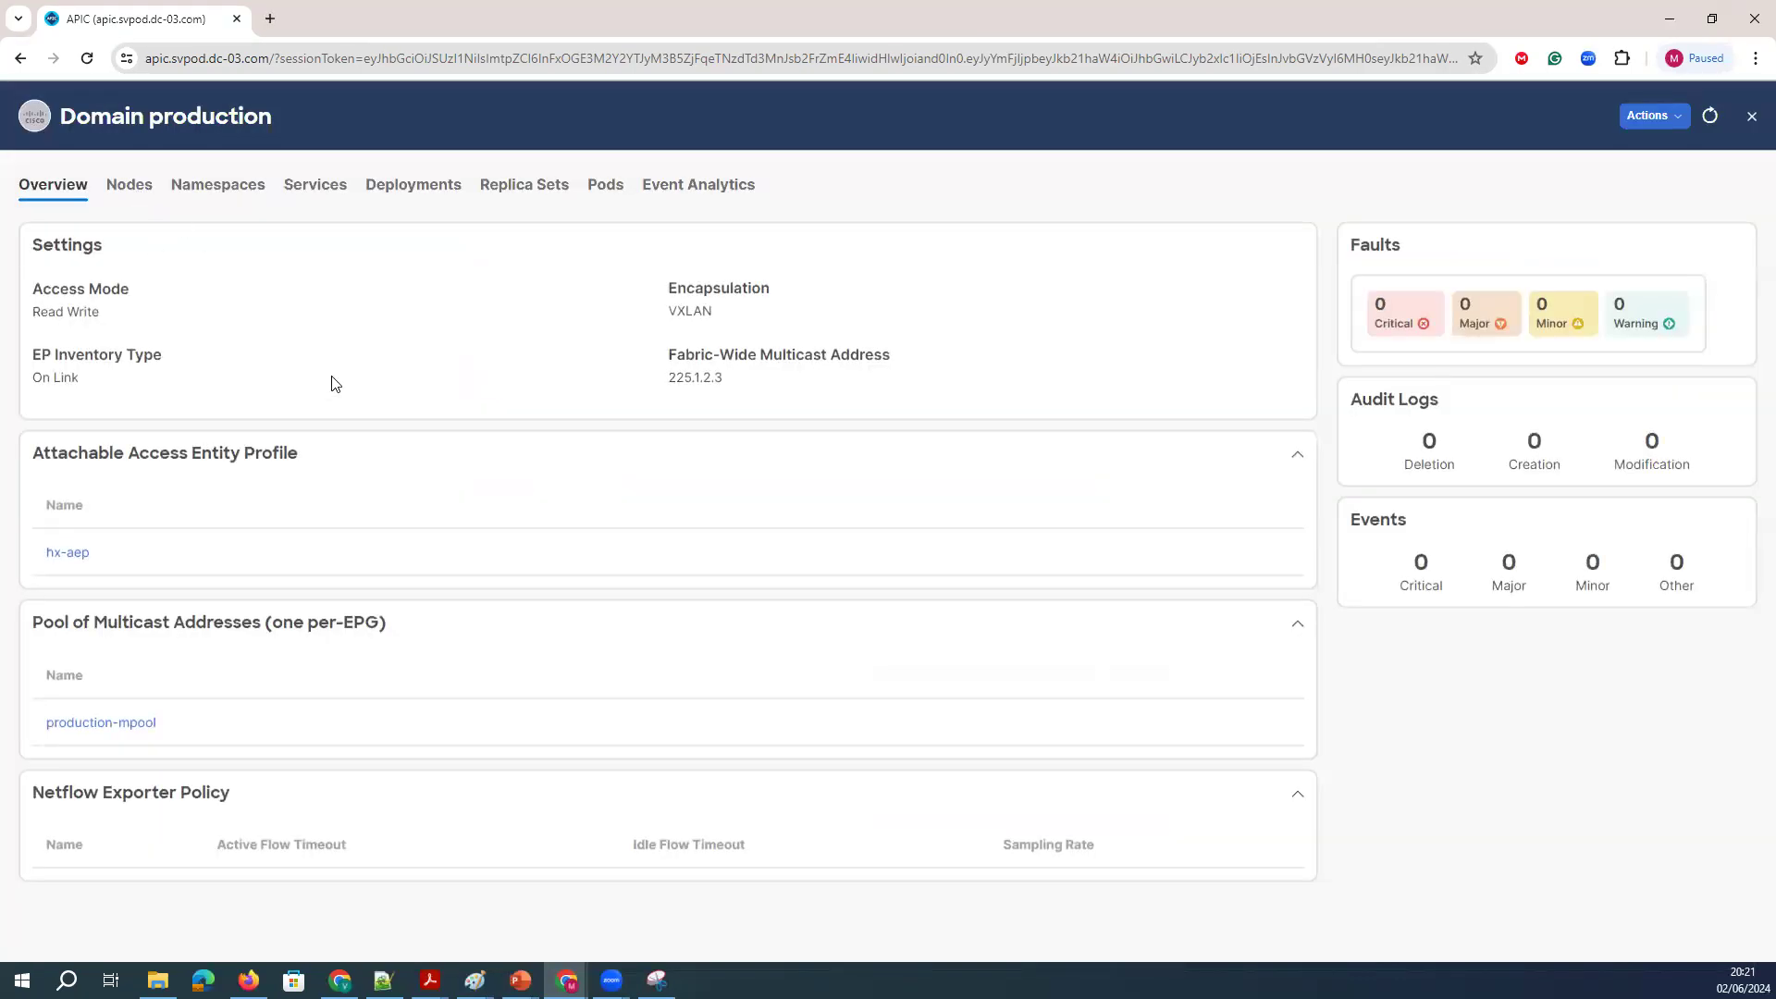
{"action": "left_click_drag", "start_coordinate": [731, 315], "coordinate": [552, 311]}
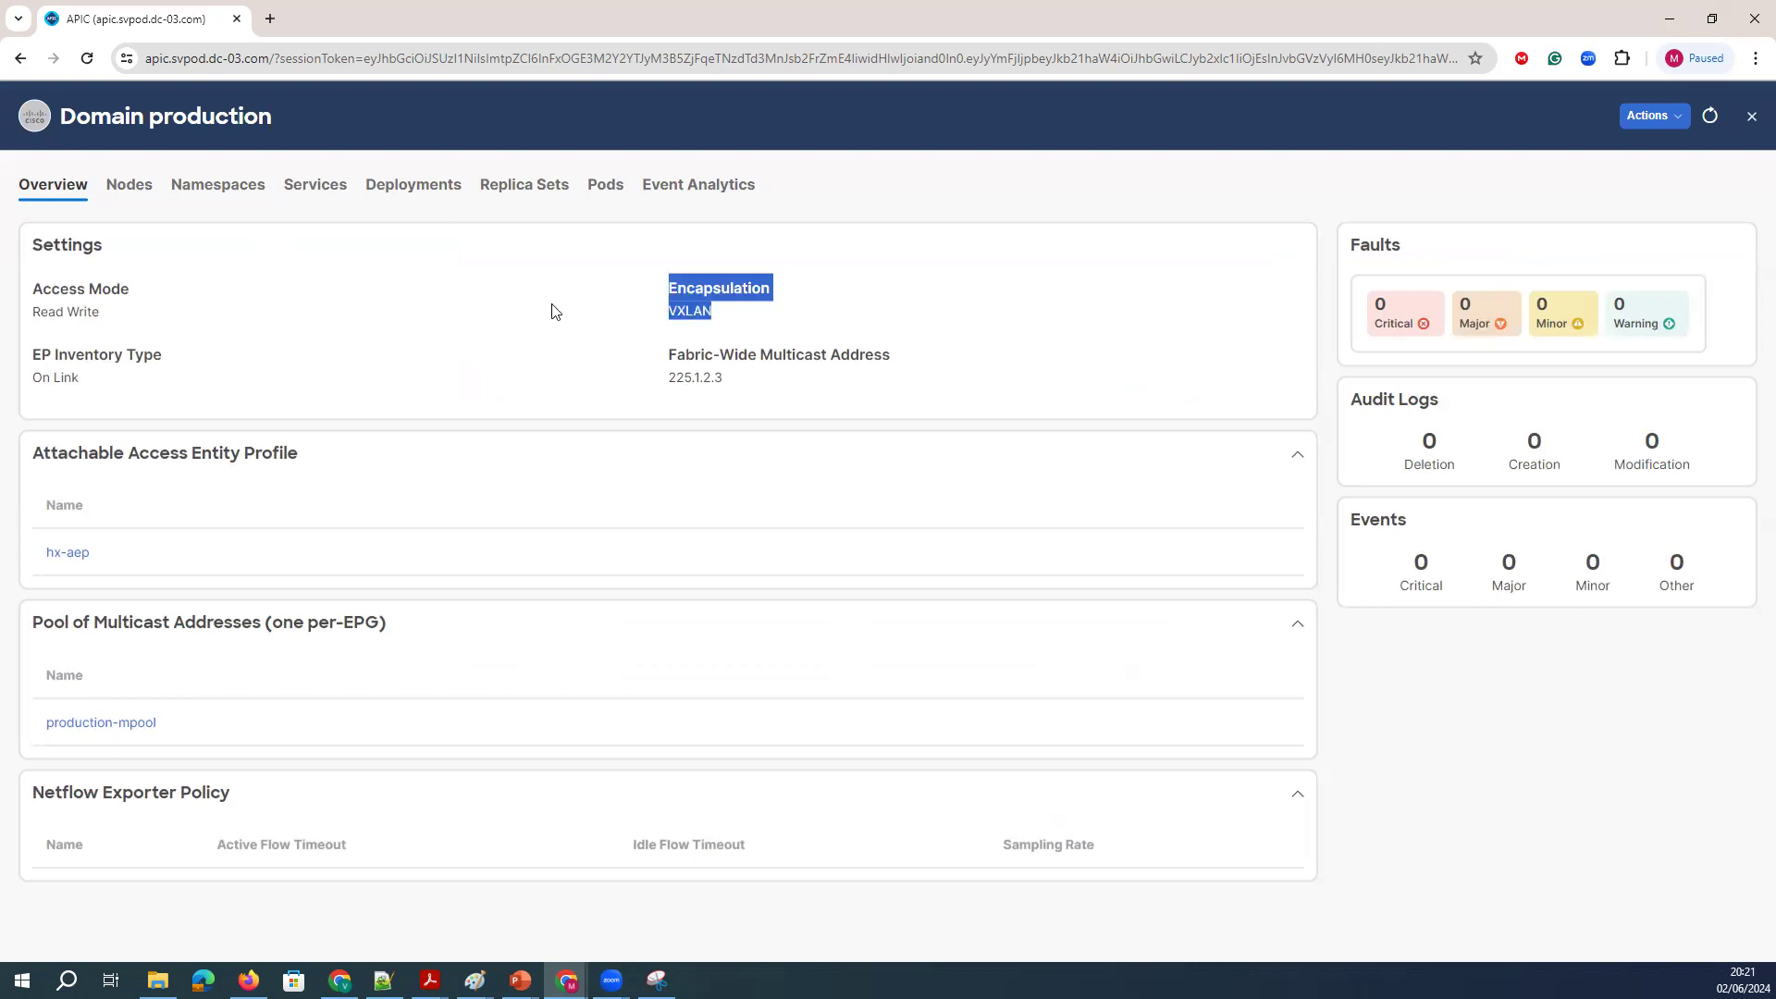
{"action": "left_click_drag", "start_coordinate": [92, 396], "coordinate": [16, 350]}
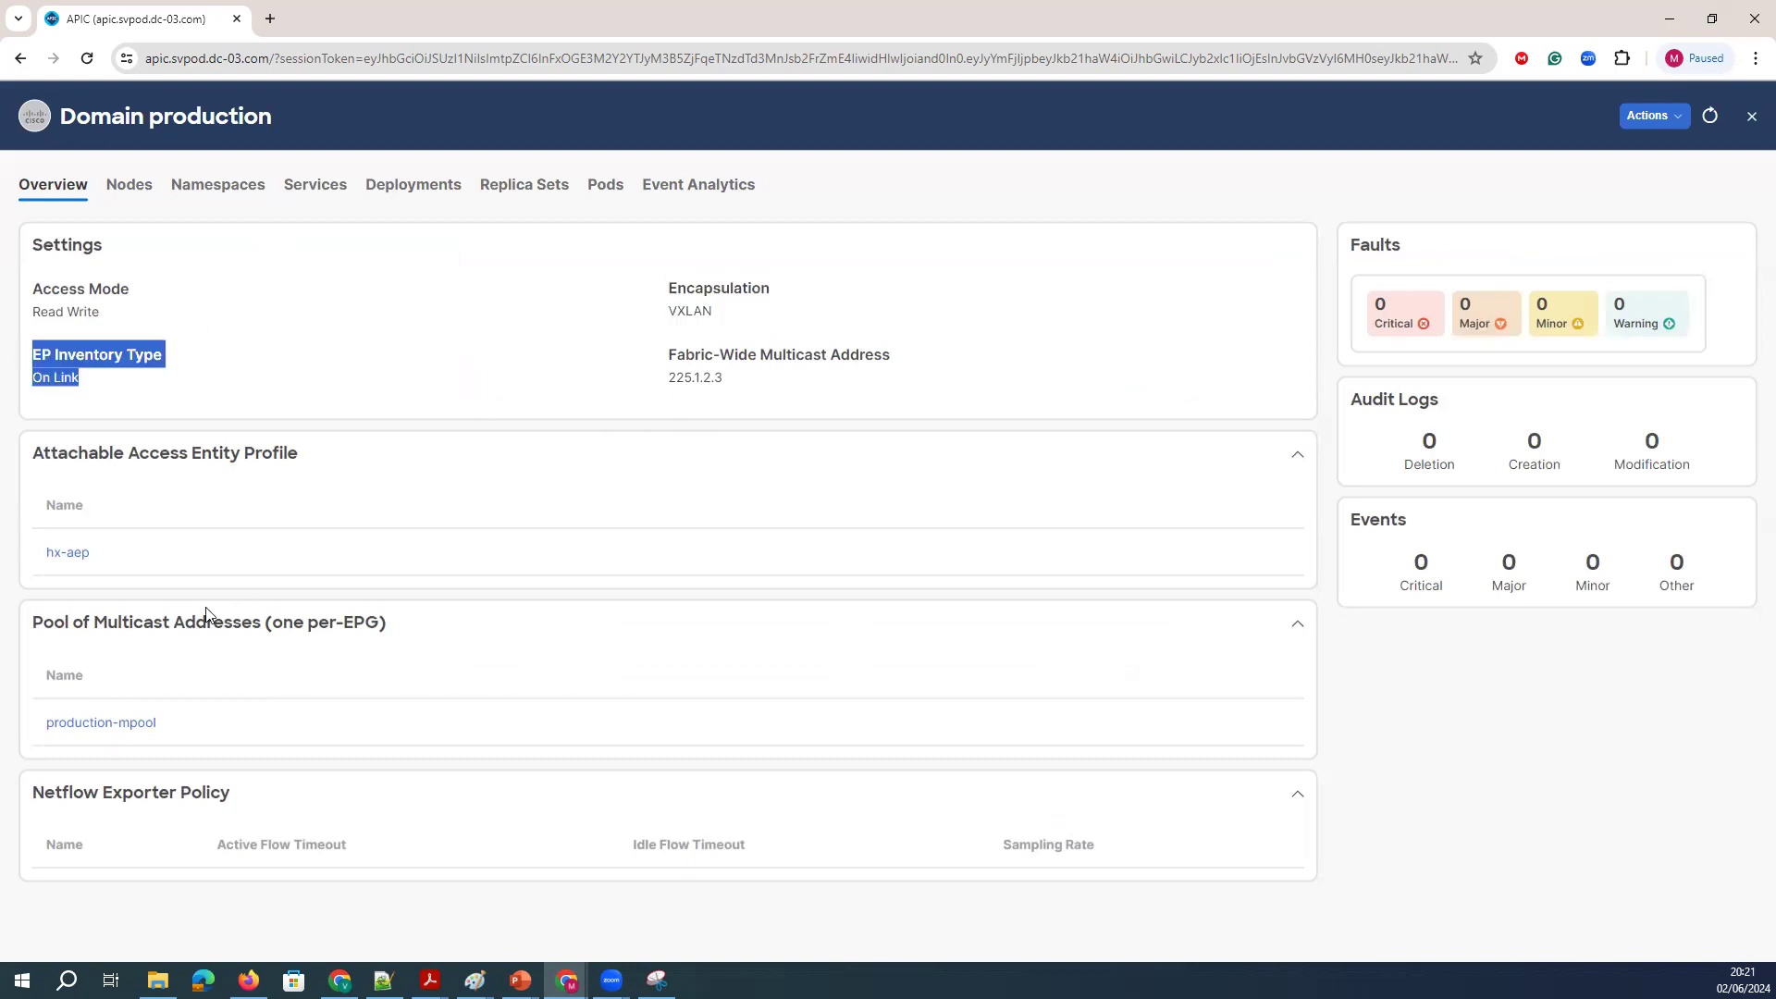
{"action": "left_click_drag", "start_coordinate": [154, 573], "coordinate": [27, 555]}
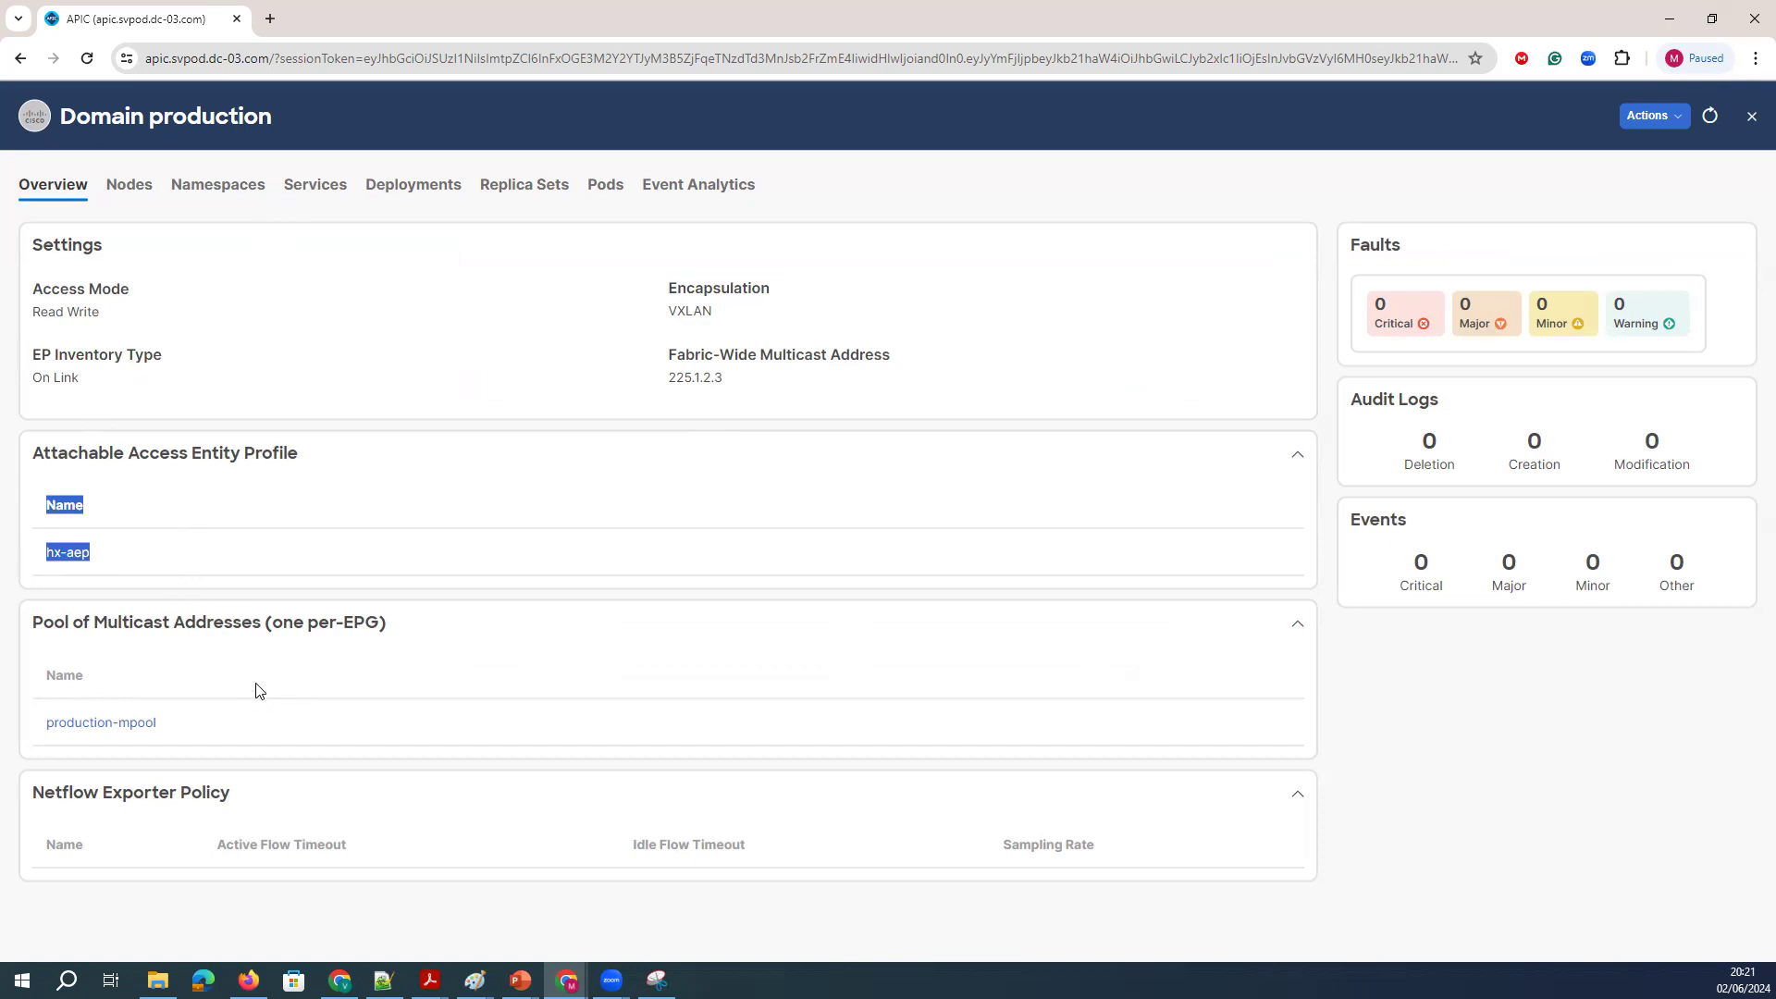
{"action": "left_click", "coordinate": [146, 193]}
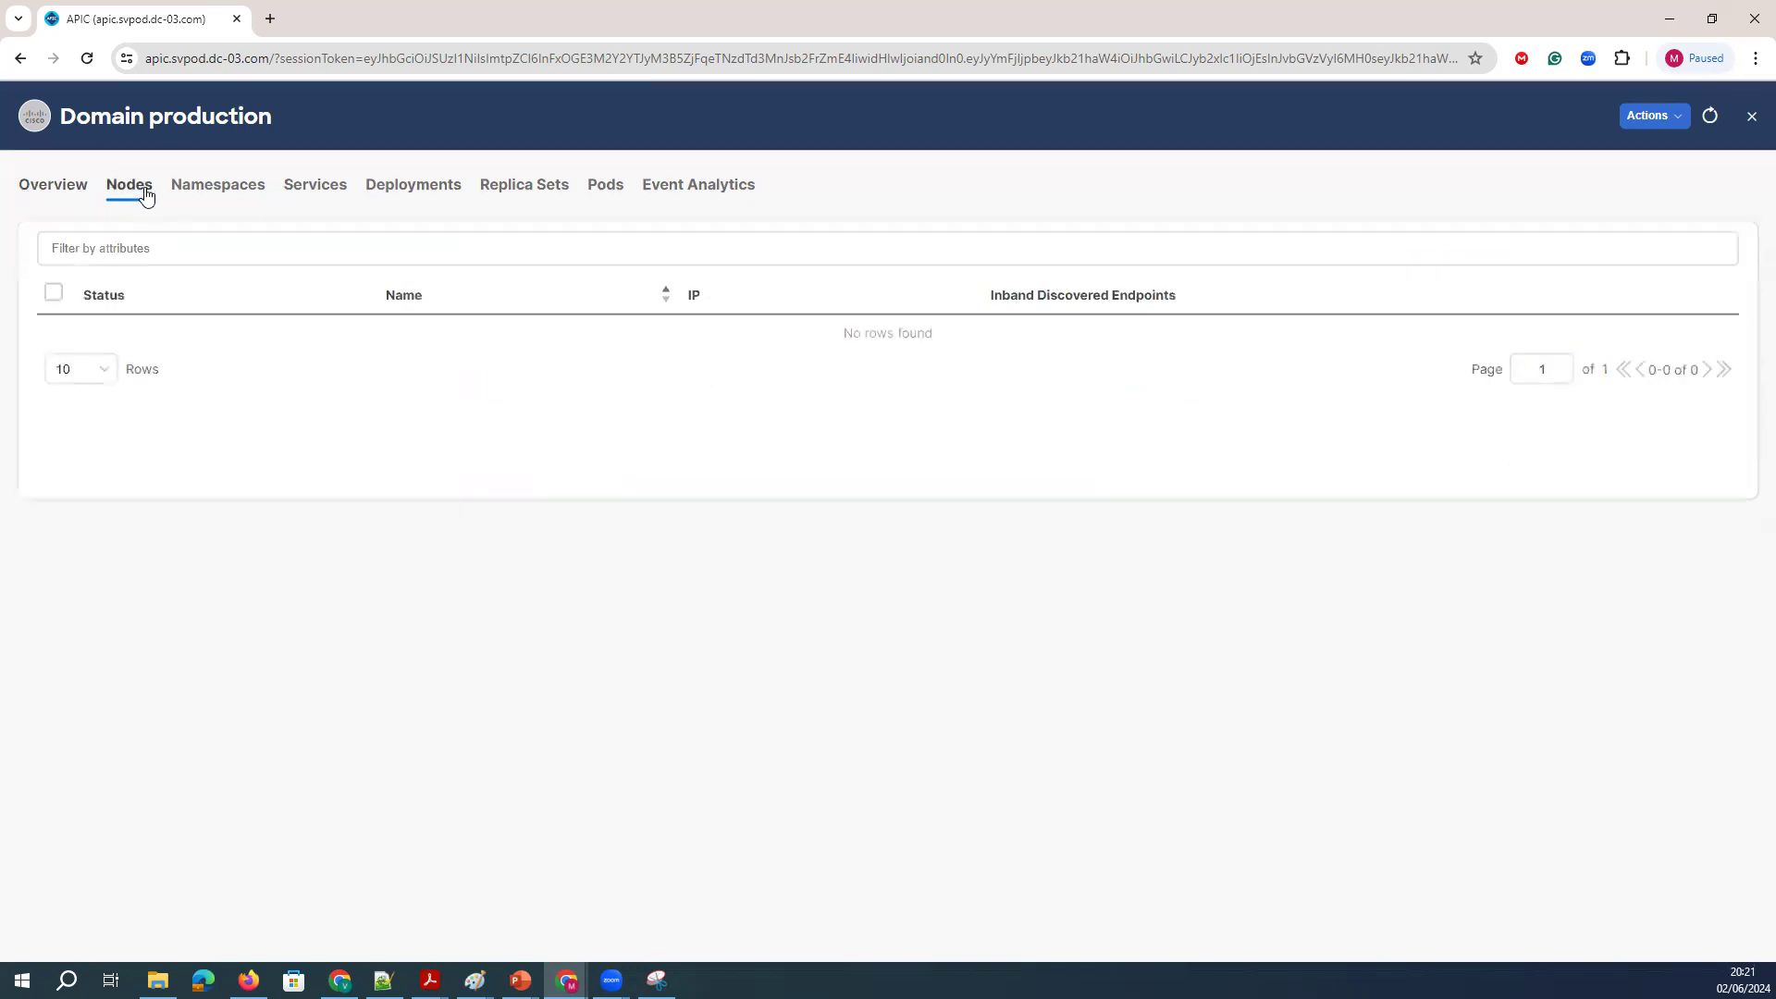
{"action": "left_click", "coordinate": [1663, 118]}
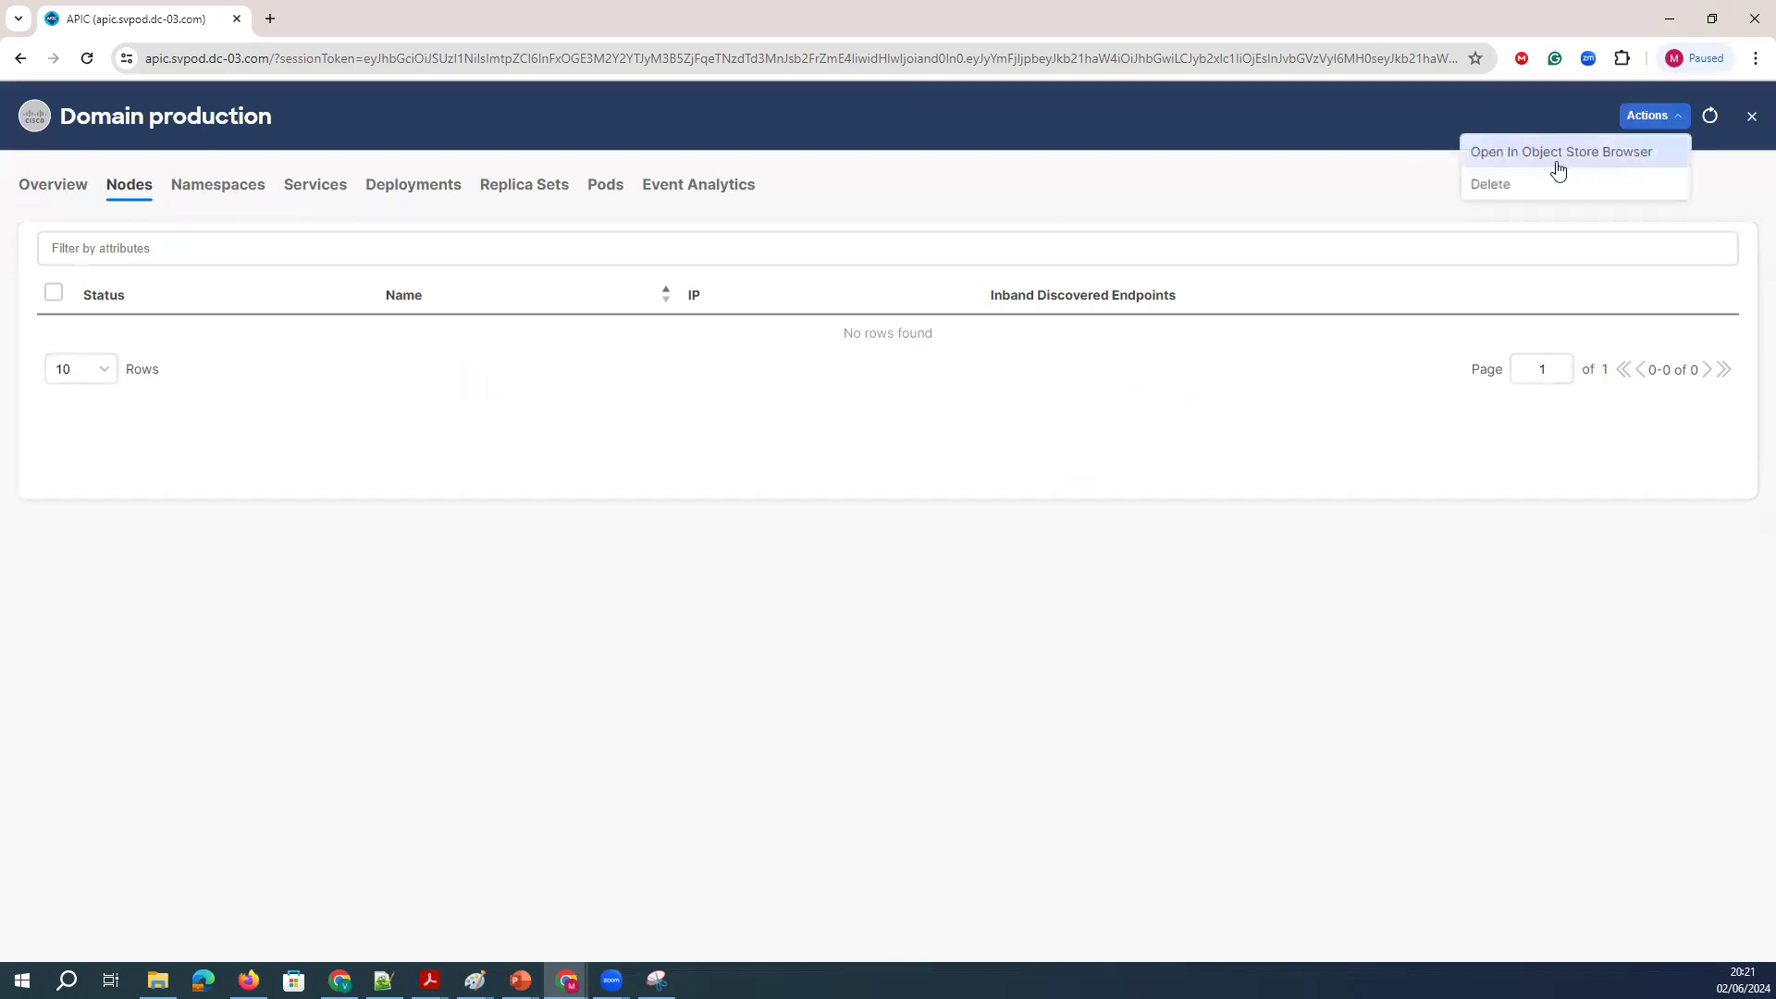
{"action": "left_click", "coordinate": [681, 563]}
{"action": "left_click", "coordinate": [222, 184]}
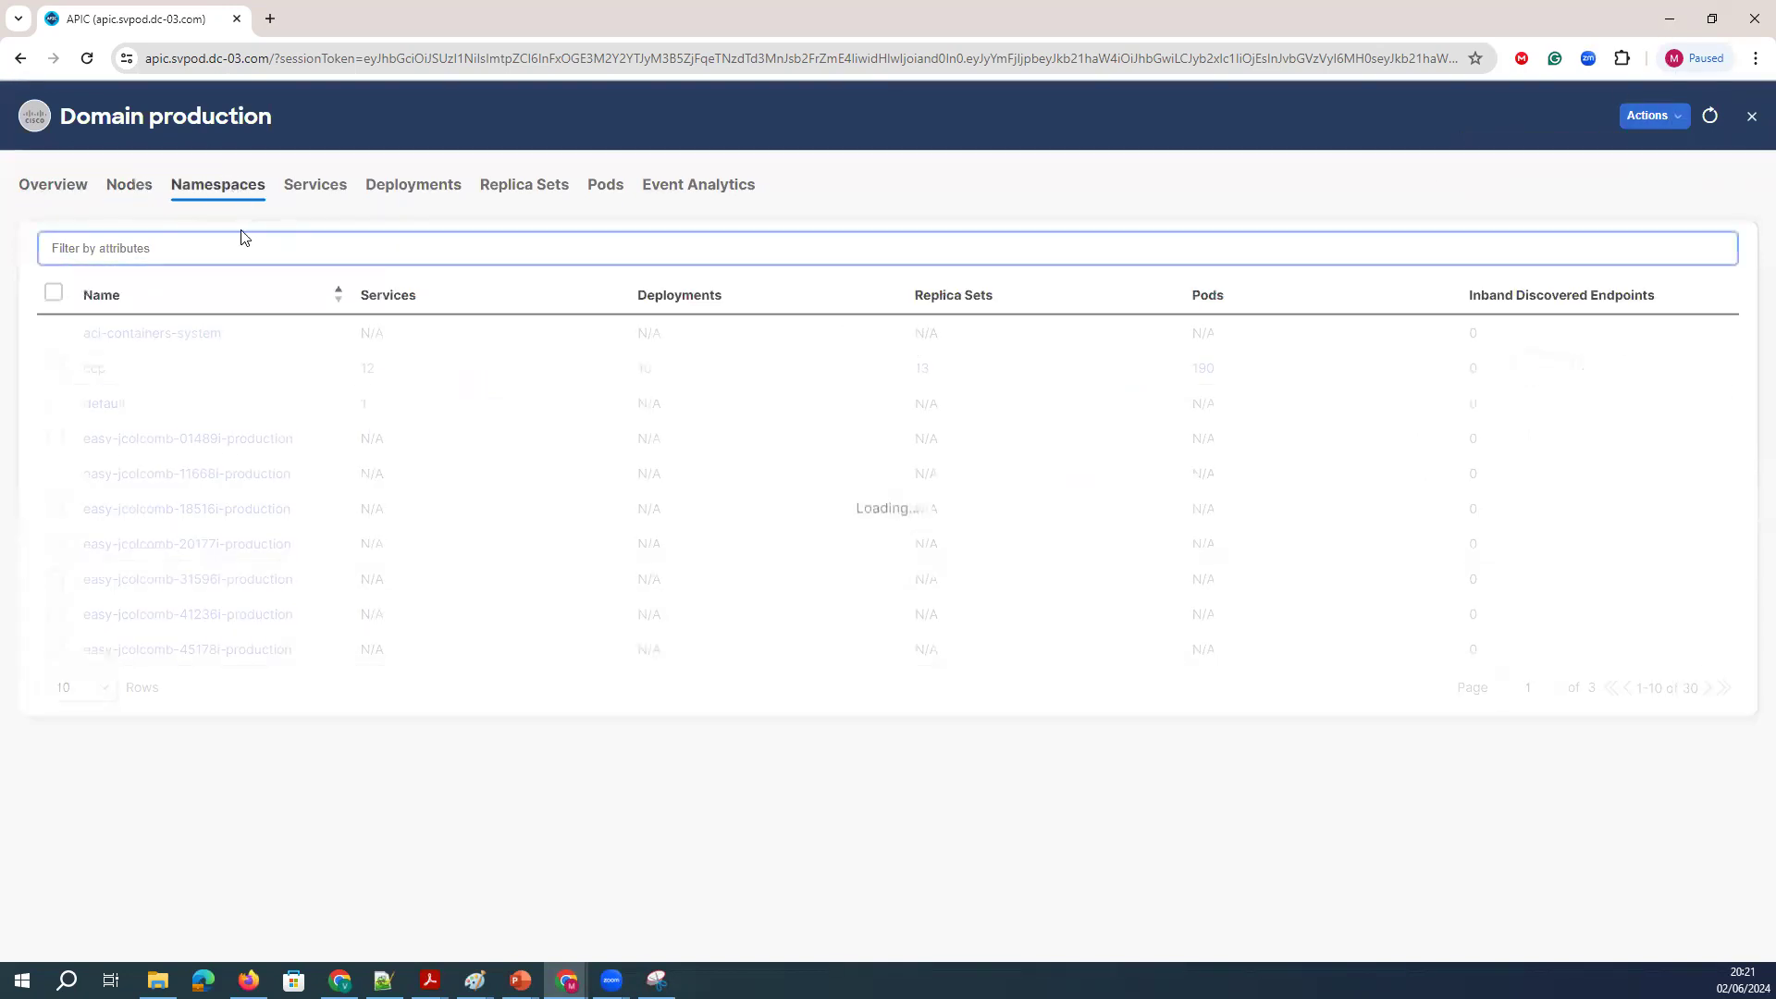
{"action": "left_click", "coordinate": [312, 191]}
{"action": "left_click", "coordinate": [398, 189]}
{"action": "left_click", "coordinate": [524, 192]}
{"action": "left_click", "coordinate": [603, 191]}
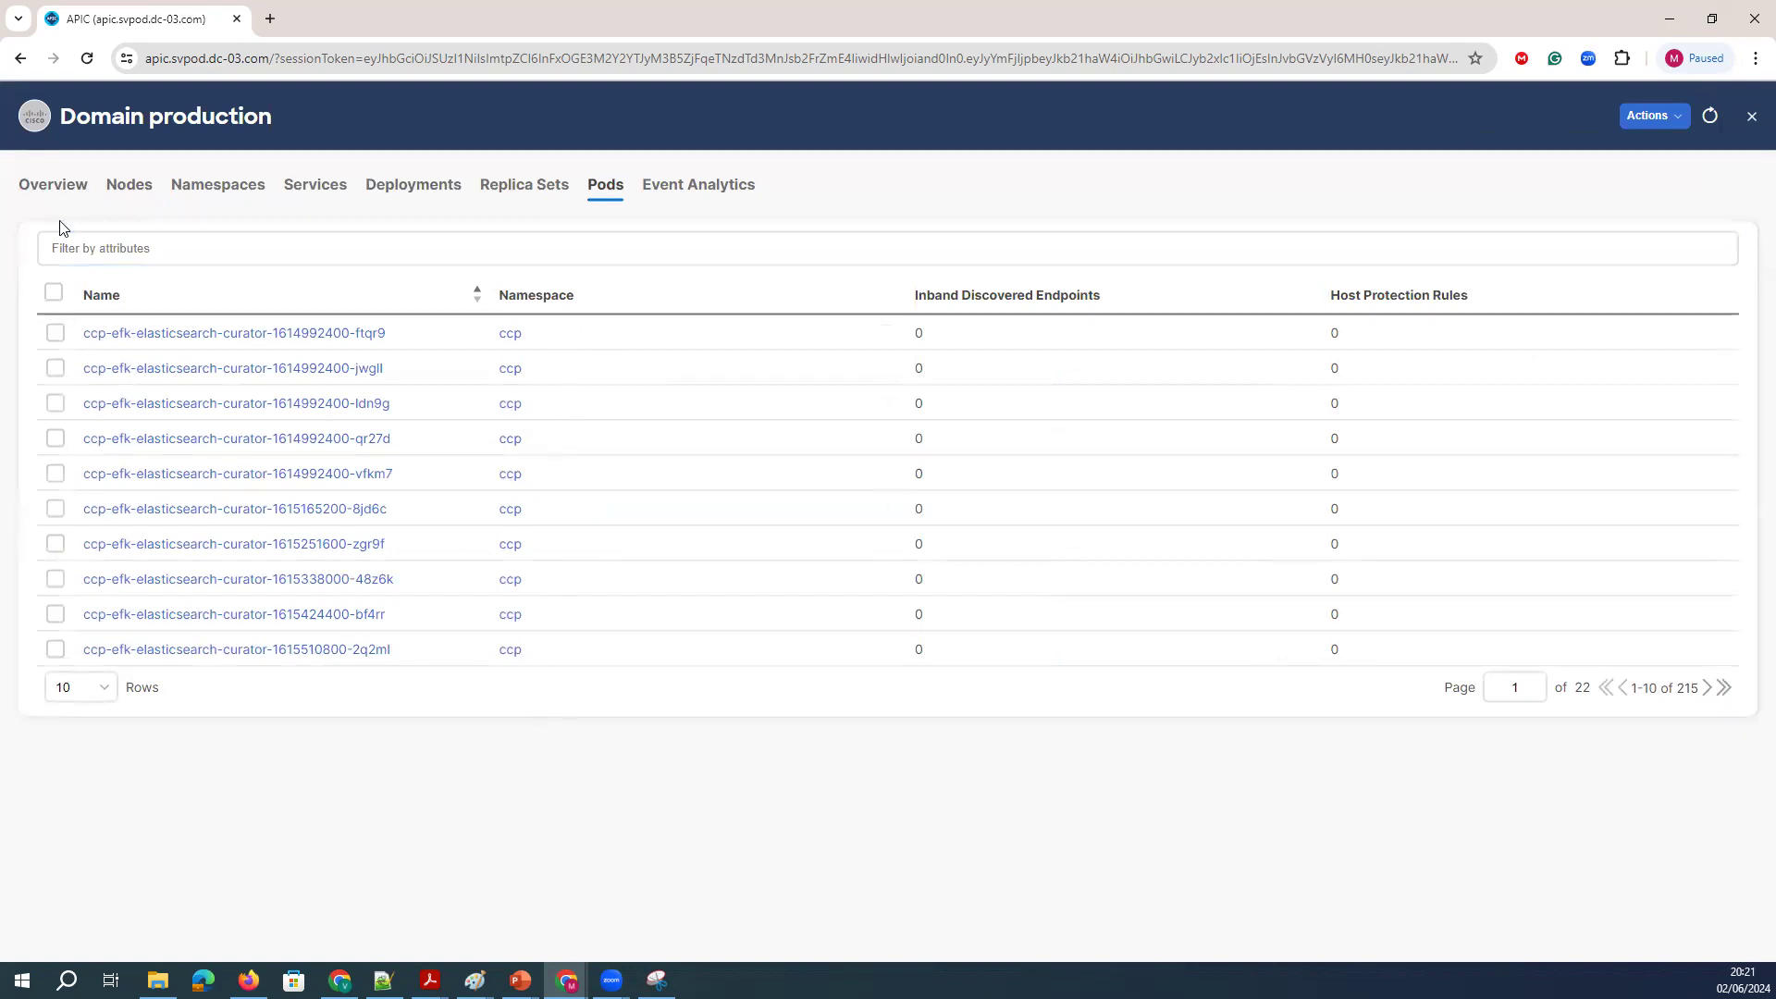
{"action": "left_click", "coordinate": [1751, 114]}
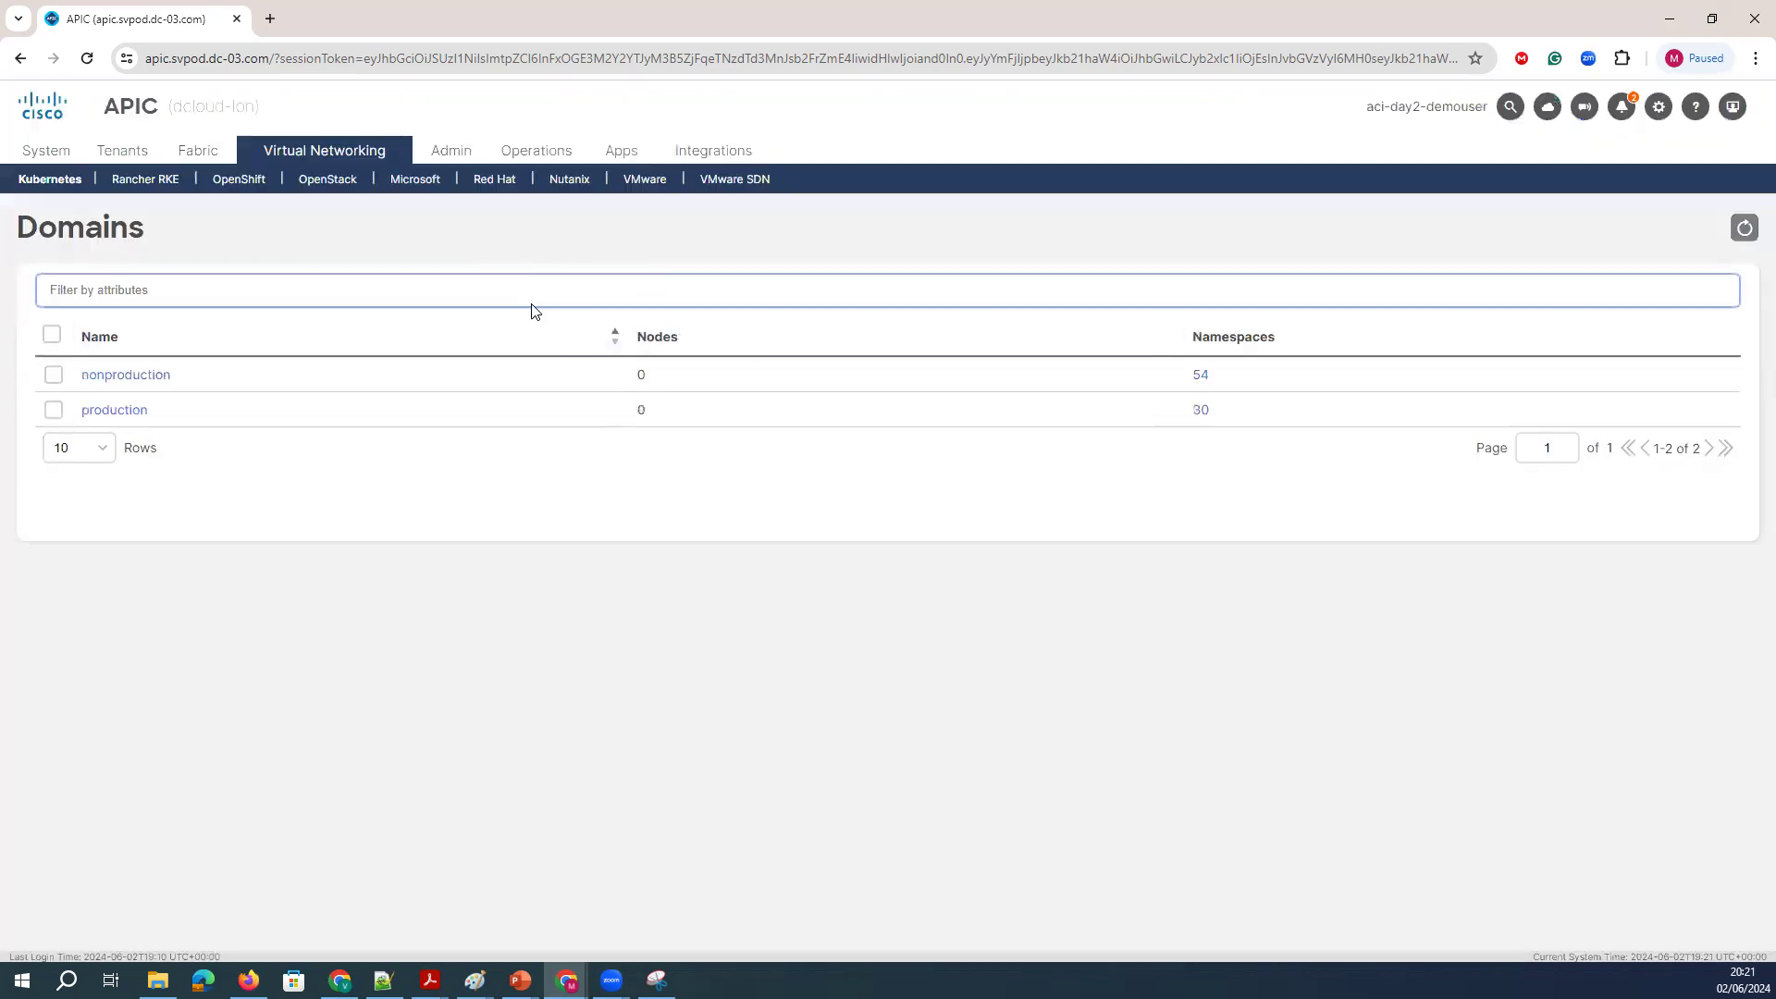